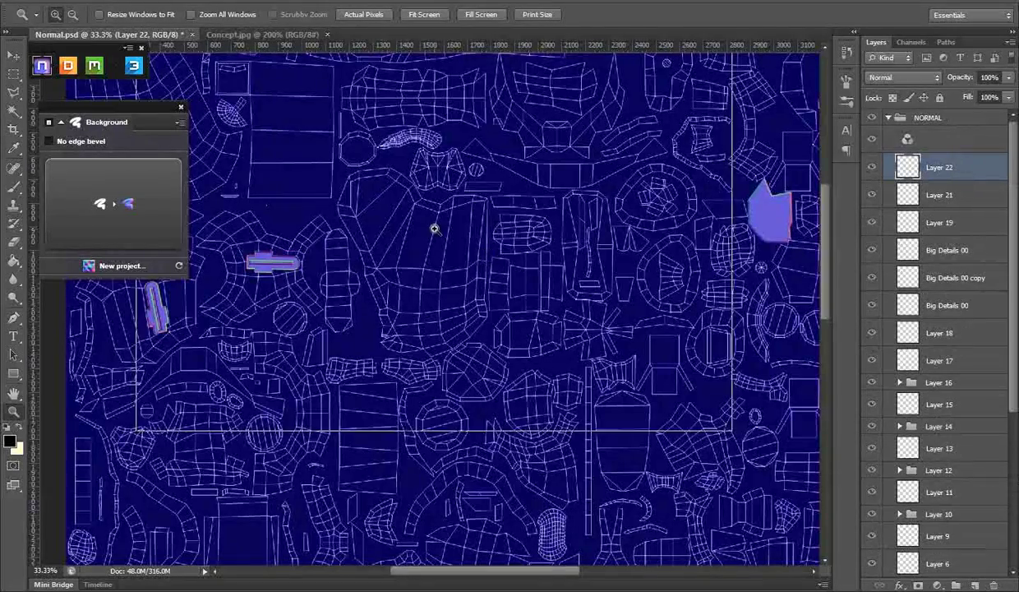
# - Zoom in on the UV overlay, then switch to face selection on the chest UVs in Maya
pyautogui.click(435, 229)
pyautogui.click(271, 34)
pyautogui.click(148, 34)
pyautogui.click(542, 556)
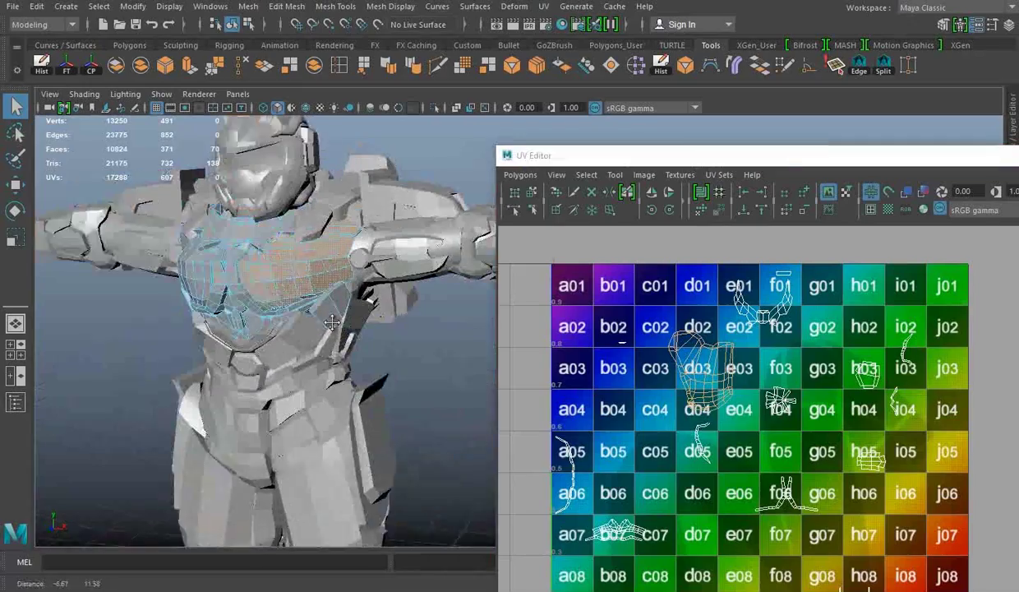
pyautogui.scroll(5, 542, 370)
pyautogui.rightClick(744, 369)
pyautogui.click(744, 409)
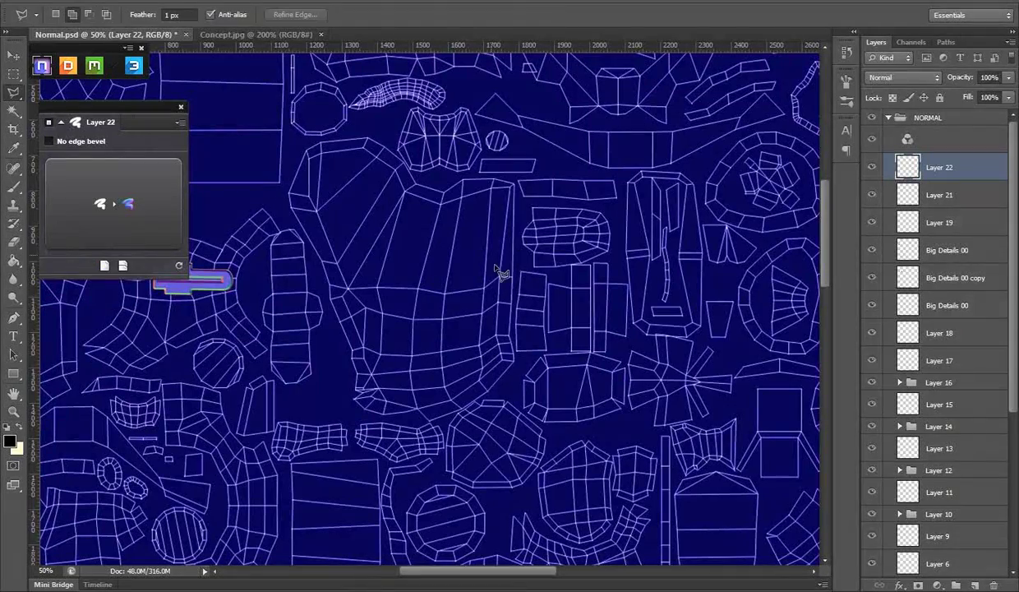
# - Bevel an L-shaped selection into a chest panel and marquee a small rectangle for a bevelled block
pyautogui.click(228, 34)
pyautogui.click(106, 34)
pyautogui.click(148, 216)
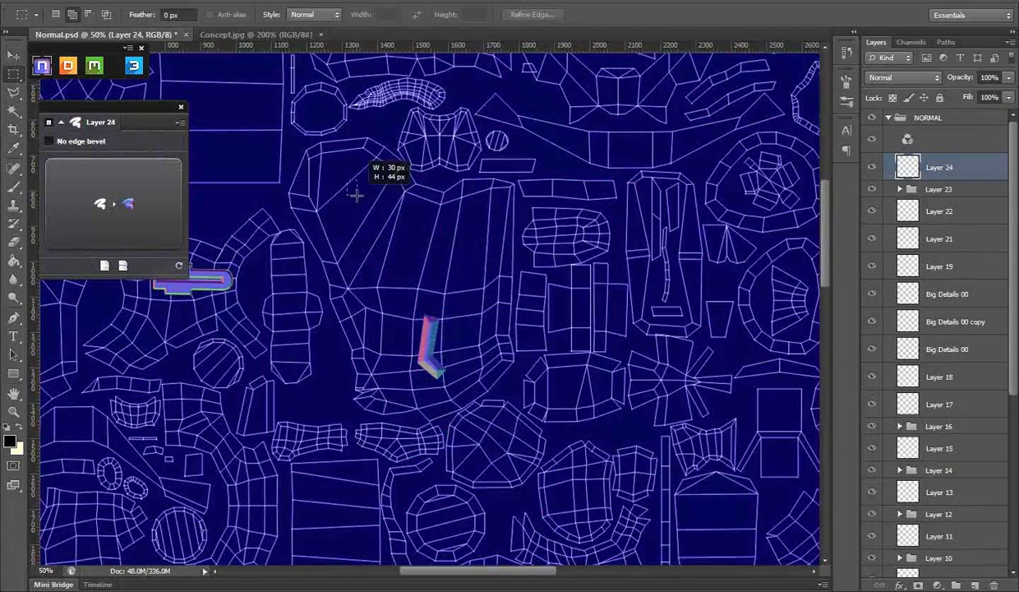
pyautogui.moveTo(357, 188); pyautogui.dragTo(359, 189)
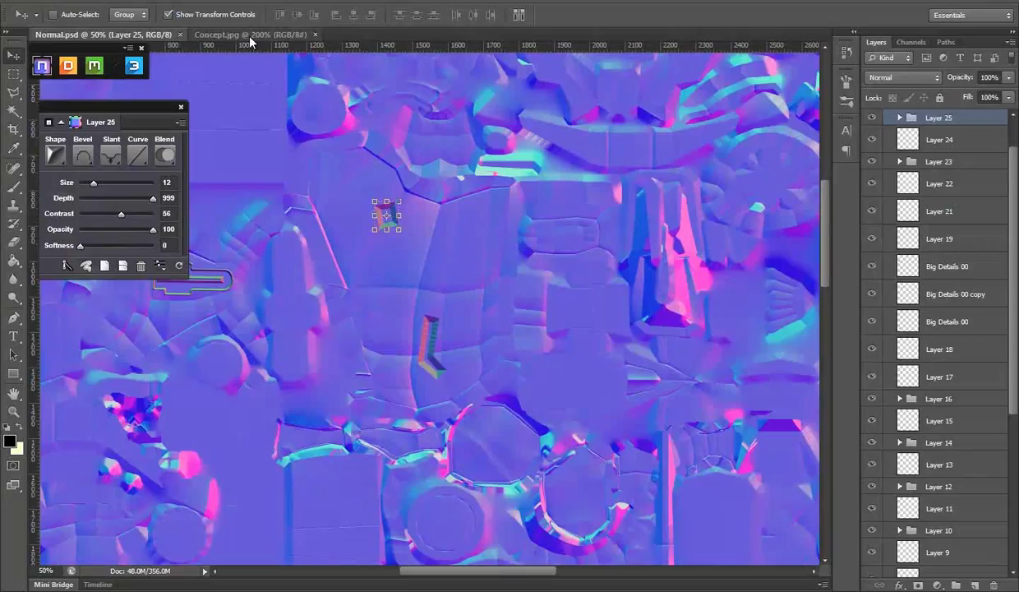
# - Glance at the concept drawing before returning to Normal.psd
pyautogui.click(246, 35)
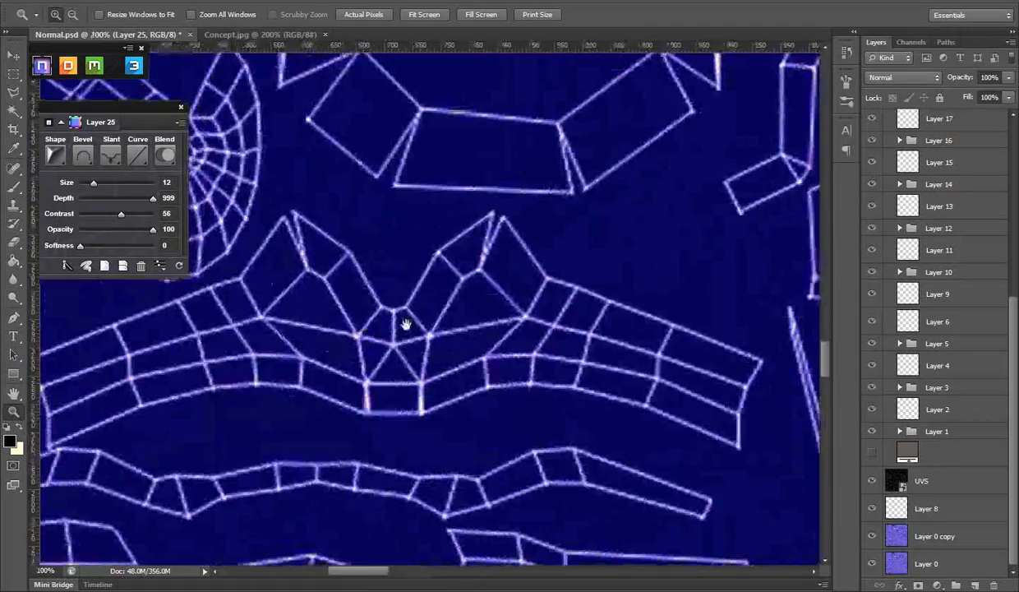
# - Marquee a small area at the chest centre and convert it into a bevelled nDo strip
pyautogui.click(238, 33)
pyautogui.click(115, 35)
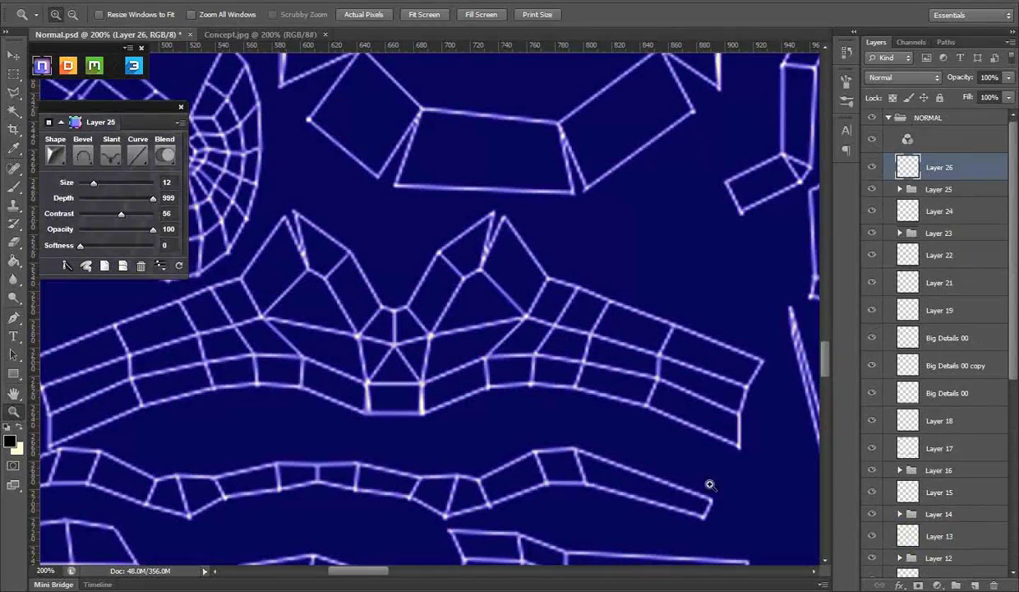
pyautogui.press('m')
pyautogui.moveTo(457, 316); pyautogui.dragTo(472, 369)
pyautogui.click(127, 193)
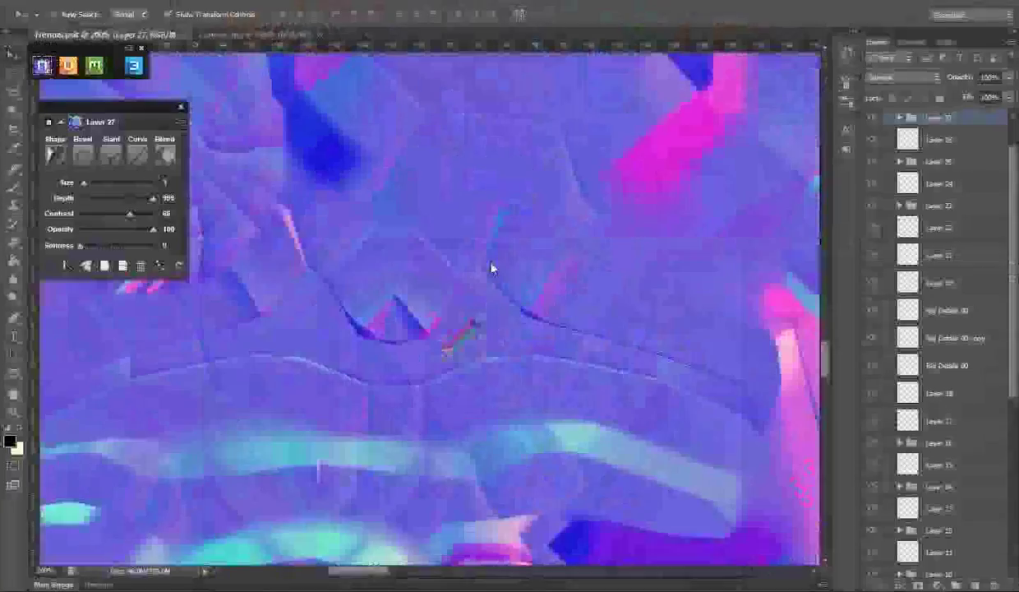
# - Rotate the bevelled strip to an angle and Alt-drag its layer into a duplicate
pyautogui.moveTo(498, 302); pyautogui.dragTo(509, 313)
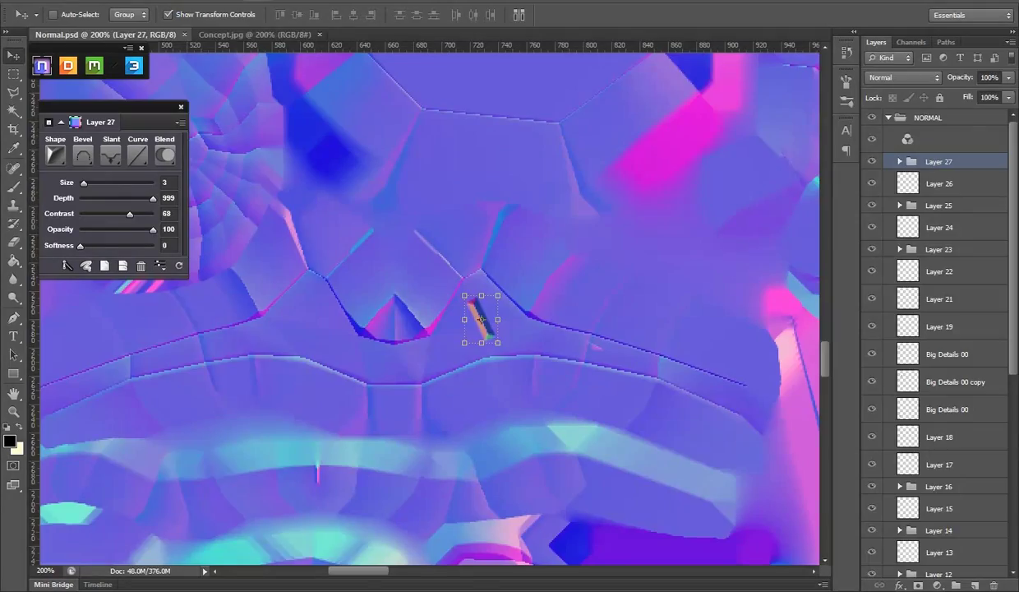
pyautogui.click(232, 36)
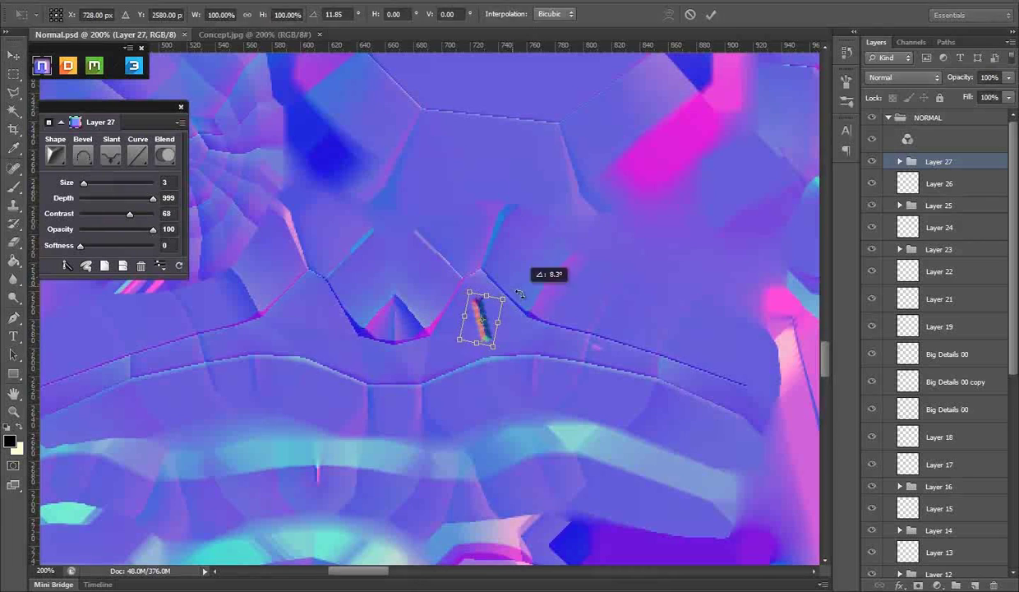
pyautogui.moveTo(951, 203); pyautogui.dragTo(945, 162)
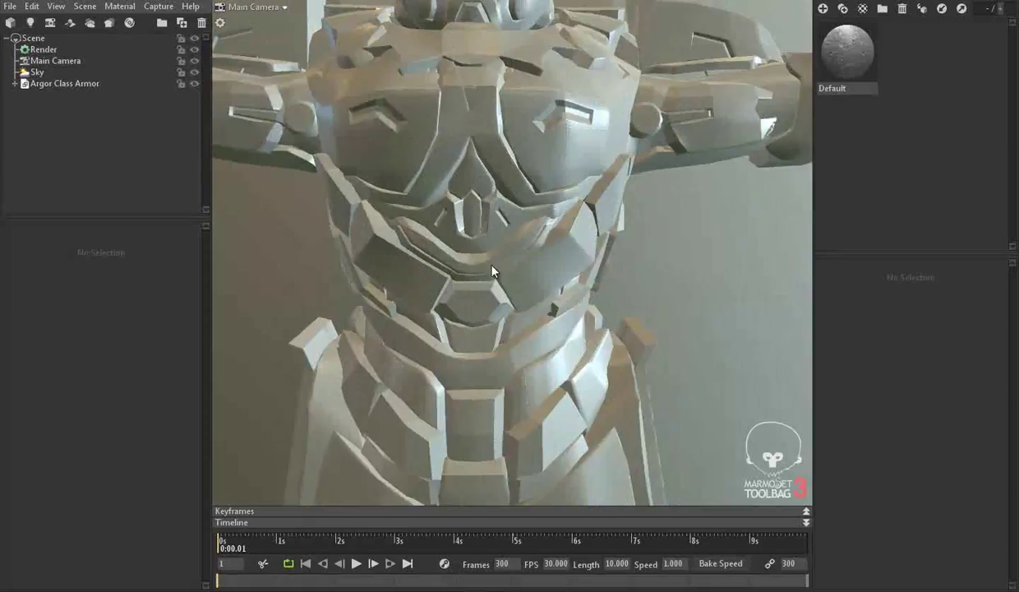
# - Scroll the Marmoset viewport to inspect the new chest details
pyautogui.scroll(-5, 452, 264)
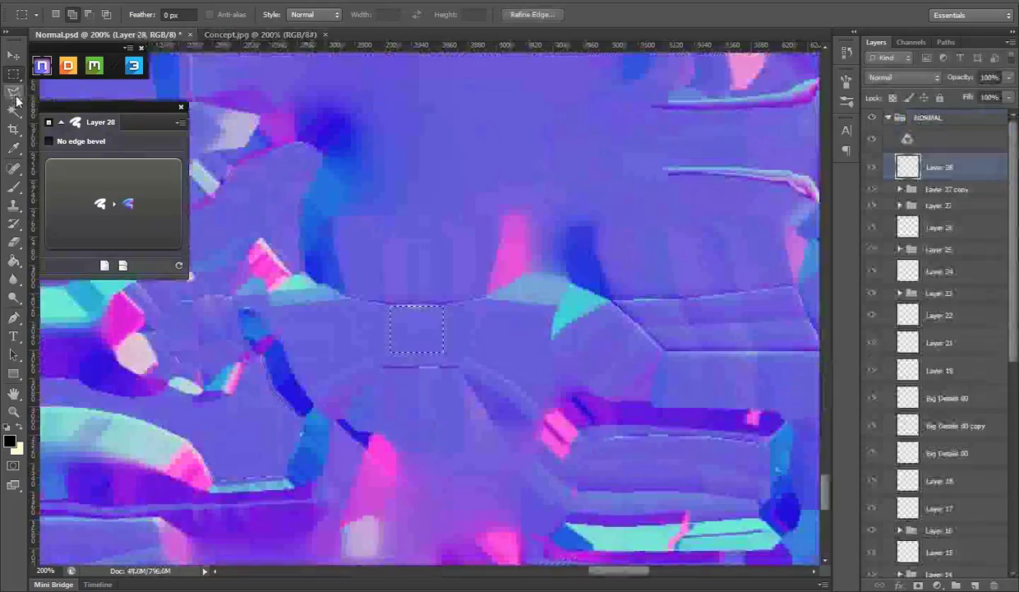
# - Trace a polygonal panel outline over a UV island and bevel it with nDo at size 8
pyautogui.press('l')
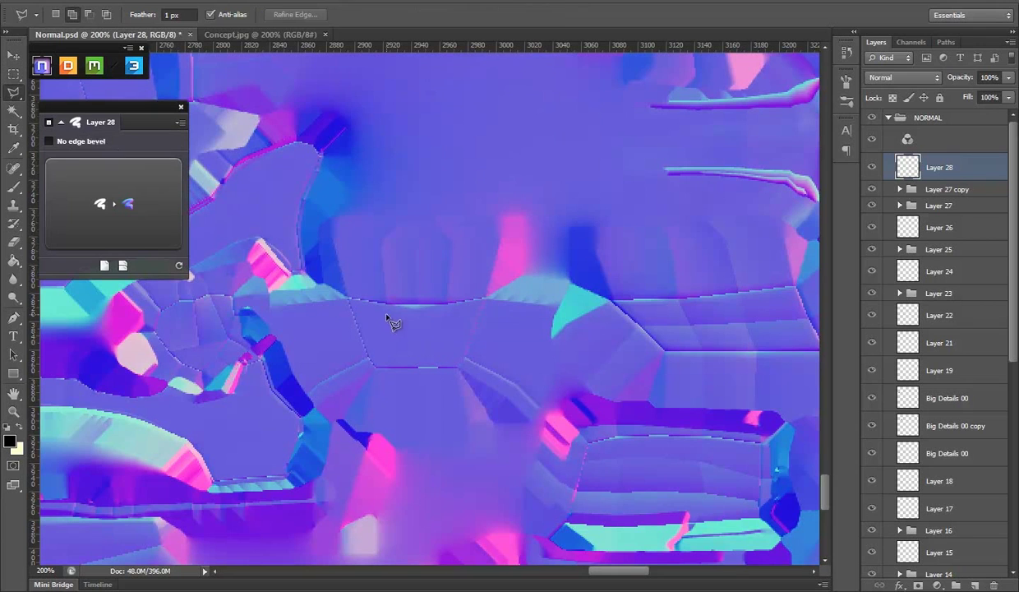
pyautogui.click(134, 209)
pyautogui.click(90, 161)
pyautogui.click(84, 194)
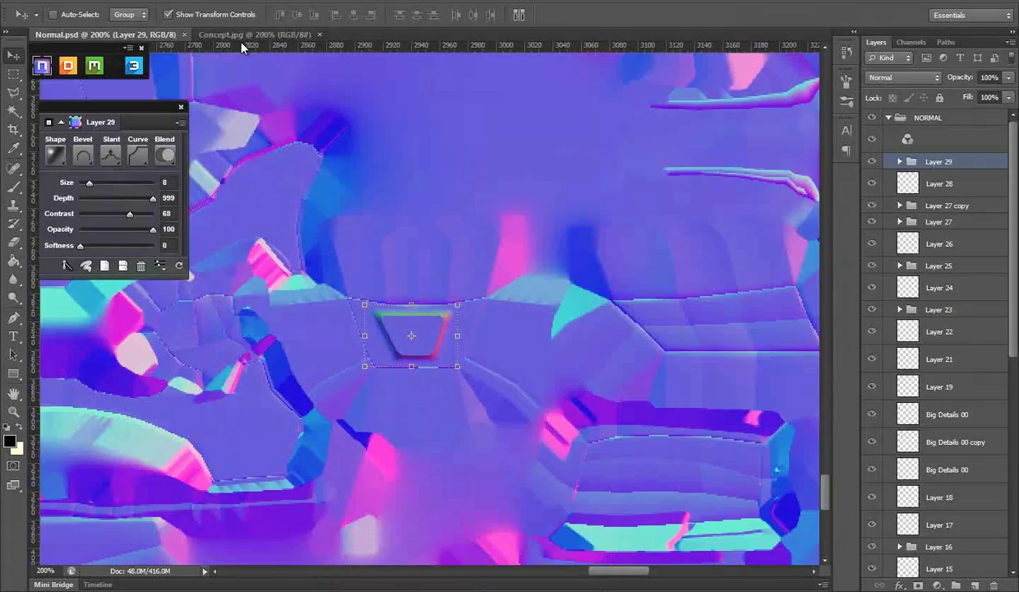
pyautogui.click(234, 36)
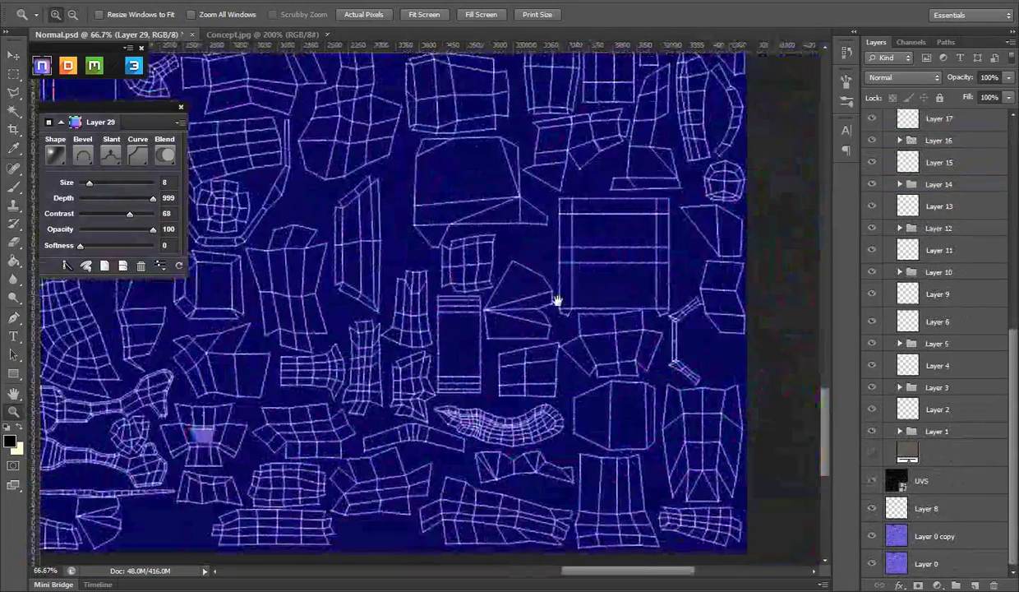
# - Marquee a rectangle inside the UV island and convert it to an nDo inset with a different curve profile
pyautogui.moveTo(555, 296); pyautogui.dragTo(590, 418)
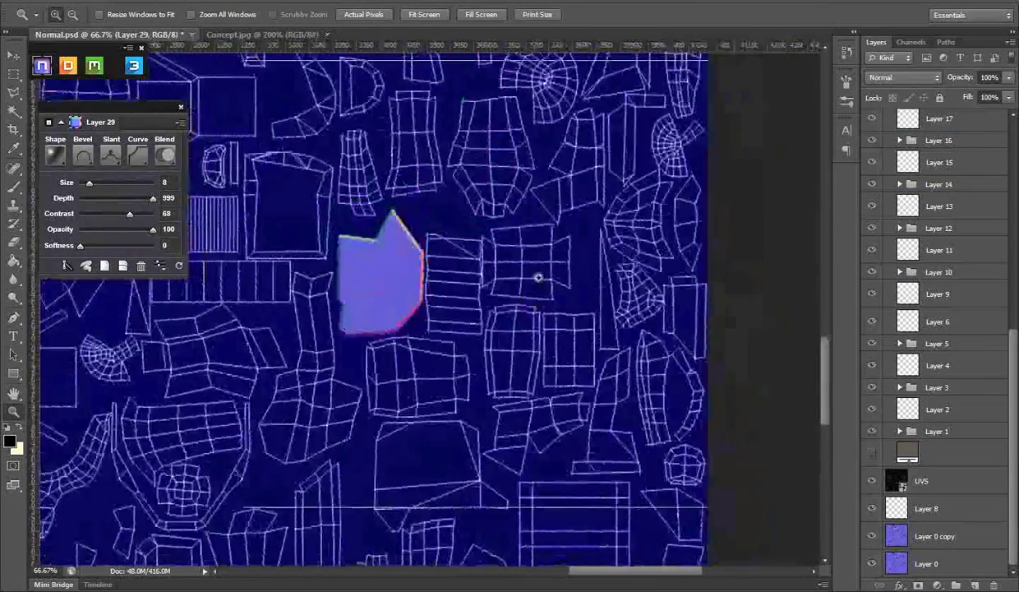
pyautogui.press('m')
pyautogui.moveTo(414, 236); pyautogui.dragTo(513, 306)
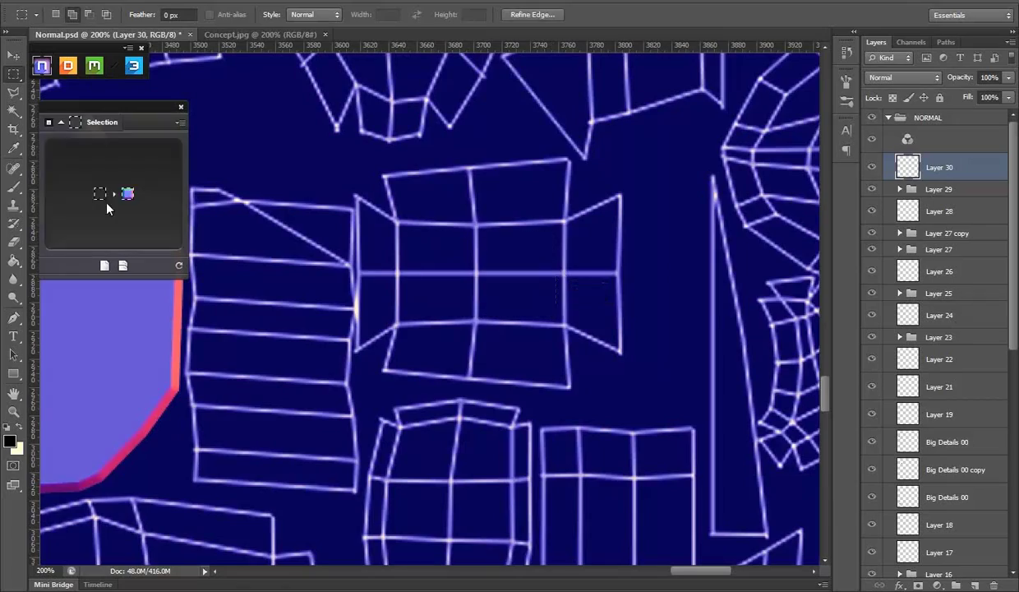
pyautogui.click(107, 205)
pyautogui.click(138, 156)
pyautogui.click(66, 273)
# - Set the inset bevel to size 11 and contrast 44, hide the UVS layer, and save
pyautogui.moveTo(88, 182); pyautogui.dragTo(93, 182)
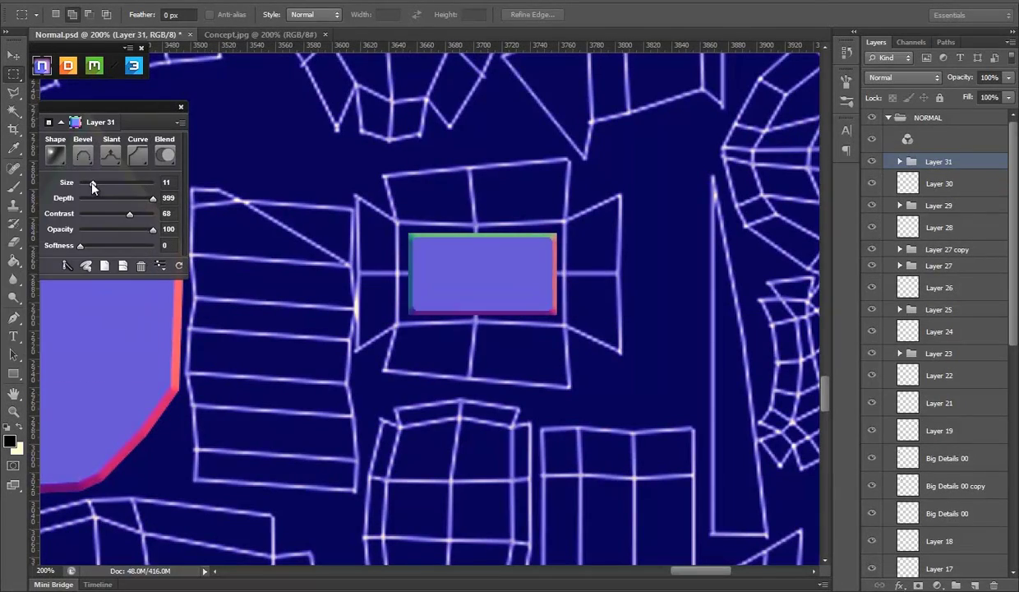
pyautogui.scroll(-10, 937, 328)
pyautogui.click(872, 481)
pyautogui.hotkey('ctrl', 's')
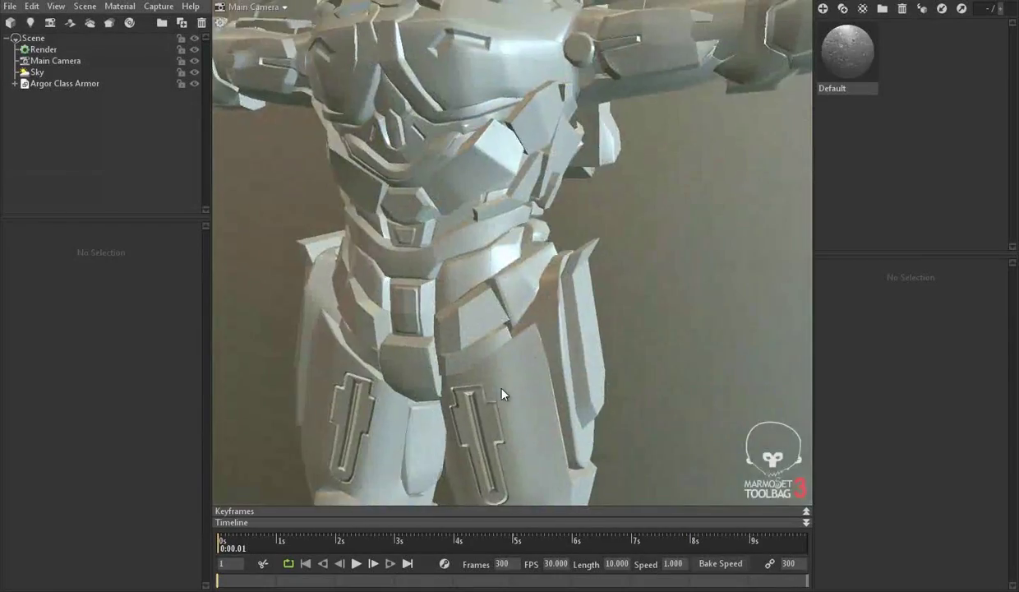
pyautogui.moveTo(129, 214); pyautogui.dragTo(109, 214)
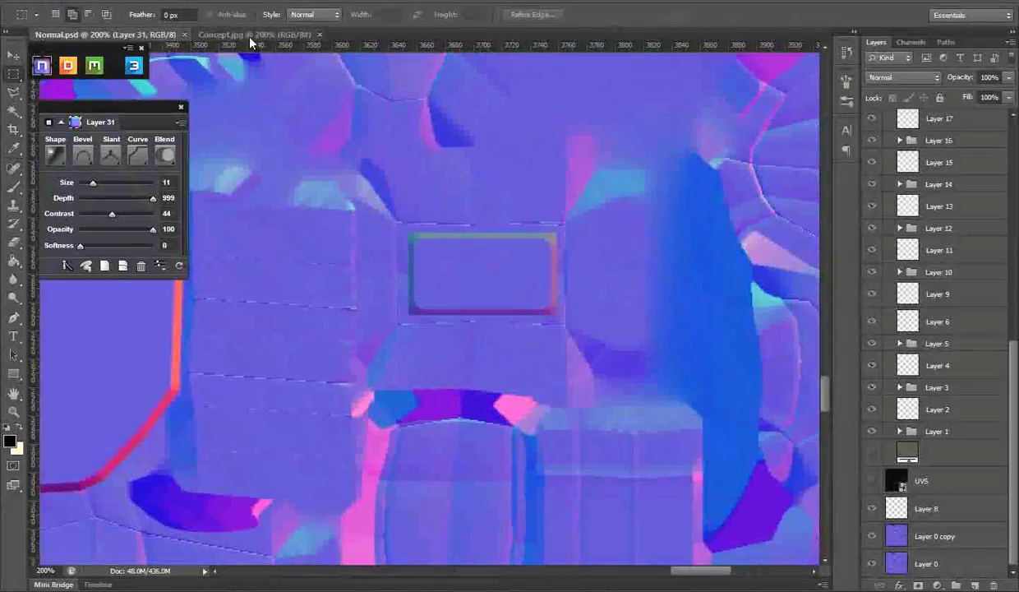
pyautogui.click(242, 35)
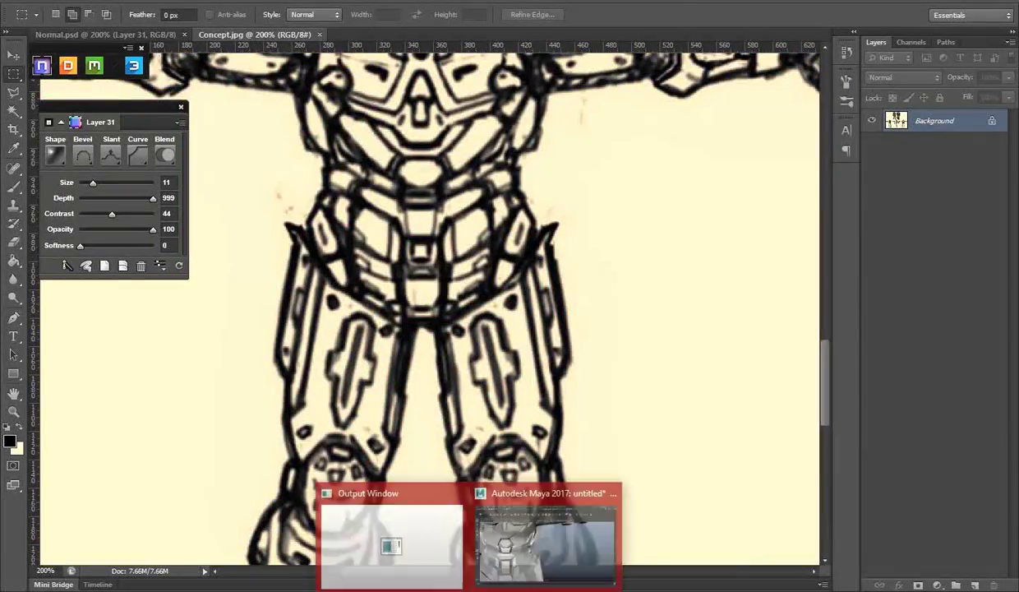
# - Switch to the Maya scene and zoom in and out on the armour
pyautogui.click(547, 539)
pyautogui.scroll(3, 794, 447)
pyautogui.scroll(-3, 723, 409)
pyautogui.scroll(2, 670, 387)
pyautogui.scroll(-3, 670, 387)
pyautogui.scroll(3, 519, 432)
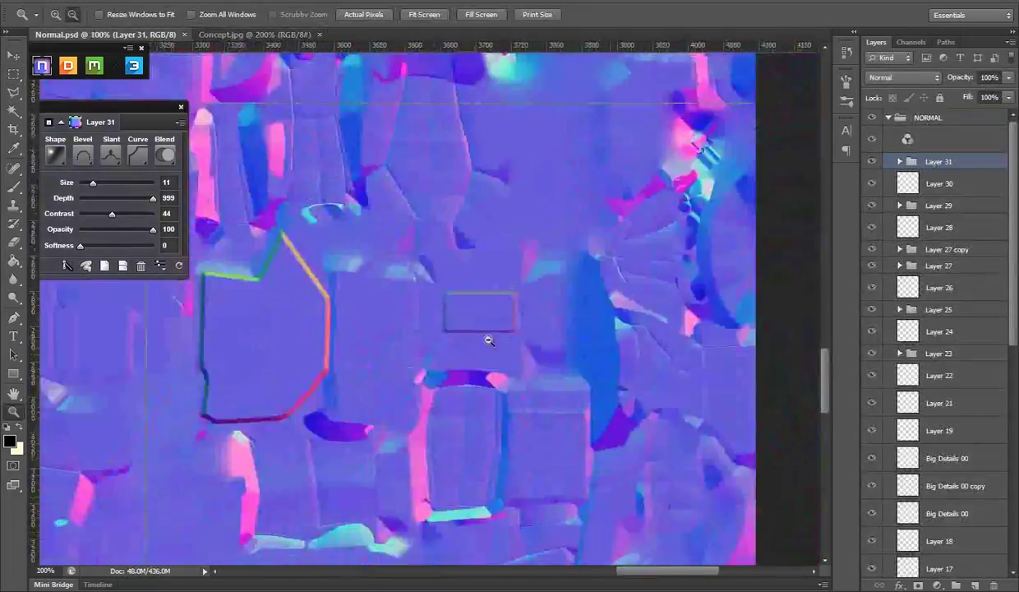
pyautogui.scroll(-3, 490, 352)
pyautogui.scroll(-2, 489, 353)
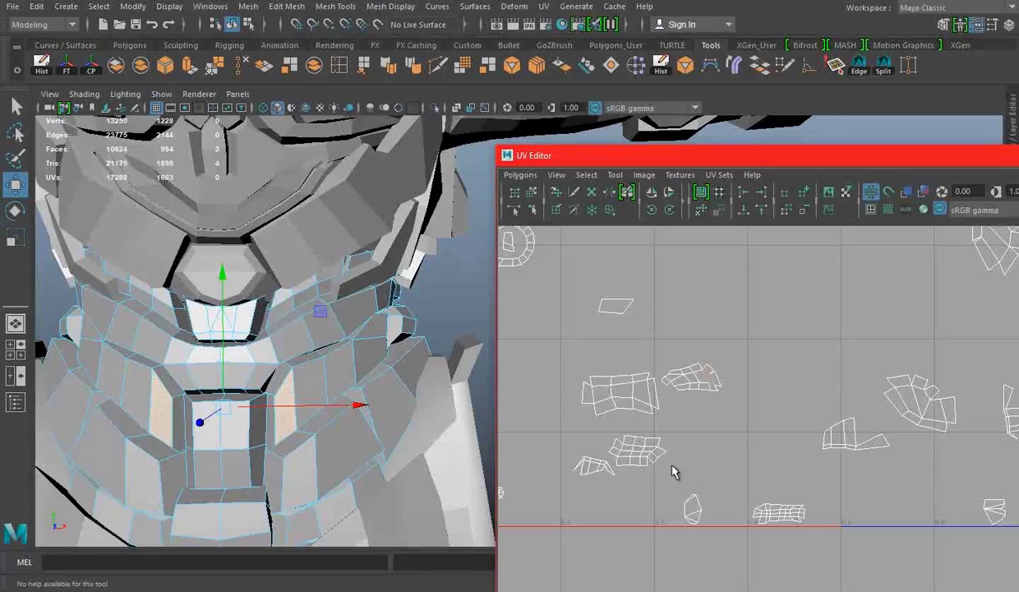
# - Back in Photoshop, bevel the traced triangle with nDo using the Notched Slope profile
pyautogui.scroll(2, 673, 471)
pyautogui.scroll(2, 723, 423)
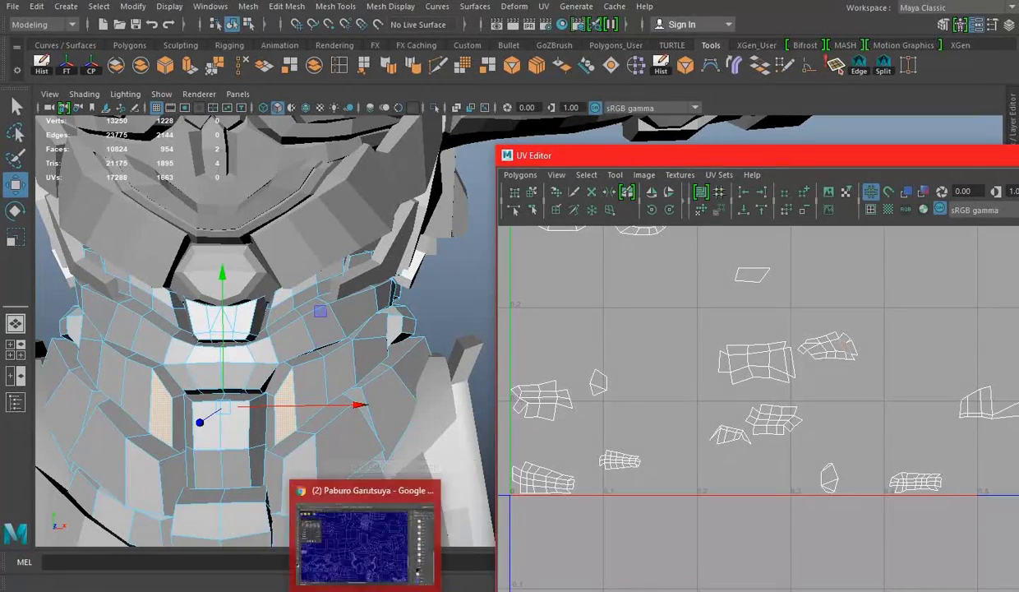
pyautogui.click(382, 588)
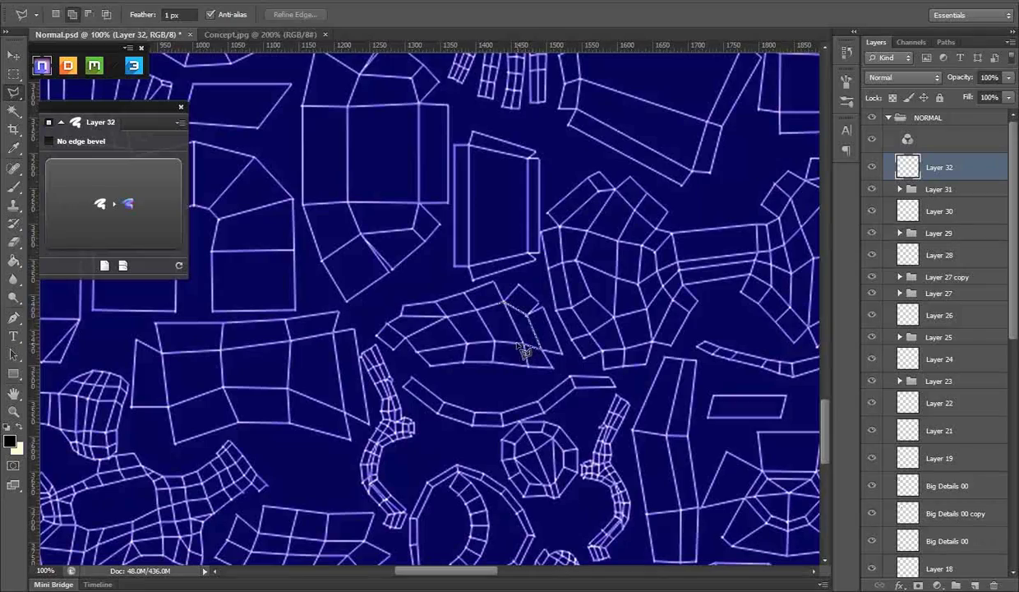
pyautogui.click(124, 206)
pyautogui.click(138, 156)
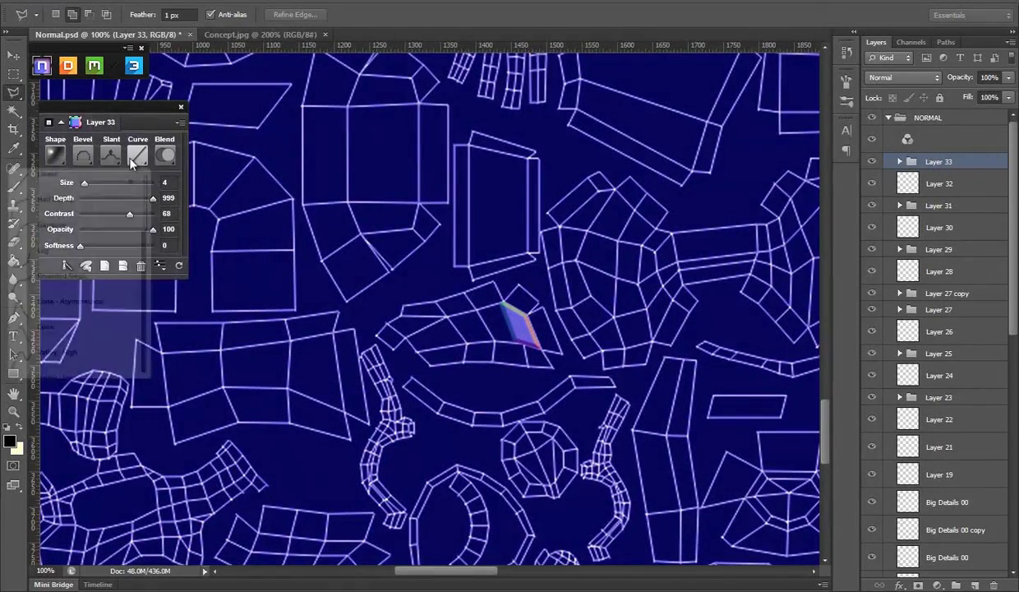
pyautogui.click(60, 307)
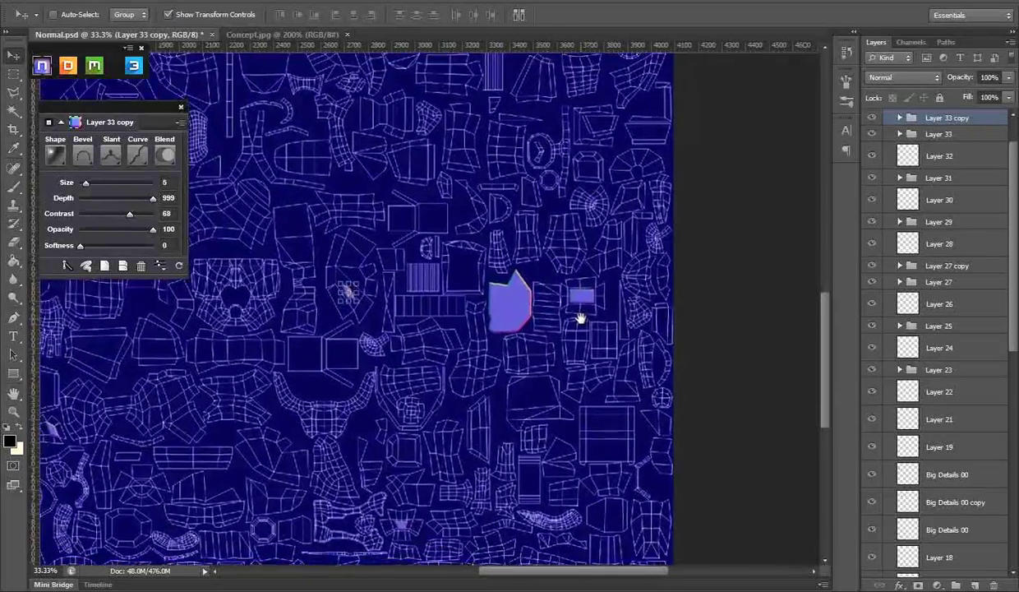
# - Zoom in on the UV layout around the stray duplicated small shape
pyautogui.moveTo(580, 318); pyautogui.dragTo(560, 407)
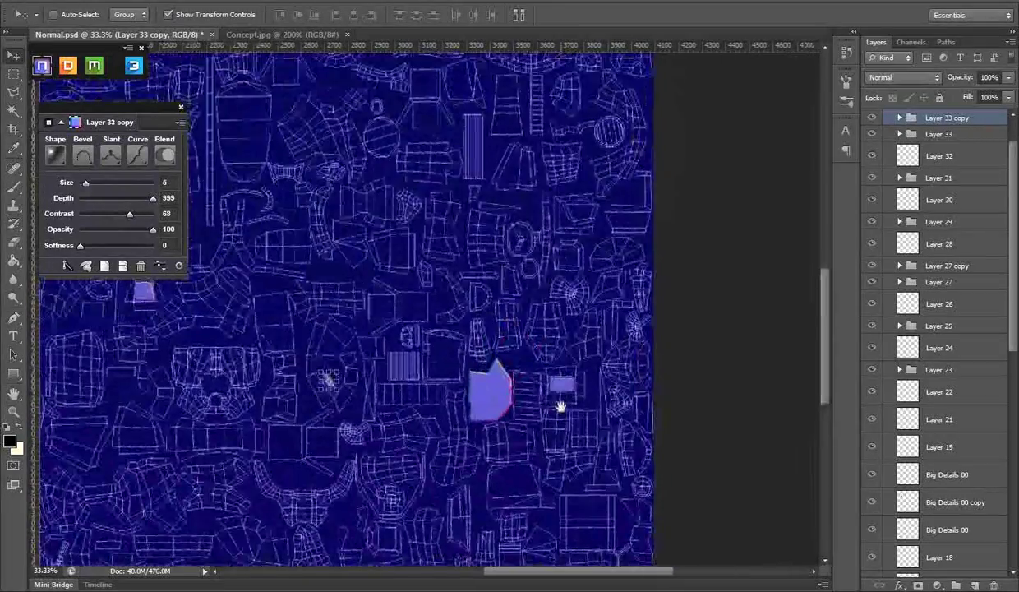
pyautogui.click(14, 410)
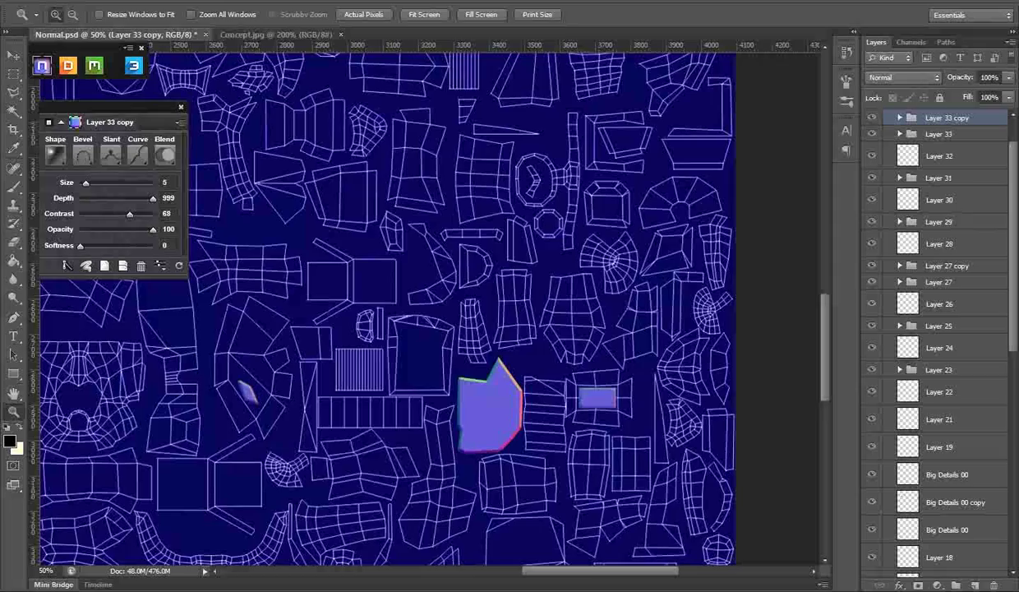
pyautogui.click(546, 547)
pyautogui.moveTo(568, 436); pyautogui.dragTo(559, 489)
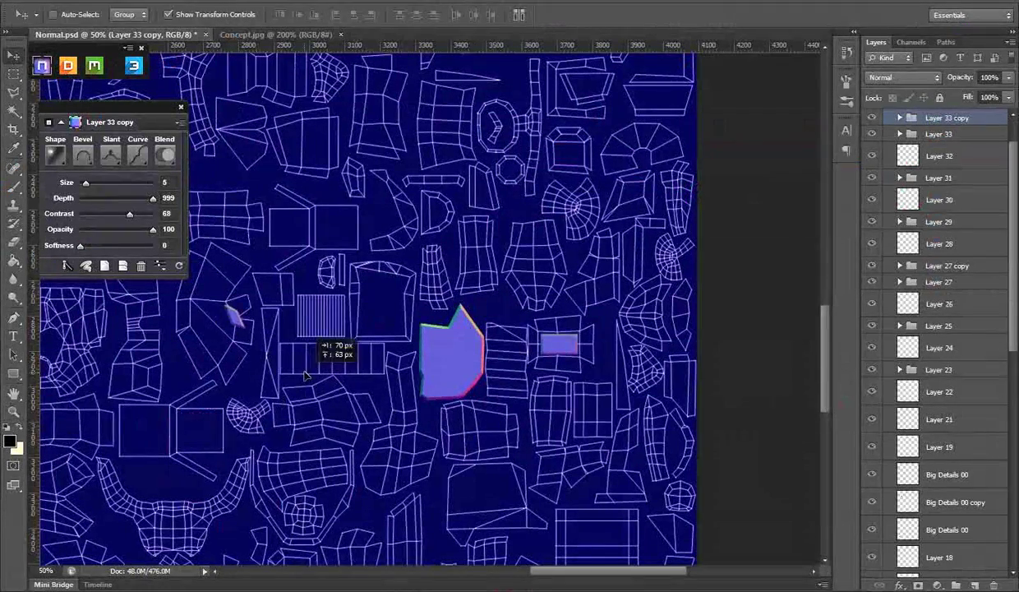
pyautogui.scroll(3, 473, 452)
pyautogui.scroll(1, 473, 451)
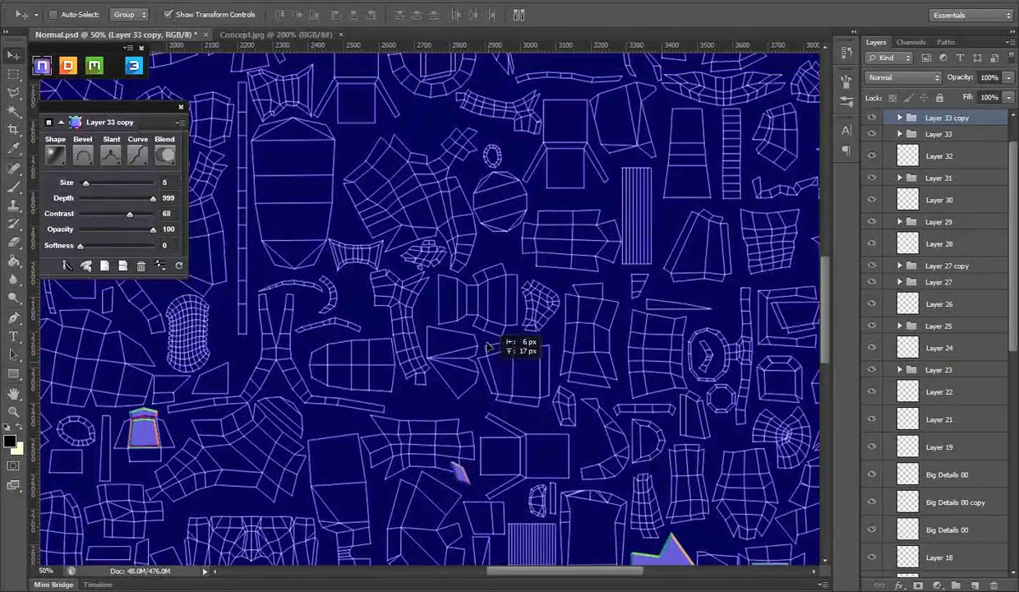
pyautogui.press('z')
pyautogui.click(306, 360)
pyautogui.click(306, 361)
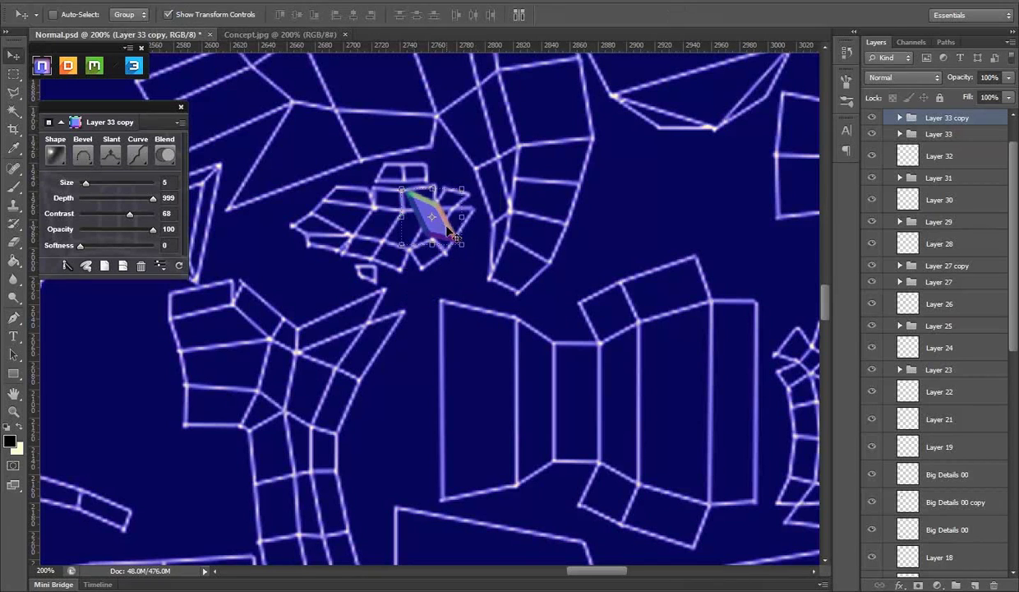
# - Delete Layer 33 copy, add a new layer, and bevel a selection with a different curve preset
pyautogui.press('Delete')
pyautogui.hotkey('ctrl', 'shift', 'alt', 'n')
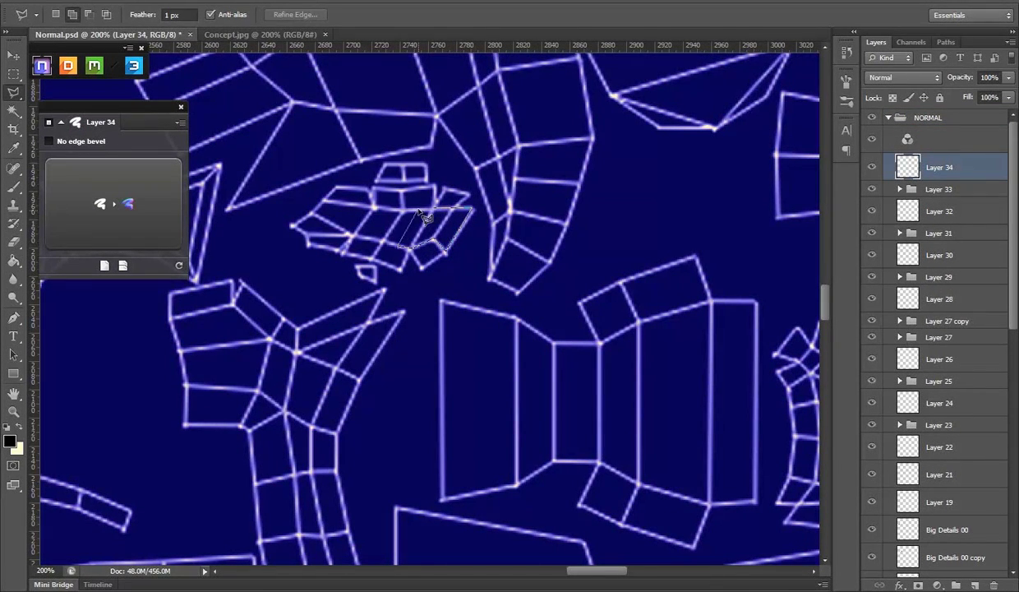
pyautogui.click(149, 212)
pyautogui.click(137, 156)
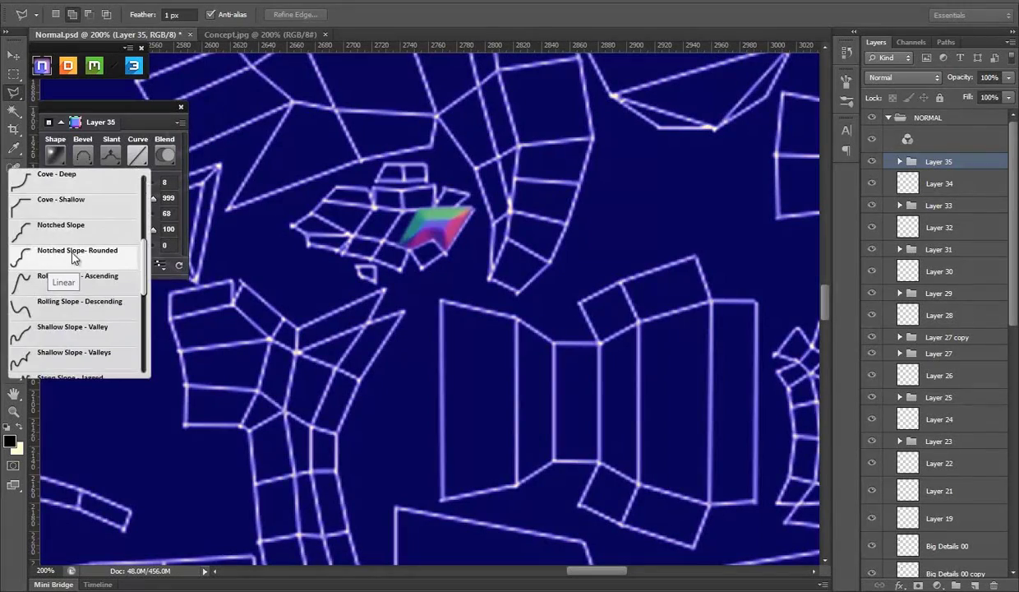
pyautogui.scroll(-3, 90, 265)
pyautogui.click(95, 289)
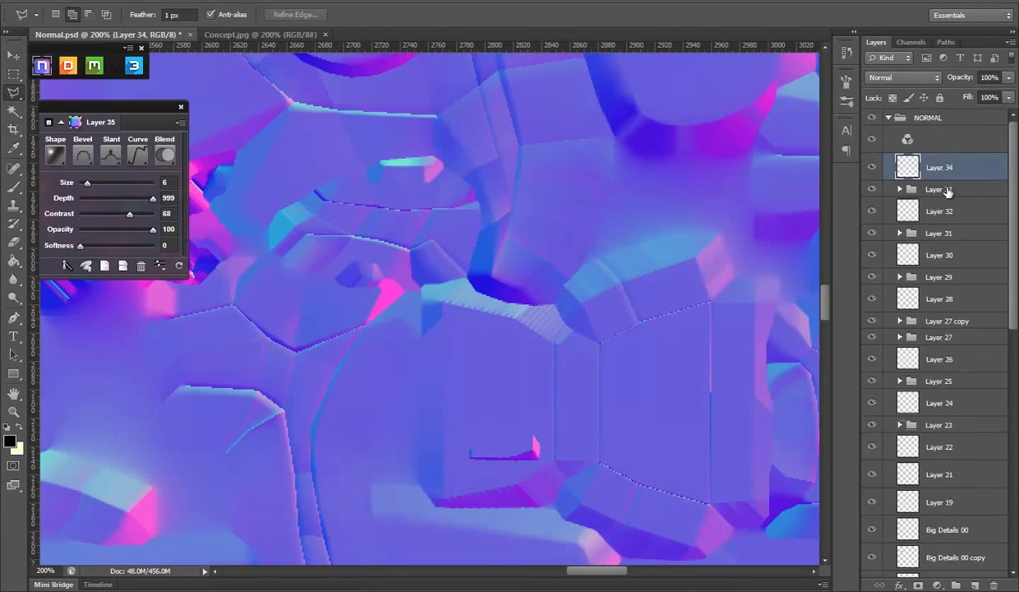
# - Select Layer 32 and zoom out to see more of the UV layout
pyautogui.click(939, 190)
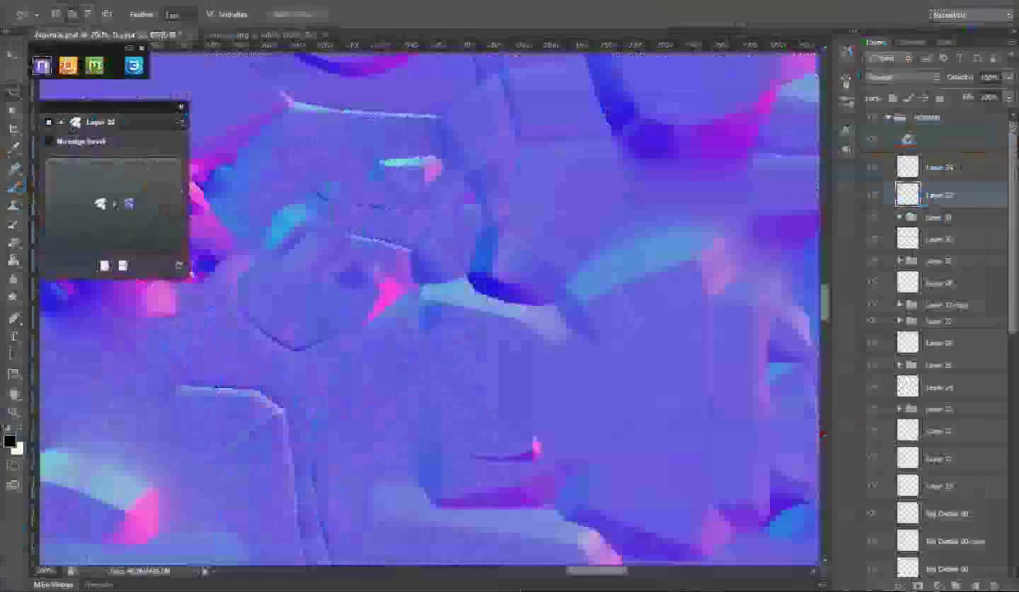
pyautogui.click(246, 35)
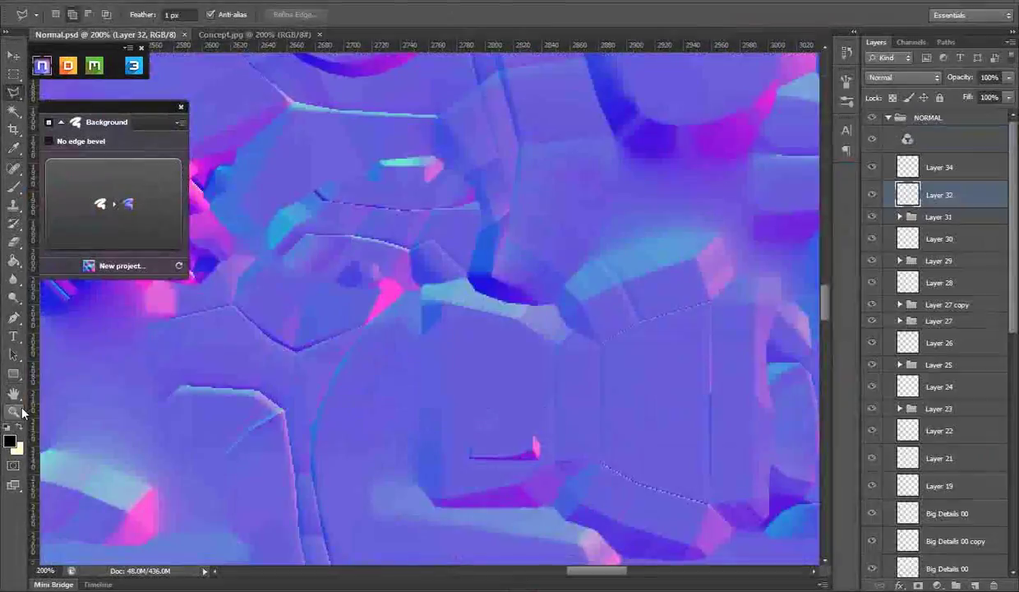
pyautogui.click(13, 411)
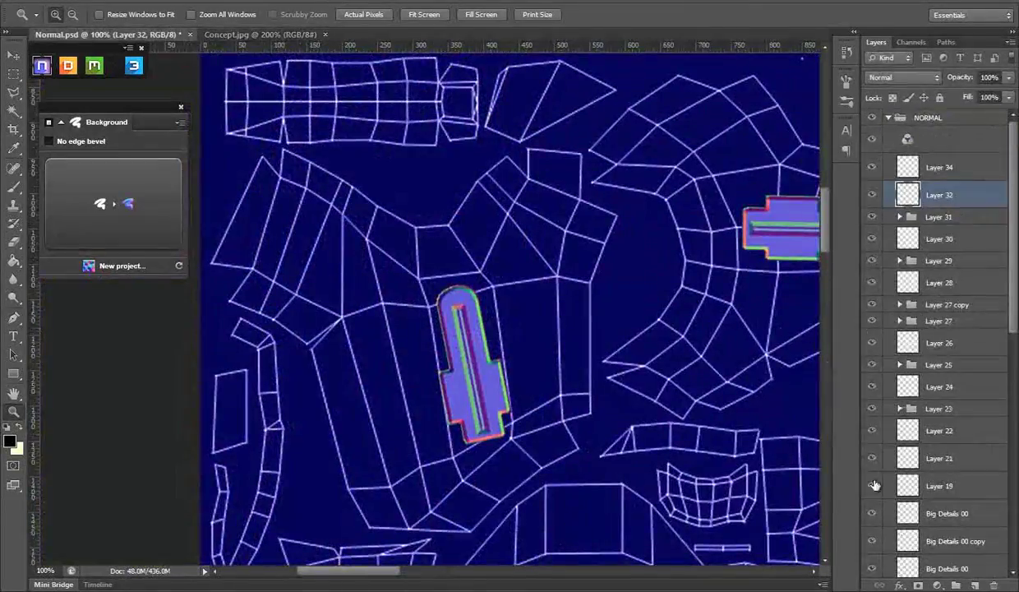
# - Lasso and bevel a triangle with nDo, then move the UVS layer to the stack bottom
pyautogui.click(12, 94)
pyautogui.scroll(-5, 967, 530)
pyautogui.scroll(-5, 967, 530)
pyautogui.click(872, 481)
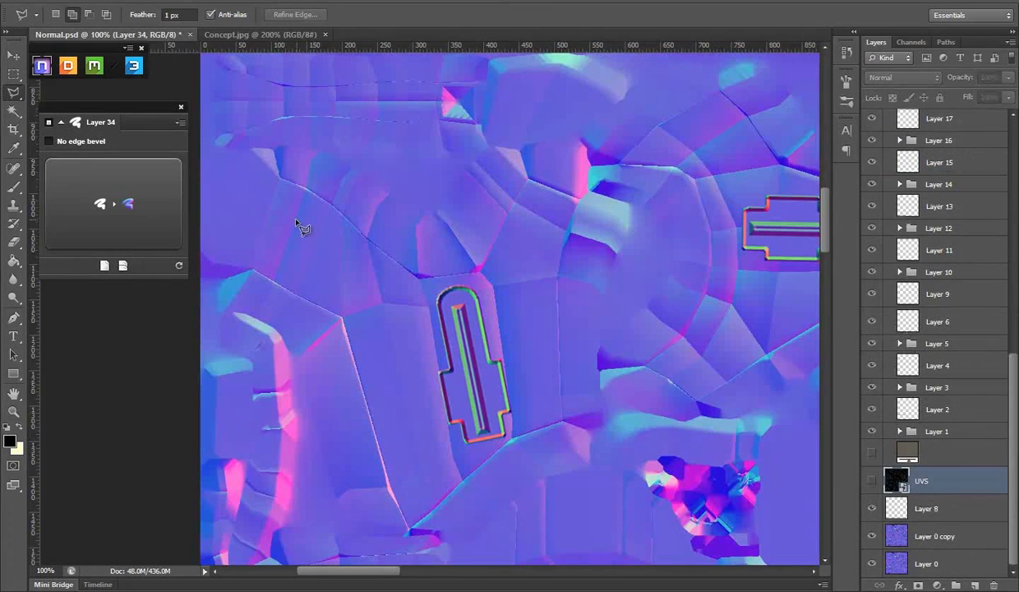
pyautogui.click(291, 216)
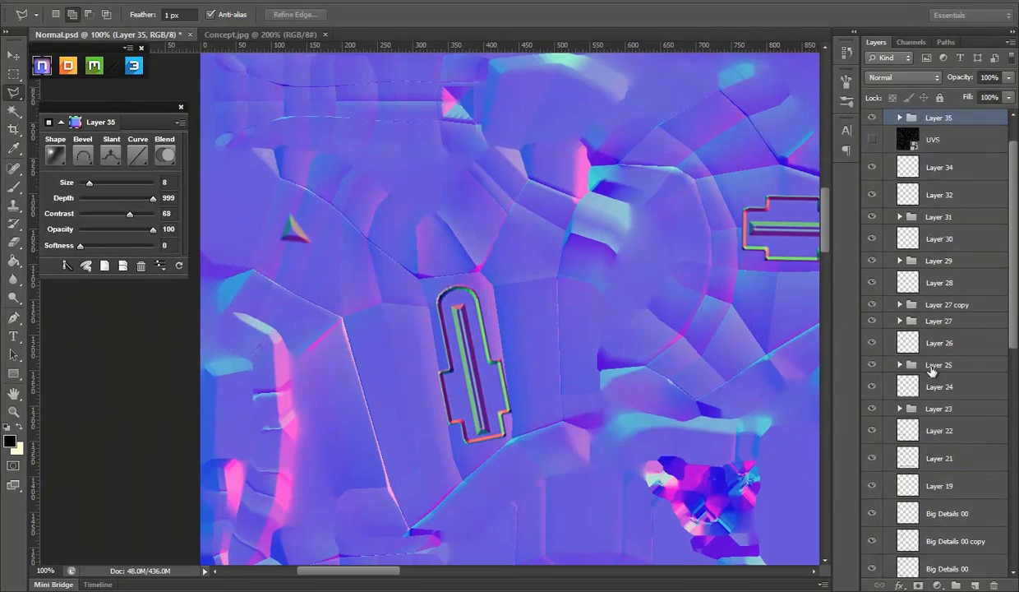
pyautogui.scroll(3, 899, 368)
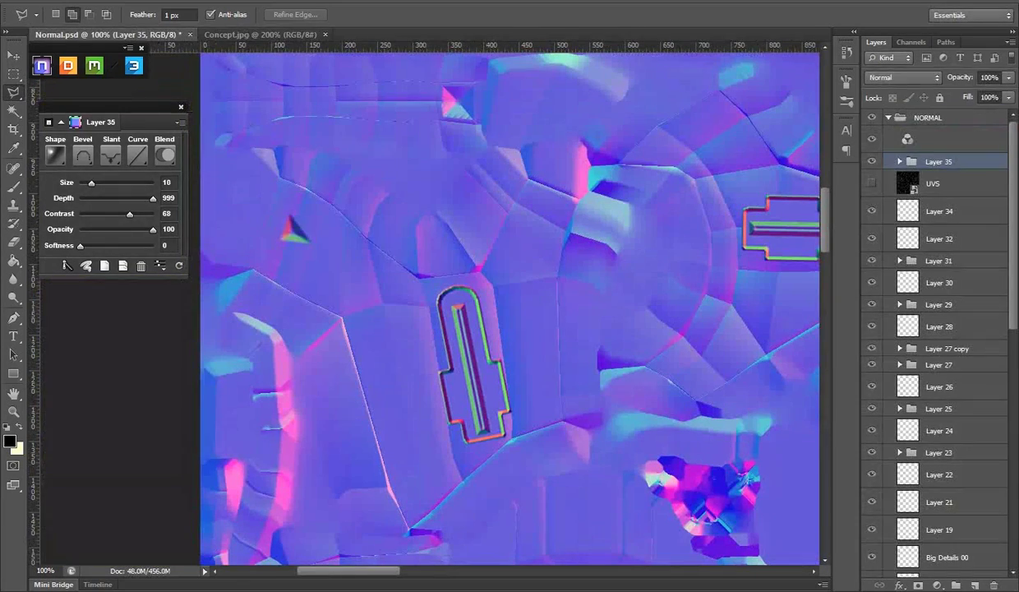
pyautogui.moveTo(931, 196); pyautogui.dragTo(946, 497)
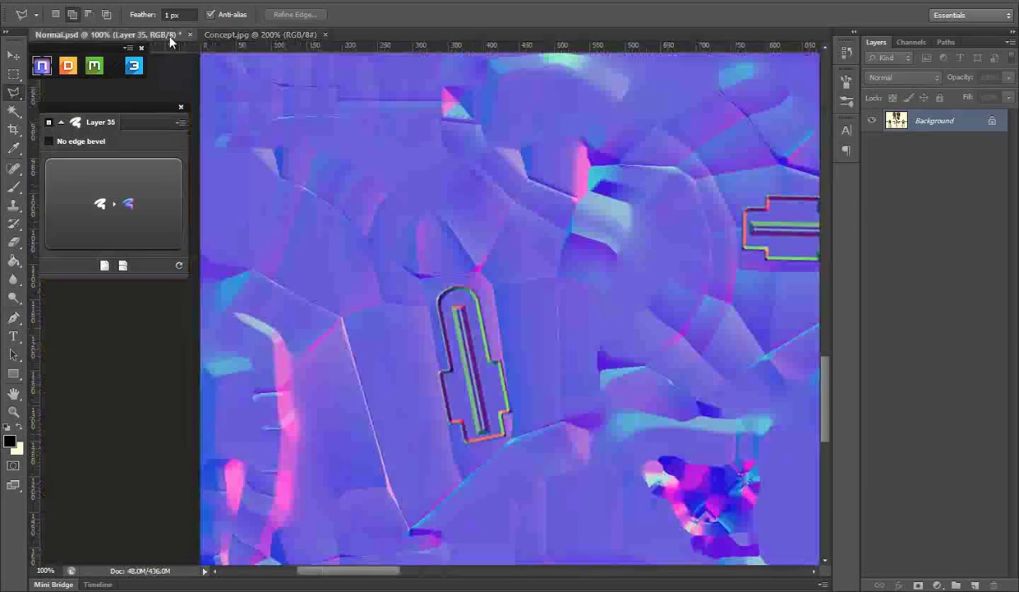
# - Marquee a small block and convert it into a Chiseled nDo shape
pyautogui.press('m')
pyautogui.moveTo(294, 231); pyautogui.dragTo(328, 254)
pyautogui.press('l')
pyautogui.scroll(1, 296, 222)
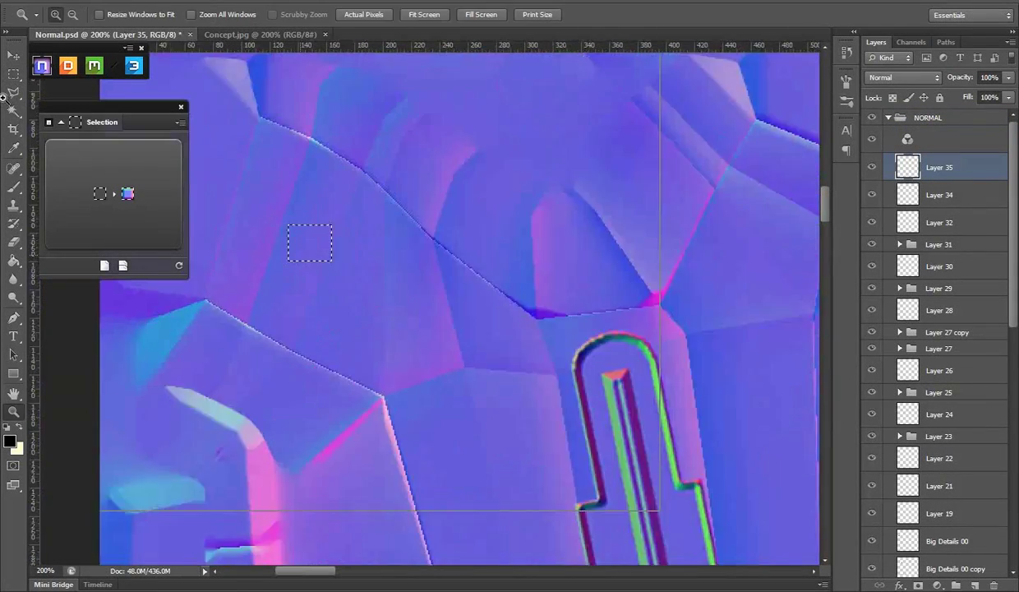
pyautogui.scroll(1, 292, 218)
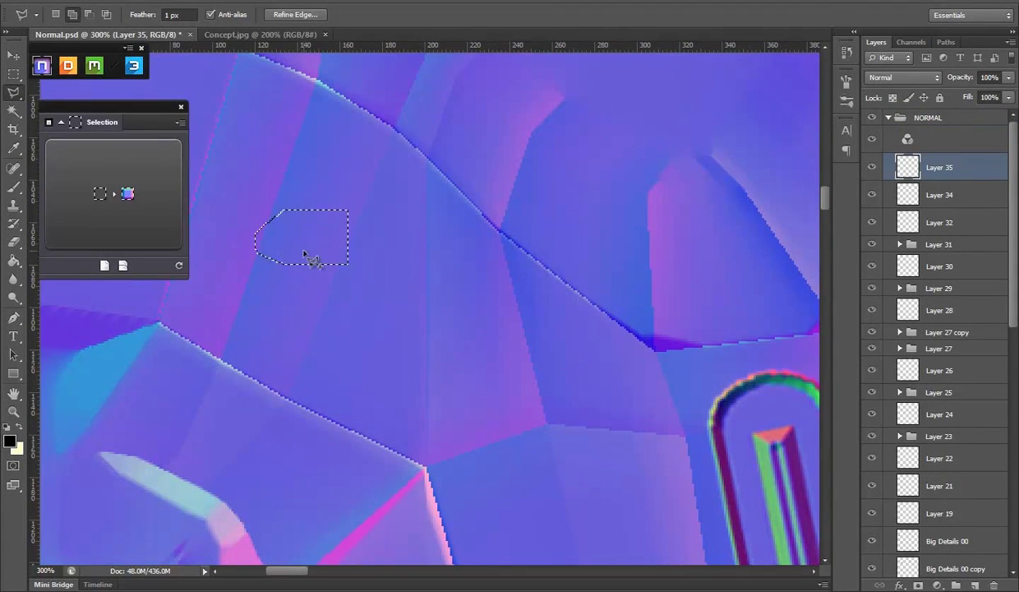
pyautogui.click(128, 194)
pyautogui.click(47, 207)
pyautogui.press('z')
pyautogui.hotkey('ctrl', '-')
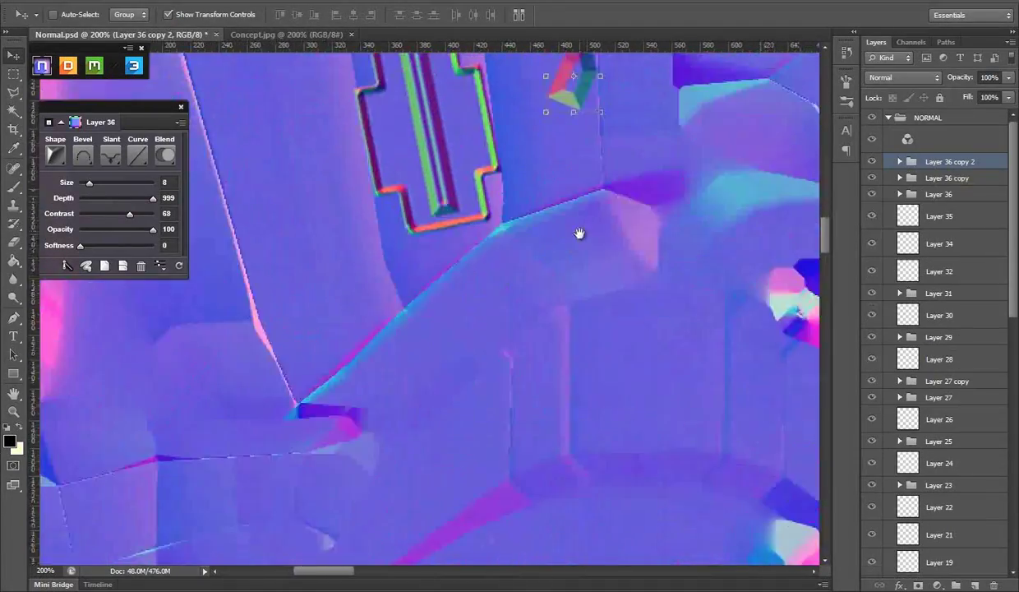
# - Place the chiseled block beside the slot panel, duplicate a copy to its right, and show the UVs
pyautogui.moveTo(580, 234); pyautogui.dragTo(345, 370)
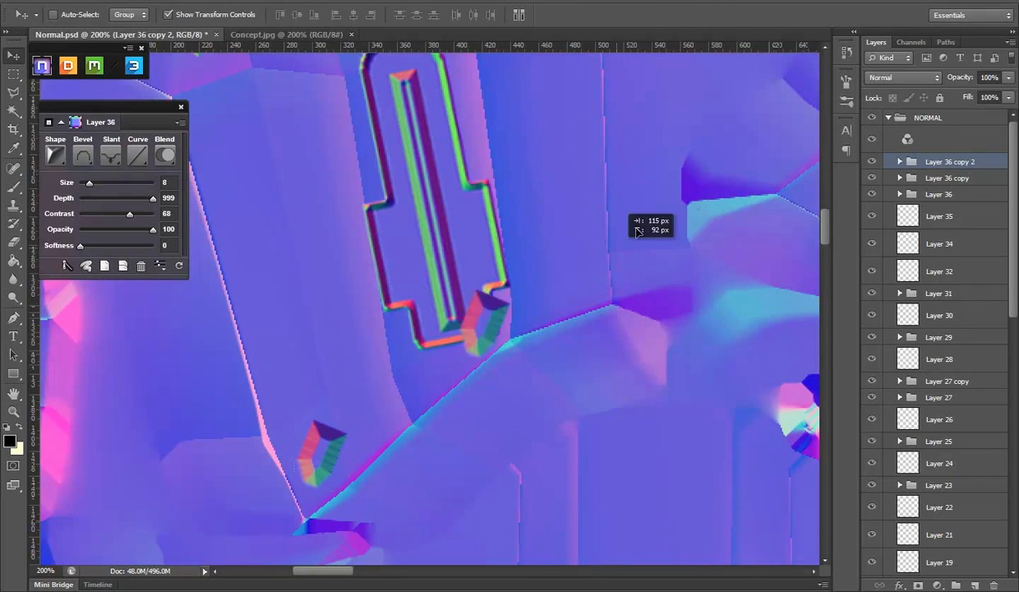
pyautogui.hotkey('ctrl', 'j')
pyautogui.moveTo(638, 231); pyautogui.dragTo(629, 244)
pyautogui.scroll(-10, 975, 436)
pyautogui.click(873, 505)
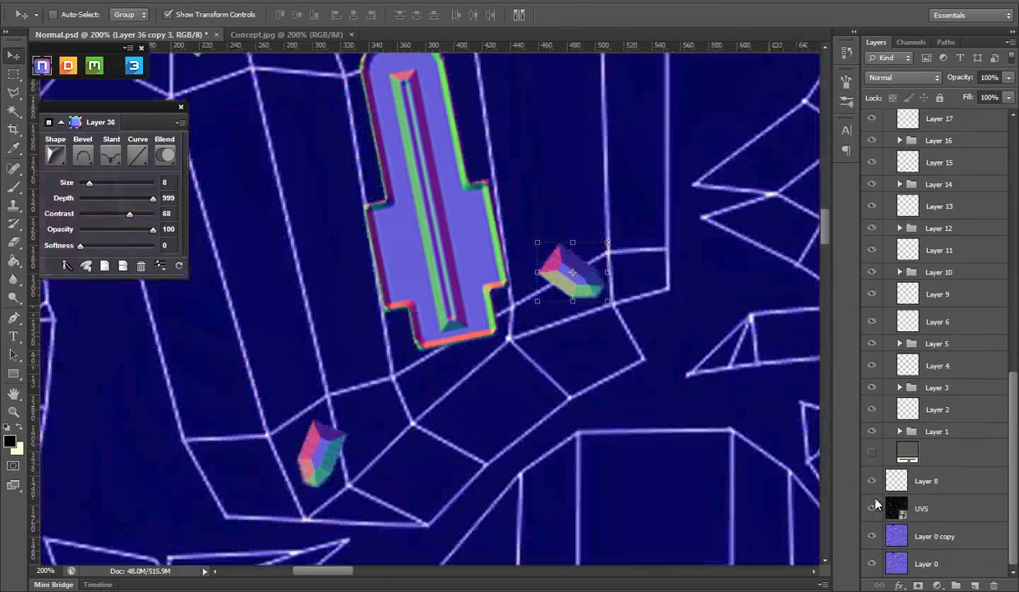
pyautogui.scroll(10, 873, 506)
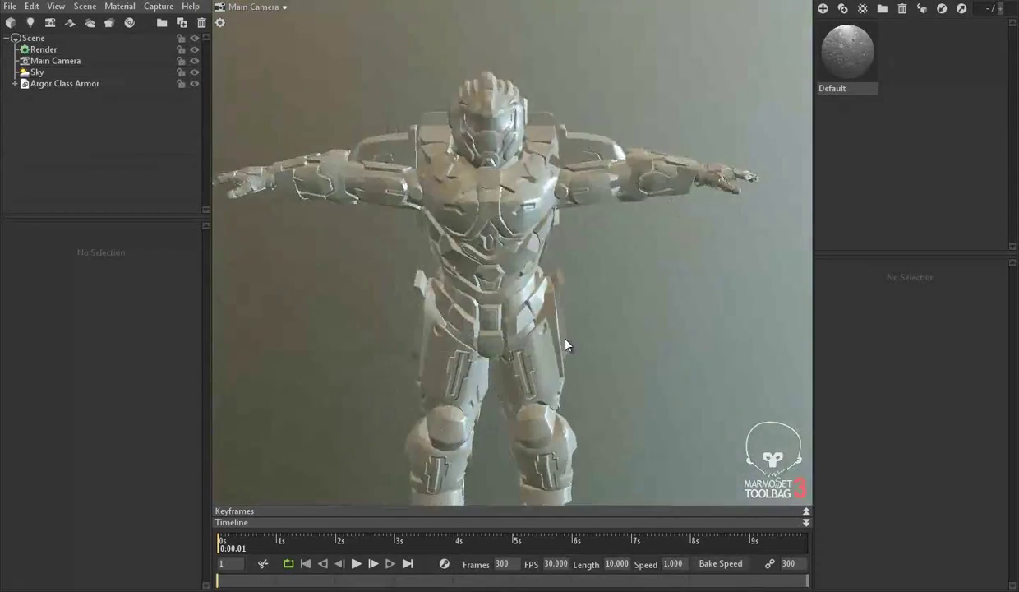
# - Zoom the Marmoset camera in on the armor's thighs and shins to inspect the bevelled slot panels
pyautogui.scroll(5, 565, 345)
pyautogui.moveTo(519, 428); pyautogui.dragTo(537, 282)
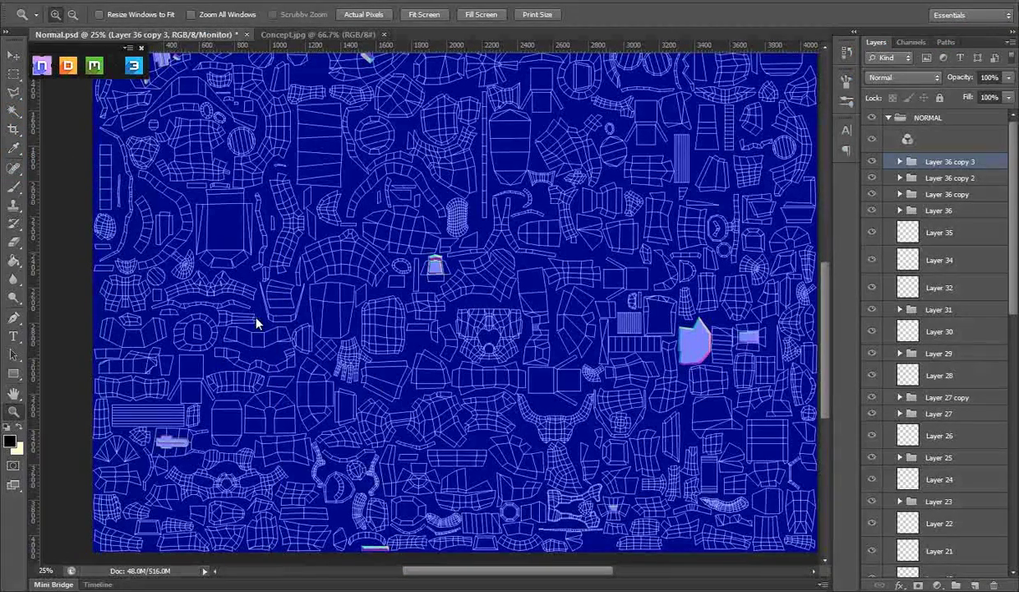
# - Open nDo on a new empty layer, move its panel aside, and add another empty layer
pyautogui.click(41, 65)
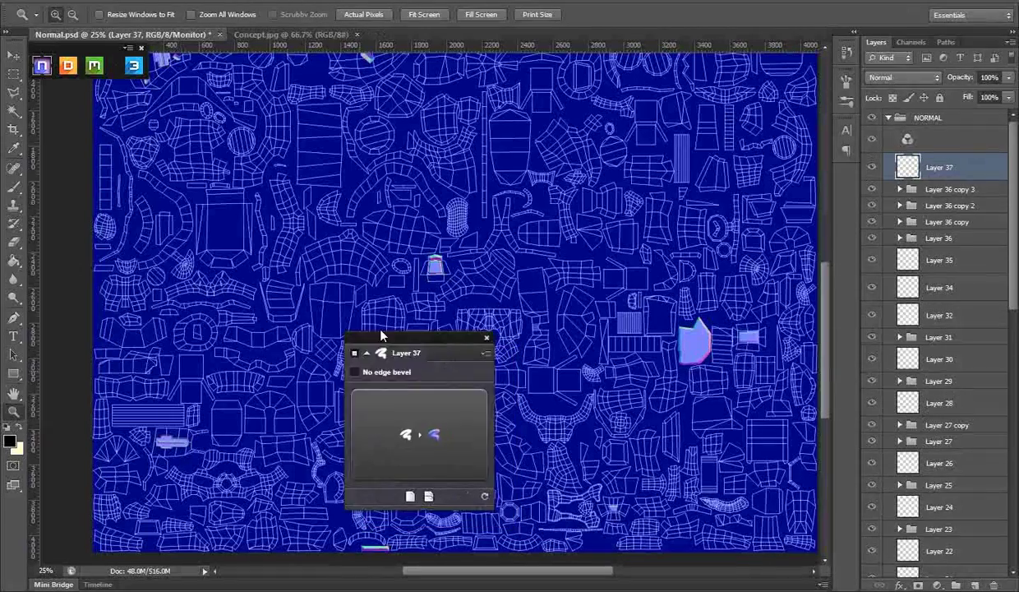
pyautogui.moveTo(397, 344); pyautogui.dragTo(119, 208)
pyautogui.scroll(-2, 405, 335)
pyautogui.hscroll(-4, 487, 344)
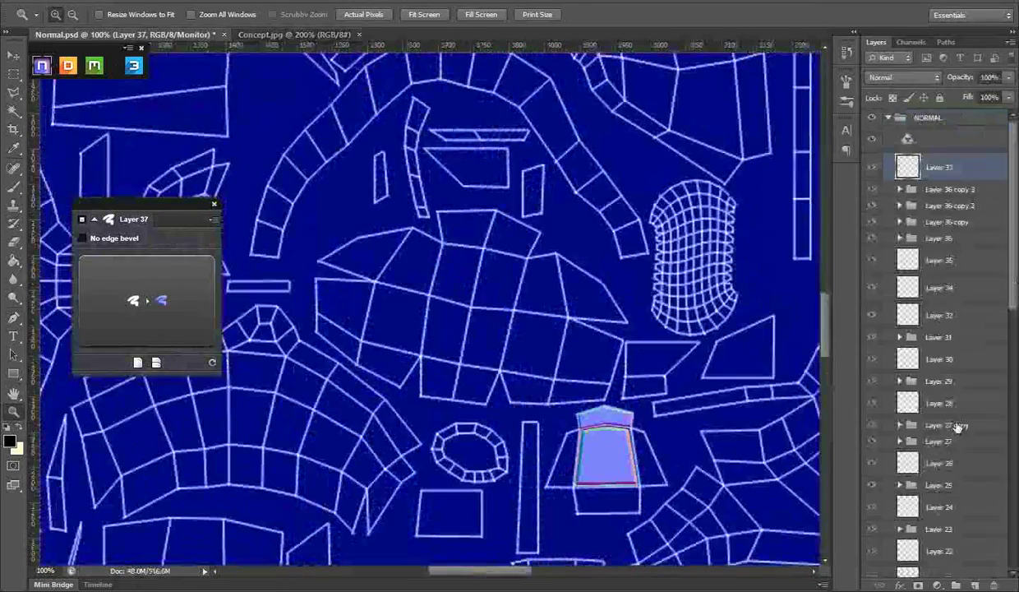
pyautogui.hotkey('ctrl', 'shift', 'alt', 'n')
# - Bevel the rectangular knee selection at size 6 and place a copy to its right
pyautogui.click(182, 280)
pyautogui.click(144, 257)
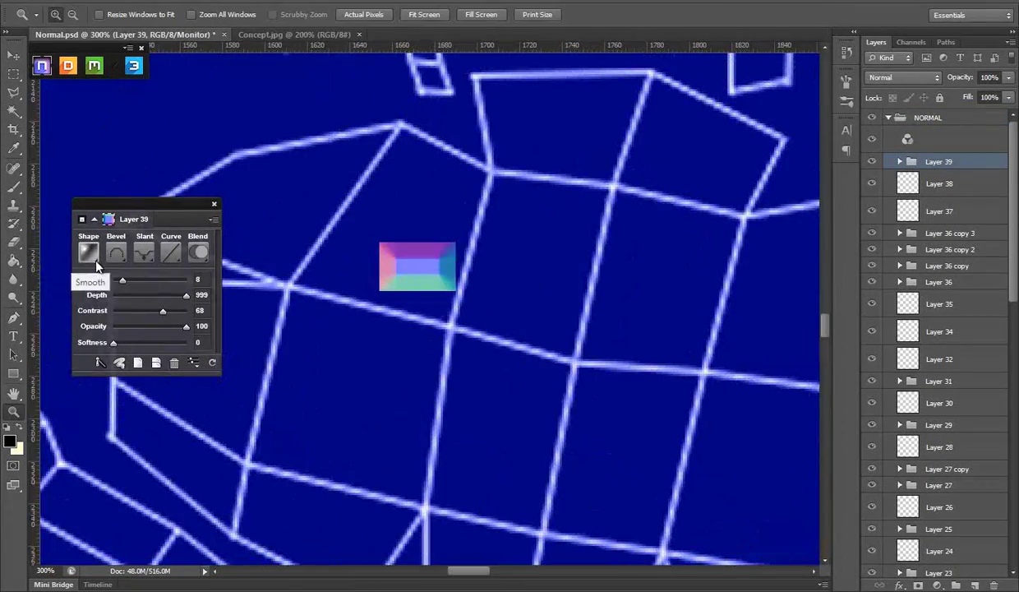
pyautogui.moveTo(122, 280); pyautogui.dragTo(120, 280)
pyautogui.press('v')
pyautogui.moveTo(336, 252); pyautogui.dragTo(337, 260)
pyautogui.moveTo(681, 309); pyautogui.dragTo(695, 311)
pyautogui.hotkey('ctrl', 't')
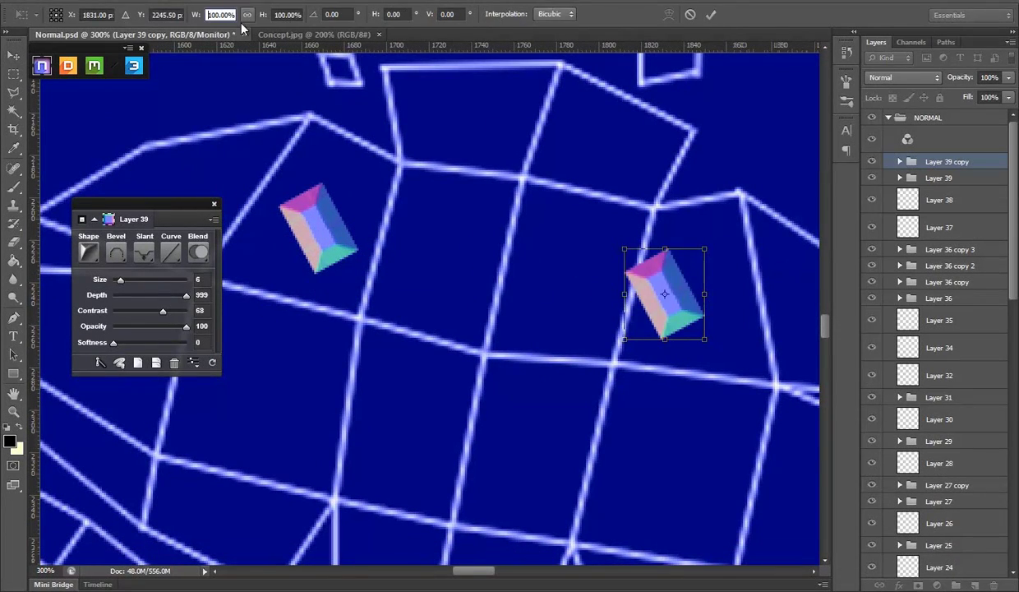
# - Compare against the concept sketch and add a new empty layer for the next inset
pyautogui.click(315, 35)
pyautogui.click(200, 35)
pyautogui.hotkey('ctrl', 'shift', 'alt', 'n')
pyautogui.click(284, 35)
pyautogui.click(203, 35)
# - Bevel a lasso trapezoid at size 8 with Slant Down, hide UVS, and move it up-right
pyautogui.click(386, 215)
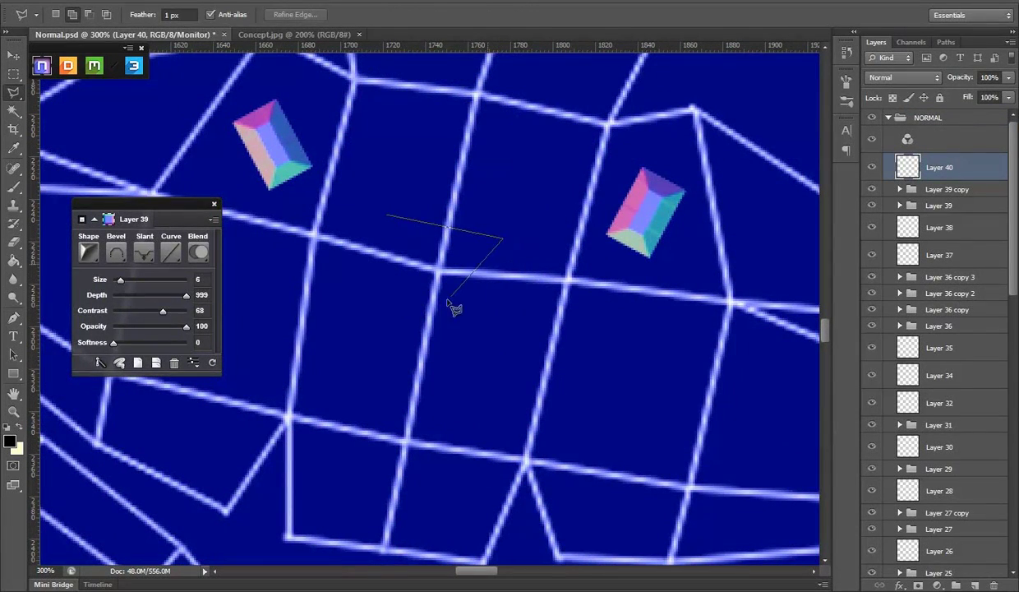
pyautogui.moveTo(120, 280); pyautogui.dragTo(123, 279)
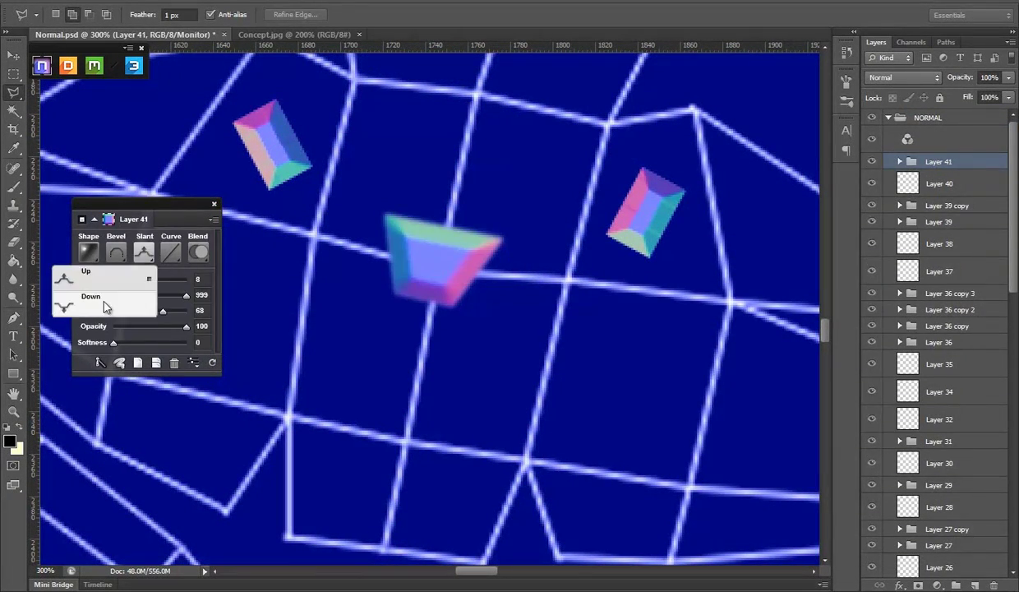
pyautogui.click(64, 301)
pyautogui.scroll(-10, 937, 329)
pyautogui.click(872, 452)
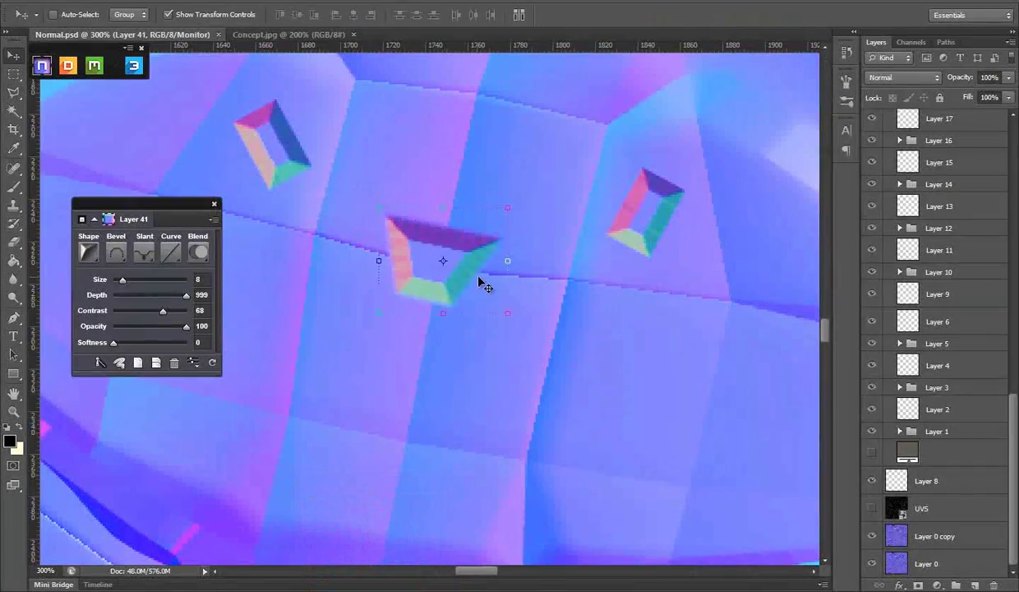
pyautogui.moveTo(485, 286); pyautogui.dragTo(502, 237)
pyautogui.hotkey('ctrl', 't')
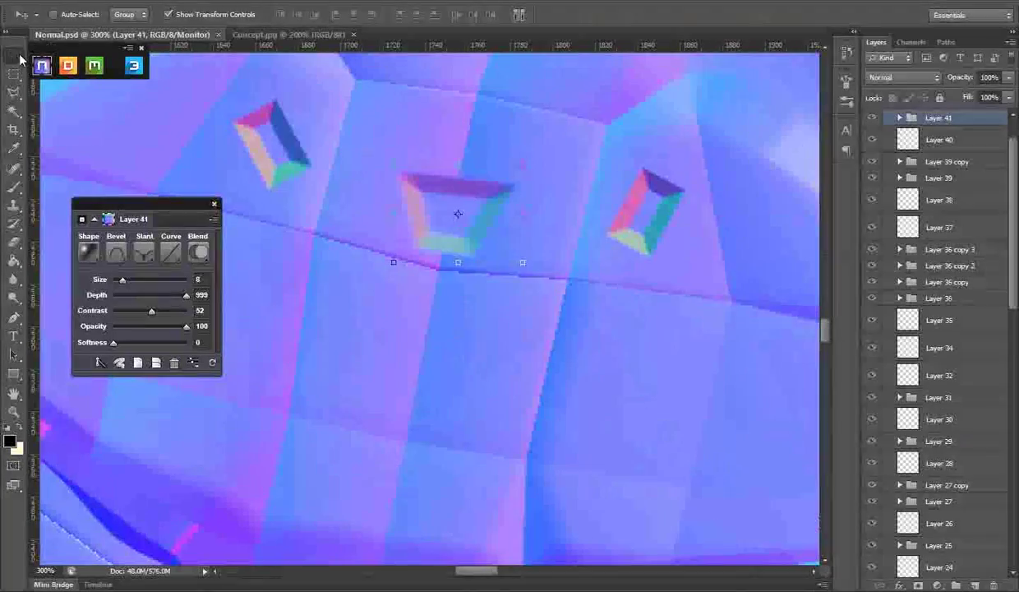
# - Shrink and nudge the first trapezoid inset, then delete it
pyautogui.moveTo(523, 166); pyautogui.dragTo(497, 182)
pyautogui.press('Return')
pyautogui.moveTo(467, 218); pyautogui.dragTo(474, 218)
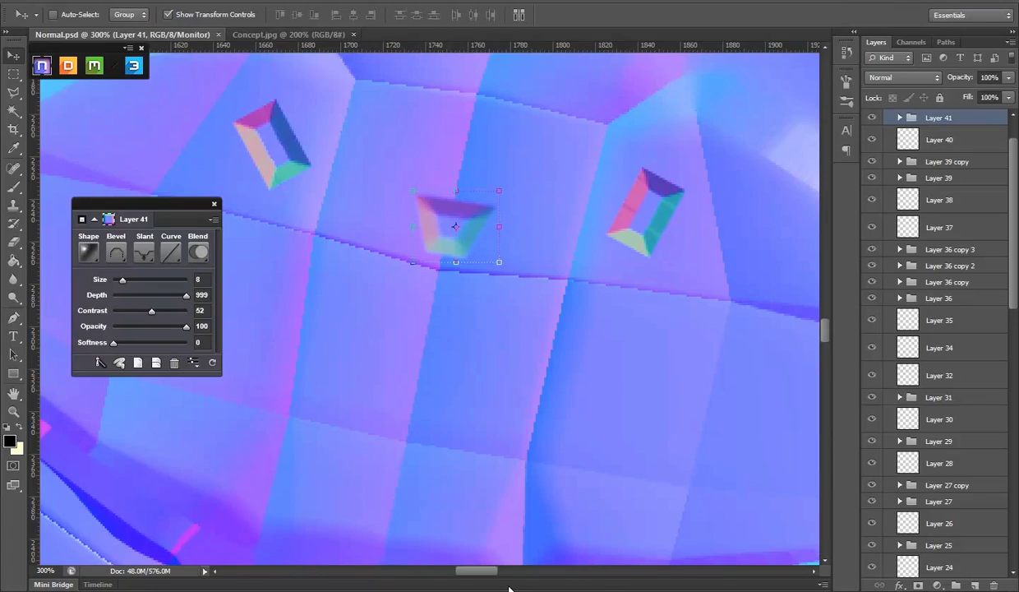
pyautogui.press('Delete')
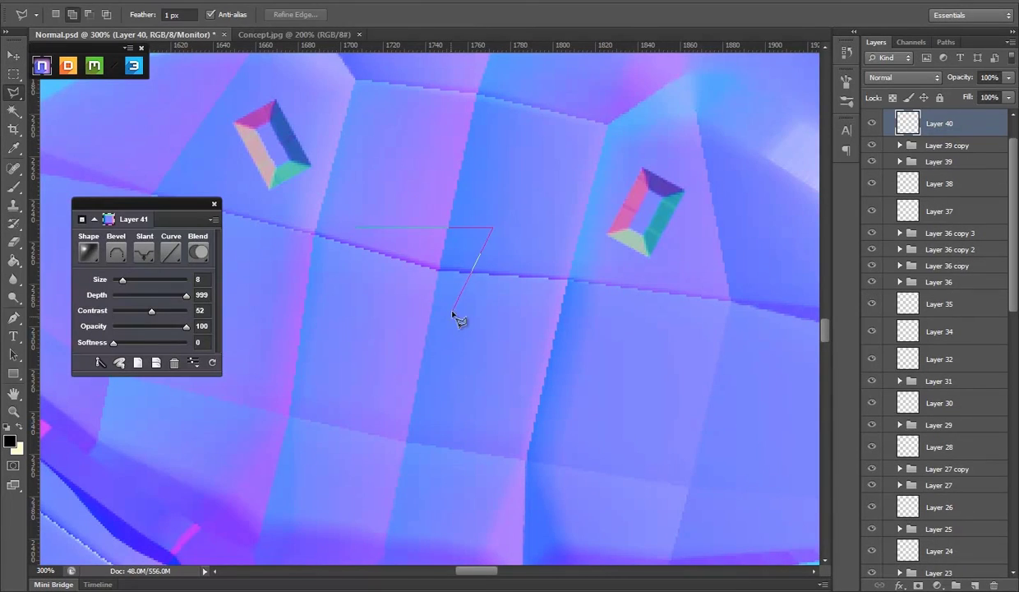
# - Bevel the lasso trapezoid sloping down at contrast 80, 76% opacity, rotated and scaled to about 60×45 px
pyautogui.doubleClick(397, 318)
pyautogui.click(150, 265)
pyautogui.click(143, 252)
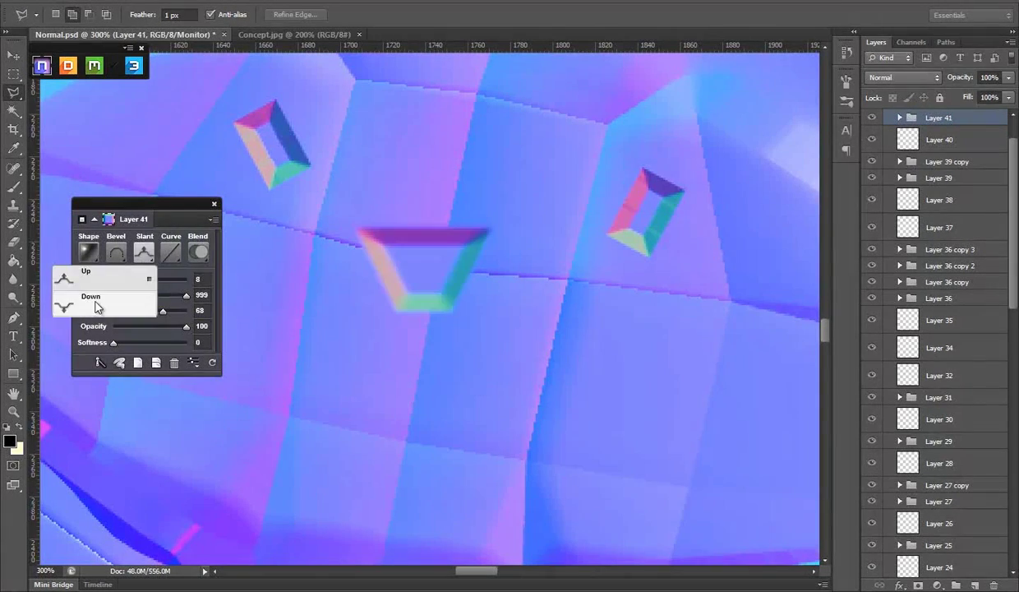
pyautogui.moveTo(149, 311); pyautogui.dragTo(162, 327)
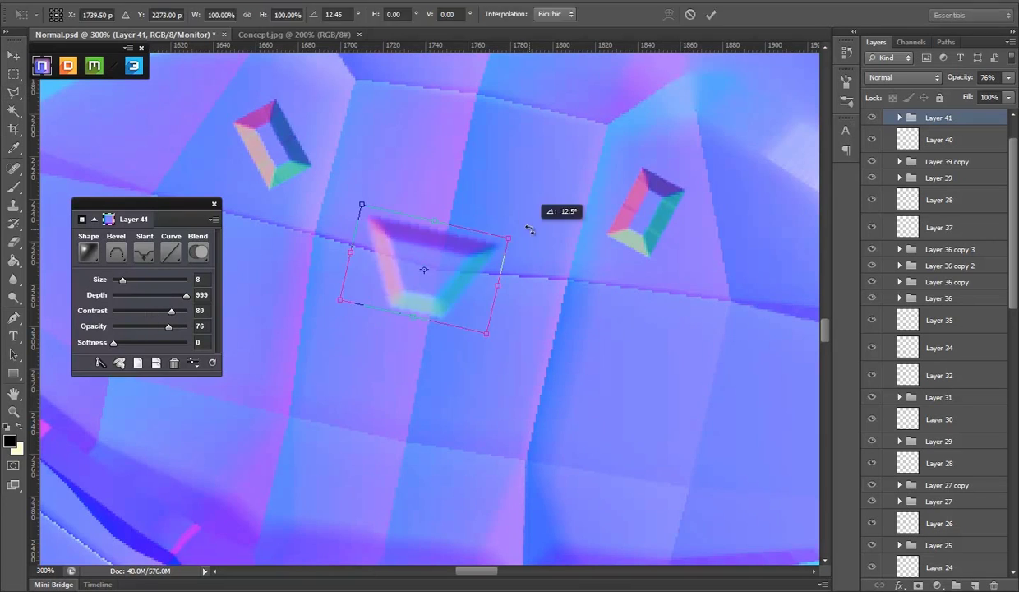
pyautogui.moveTo(469, 271); pyautogui.dragTo(499, 207)
pyautogui.moveTo(531, 152); pyautogui.dragTo(542, 109)
pyautogui.press('Return')
pyautogui.hotkey('ctrl', 's')
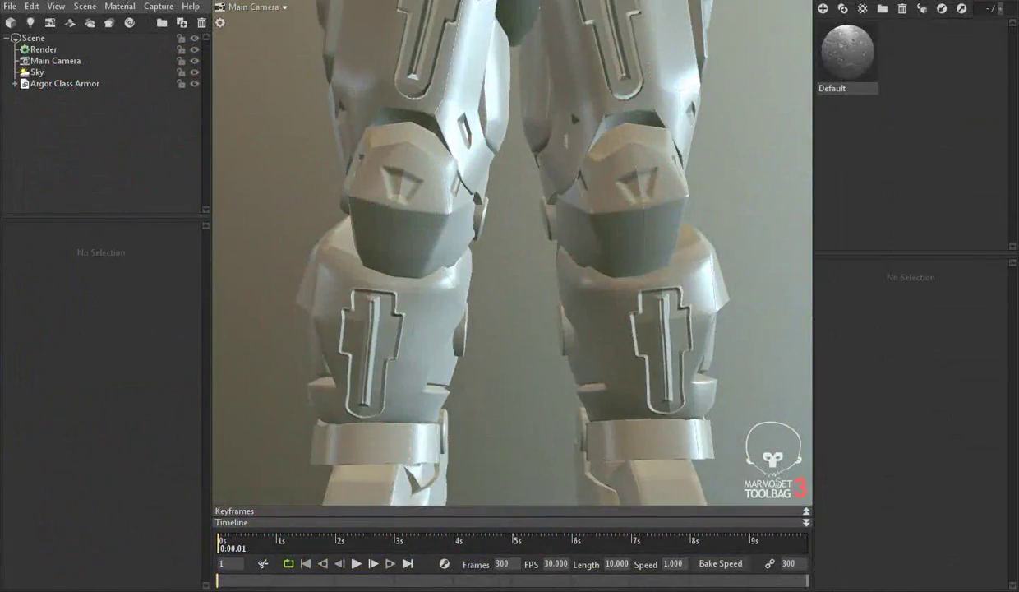
pyautogui.moveTo(526, 150); pyautogui.dragTo(510, 163)
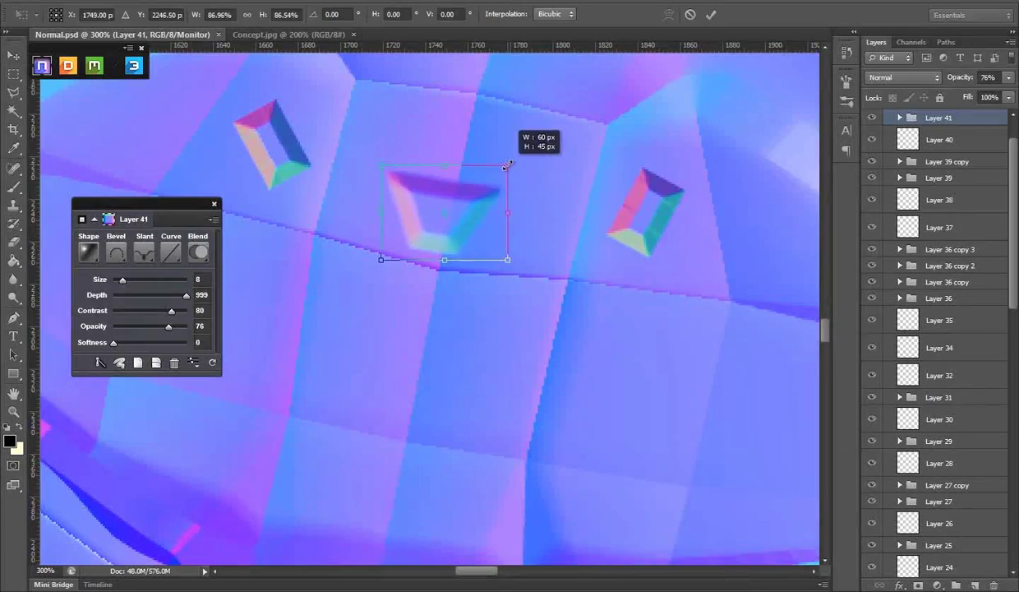
pyautogui.press('Return')
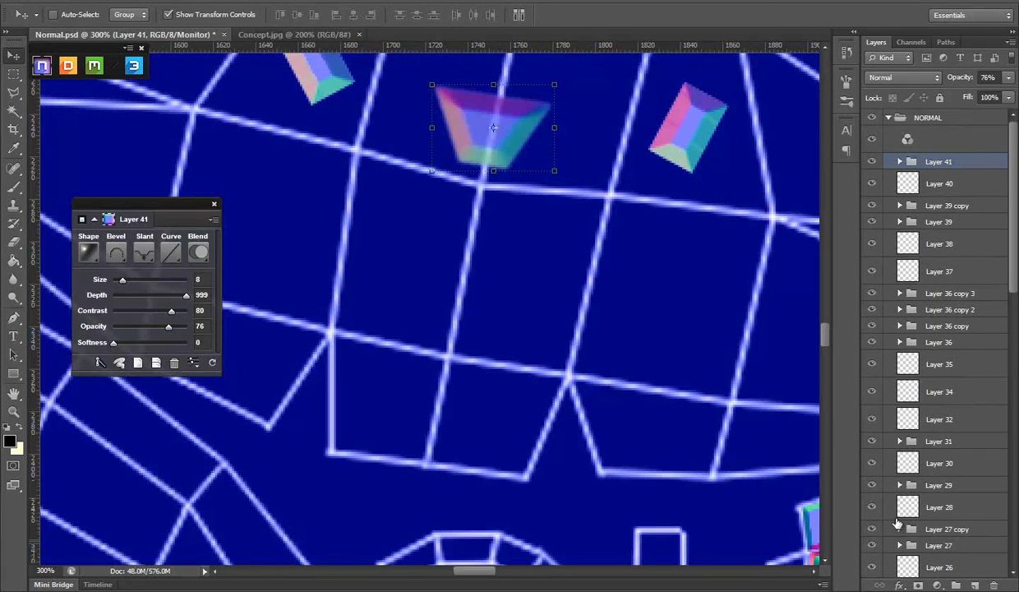
# - Bevel a thin rectangular test strip on a new layer, tilt it, check the shading, and save
pyautogui.hotkey('ctrl', 'shift', 'alt', 'n')
pyautogui.press('m')
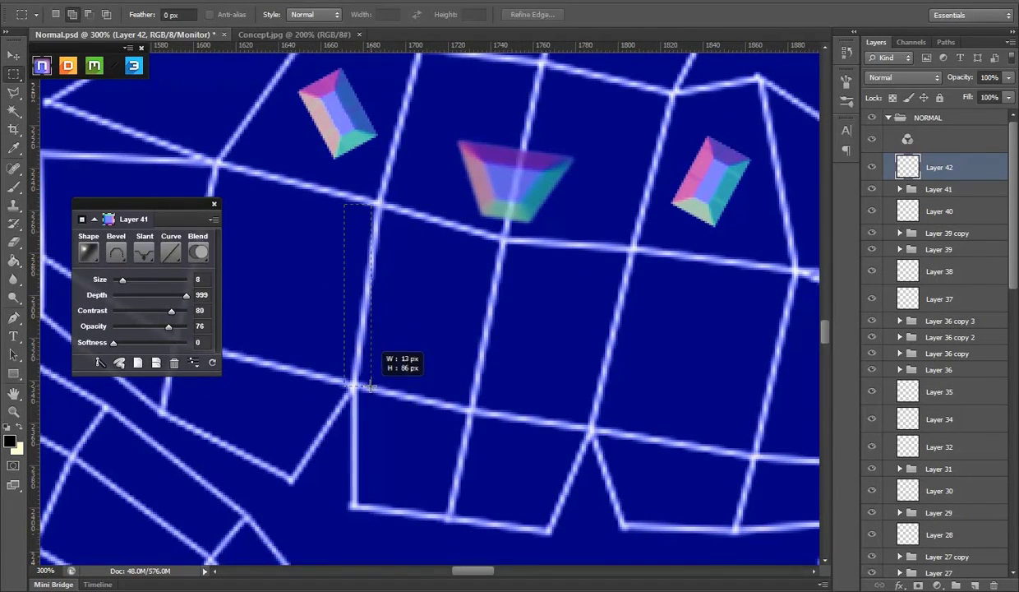
pyautogui.moveTo(374, 386); pyautogui.dragTo(375, 387)
pyautogui.click(166, 279)
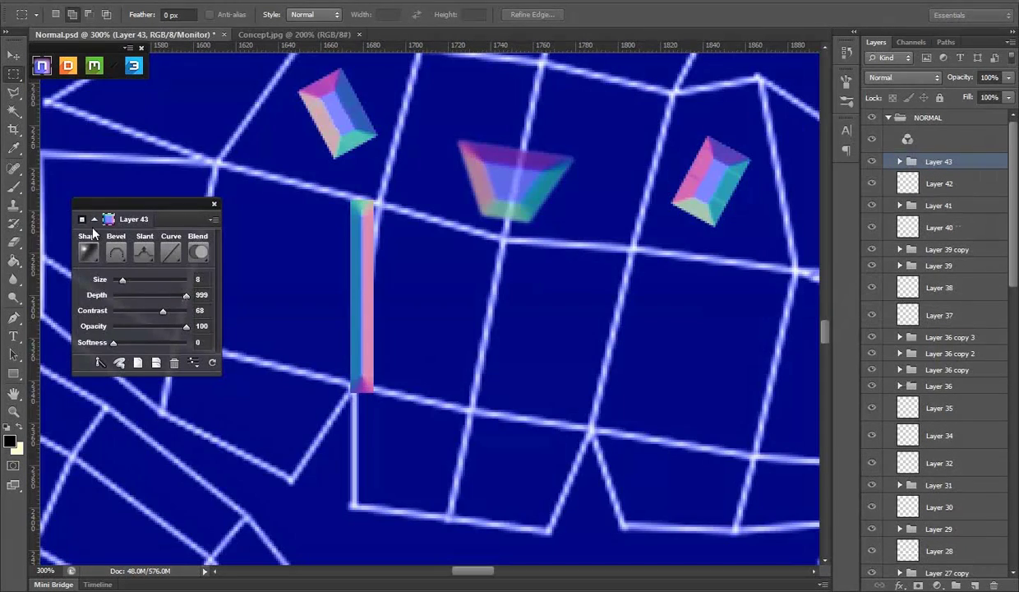
pyautogui.moveTo(388, 188); pyautogui.dragTo(406, 194)
pyautogui.press('Return')
pyautogui.moveTo(582, 286); pyautogui.dragTo(633, 275)
pyautogui.scroll(-10, 967, 376)
pyautogui.click(872, 508)
pyautogui.hotkey('ctrl', 's')
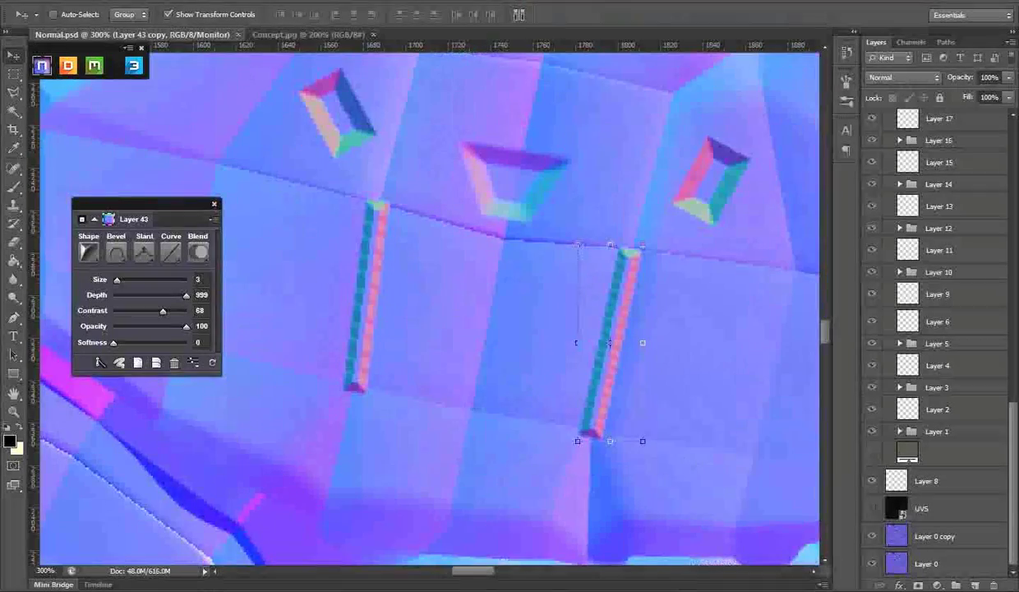
# - Delete the two straight test strips and bevel a bent polygonal-lasso strip at size 5
pyautogui.click(872, 508)
pyautogui.scroll(10, 923, 491)
pyautogui.scroll(5, 945, 329)
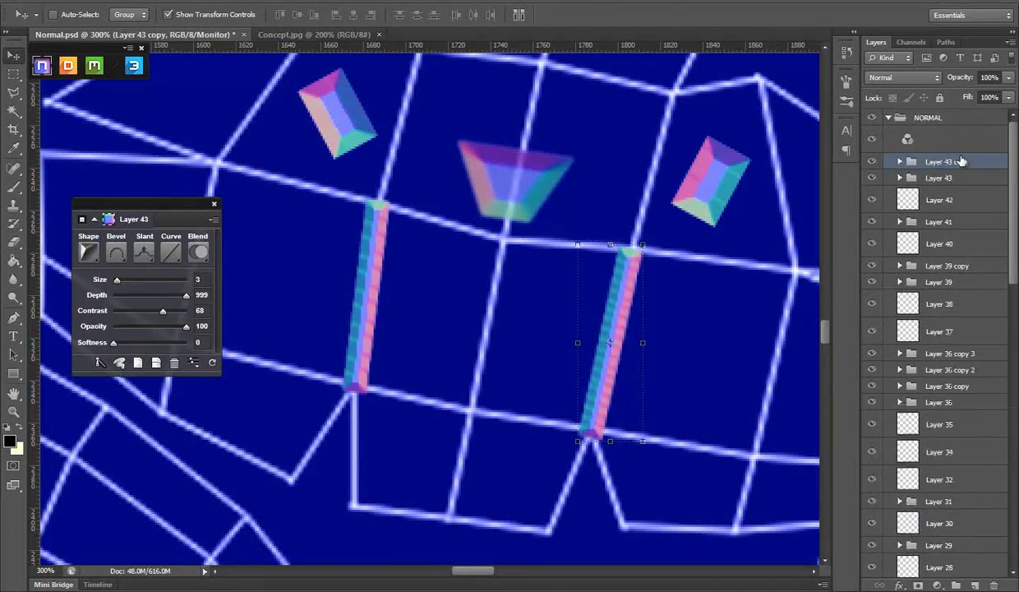
pyautogui.press('Delete')
pyautogui.press('Delete')
pyautogui.press('l')
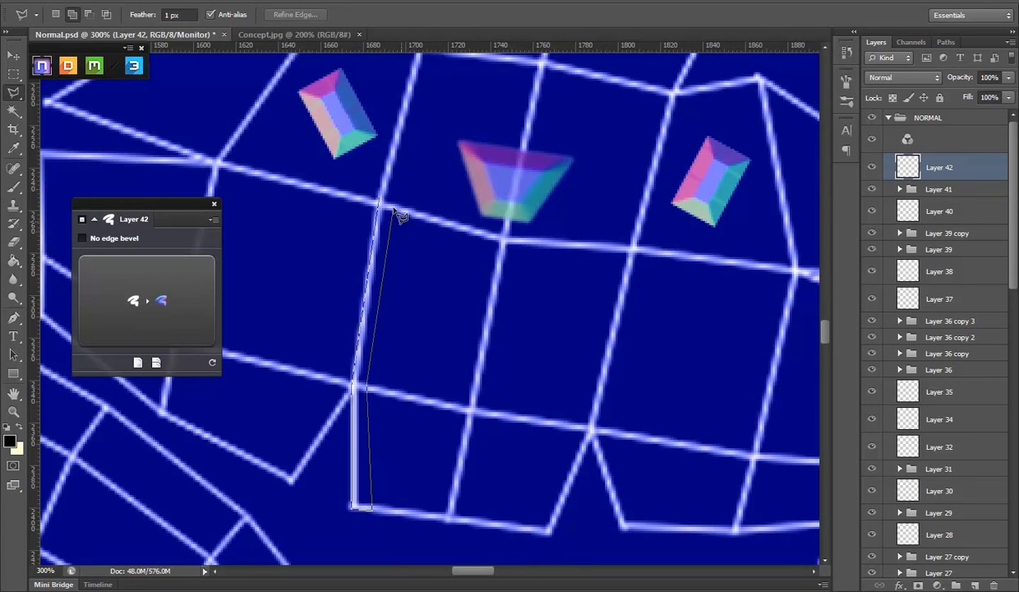
pyautogui.click(164, 287)
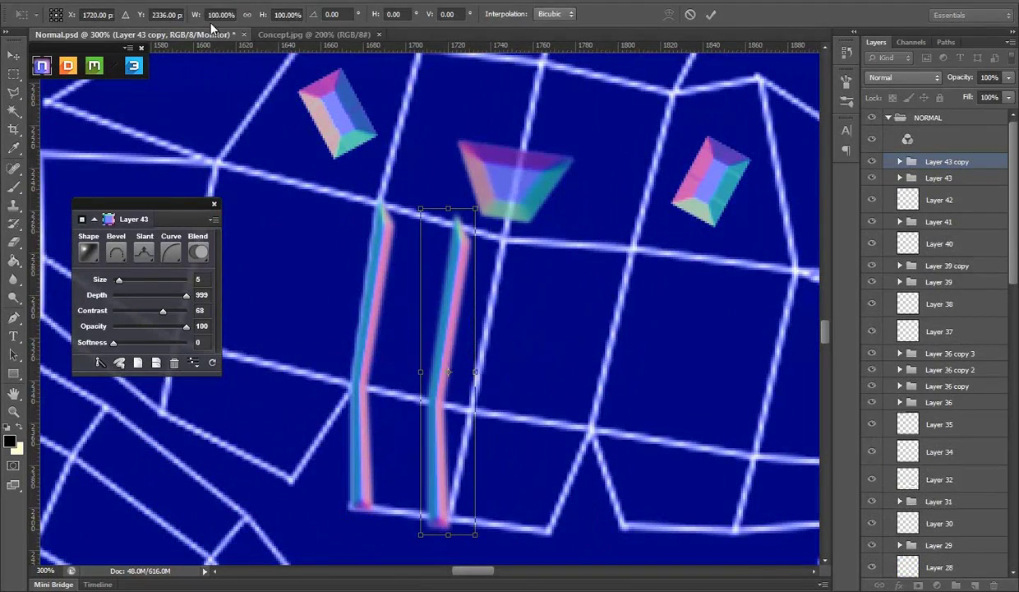
# - Mirror a copy of the bent strip to the other side, rotate it along the seam, and hide UVS
pyautogui.hotkey('ctrl', 't')
pyautogui.moveTo(462, 292); pyautogui.dragTo(536, 291)
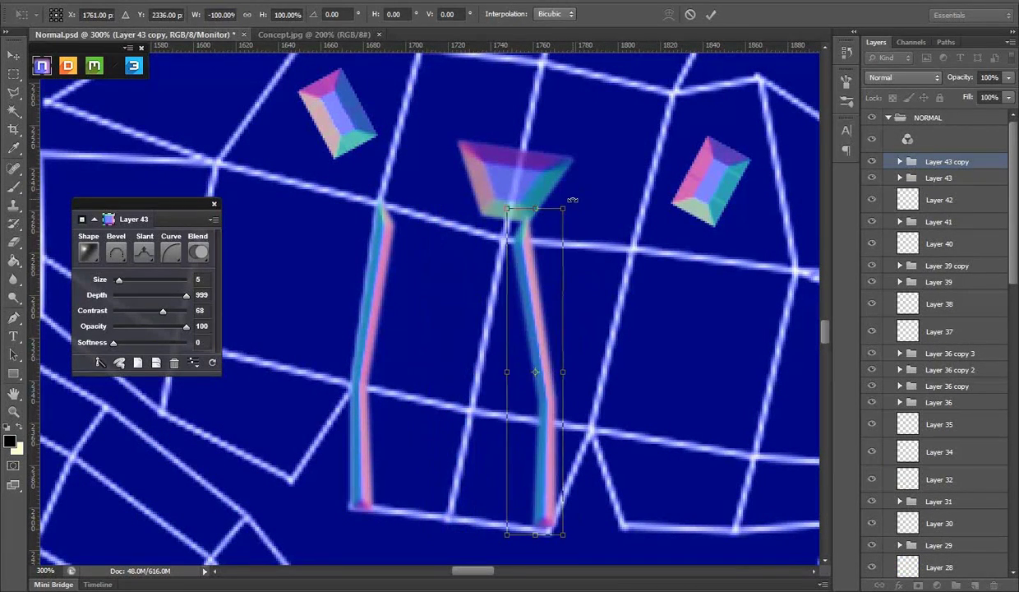
pyautogui.moveTo(573, 209); pyautogui.dragTo(612, 238)
pyautogui.press('Return')
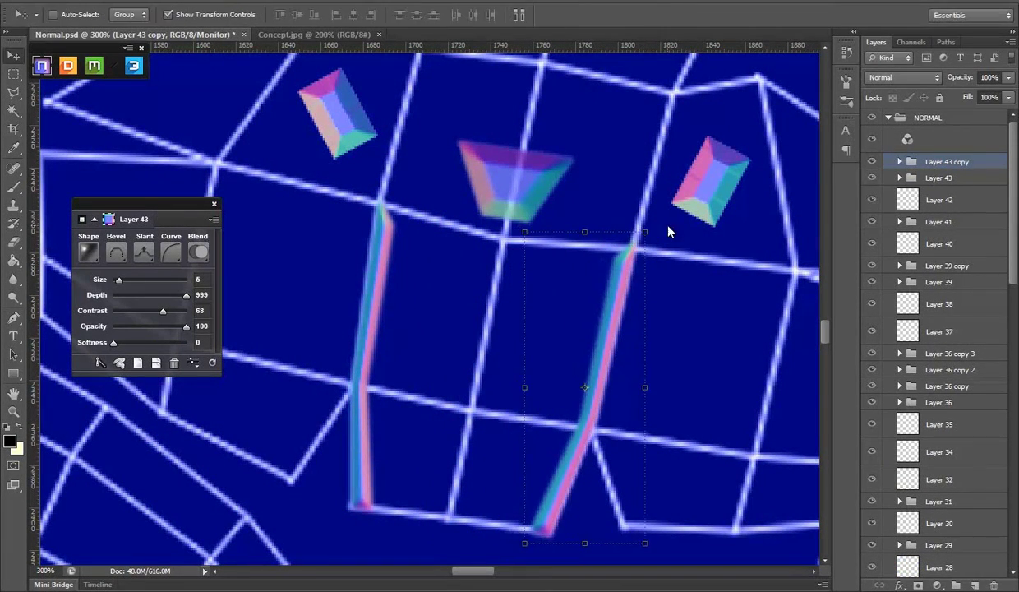
pyautogui.scroll(-10, 937, 370)
pyautogui.click(874, 566)
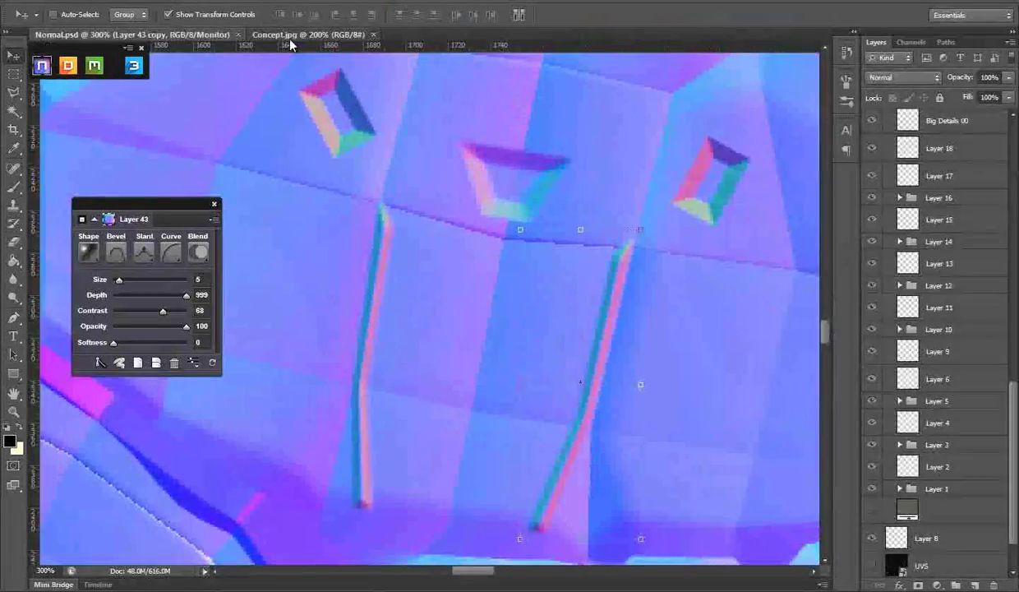
# - Review Concept.jpg, then show the UVS layer and view Normal.psd at actual size
pyautogui.click(289, 36)
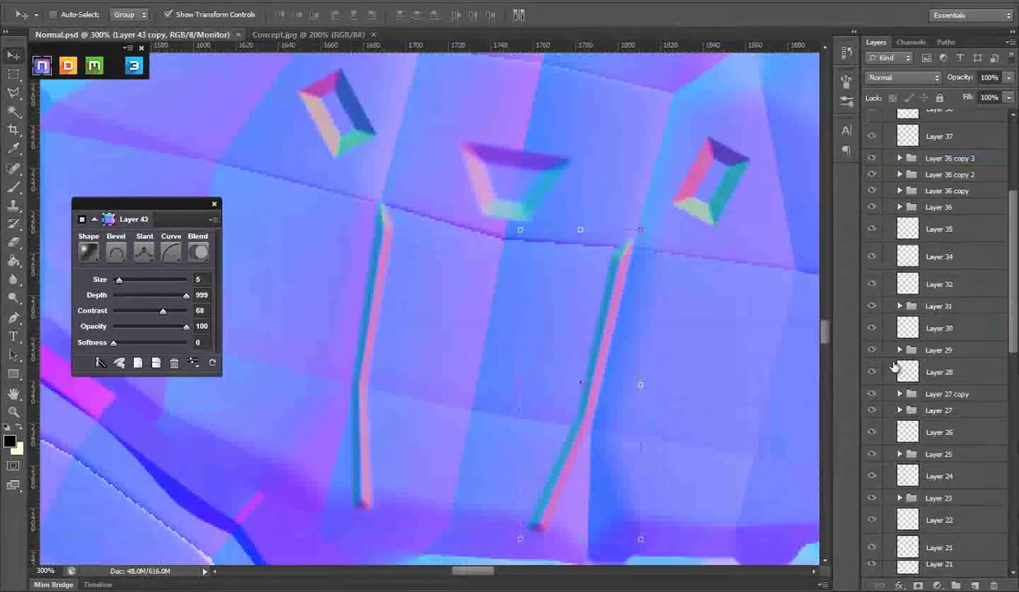
pyautogui.scroll(-10, 896, 370)
pyautogui.click(872, 508)
pyautogui.press('z')
pyautogui.scroll(-5, 417, 357)
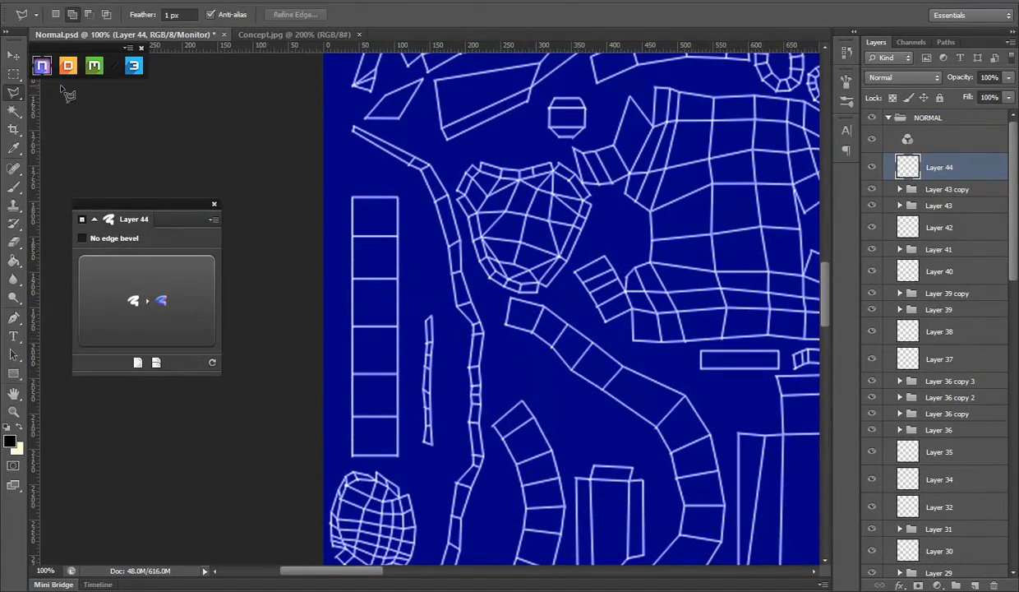
# - Bevel a lasso triangle on the vertical UV strip, then a thin marquee bar on a new layer
pyautogui.click(183, 306)
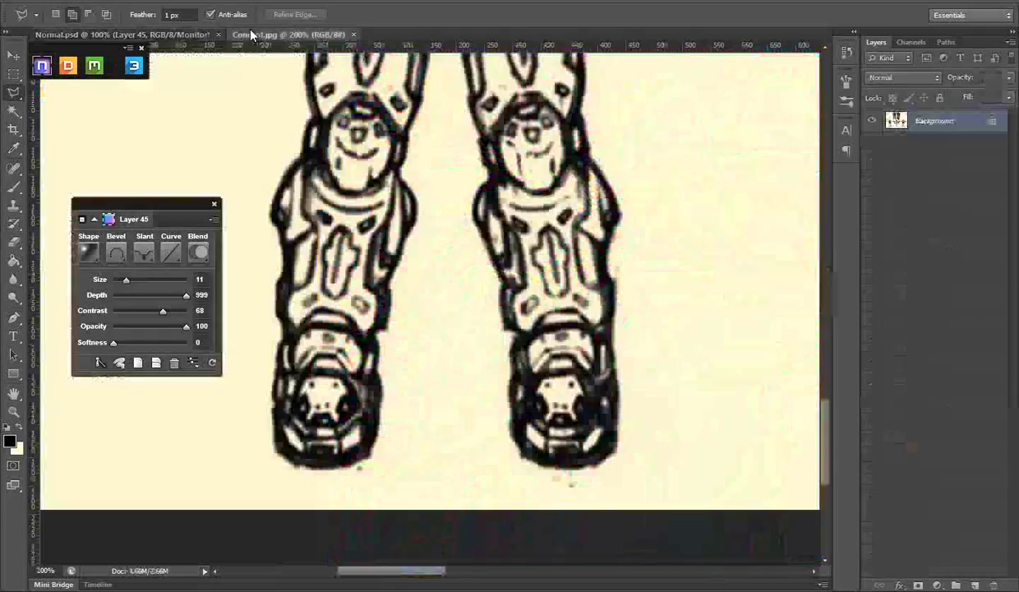
pyautogui.hotkey('ctrl', 'Tab')
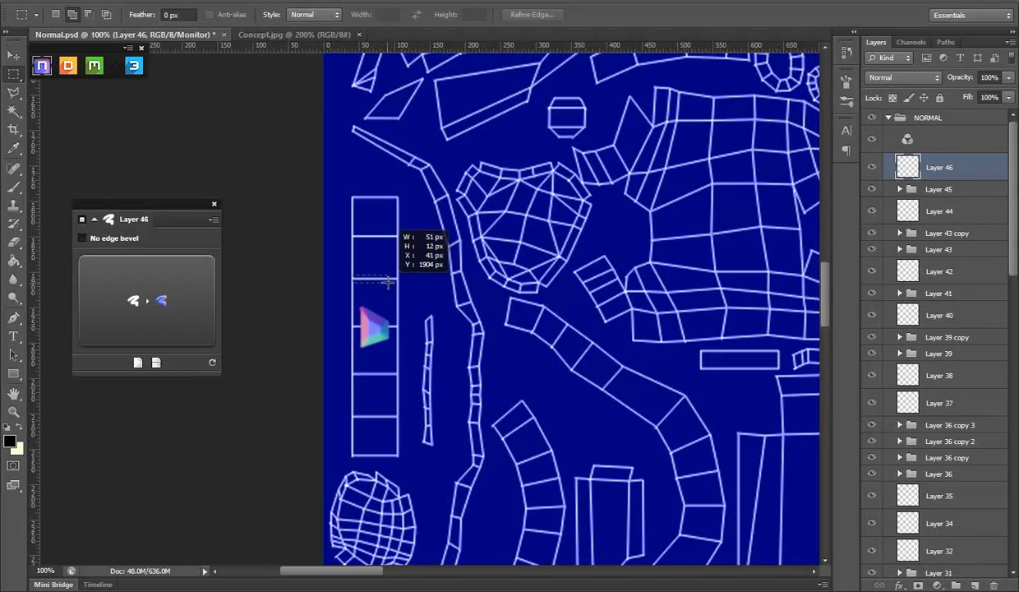
pyautogui.click(178, 292)
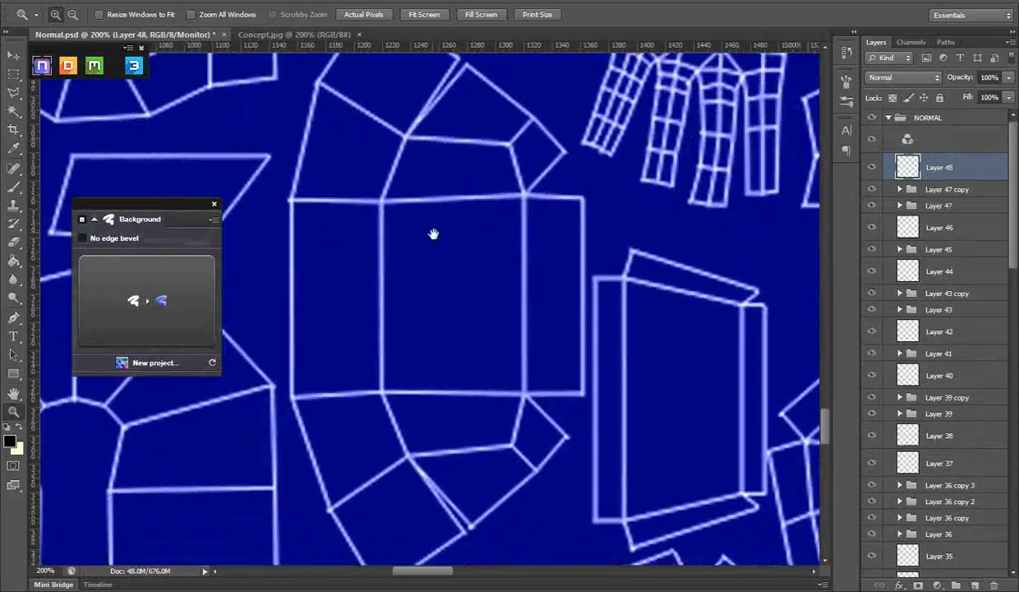
# - Bevel a polygon inset on the central panel, place resized copies, and zoom out to review
pyautogui.click(305, 33)
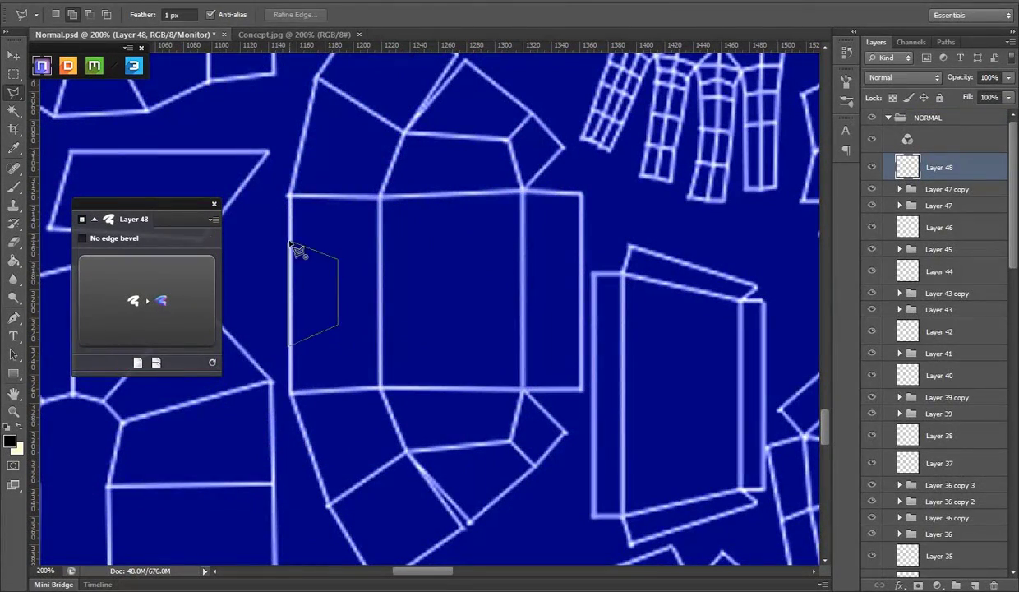
pyautogui.click(148, 296)
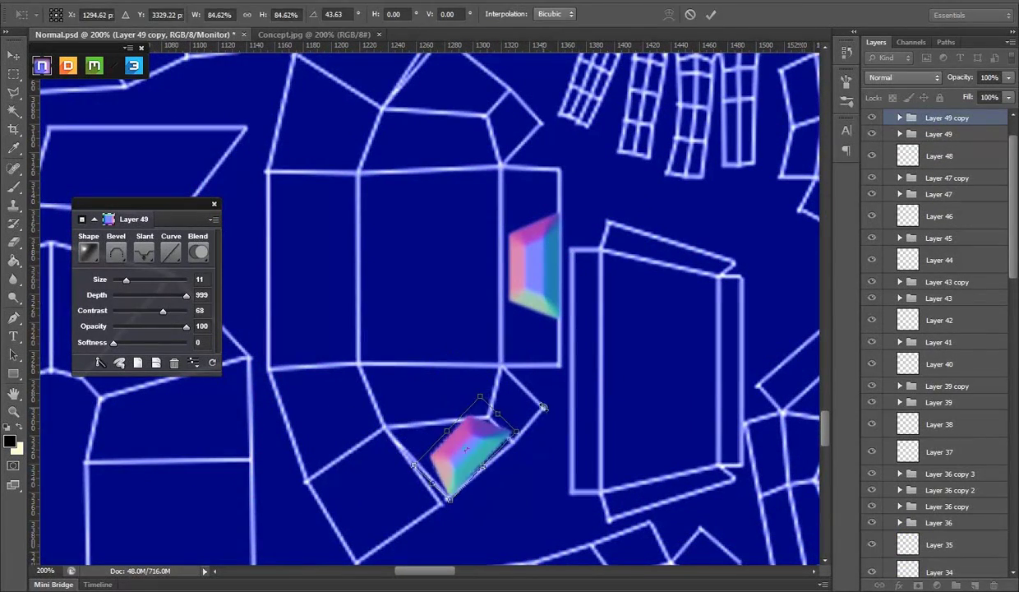
pyautogui.hotkey('ctrl', 'alt', 't')
pyautogui.scroll(5, 526, 329)
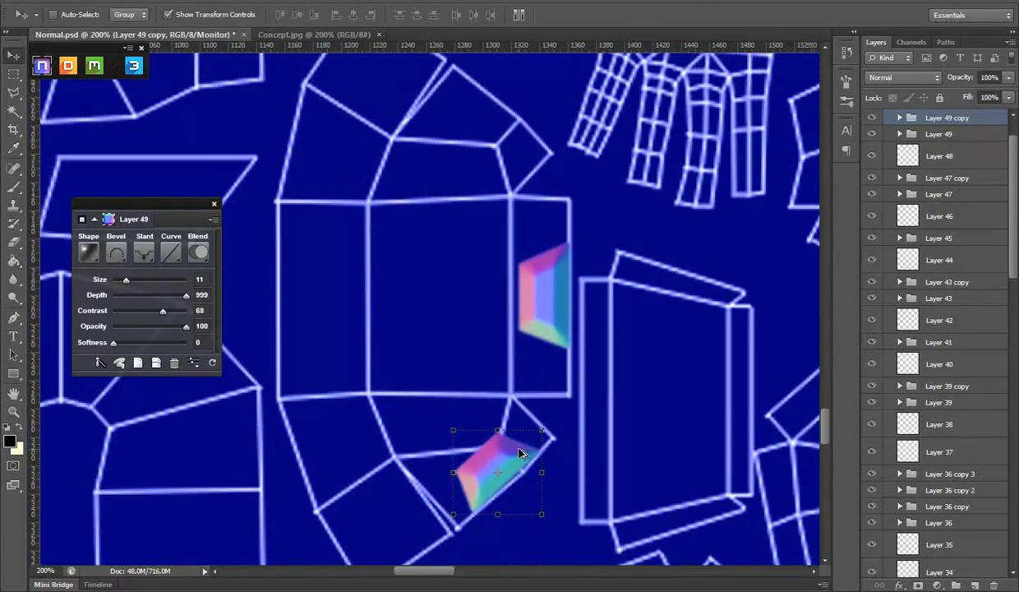
pyautogui.moveTo(497, 139); pyautogui.dragTo(498, 167)
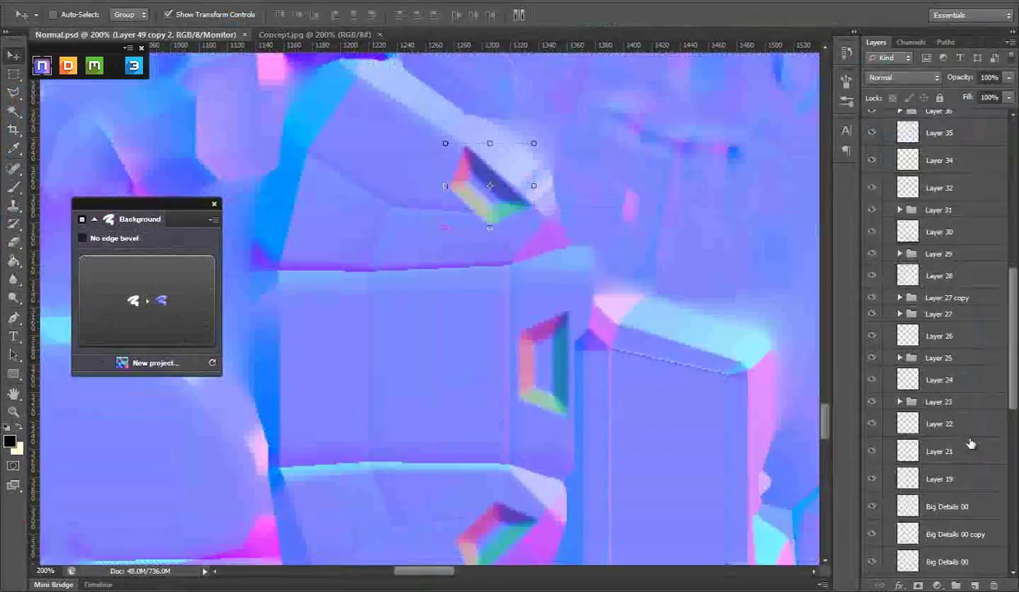
pyautogui.press('z')
pyautogui.scroll(-4, 499, 295)
pyautogui.scroll(2, 499, 295)
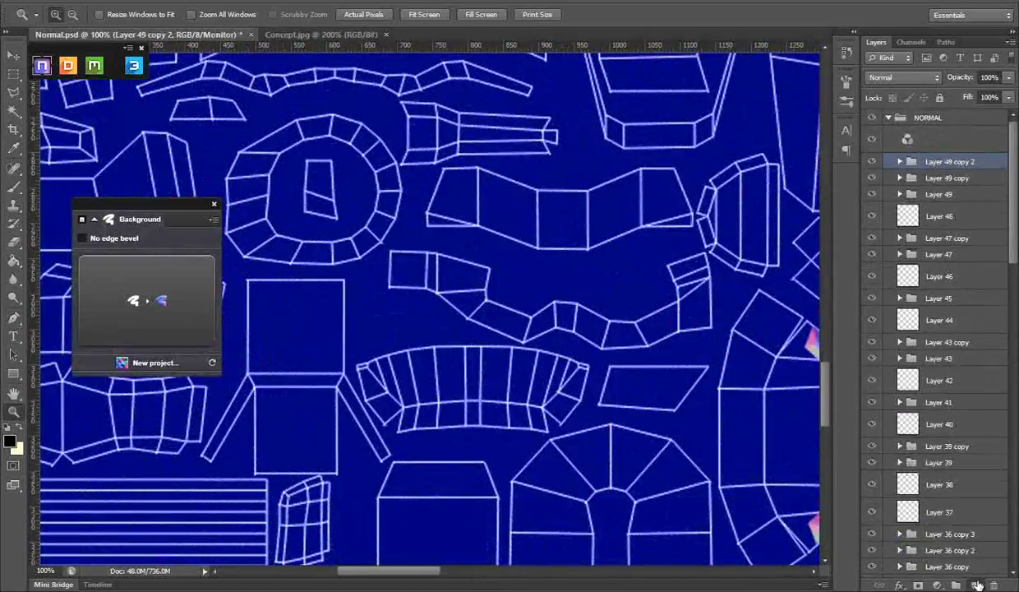
# - Bevel a four-sided polygonal inset at size 6 on the next panel
pyautogui.click(408, 269)
pyautogui.press('l')
pyautogui.click(446, 227)
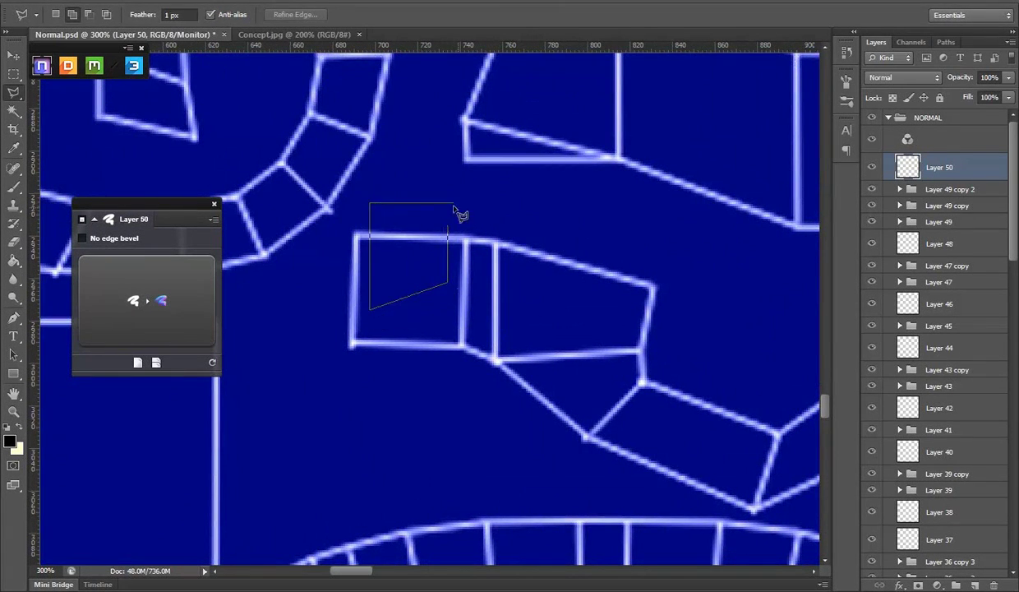
pyautogui.click(146, 300)
pyautogui.moveTo(122, 282); pyautogui.dragTo(117, 281)
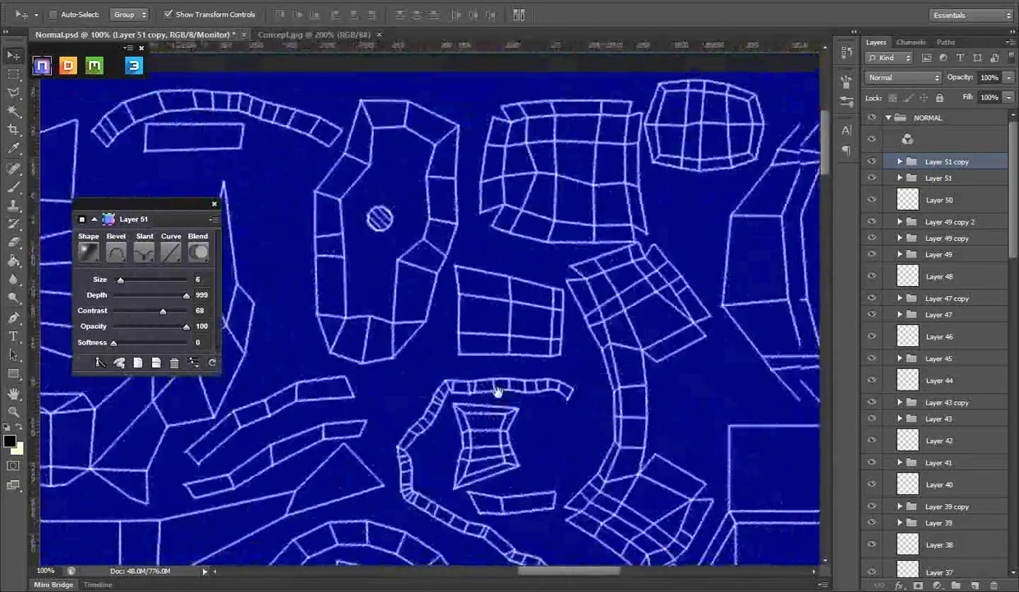
pyautogui.moveTo(542, 197); pyautogui.dragTo(521, 367)
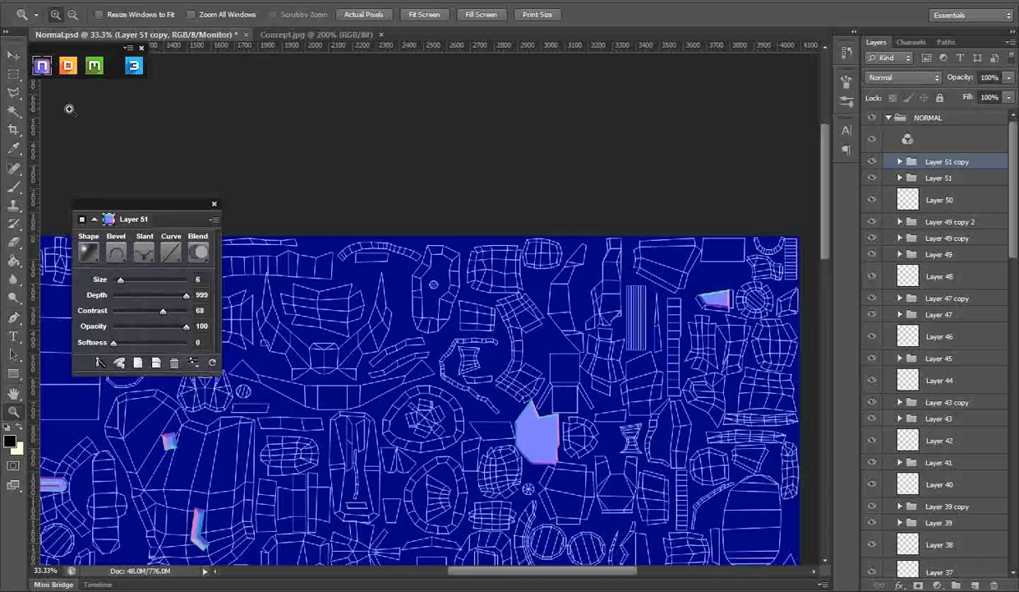
# - Move the Layer 51 copy onto its shell at 100% zoom, check it without UVS, and save Normal.psd
pyautogui.hscroll(3, 587, 399)
pyautogui.hotkey('ctrl', '1')
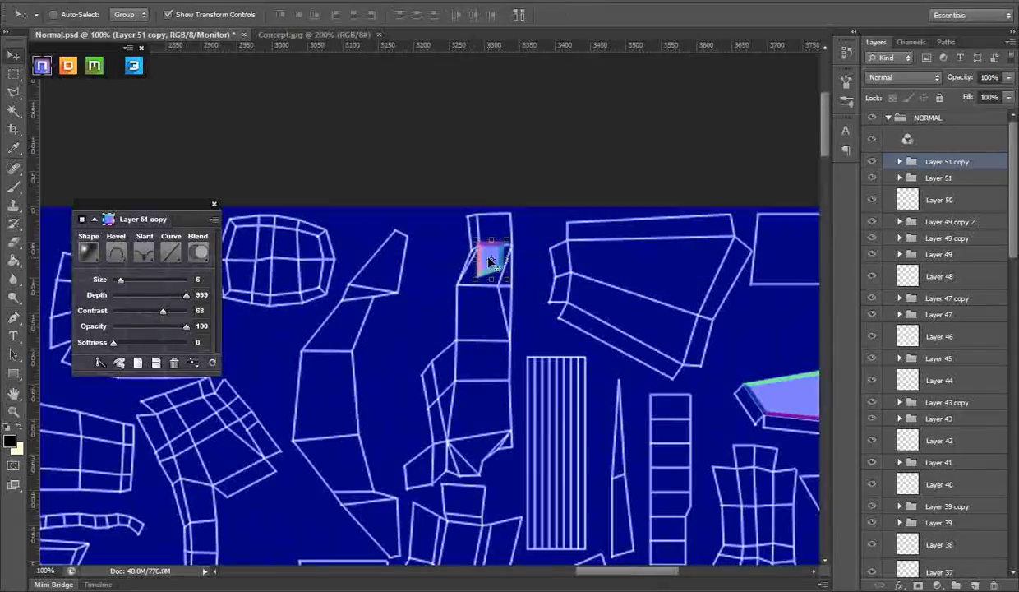
pyautogui.doubleClick(530, 235)
pyautogui.press('v')
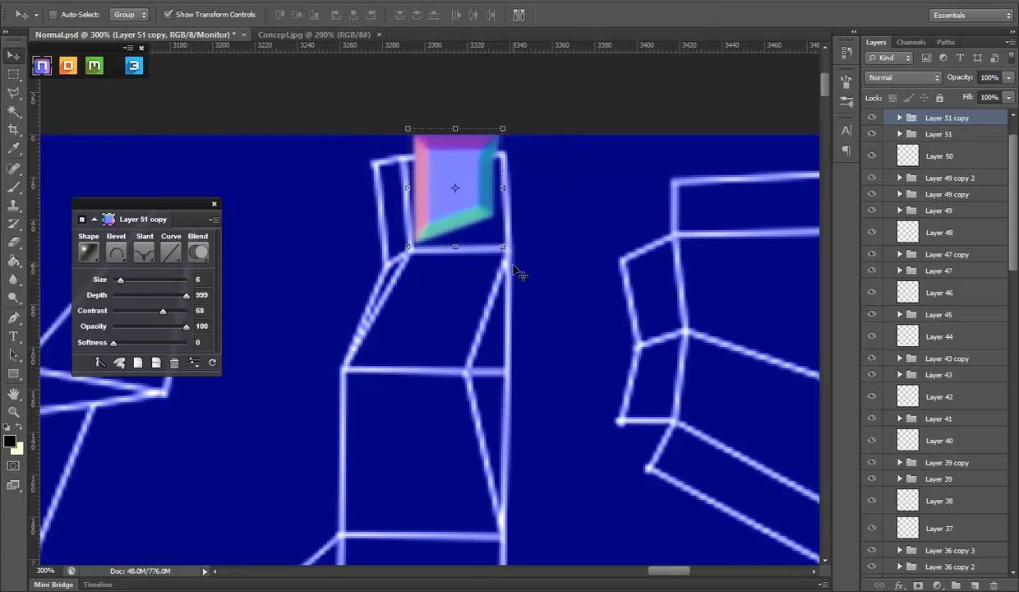
pyautogui.scroll(-10, 937, 328)
pyautogui.click(871, 451)
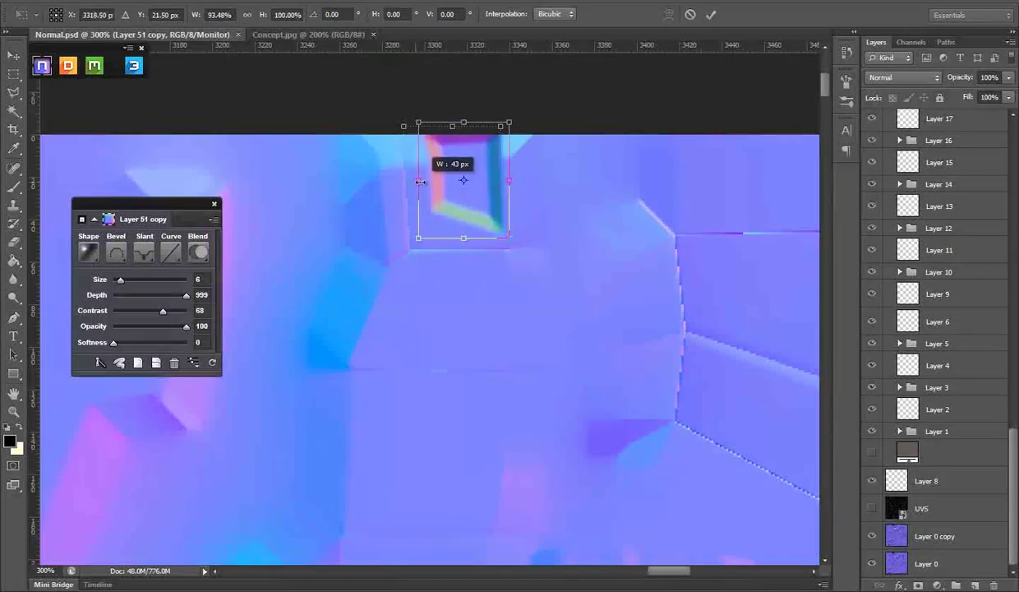
pyautogui.hotkey('ctrl', 's')
pyautogui.press('Return')
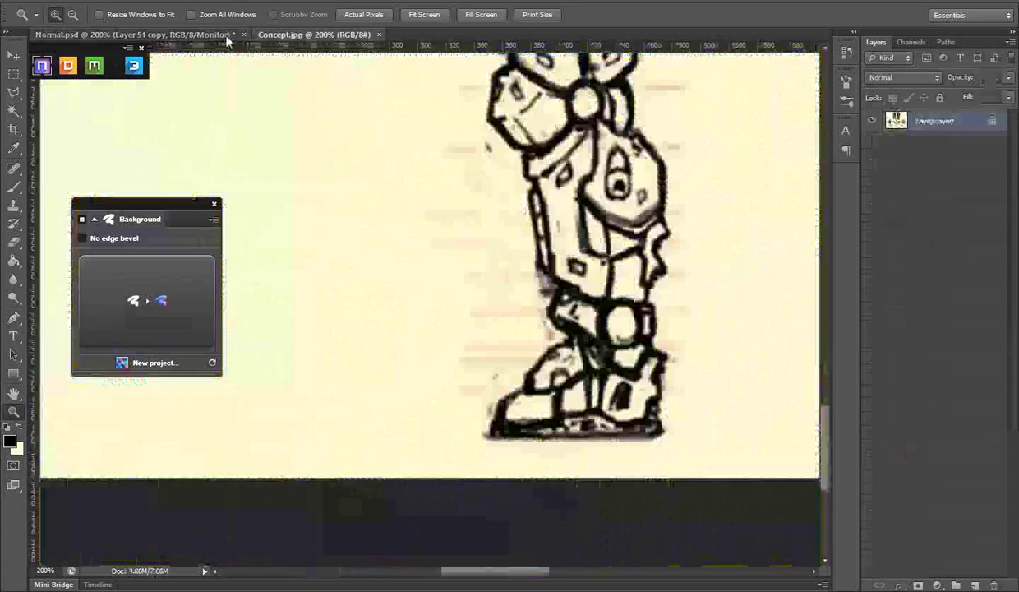
# - Bevel a hand-drawn polygonal lasso outline into a new nDo panel layer with a chosen slant
pyautogui.click(228, 37)
pyautogui.press('l')
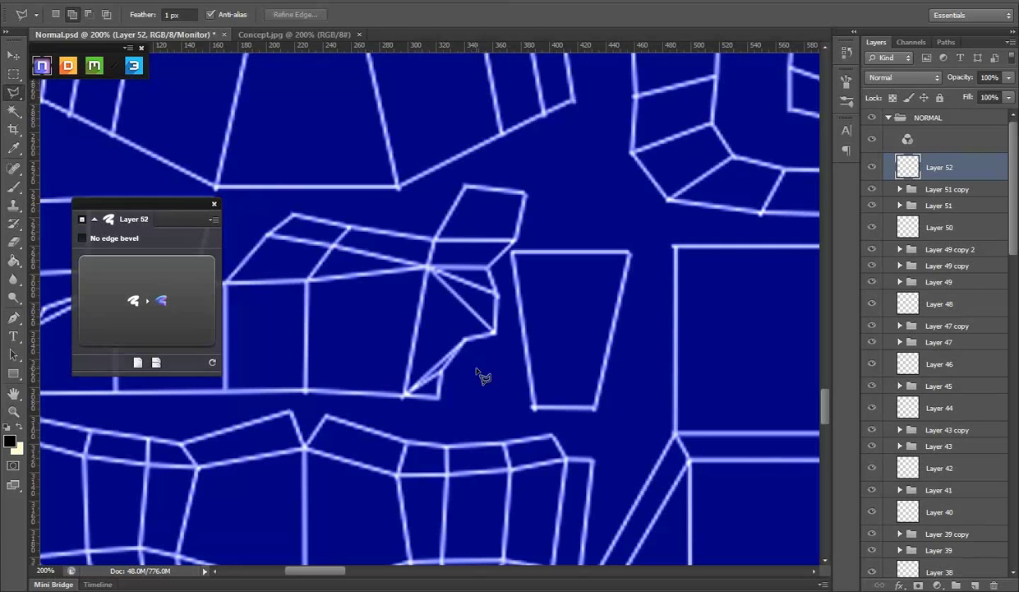
pyautogui.click(165, 301)
pyautogui.click(143, 253)
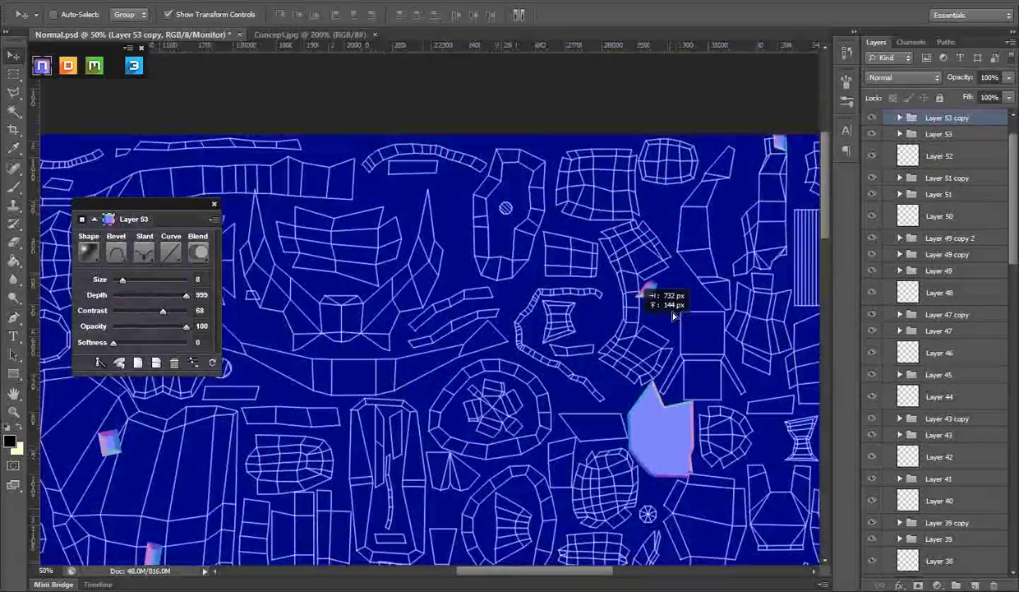
# - Rotate the duplicated bevel piece to fit another UV shell
pyautogui.scroll(2, 673, 315)
pyautogui.scroll(2, 455, 314)
pyautogui.hotkey('ctrl', 't')
pyautogui.moveTo(493, 312); pyautogui.dragTo(356, 257)
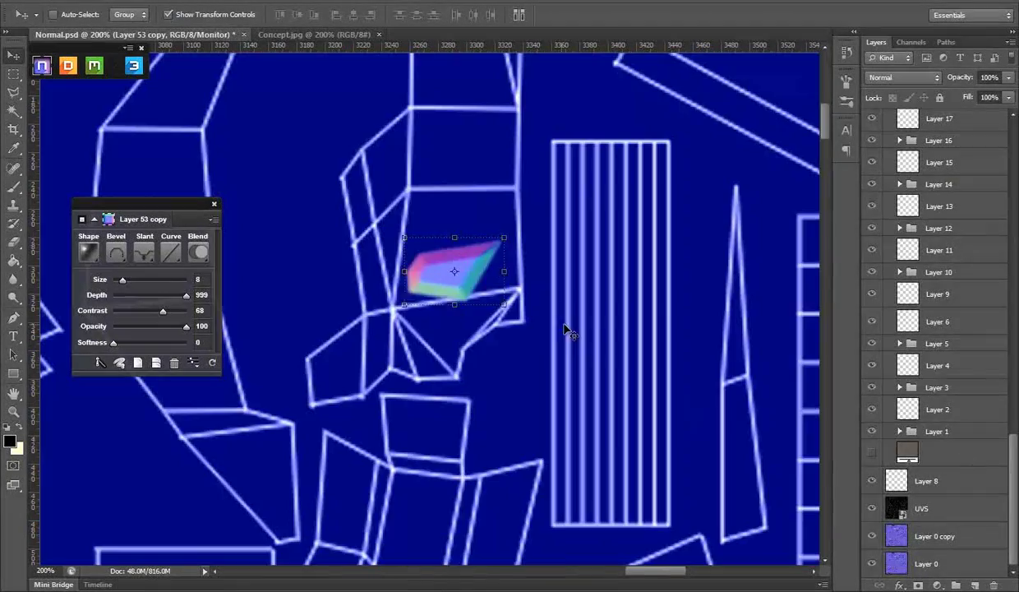
# - Hide the UV wireframe to inspect the normals, then add empty Layer 54
pyautogui.click(872, 508)
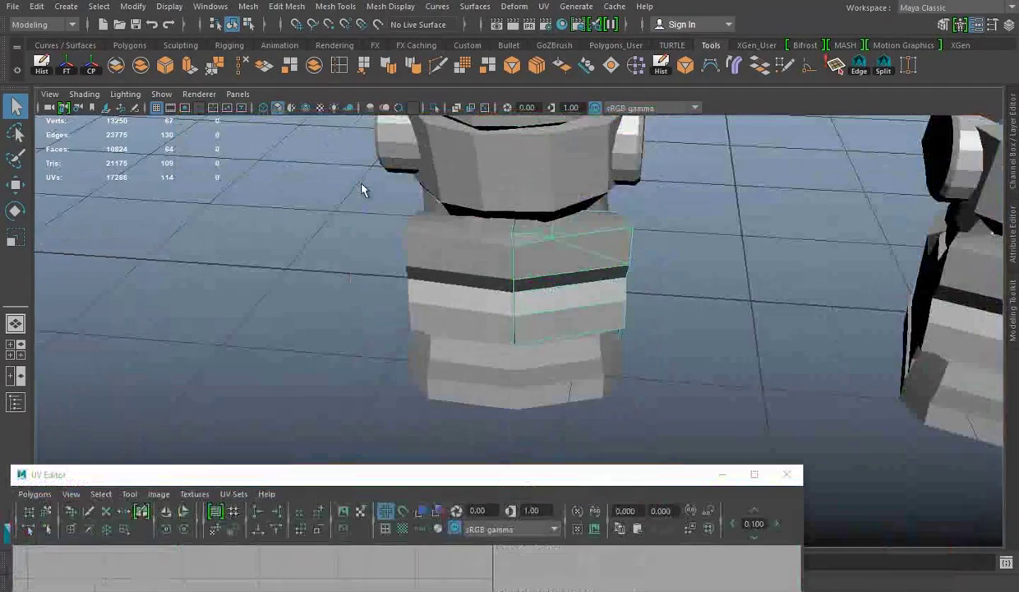
pyautogui.click(538, 258)
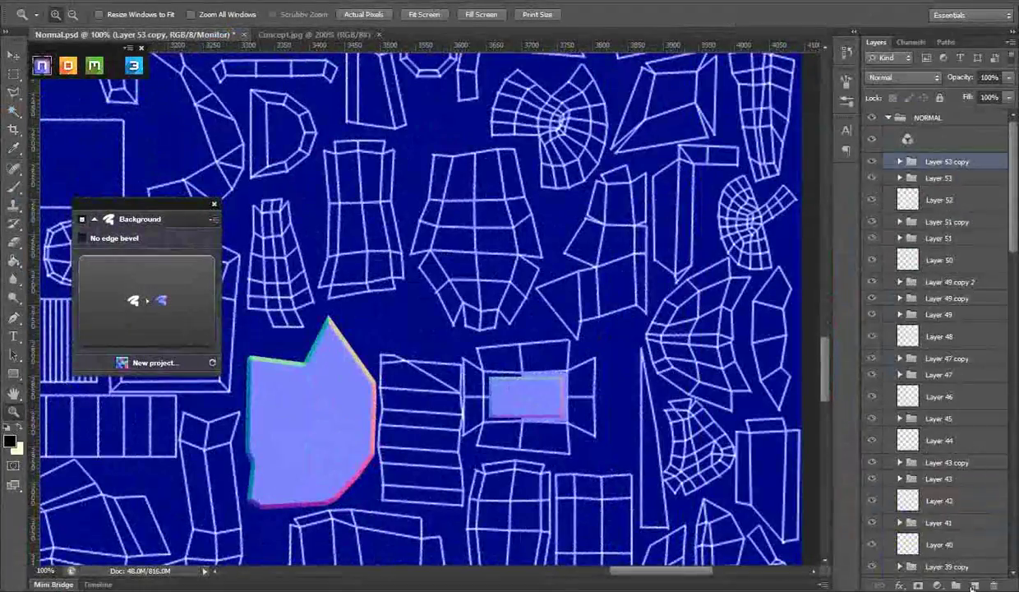
pyautogui.click(975, 585)
pyautogui.click(362, 423)
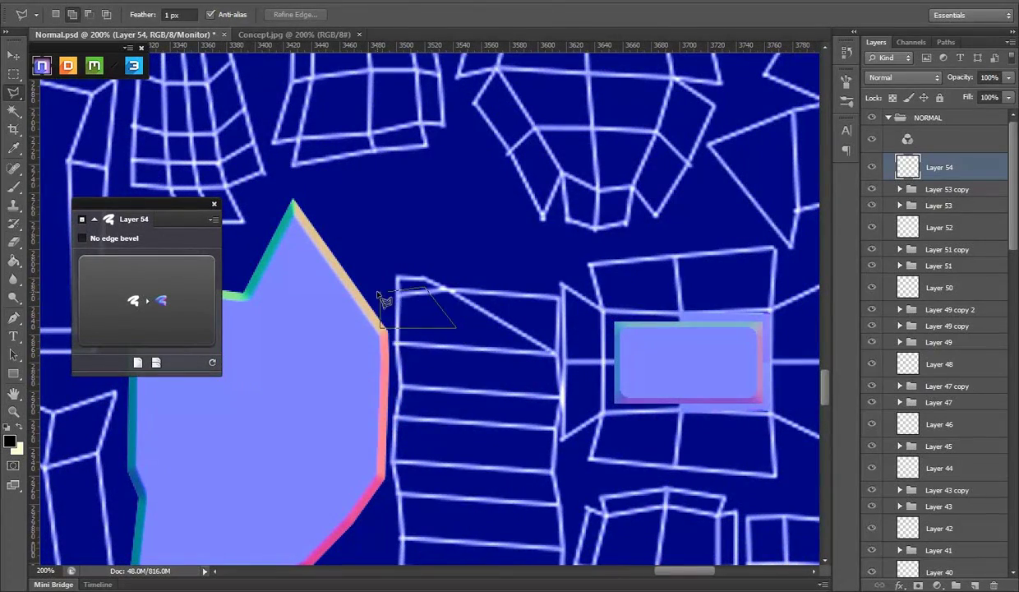
# - Bevel the lasso triangle into Layer 55 at size 8 with a rounded curve, then duplicate it
pyautogui.click(141, 293)
pyautogui.moveTo(124, 282); pyautogui.dragTo(120, 282)
pyautogui.click(171, 253)
pyautogui.click(105, 300)
pyautogui.scroll(-10, 894, 514)
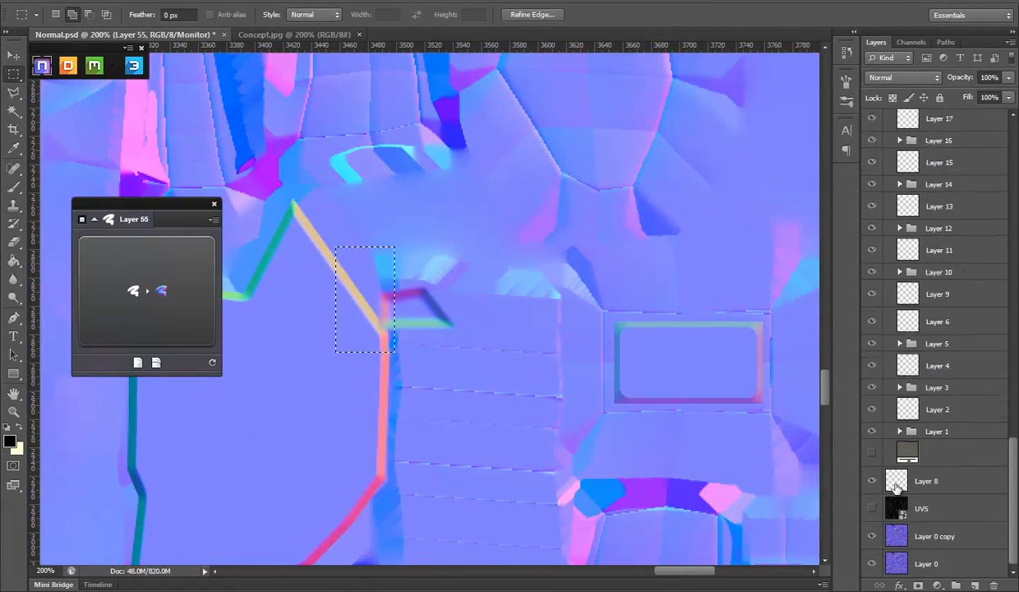
pyautogui.rightClick(399, 296)
pyautogui.press('Escape')
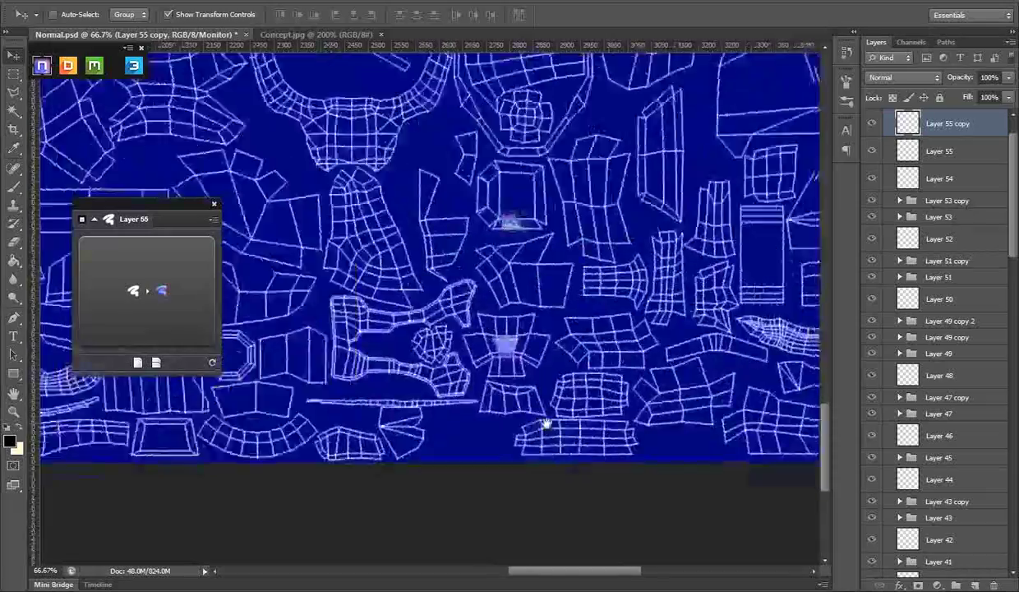
# - Rotate the Layer 55 copy wedge and nudge it into the shell corner beside the octagon
pyautogui.moveTo(546, 423)
pyautogui.mouseDown()
pyautogui.moveTo(766, 352)
pyautogui.moveTo(428, 341)
pyautogui.mouseUp()
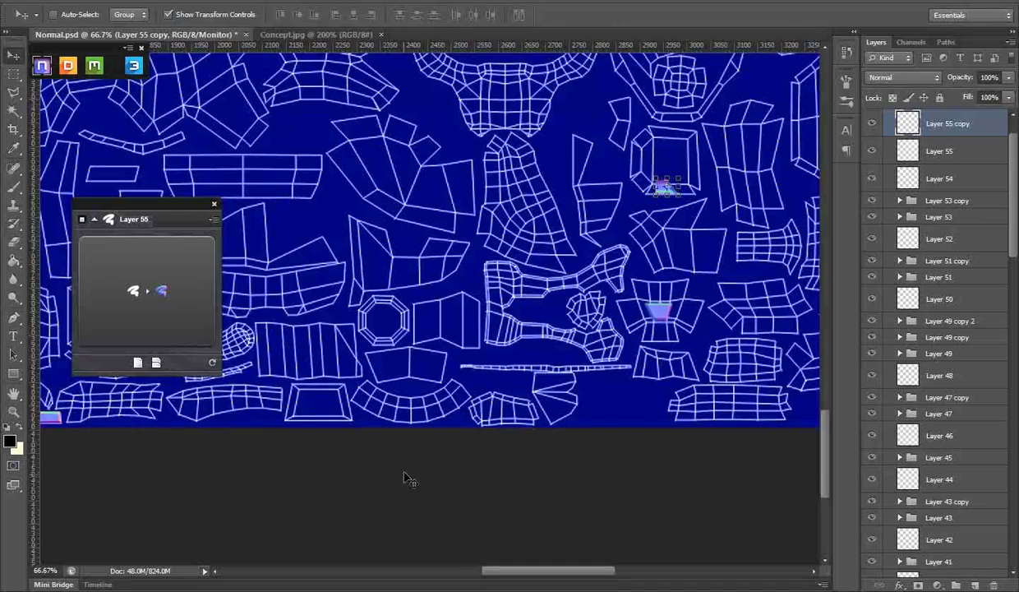
pyautogui.hotkey('ctrl', '+')
pyautogui.hotkey('ctrl', '+')
pyautogui.hotkey('ctrl', 't')
pyautogui.moveTo(484, 307); pyautogui.dragTo(457, 303)
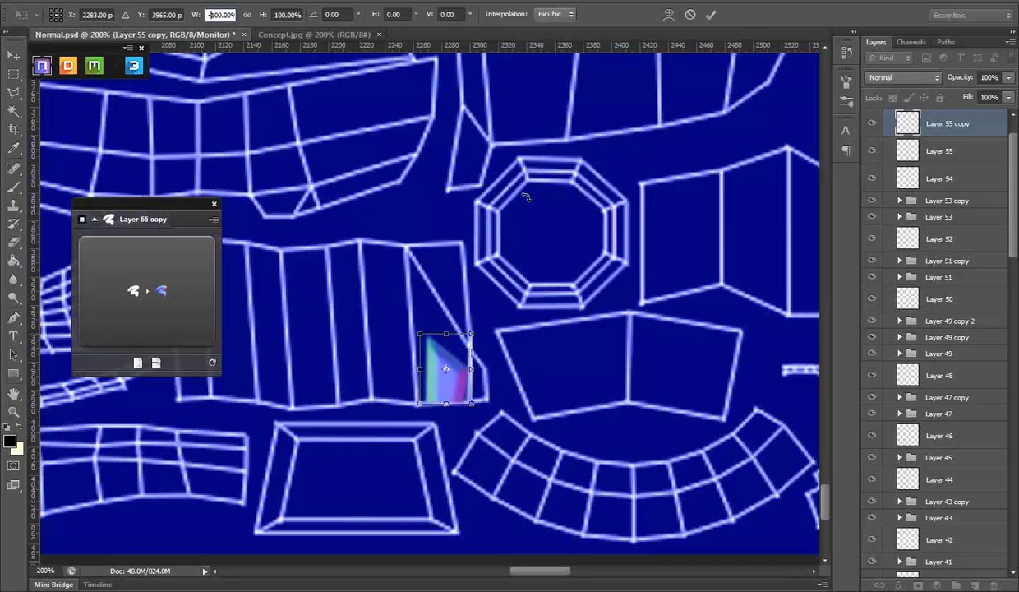
pyautogui.click(437, 224)
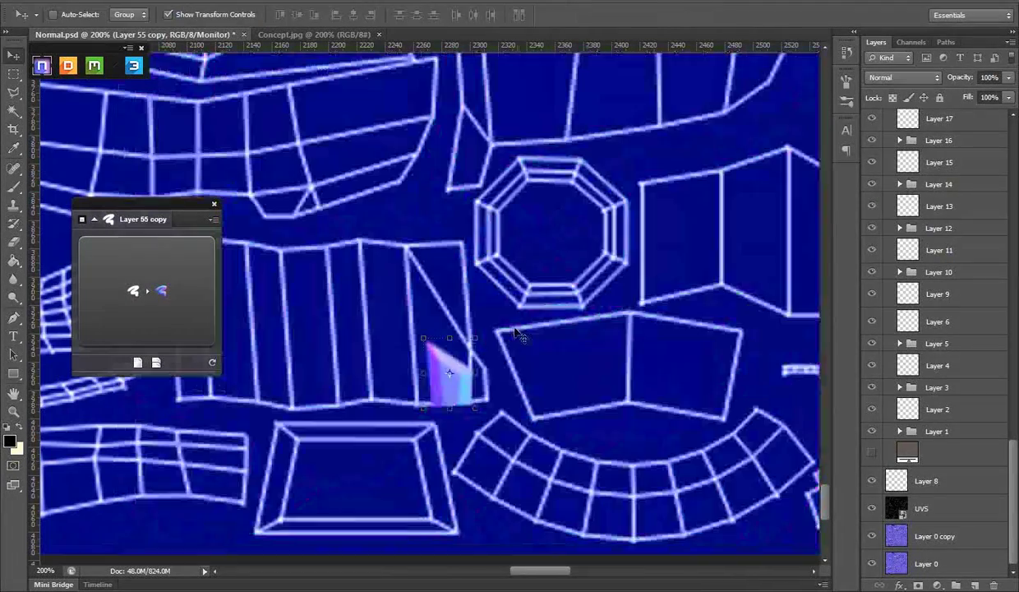
pyautogui.moveTo(449, 370); pyautogui.dragTo(447, 367)
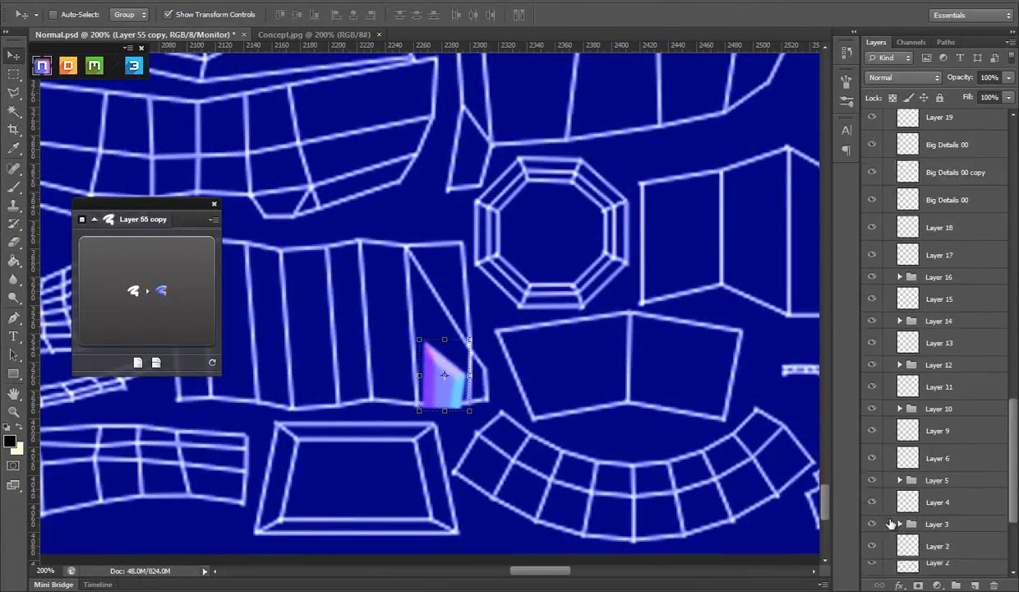
# - Save the normal map, check Marmoset, and refine the wedge's rotation
pyautogui.hotkey('ctrl', 's')
pyautogui.press('Return')
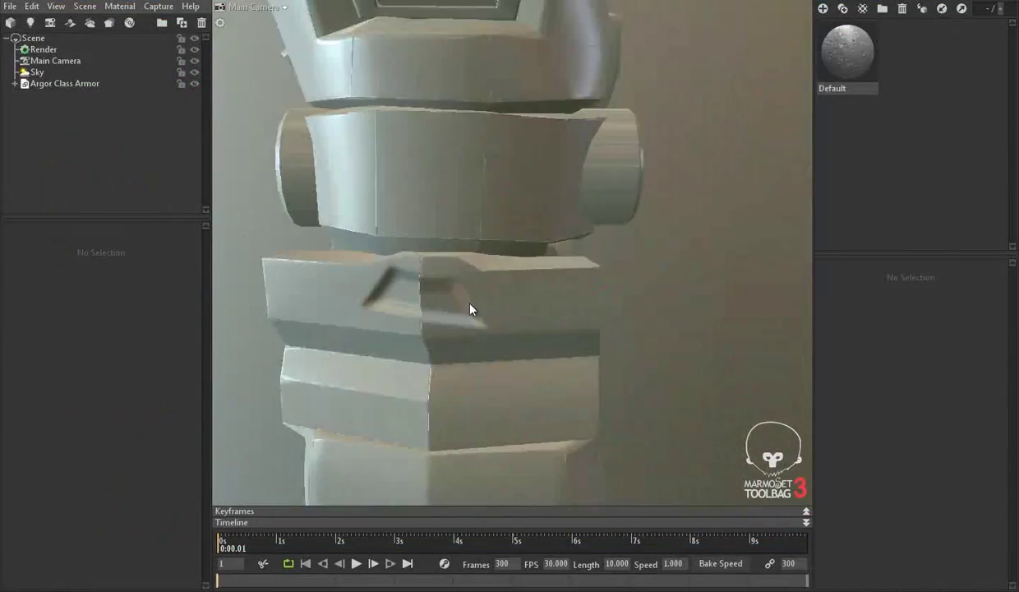
pyautogui.hotkey('alt', 'Tab')
pyautogui.hotkey('alt', 'Tab')
# - Save again and rotate the wedge to about -14.5 degrees
pyautogui.hotkey('alt', 'Tab')
pyautogui.moveTo(481, 332); pyautogui.dragTo(479, 329)
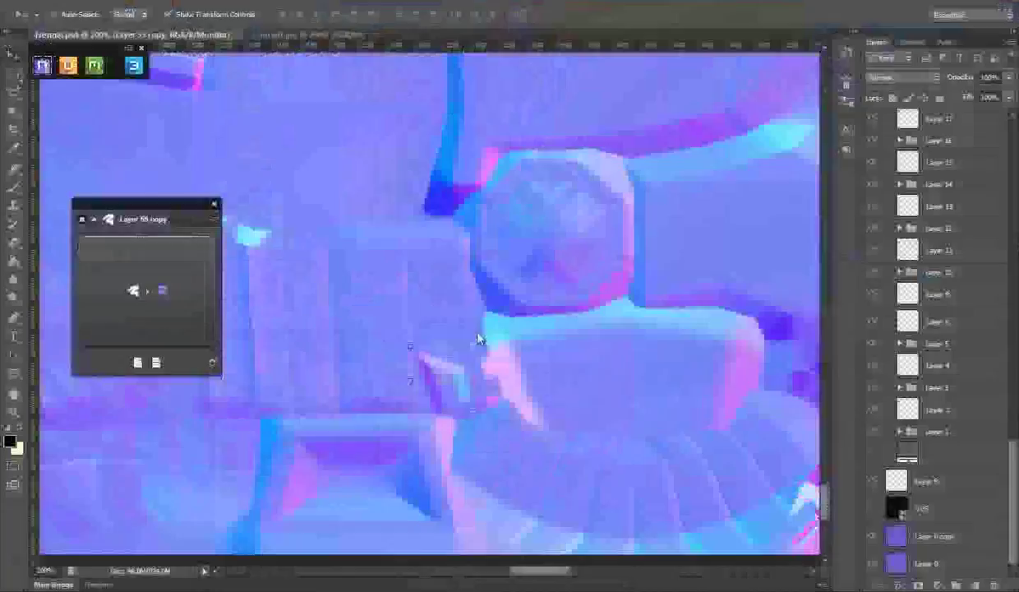
pyautogui.hotkey('ctrl', 't')
pyautogui.hotkey('ctrl', 't')
pyautogui.moveTo(491, 334); pyautogui.dragTo(454, 304)
pyautogui.press('Return')
pyautogui.hotkey('ctrl', 's')
pyautogui.hotkey('alt', 'Tab')
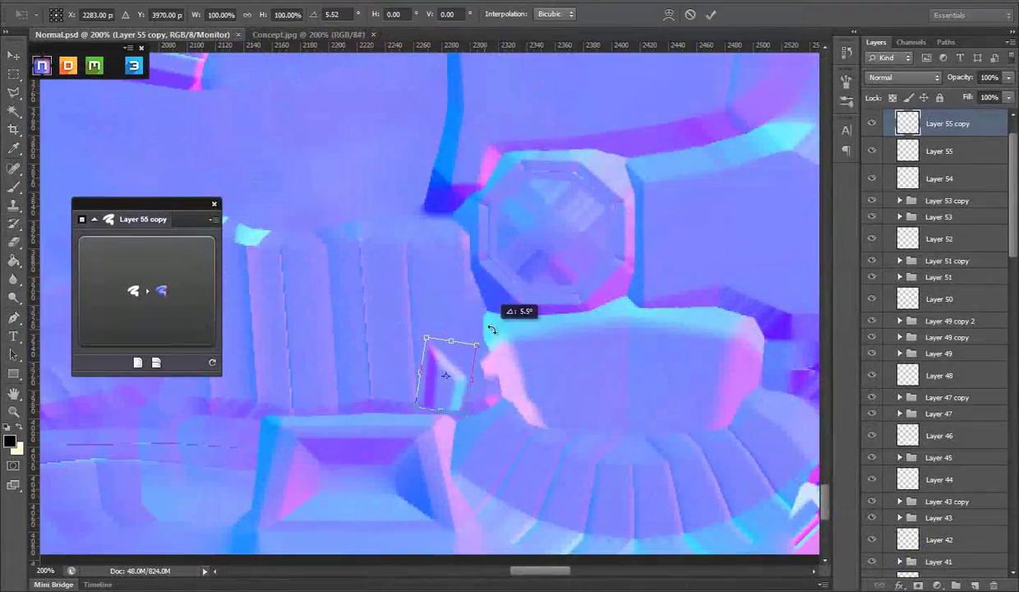
pyautogui.hotkey('ctrl', 't')
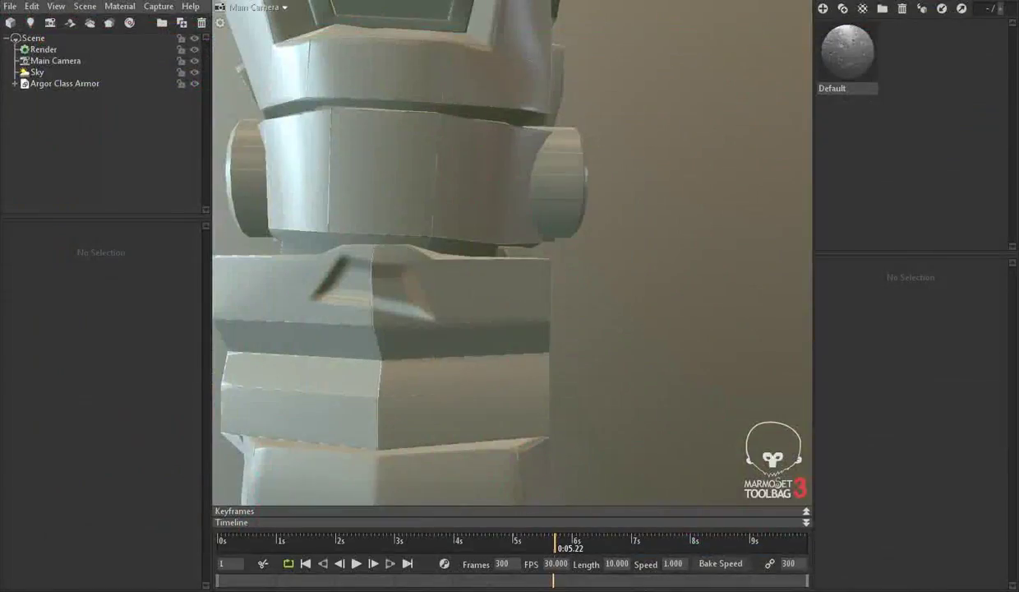
pyautogui.hotkey('ctrl', 't')
pyautogui.moveTo(480, 349); pyautogui.dragTo(466, 337)
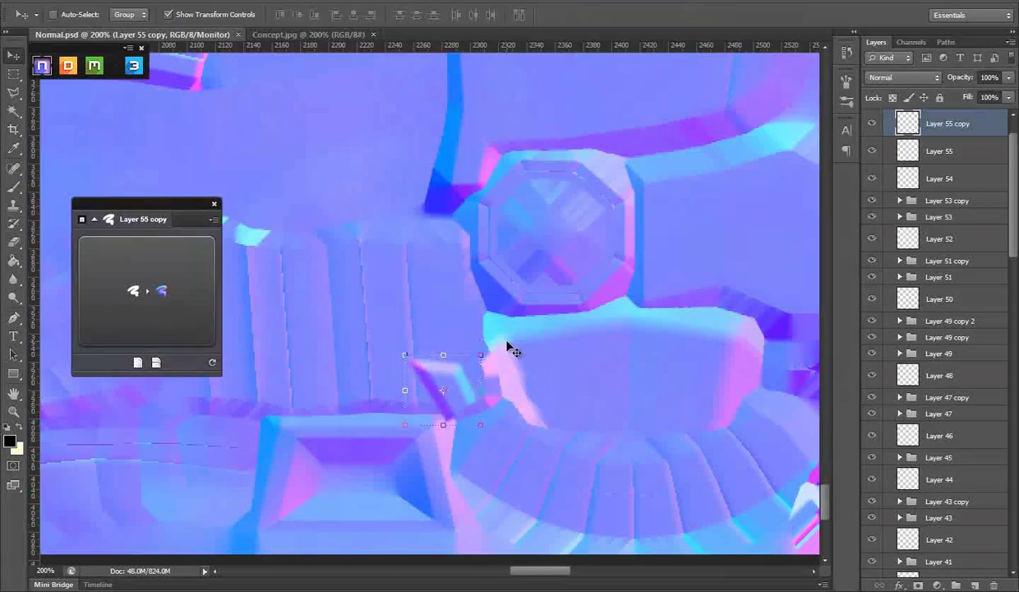
pyautogui.click(448, 224)
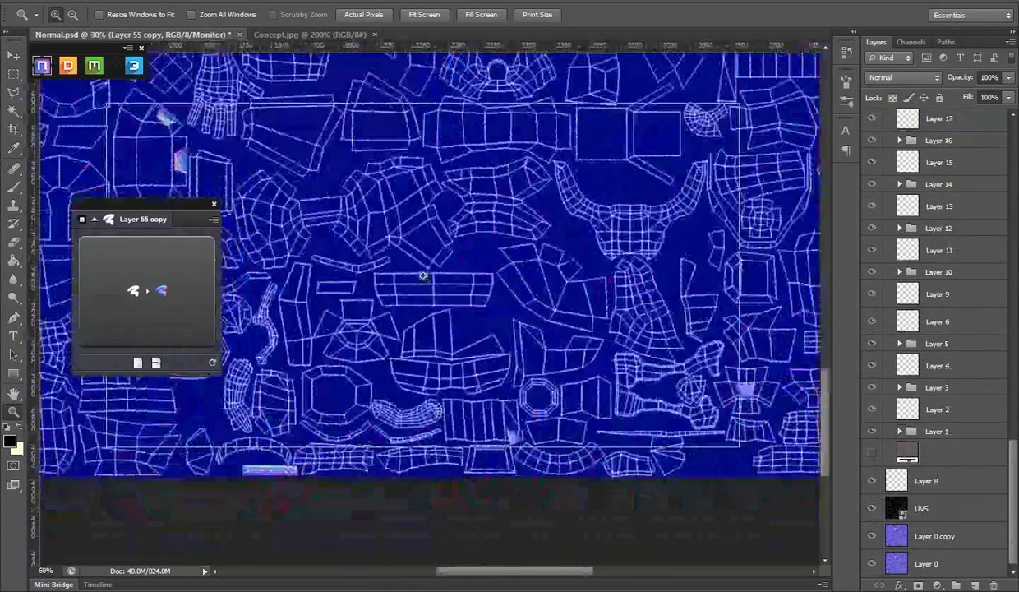
# - Bevel a thin strip with a curved profile and merge its stacked copies into Layer 57 copy 5
pyautogui.click(423, 275)
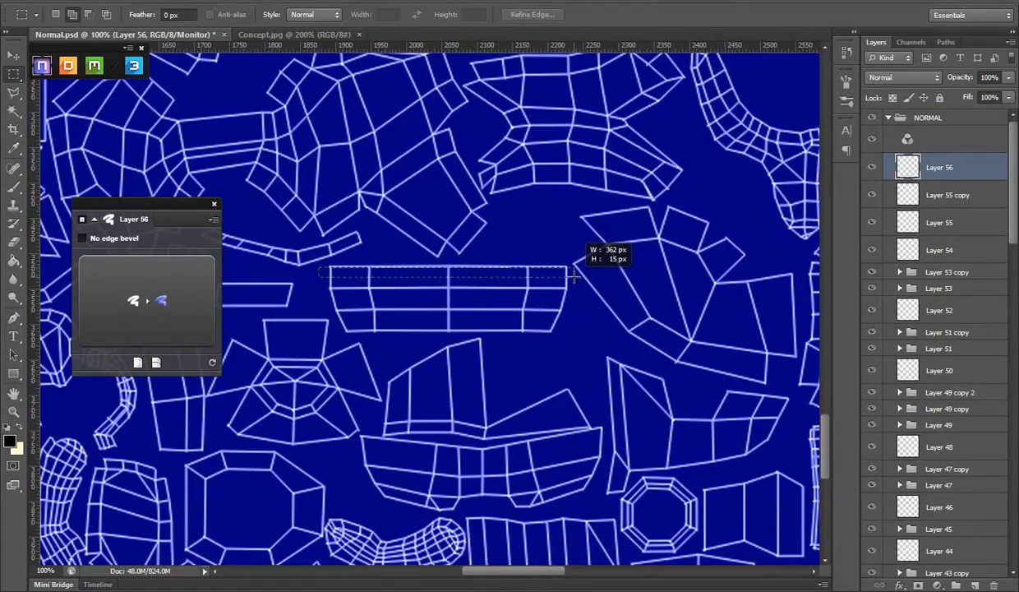
pyautogui.click(166, 263)
pyautogui.click(170, 254)
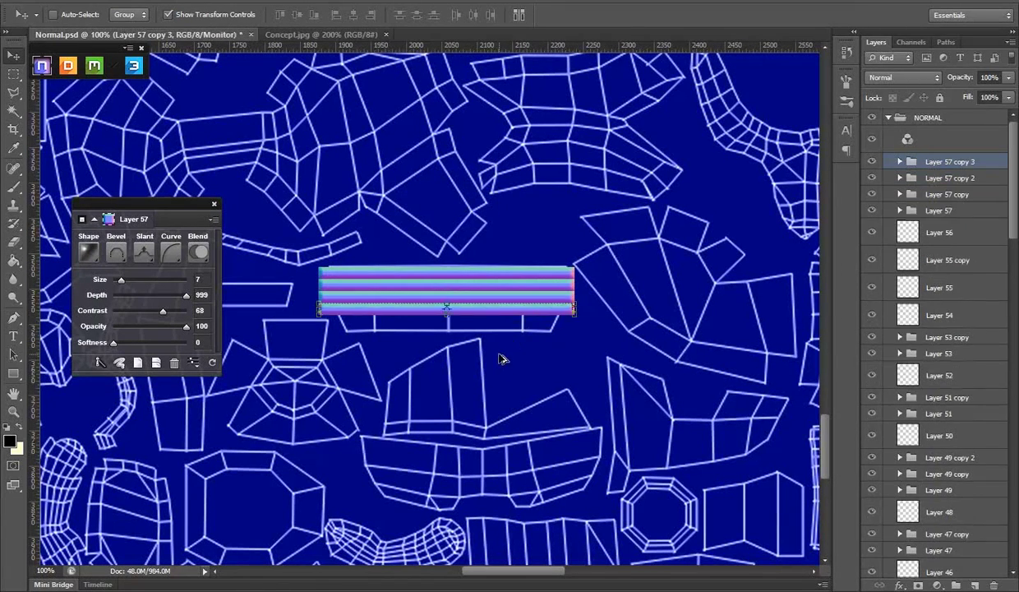
pyautogui.rightClick(948, 246)
pyautogui.click(822, 439)
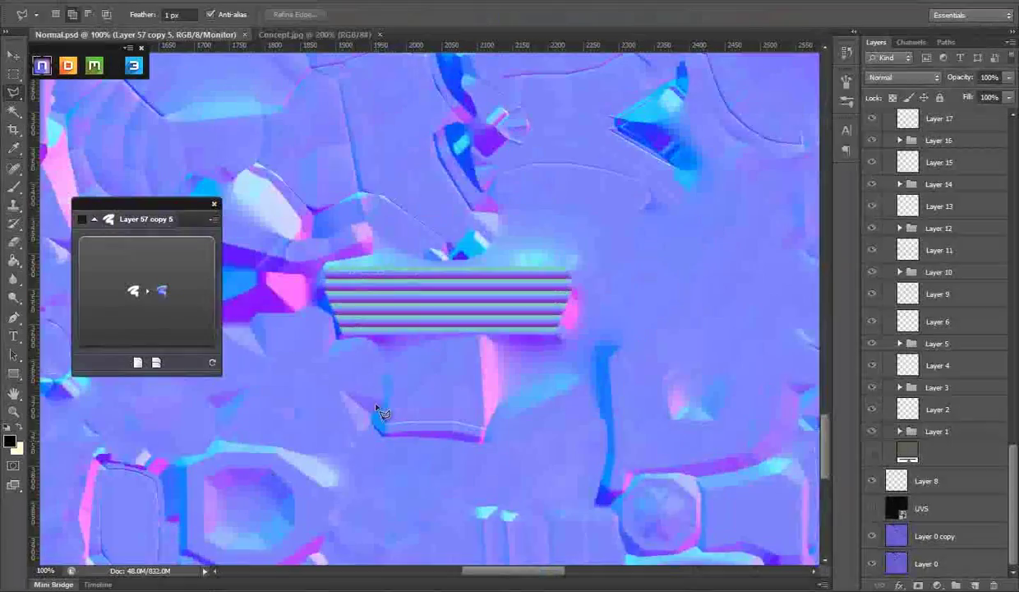
# - Open the Concept.jpg sketch and pan to the boot bottoms for comparison
pyautogui.click(294, 36)
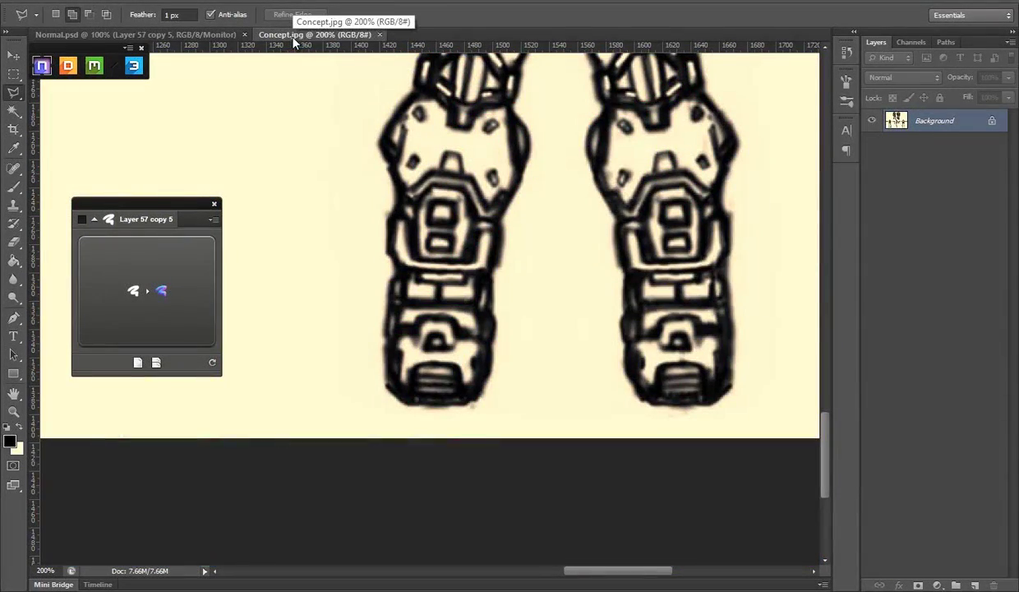
pyautogui.moveTo(465, 240); pyautogui.dragTo(480, 299)
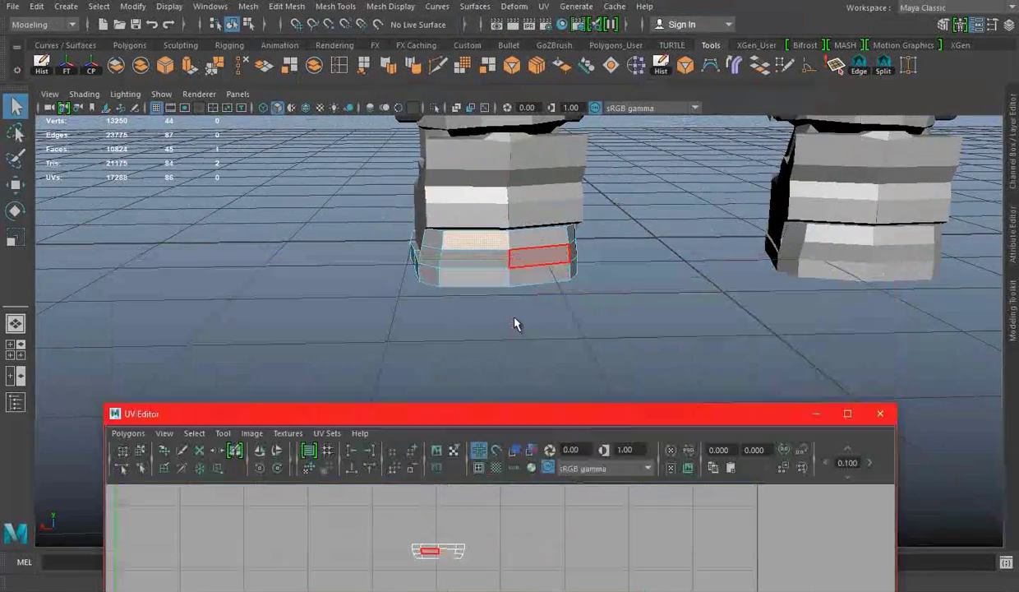
# - Bring other UV shells into view and marquee a rectangular area for a new slot
pyautogui.moveTo(535, 419); pyautogui.dragTo(549, 267)
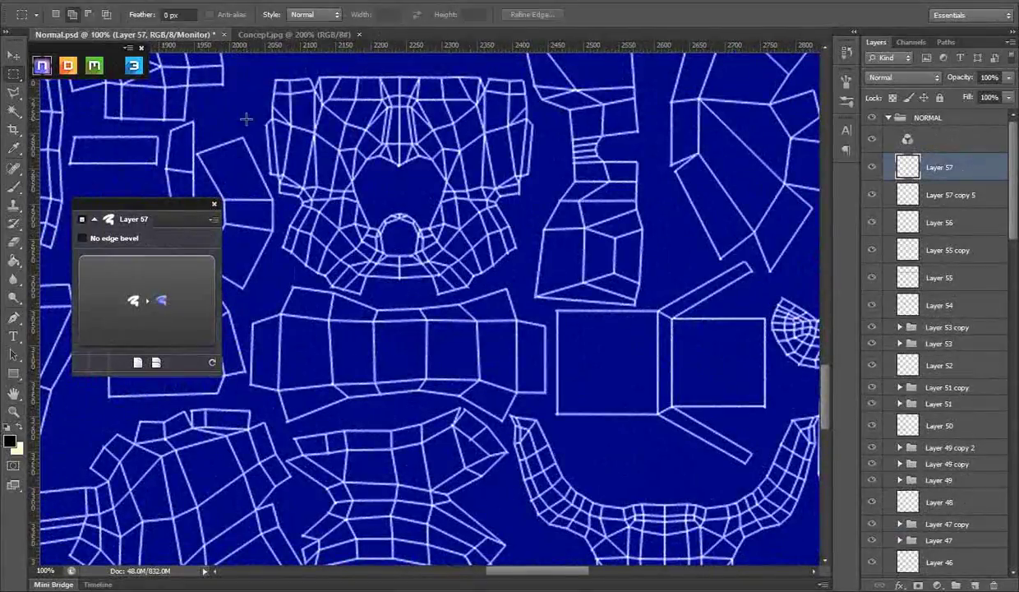
pyautogui.moveTo(393, 302); pyautogui.dragTo(412, 368)
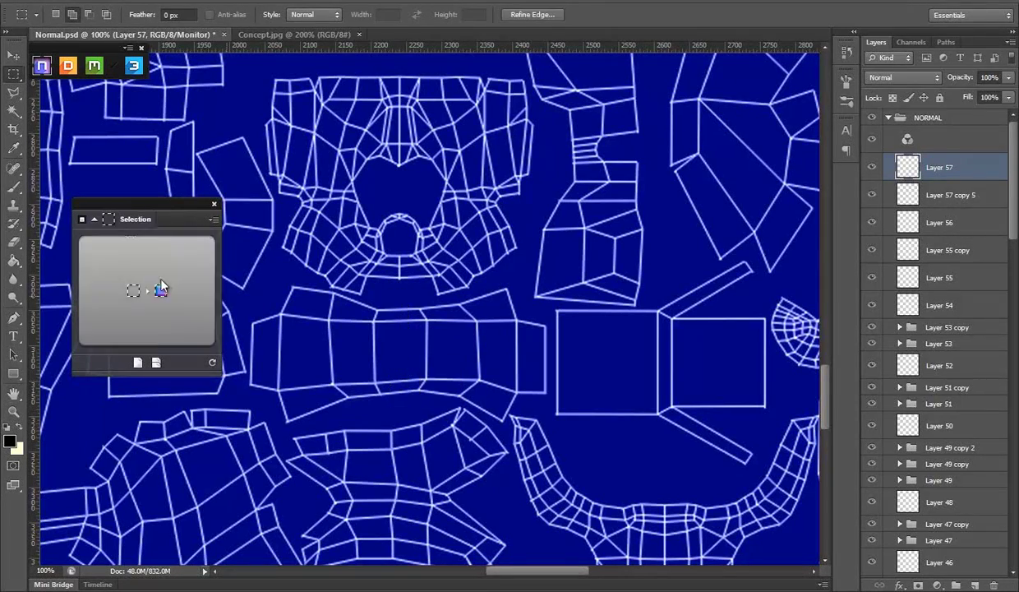
# - Bevel the rectangle into Layer 58 as a thin vertical bar, then check Concept.jpg and Maya
pyautogui.click(161, 287)
pyautogui.click(127, 296)
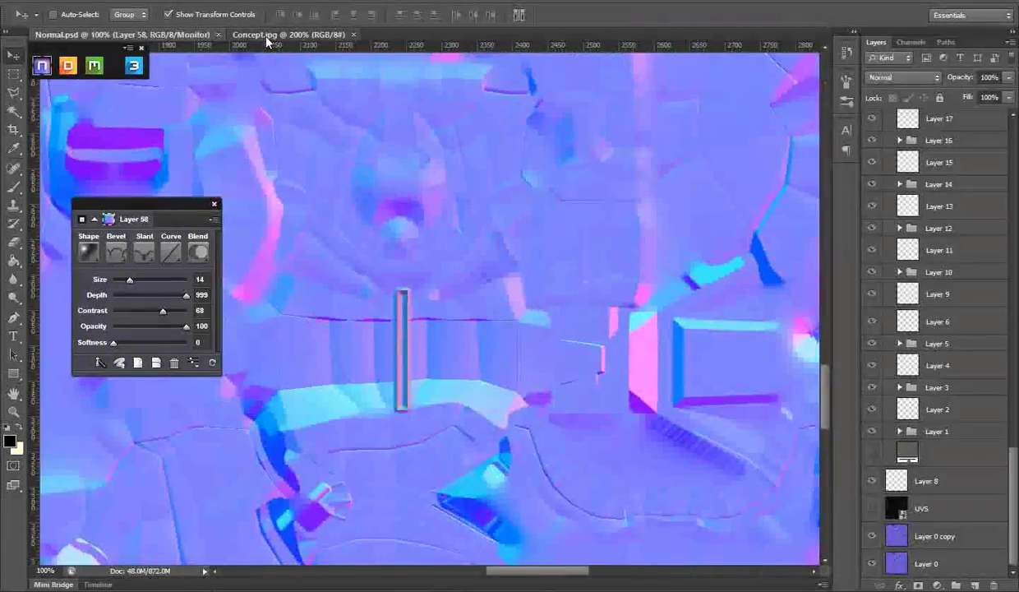
pyautogui.click(263, 35)
pyautogui.click(546, 539)
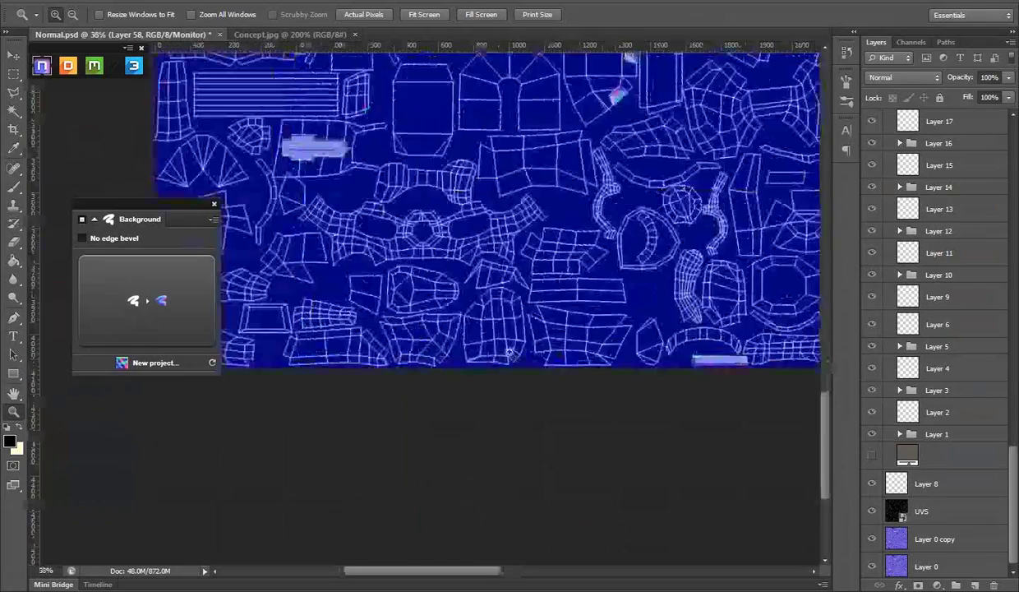
# - Zoom to 200% and bevel a lassoed trapezoid panel with a slanted profile
pyautogui.click(509, 352)
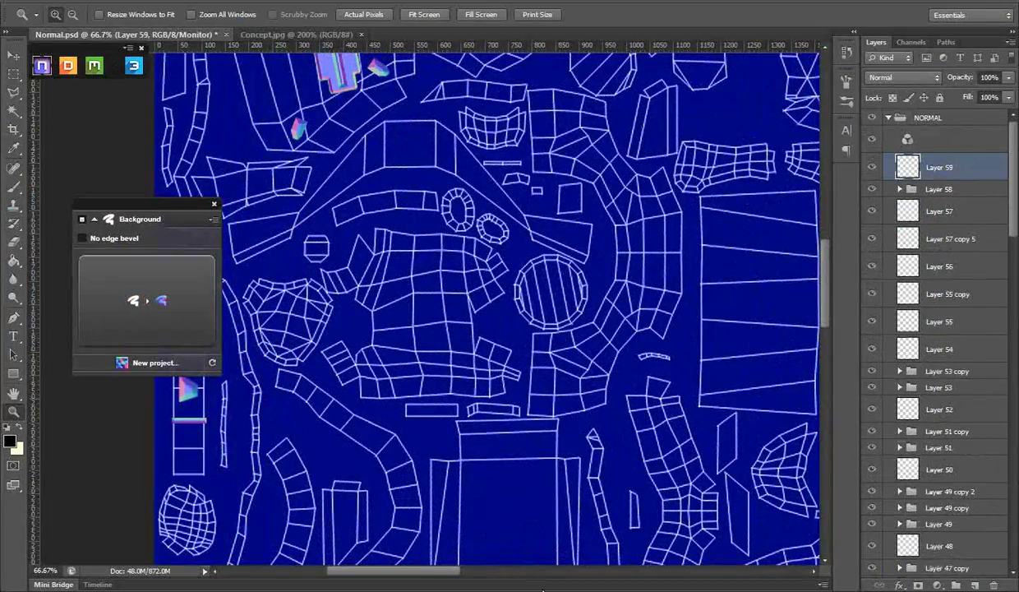
pyautogui.click(252, 35)
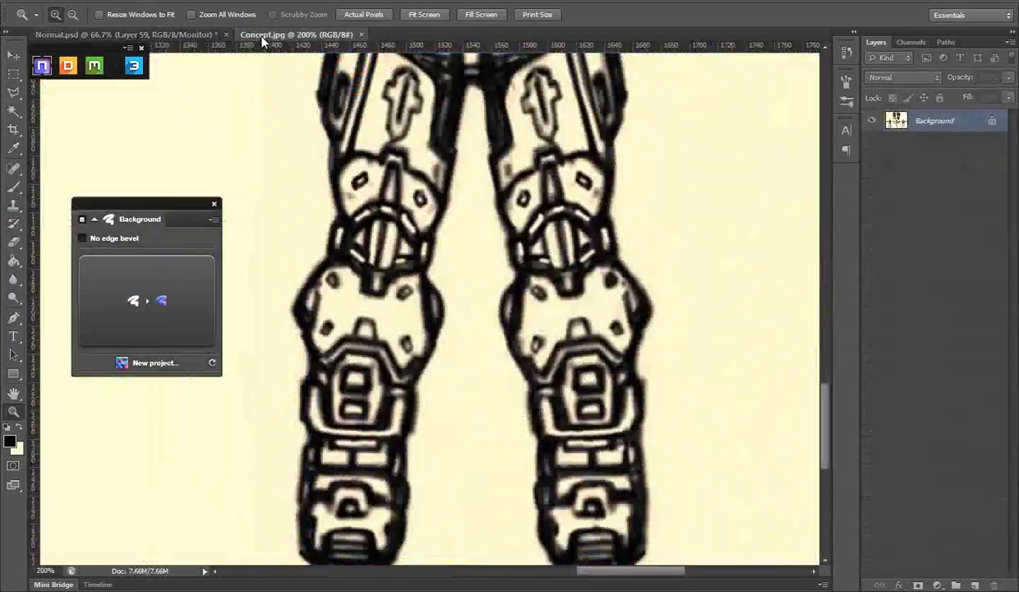
pyautogui.click(123, 35)
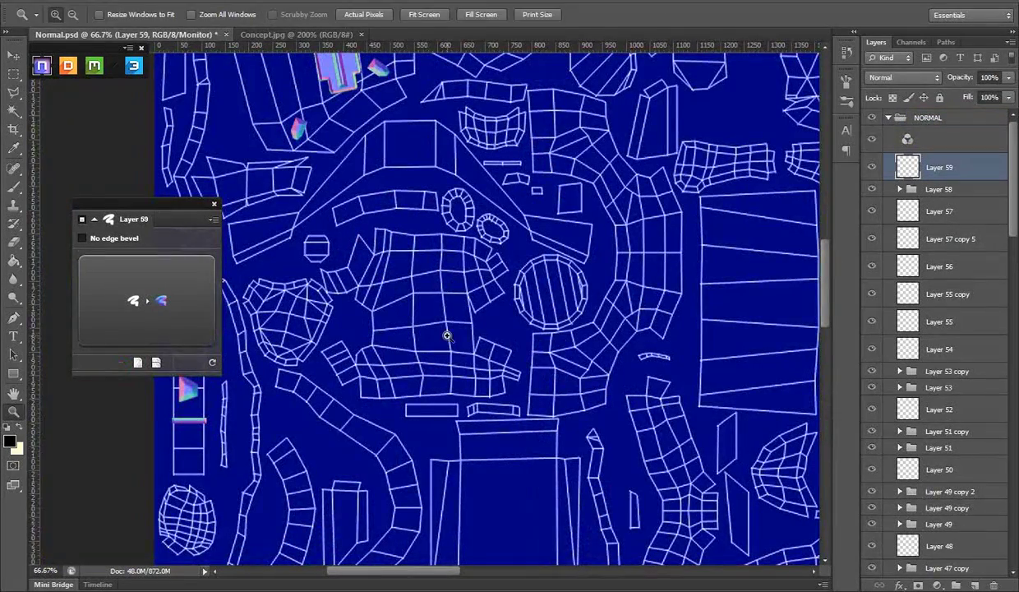
pyautogui.doubleClick(446, 335)
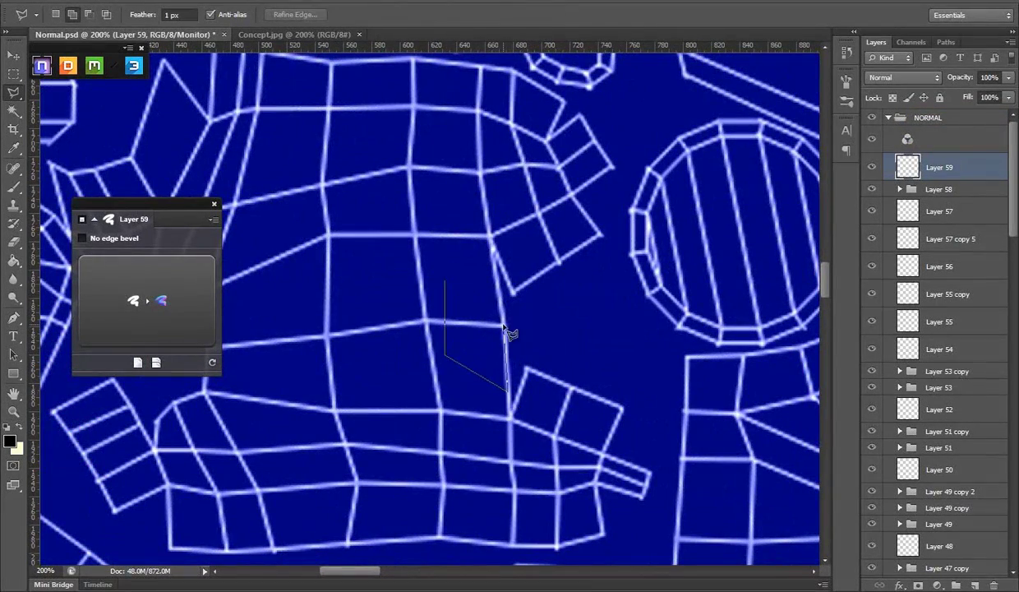
pyautogui.click(447, 284)
pyautogui.click(148, 300)
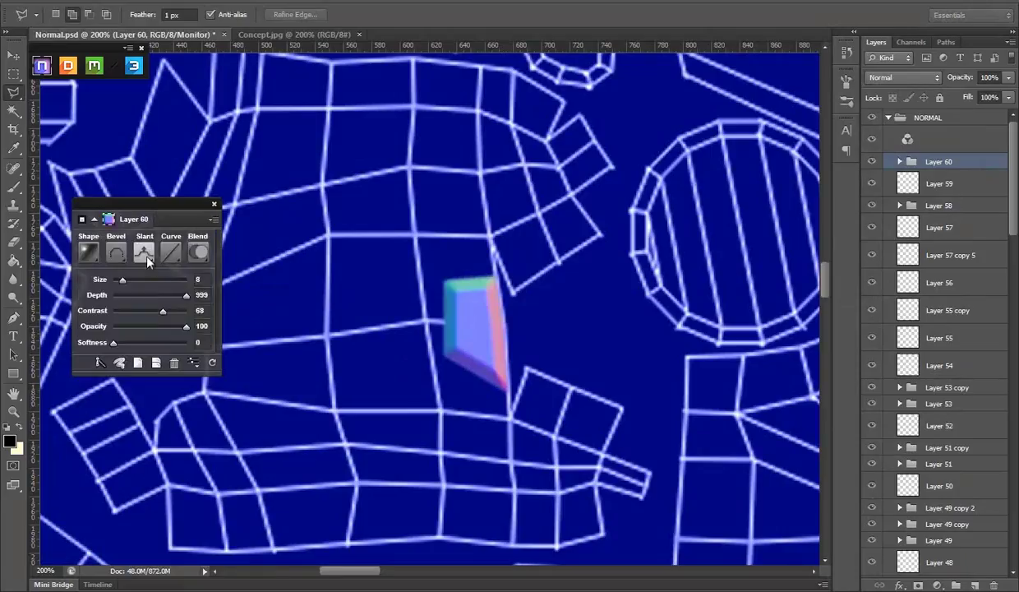
pyautogui.scroll(-10, 954, 411)
pyautogui.click(872, 508)
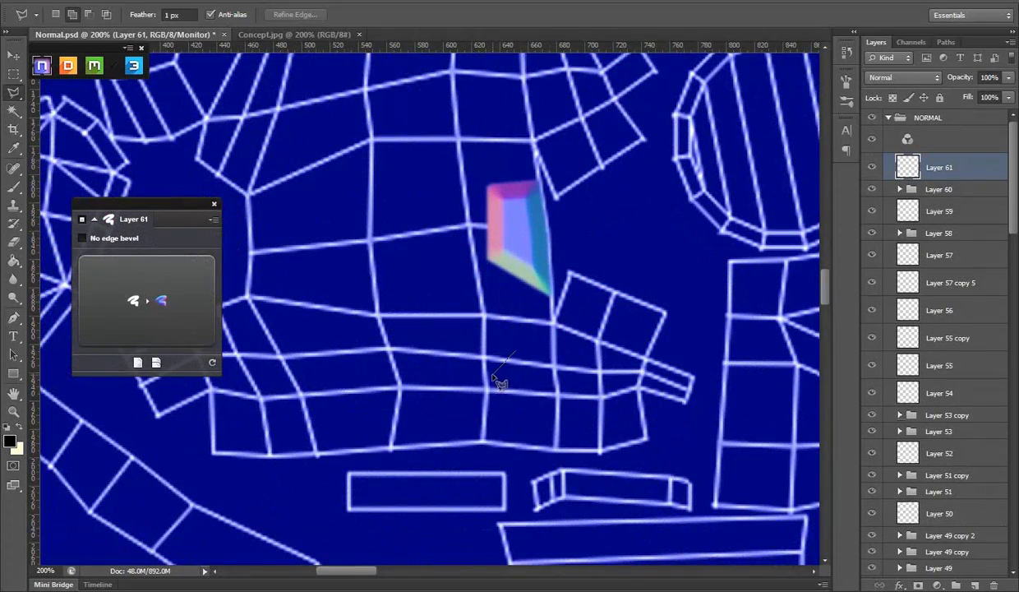
# - Bevel the triangle selection into a small gem with Slant Down and a rounded curve
pyautogui.click(201, 305)
pyautogui.click(92, 279)
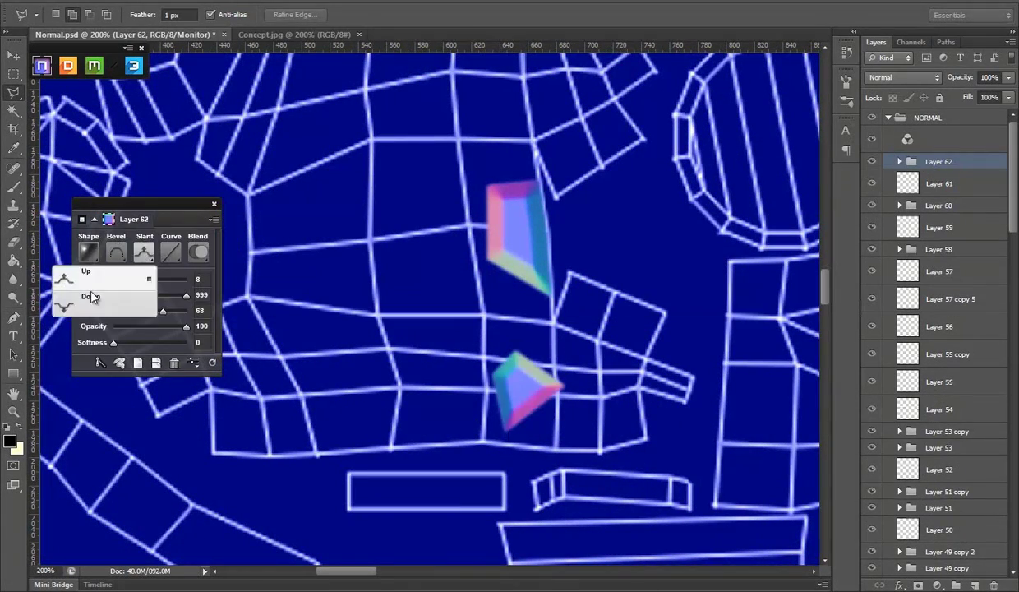
pyautogui.click(171, 252)
pyautogui.click(125, 294)
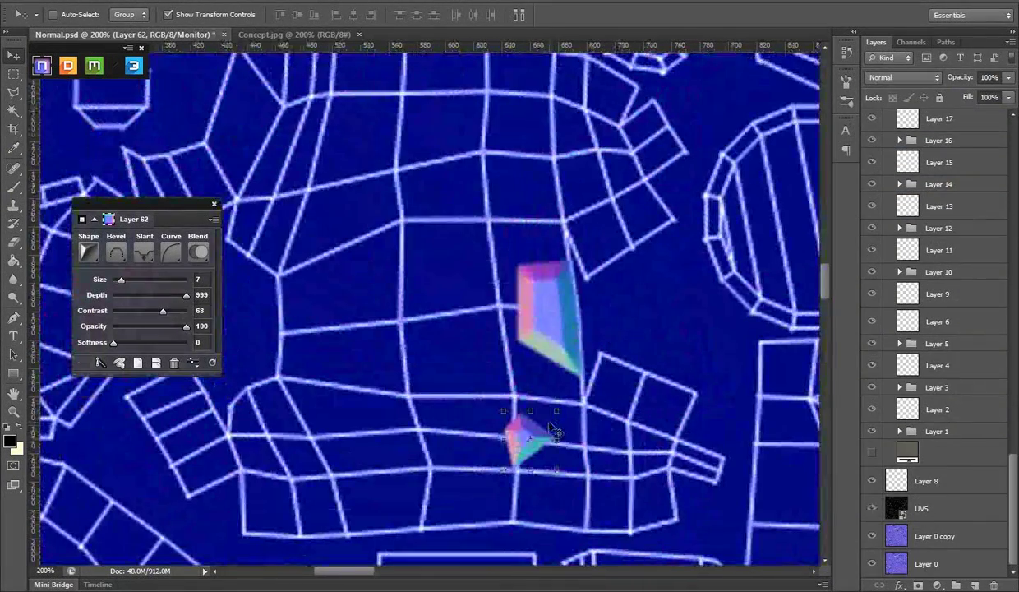
# - Alt-drag copies of the Layer 62 gem around the panel at 100% height
pyautogui.moveTo(552, 430); pyautogui.dragTo(518, 156)
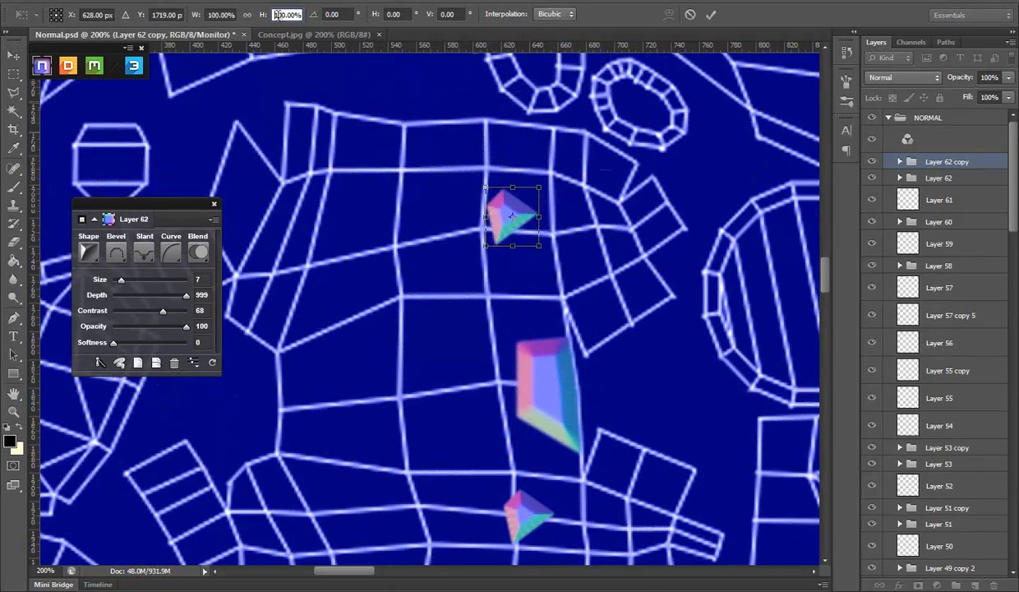
pyautogui.press('Return')
pyautogui.press('Return')
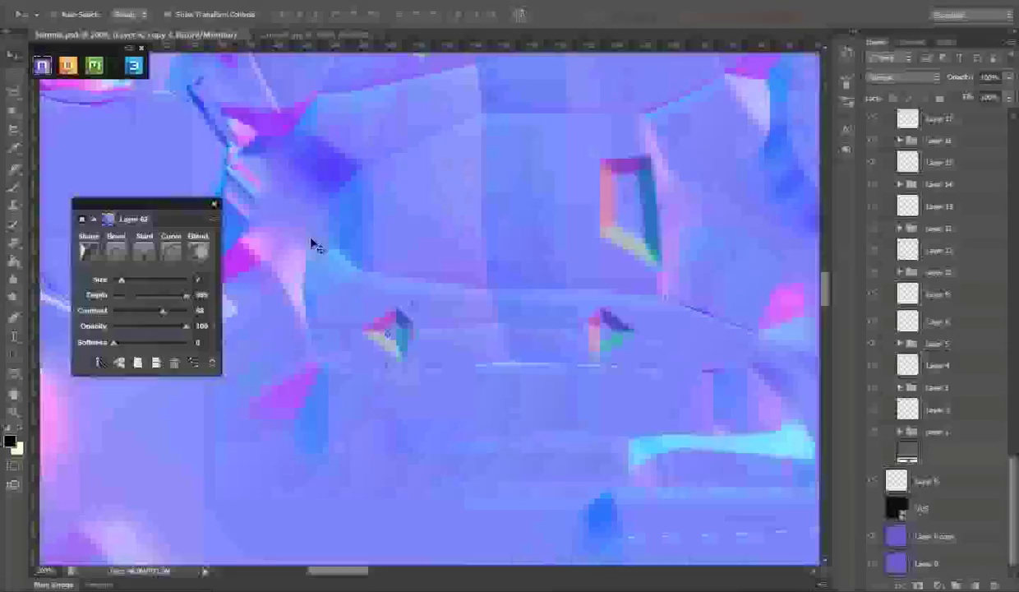
pyautogui.hotkey('ctrl', 'Tab')
pyautogui.click(210, 36)
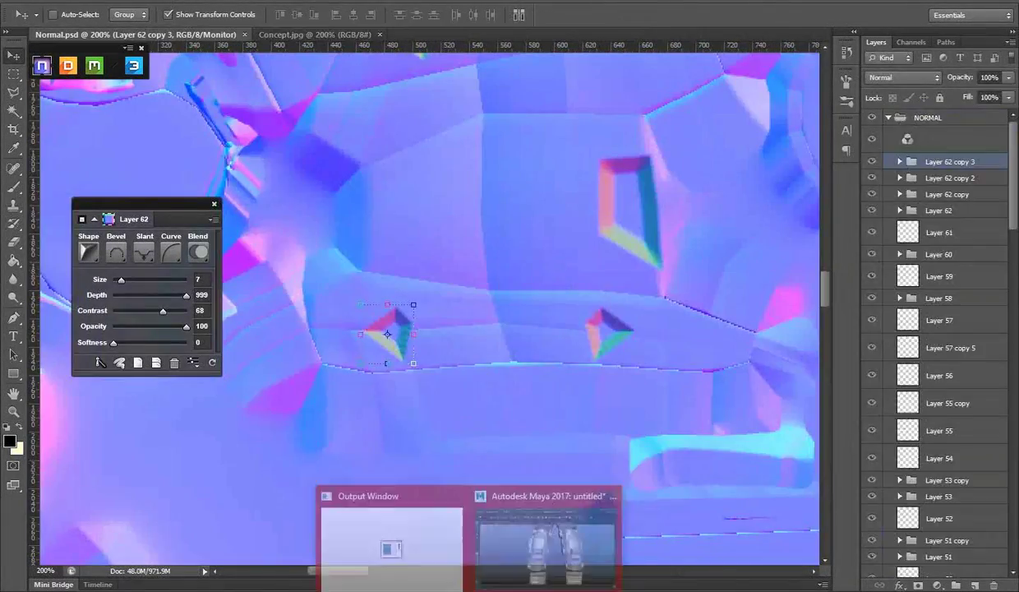
pyautogui.hotkey('ctrl', 'Tab')
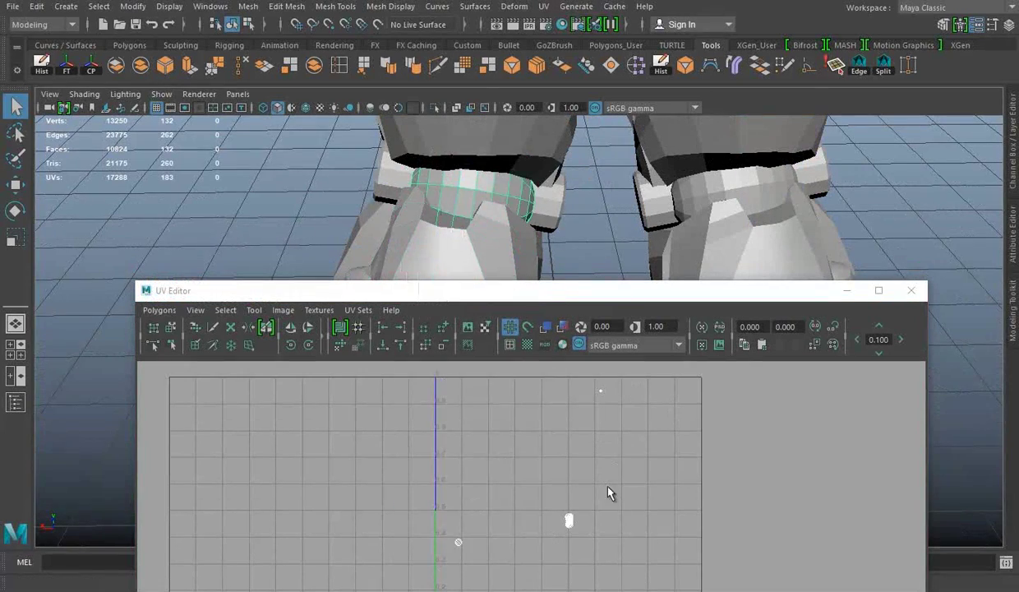
# - Select the knee band faces, frame their UVs, and shift the UV Editor upward
pyautogui.rightClick(433, 198)
pyautogui.press('f')
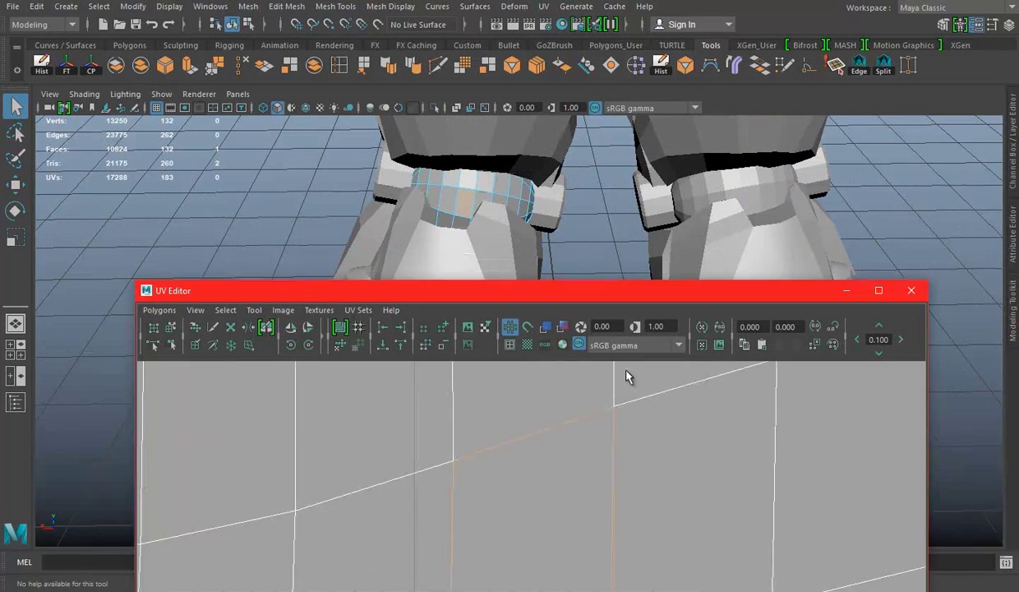
pyautogui.moveTo(510, 290); pyautogui.dragTo(482, 201)
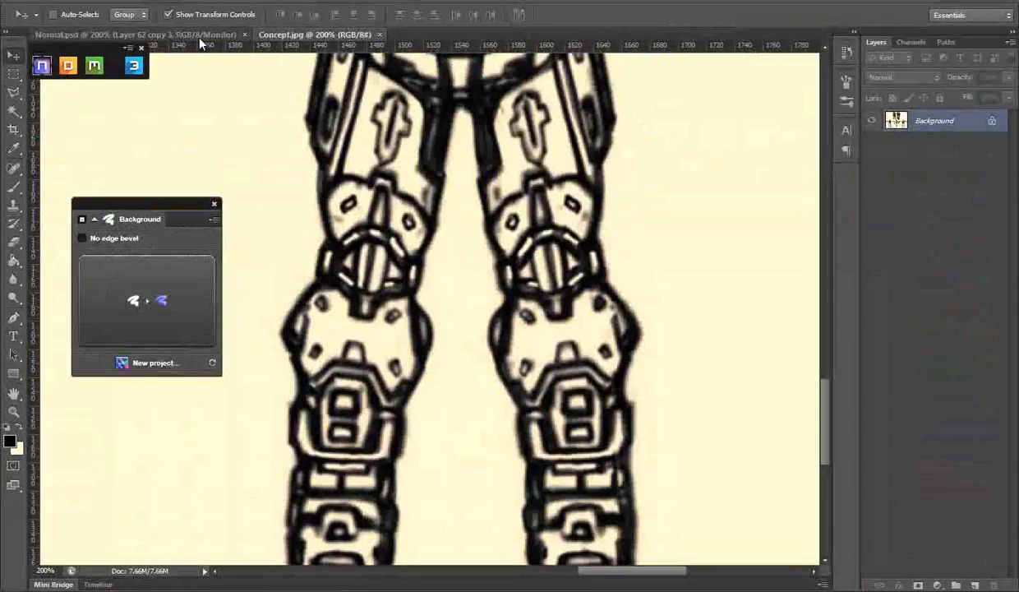
# - Convert a rectangle selection into an nDo bevelled bar and rotate it upright over the grid shell
pyautogui.scroll(-1, 454, 362)
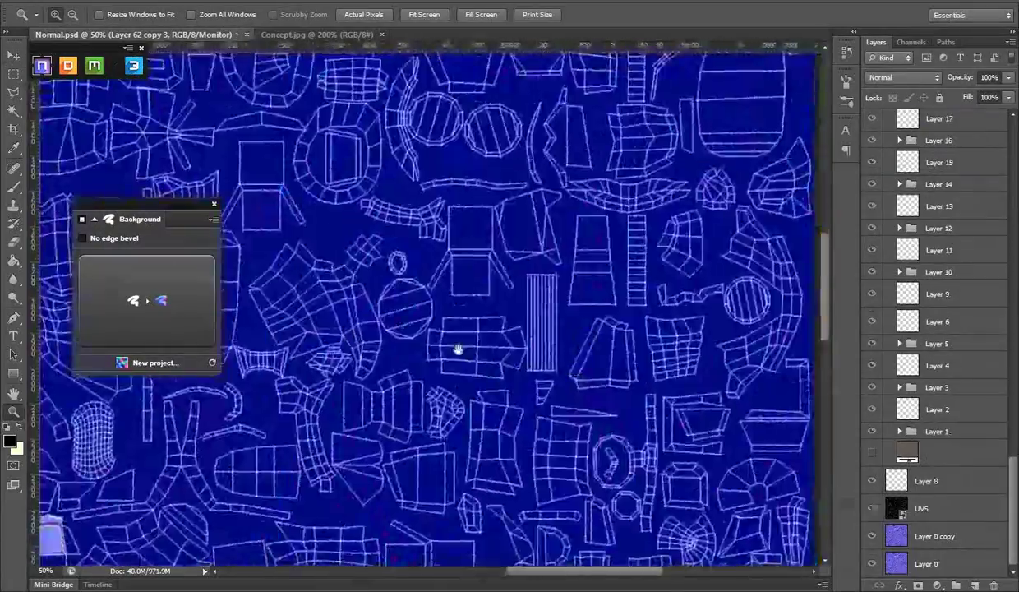
pyautogui.scroll(-1, 455, 348)
pyautogui.scroll(1, 410, 447)
pyautogui.moveTo(410, 447)
pyautogui.mouseDown()
pyautogui.moveTo(546, 484)
pyautogui.moveTo(605, 480)
pyautogui.moveTo(496, 348)
pyautogui.moveTo(459, 339)
pyautogui.mouseUp()
pyautogui.scroll(1, 459, 338)
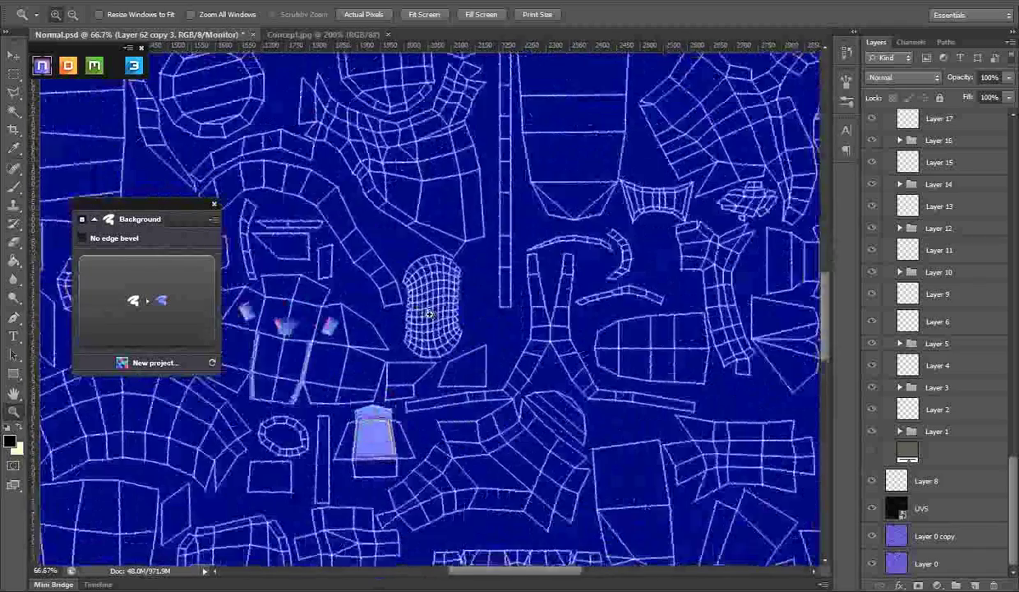
pyautogui.scroll(2, 459, 338)
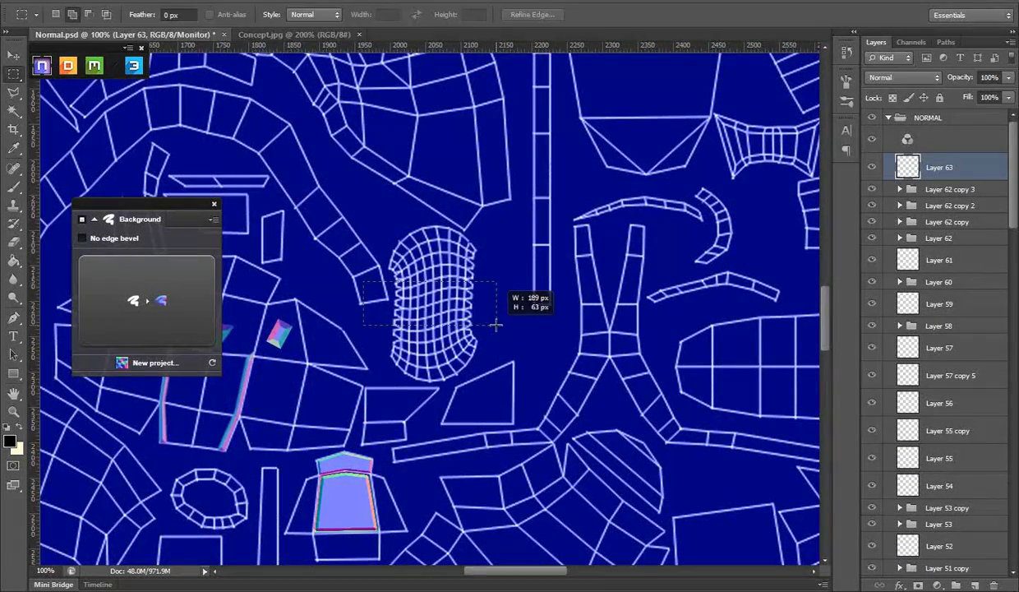
pyautogui.click(139, 294)
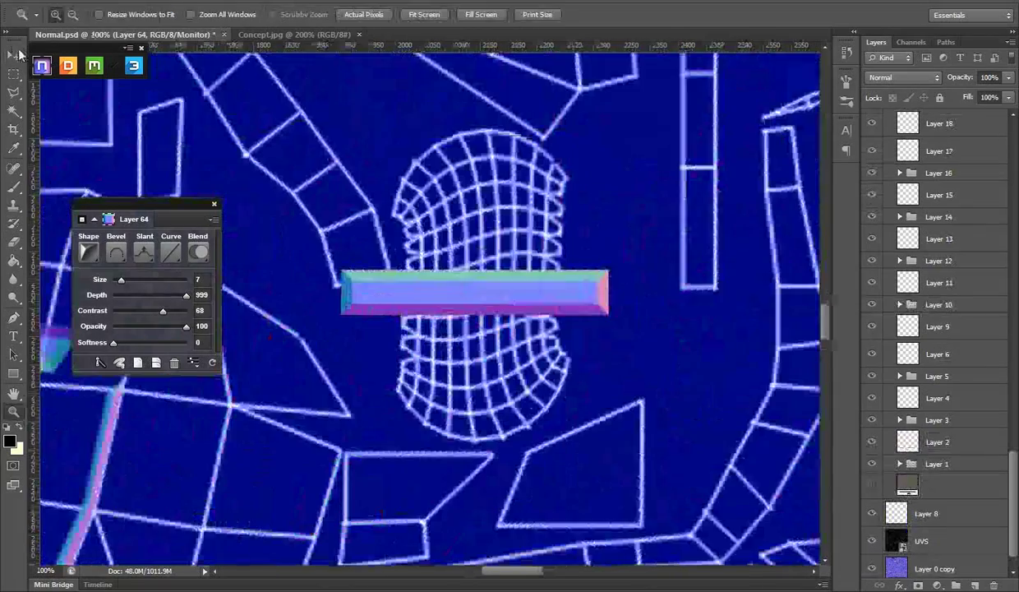
pyautogui.click(20, 55)
pyautogui.moveTo(629, 236); pyautogui.dragTo(614, 204)
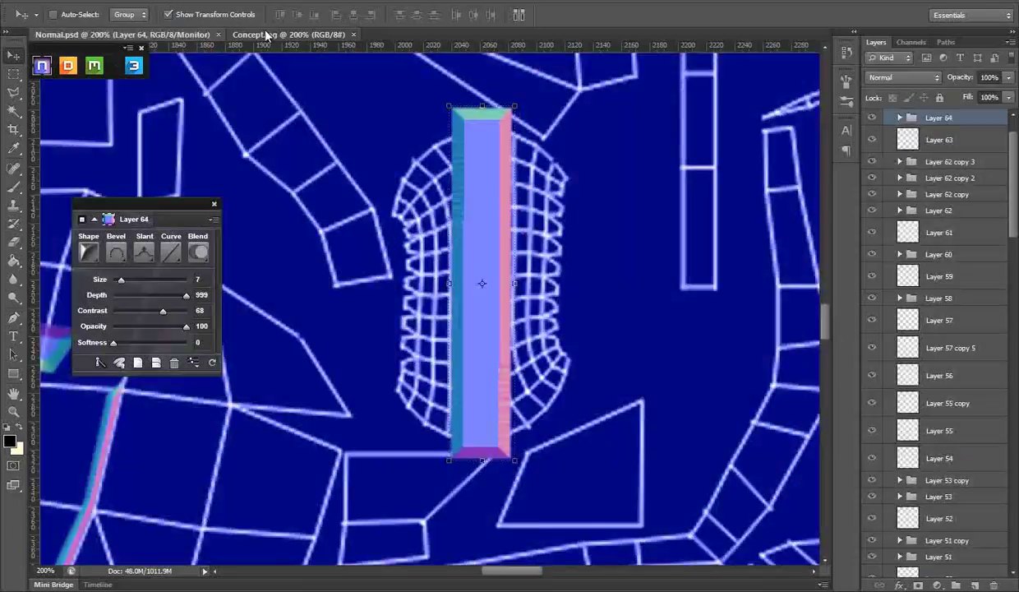
# - On a new layer, add a thin Chiseled size-4 bevelled strip with a new curve down the bar's centre
pyautogui.hotkey('ctrl', 'shift', 'alt', 'n')
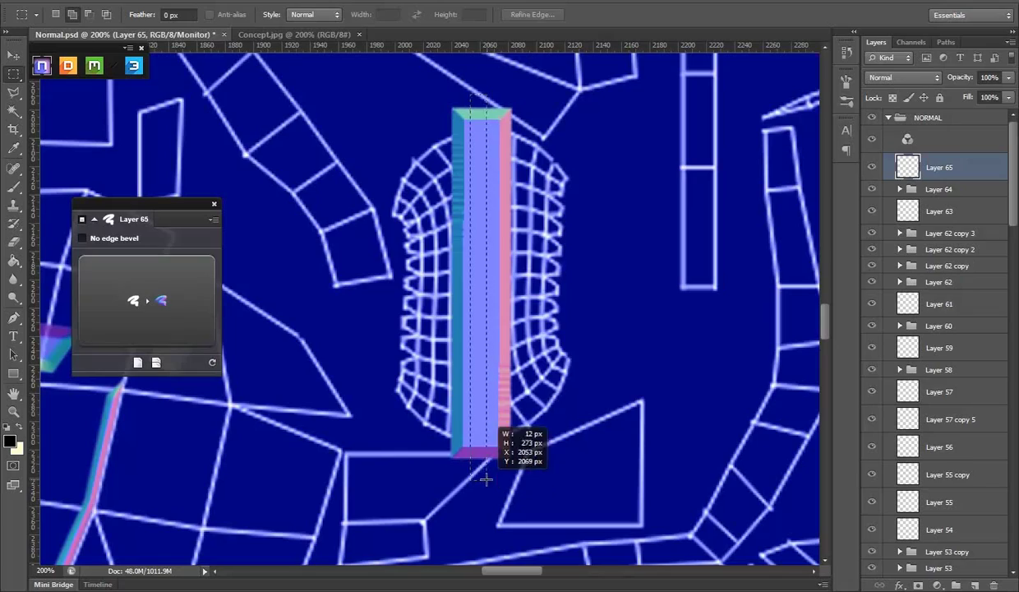
pyautogui.click(201, 293)
pyautogui.click(91, 280)
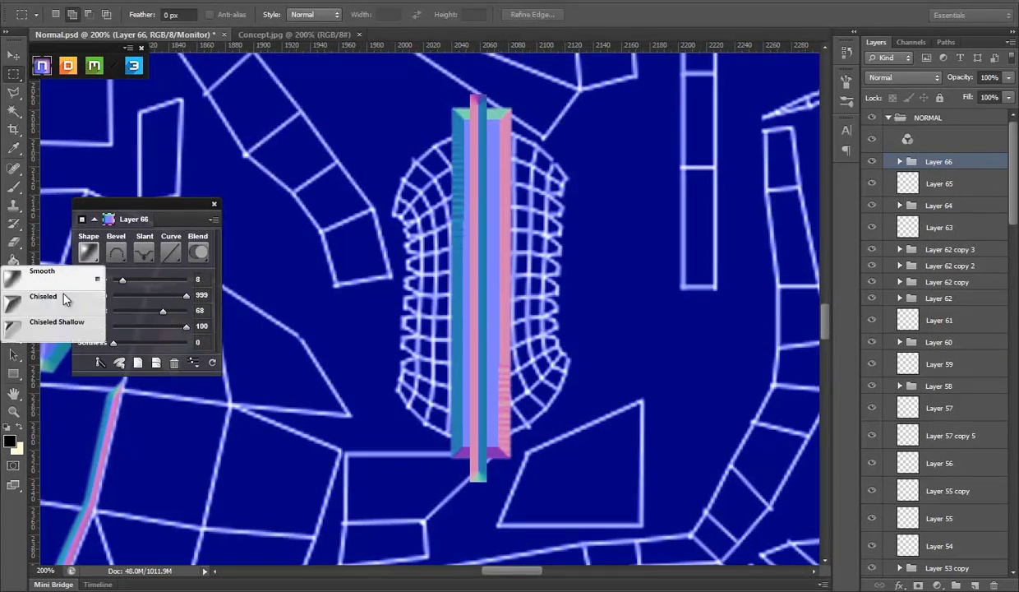
pyautogui.moveTo(127, 282); pyautogui.dragTo(118, 281)
pyautogui.click(171, 252)
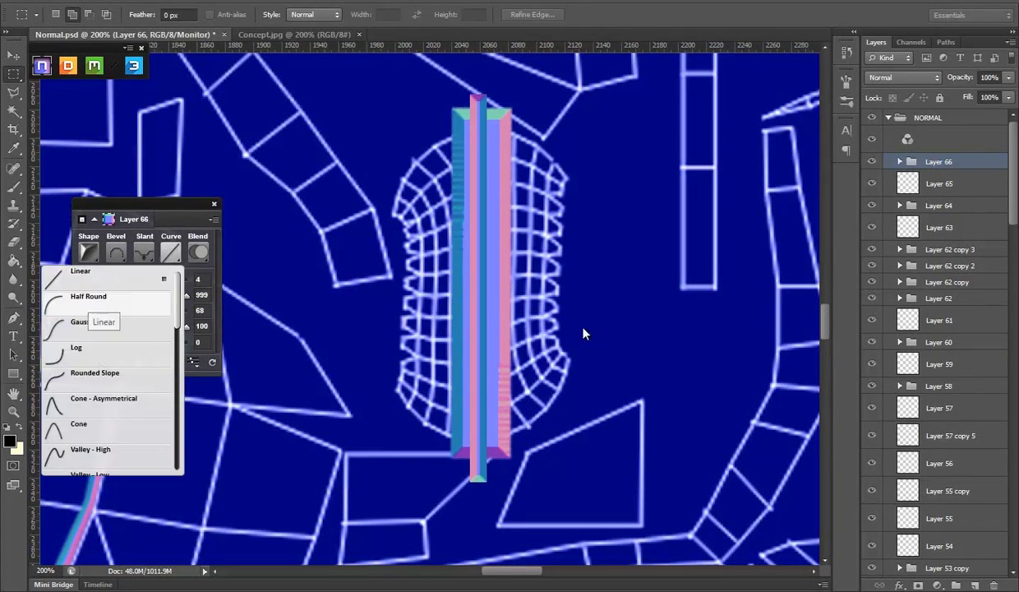
pyautogui.click(12, 55)
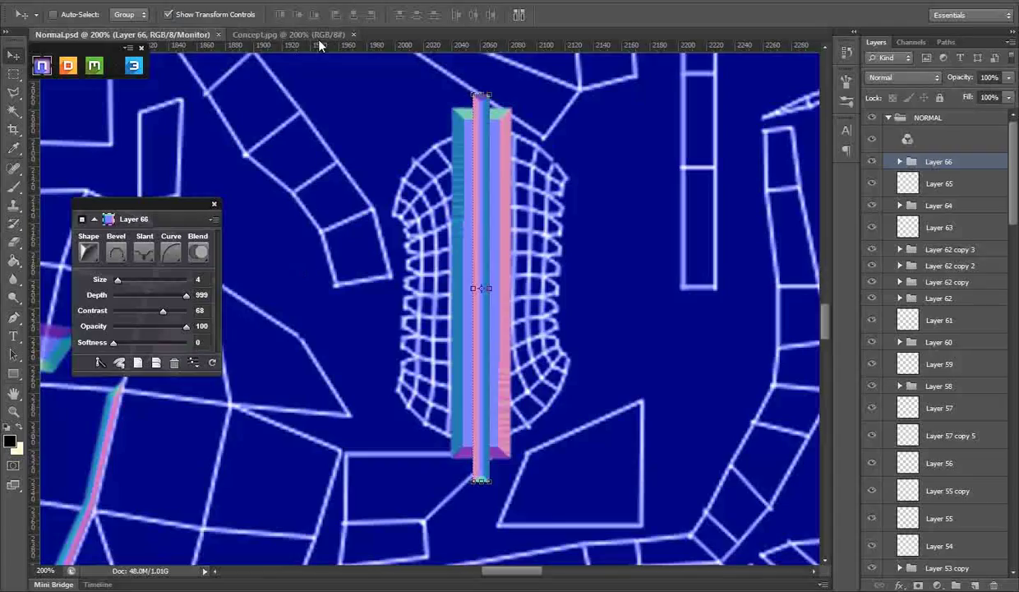
pyautogui.click(308, 36)
pyautogui.click(123, 35)
# - Merge the bar and strip layers, then add mirrored slanted bevelled strokes on both sides
pyautogui.rightClick(940, 167)
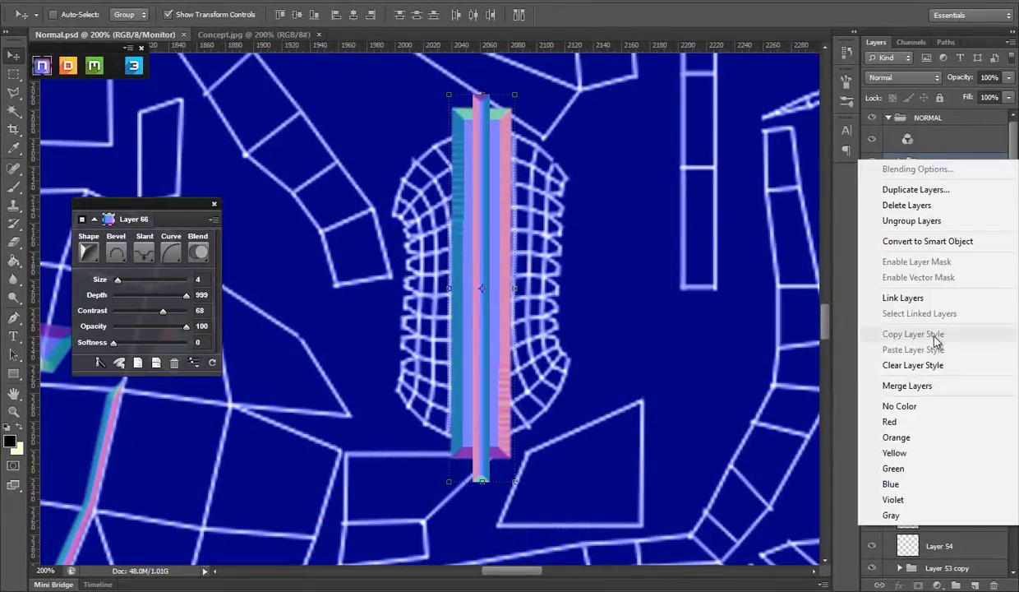
pyautogui.press('Escape')
pyautogui.press('m')
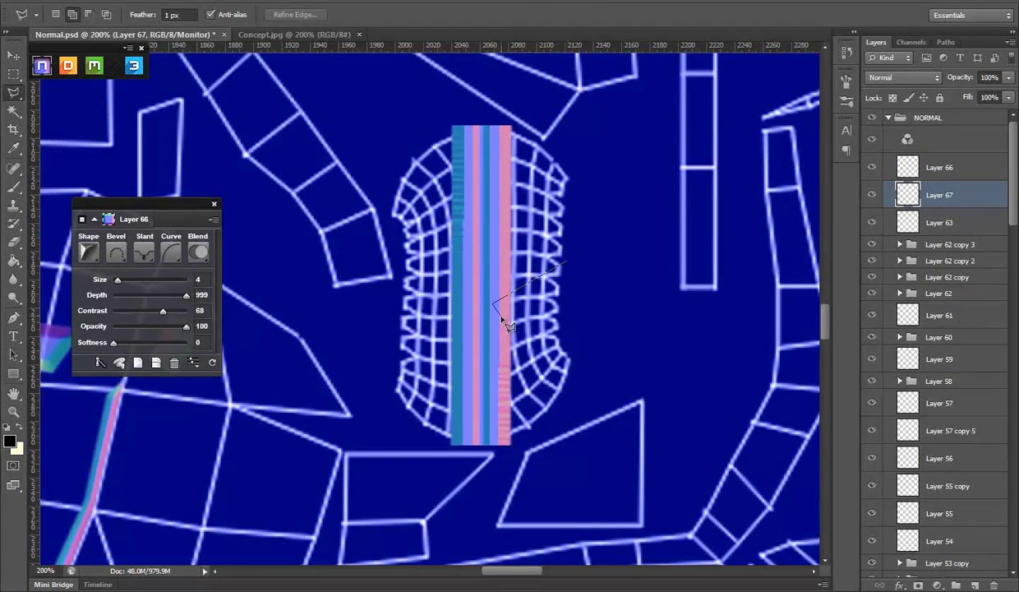
pyautogui.click(166, 255)
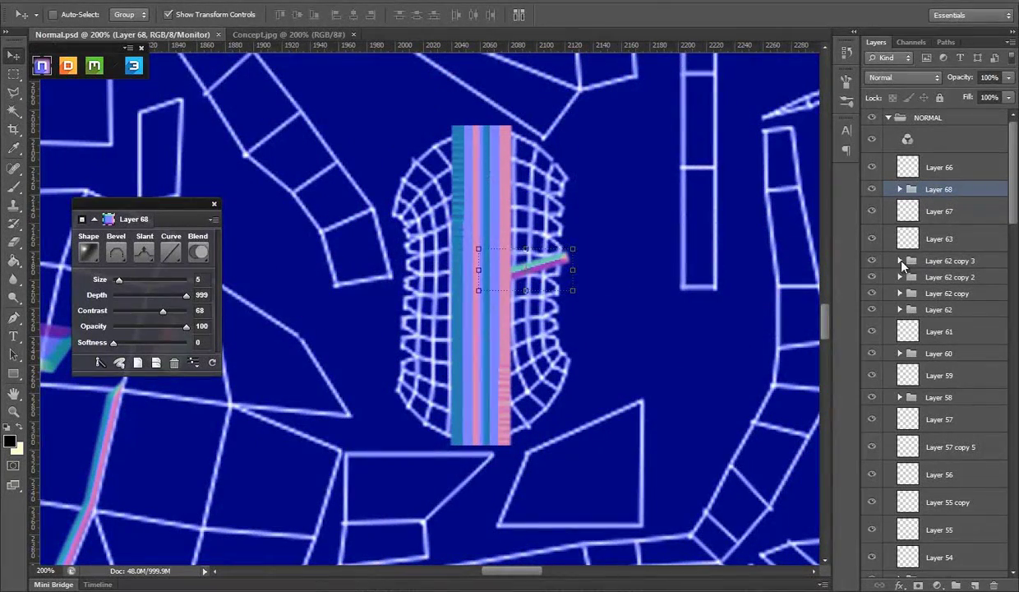
pyautogui.moveTo(526, 265); pyautogui.dragTo(350, 282)
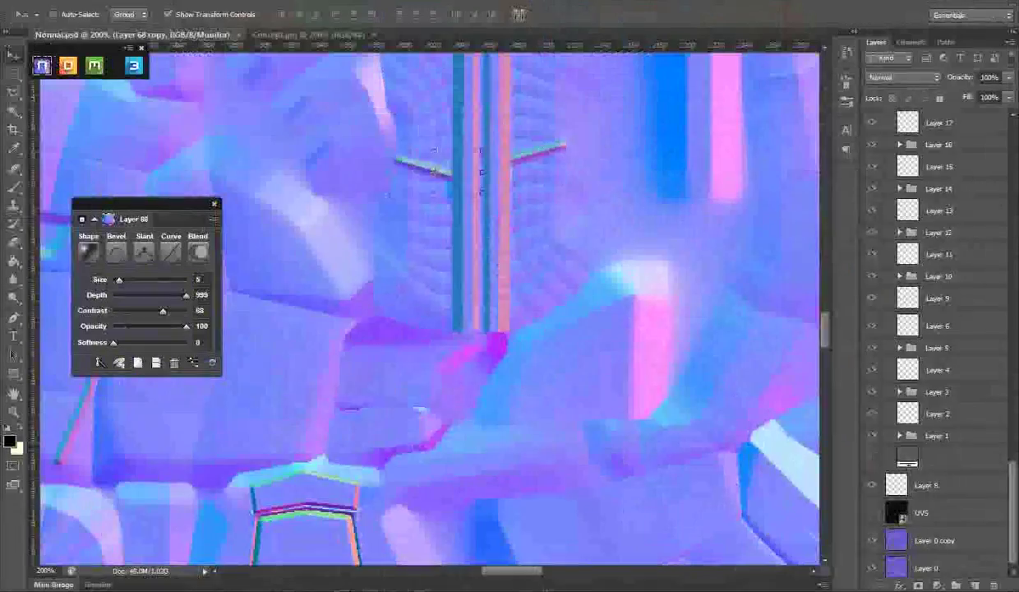
pyautogui.hotkey('ctrl', 'Tab')
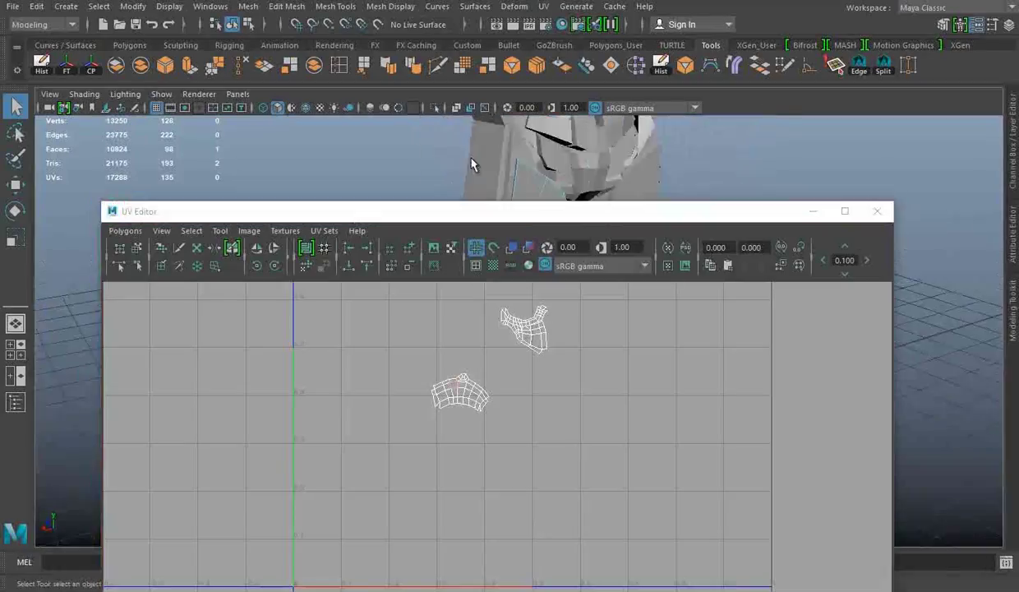
# - Switch the Maya armor mesh back to Object Mode from the marking menu
pyautogui.rightClick(525, 198)
pyautogui.click(594, 178)
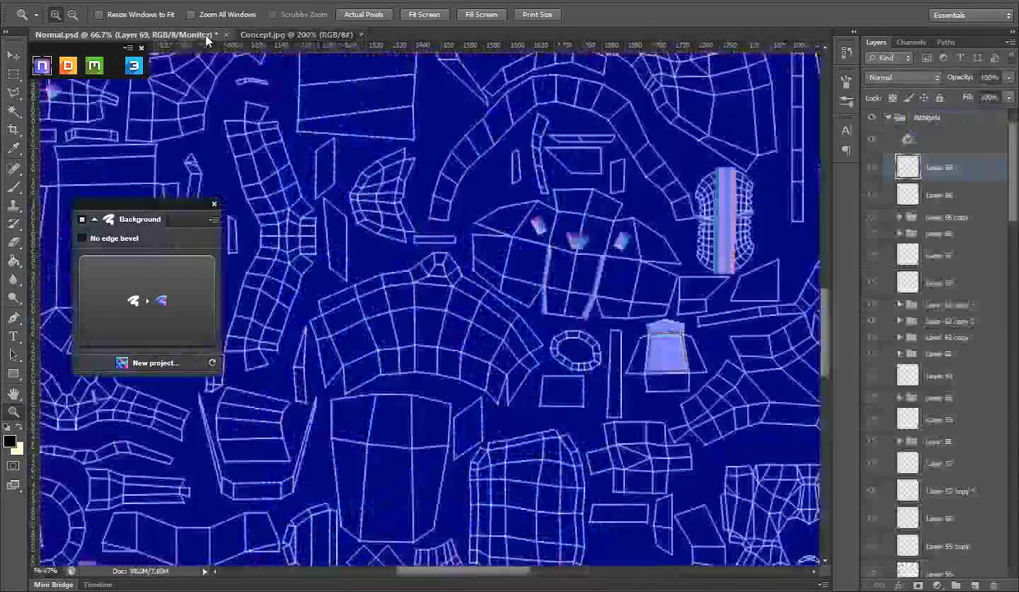
# - Bevel a narrow centre-panel strip with nDo at Size 16 and a new curve, showing the UVS layer
pyautogui.hotkey('ctrl', 'Tab')
pyautogui.click(205, 35)
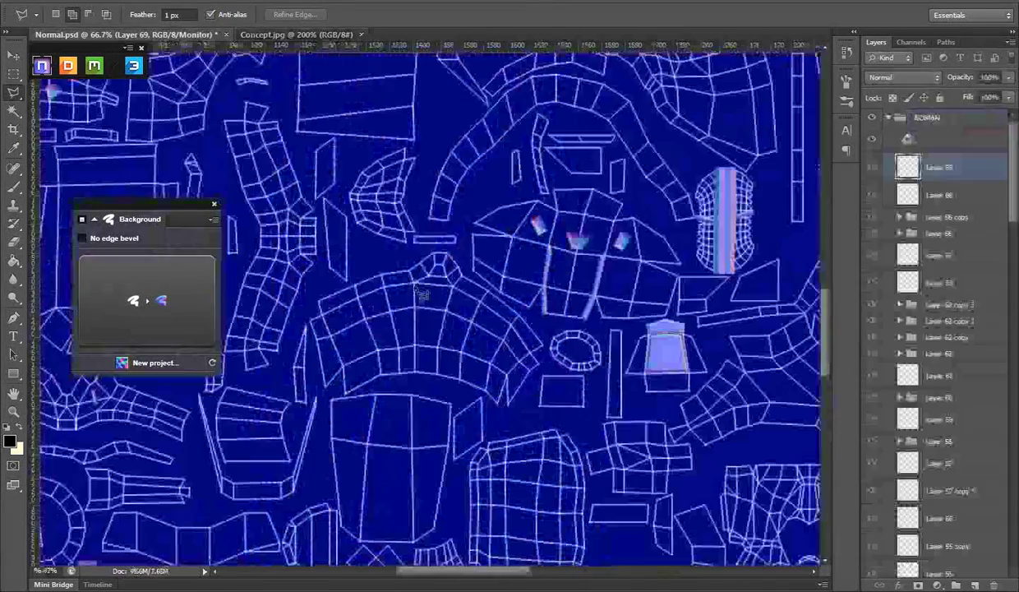
pyautogui.click(414, 283)
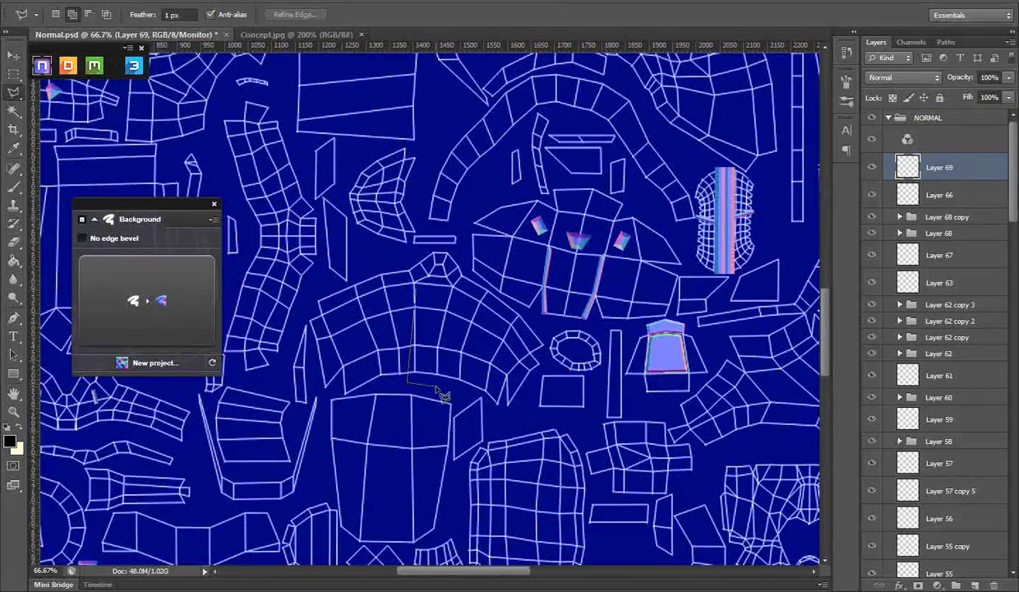
pyautogui.click(182, 322)
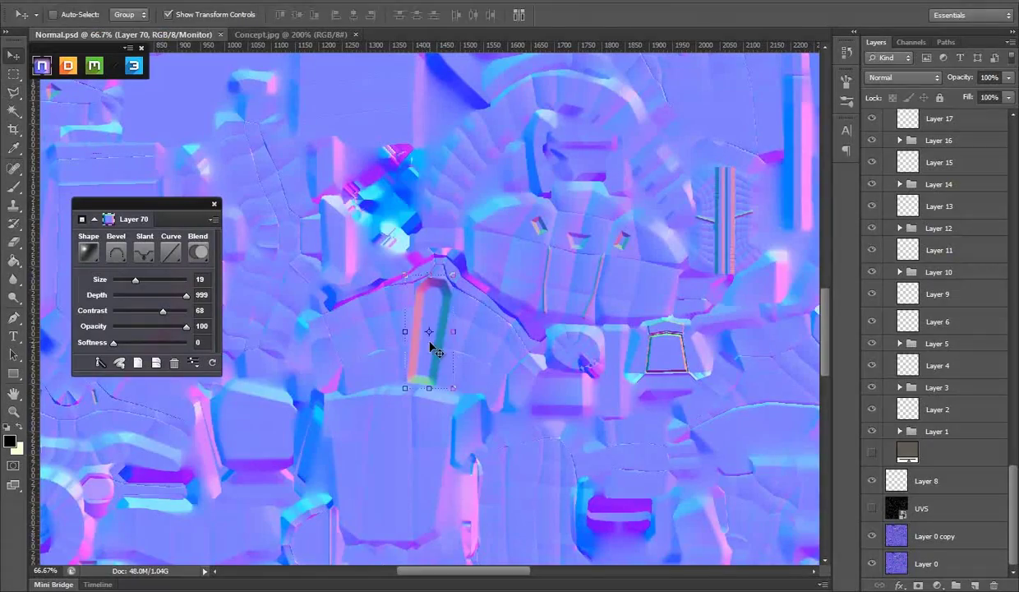
pyautogui.click(873, 509)
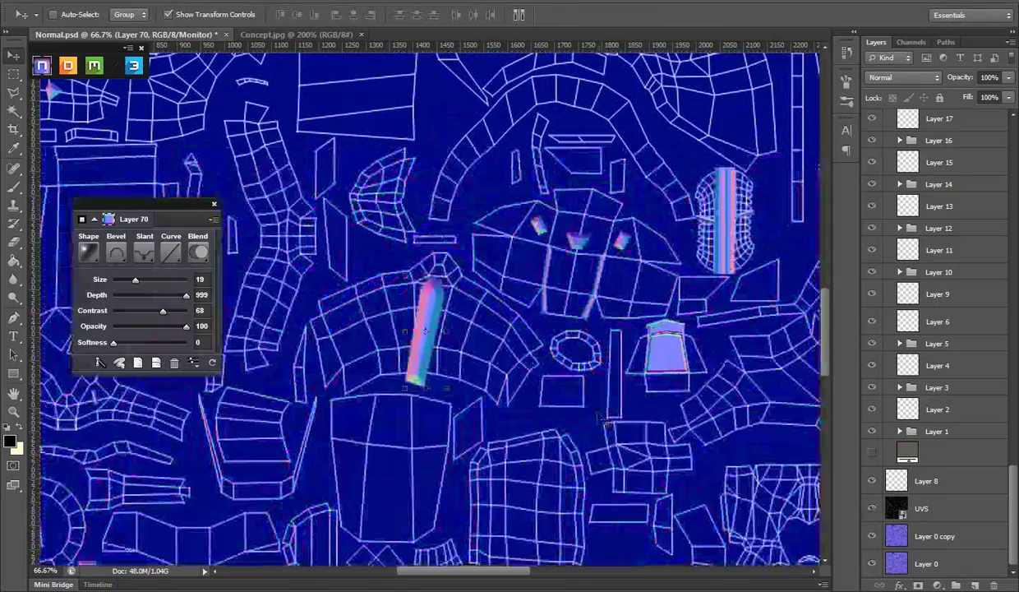
pyautogui.click(171, 252)
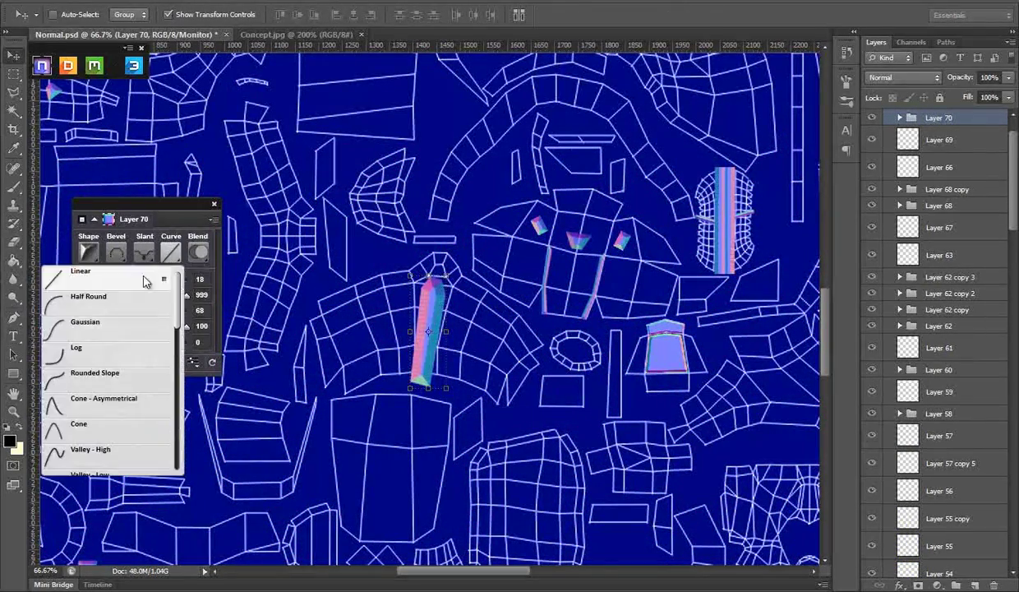
pyautogui.click(132, 292)
pyautogui.click(132, 281)
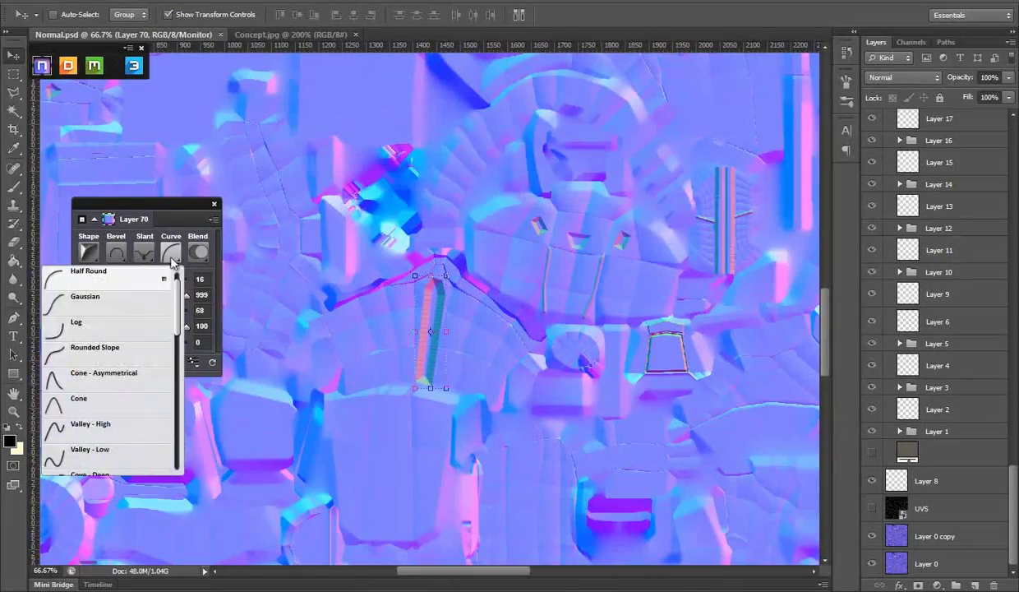
pyautogui.click(91, 255)
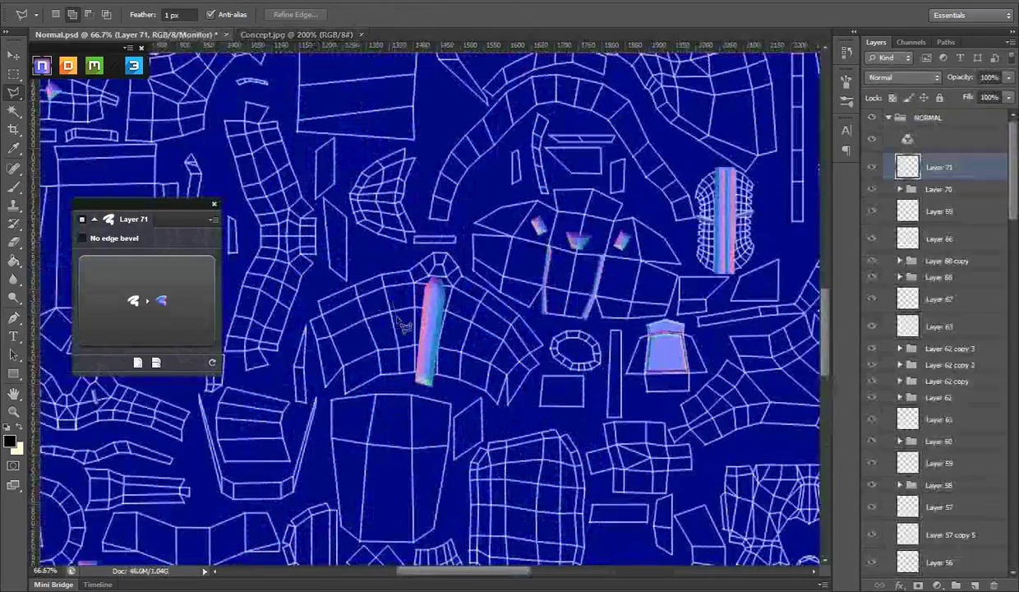
# - Add a bevelled plate beside the strip, copy it to the other side rotated 7.8°, and merge
pyautogui.click(393, 311)
pyautogui.doubleClick(397, 310)
pyautogui.click(148, 275)
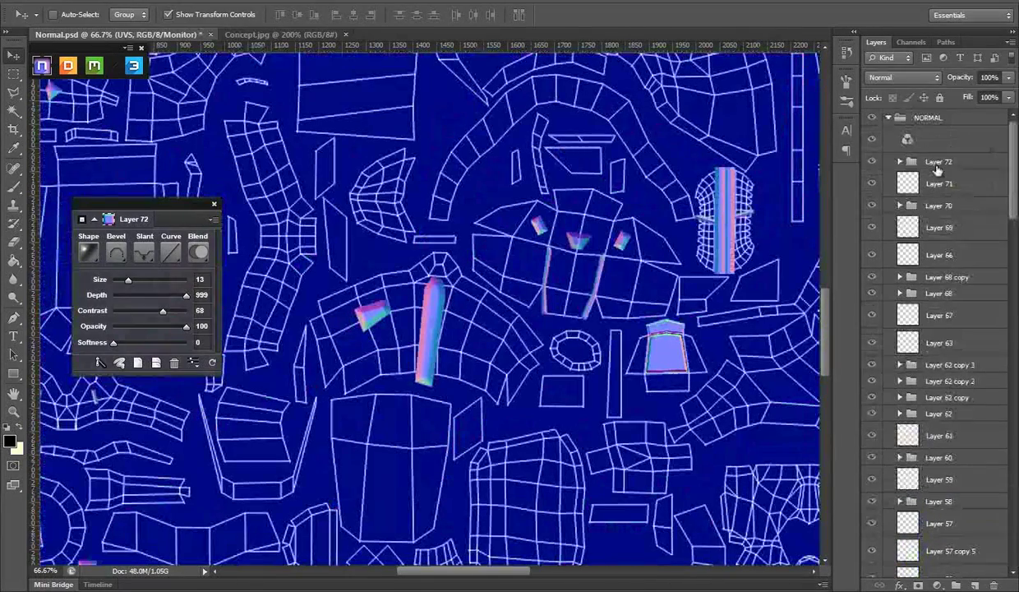
pyautogui.moveTo(374, 317)
pyautogui.mouseDown()
pyautogui.moveTo(487, 324)
pyautogui.moveTo(522, 302)
pyautogui.mouseUp()
pyautogui.hotkey('ctrl', 't')
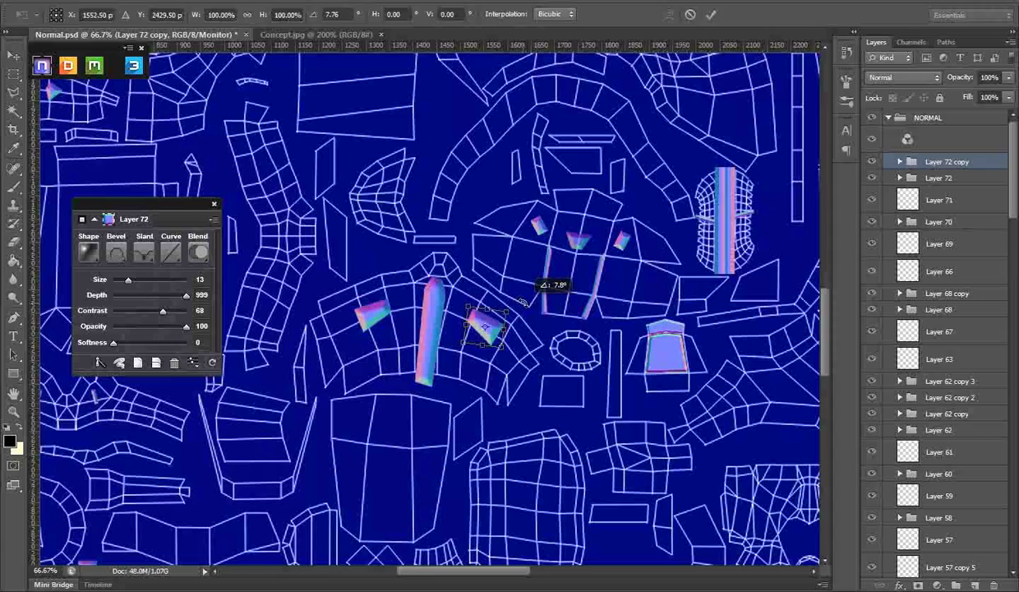
pyautogui.rightClick(945, 162)
pyautogui.click(884, 321)
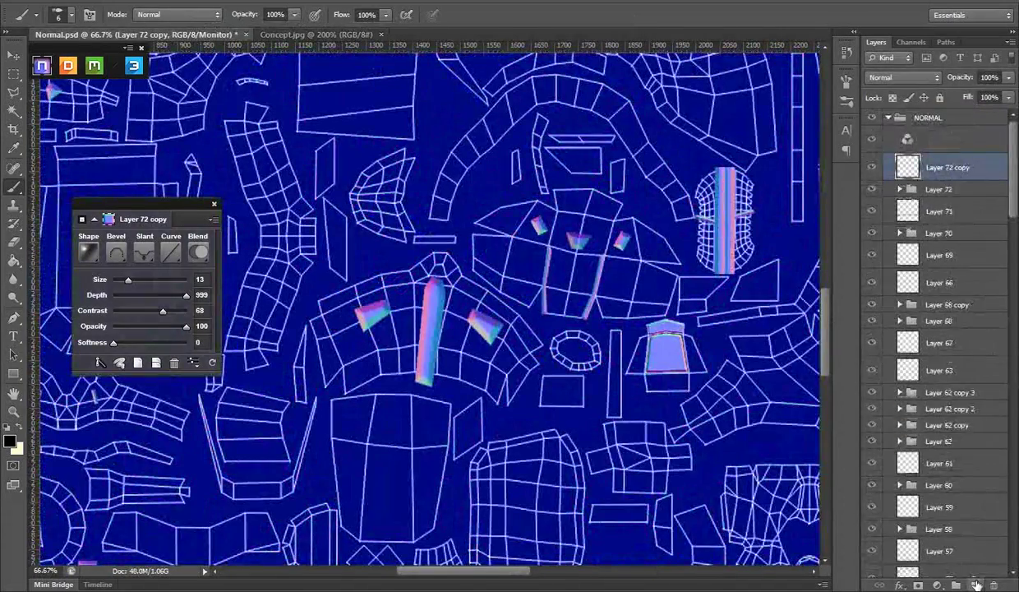
# - On a new layer, lasso a row of small shapes beneath the strip and bevel them at size 6
pyautogui.click(977, 584)
pyautogui.press('l')
pyautogui.click(366, 374)
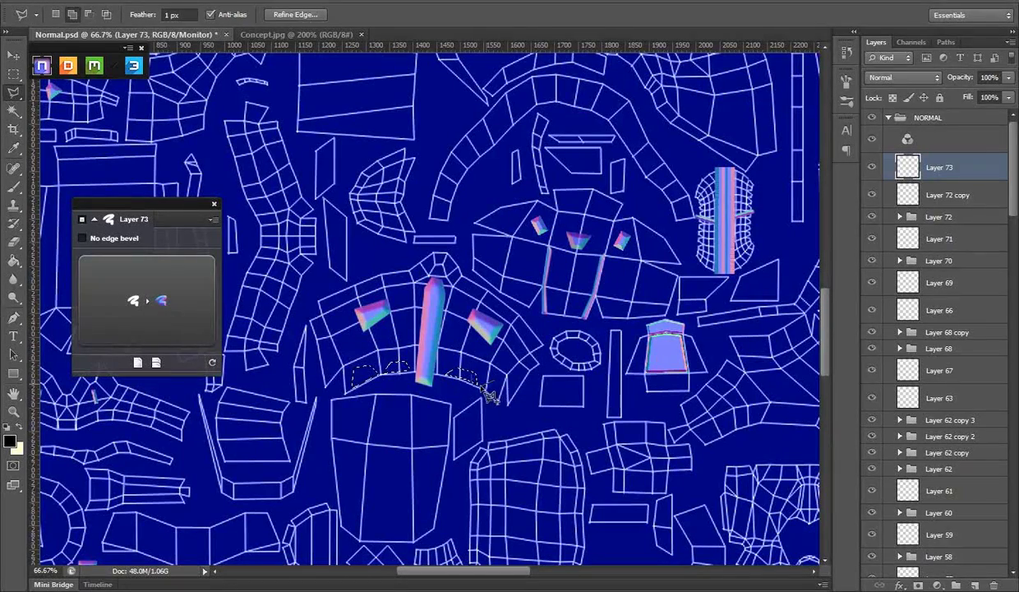
pyautogui.click(133, 283)
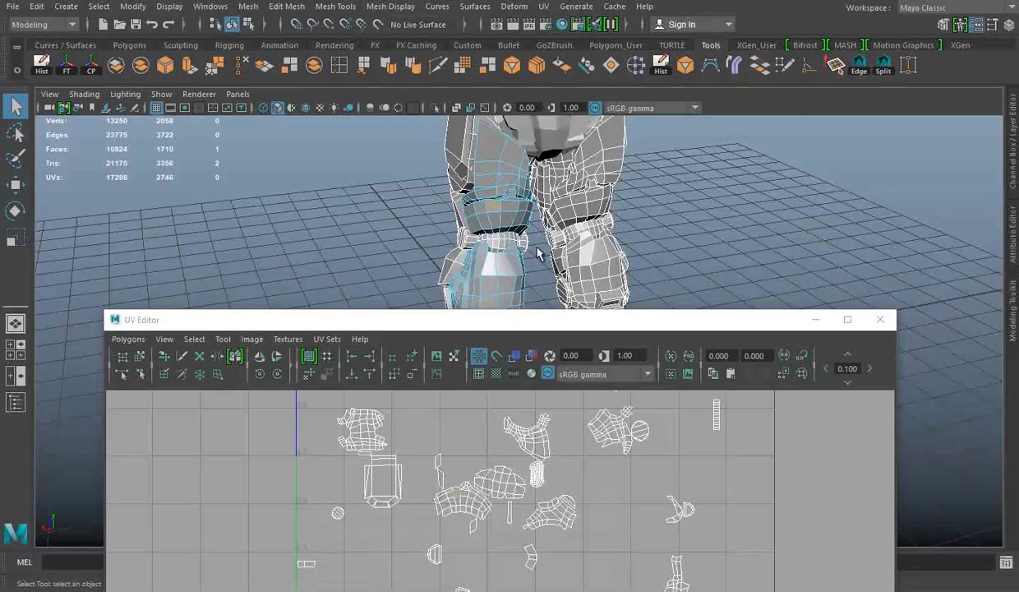
pyautogui.moveTo(538, 253); pyautogui.dragTo(462, 154)
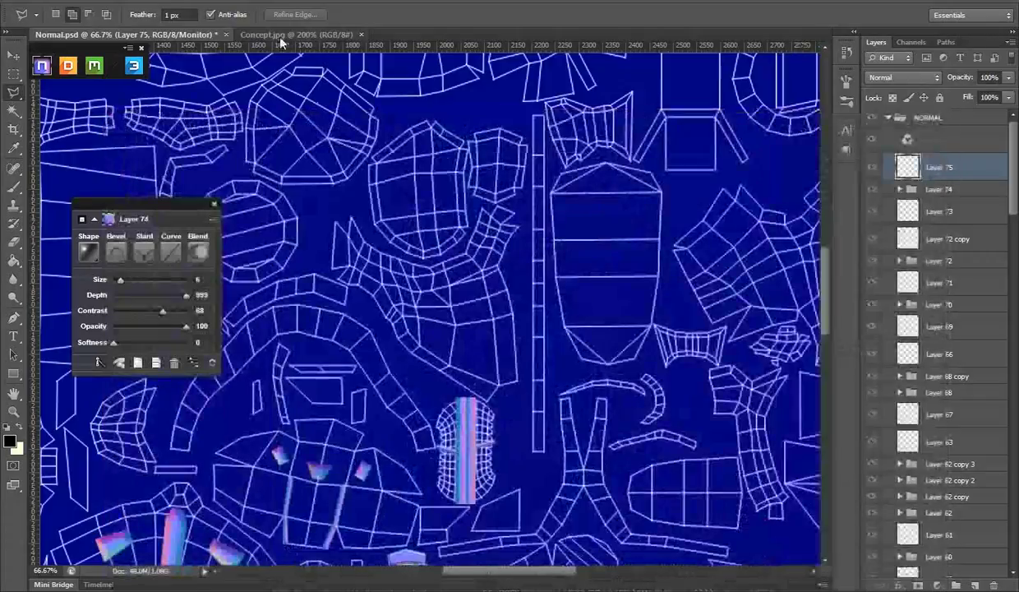
# - Hide the background layers, Merge Visible the shape layers into Layer 75, then show UVS and Layer 0 again
pyautogui.press('z')
pyautogui.hotkey('ctrl', '-')
pyautogui.hotkey('ctrl', '-')
pyautogui.hotkey('ctrl', '-')
pyautogui.hotkey('ctrl', '-')
pyautogui.scroll(-10, 934, 340)
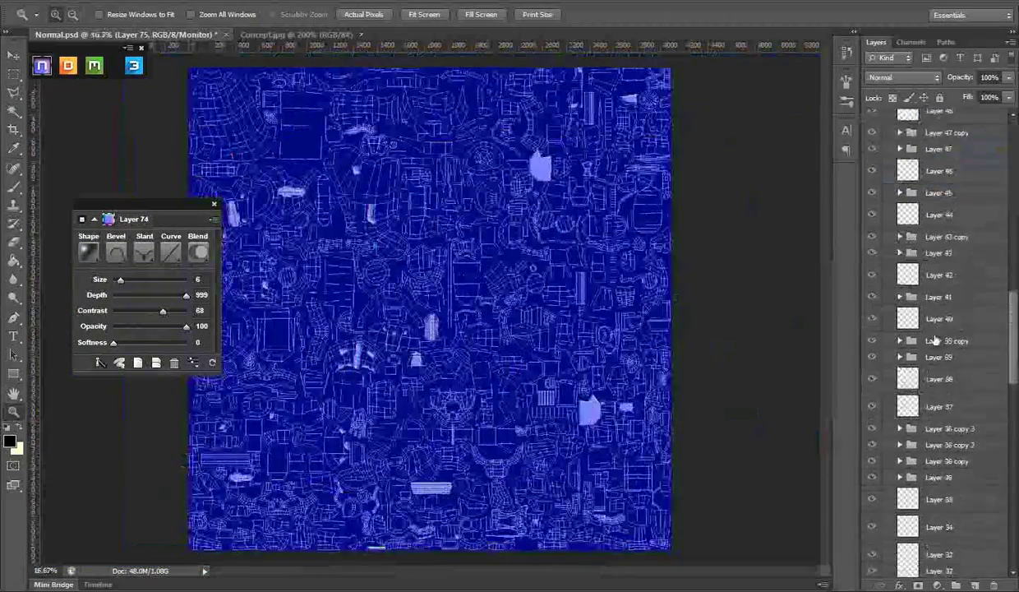
pyautogui.scroll(-10, 935, 339)
pyautogui.click(872, 542)
pyautogui.scroll(10, 937, 329)
pyautogui.rightClick(972, 175)
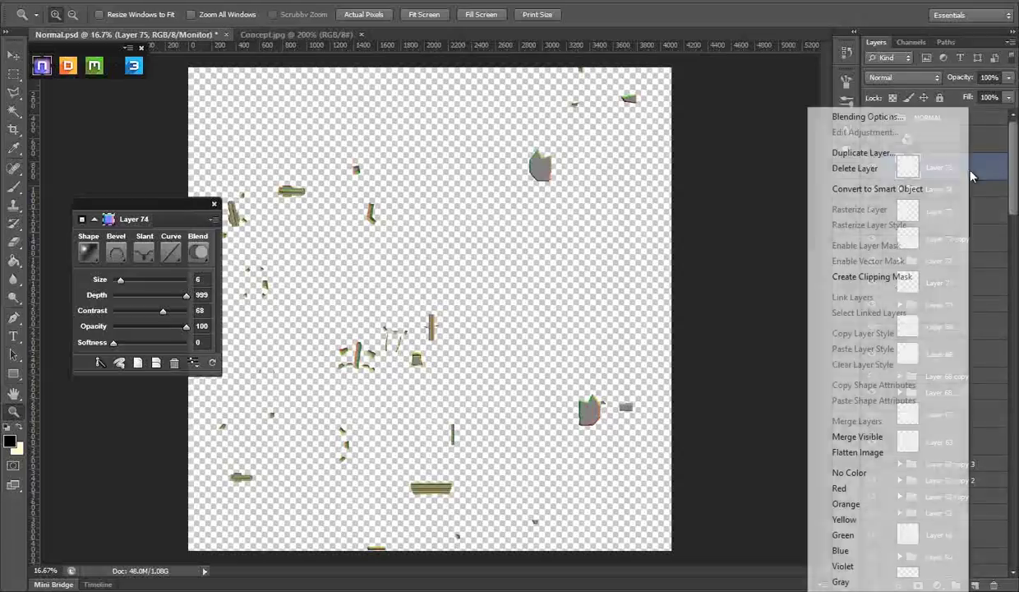
pyautogui.click(858, 436)
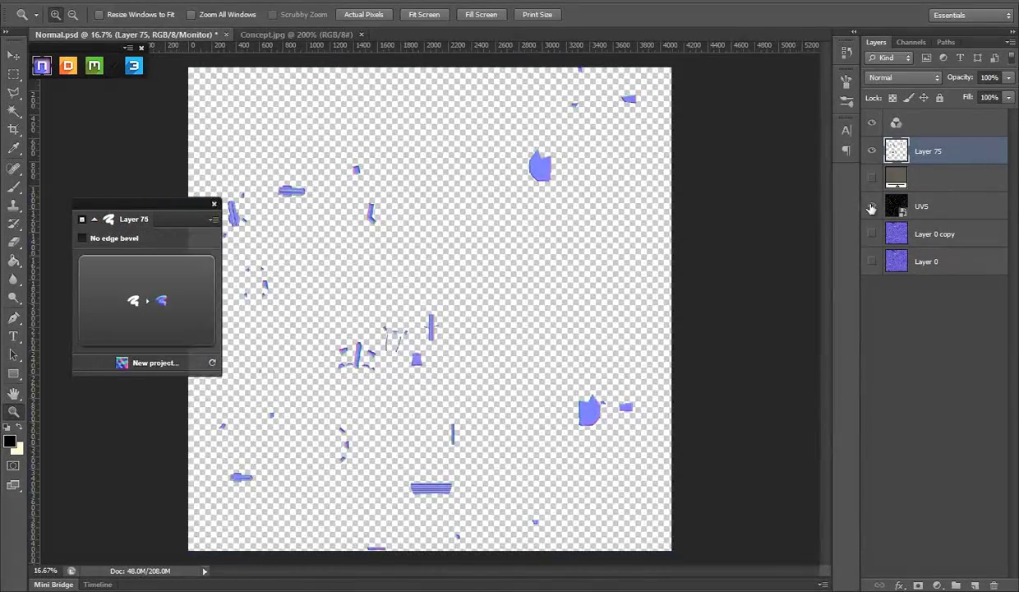
pyautogui.moveTo(871, 208); pyautogui.dragTo(872, 262)
pyautogui.click(415, 357)
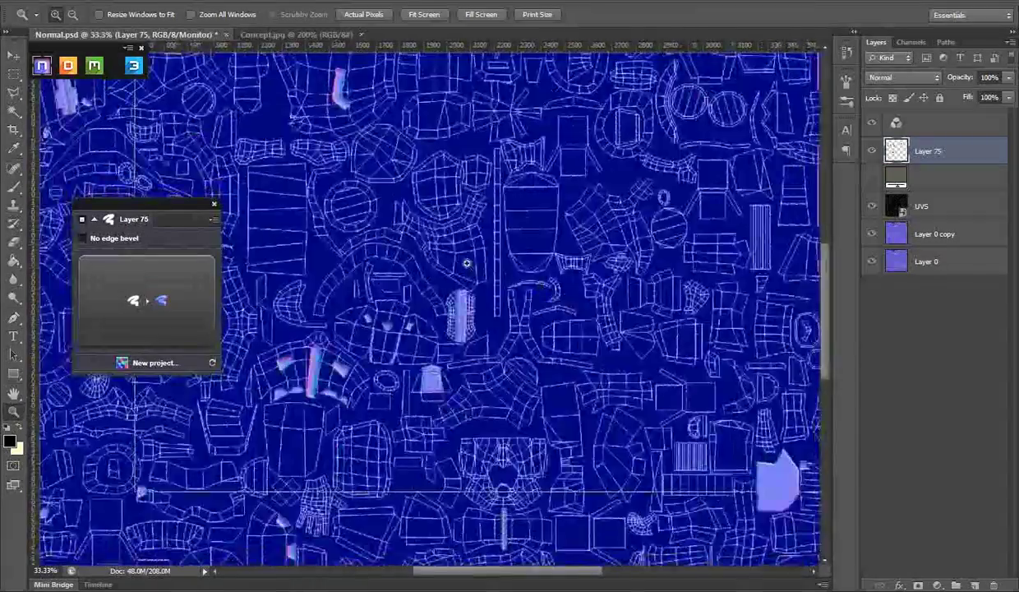
# - Copy Merged the whole canvas and paste it as new Layer 76
pyautogui.hotkey('ctrl', '-')
pyautogui.hotkey('ctrl', 'a')
pyautogui.click(57, 3)
pyautogui.click(104, 100)
pyautogui.hotkey('ctrl', 'v')
pyautogui.press('v')
pyautogui.moveTo(673, 209); pyautogui.dragTo(553, 257)
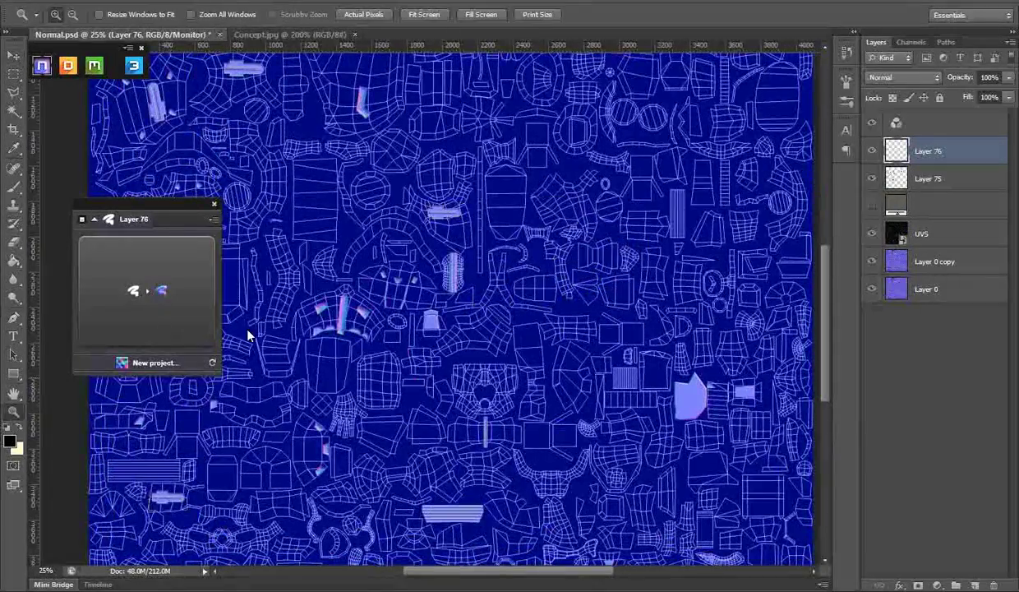
pyautogui.scroll(5, 460, 455)
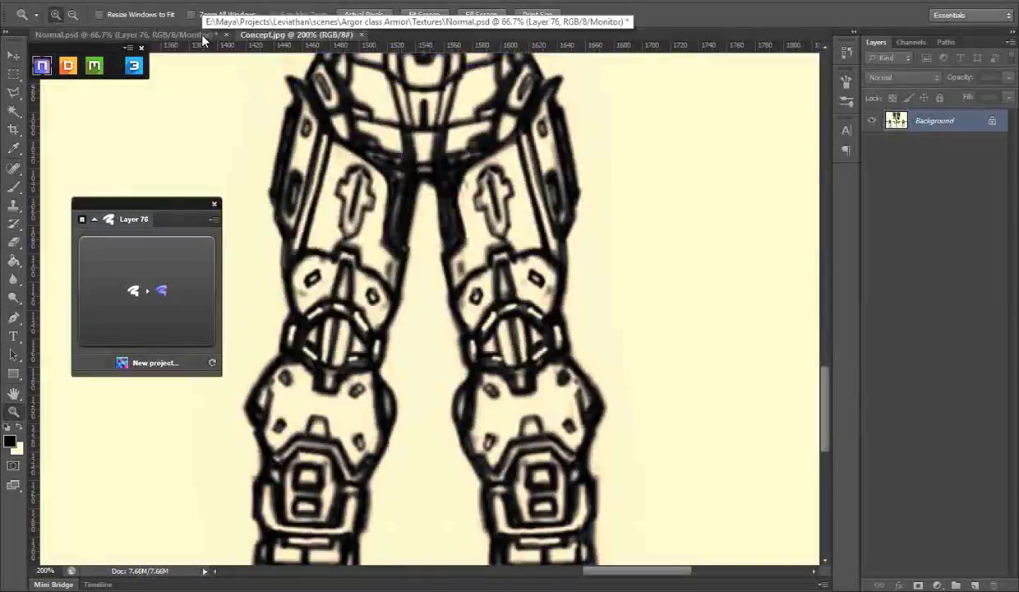
# - Move and flip the Layer 76 slot patch onto the thigh panel, then hide the UVS layer
pyautogui.press('v')
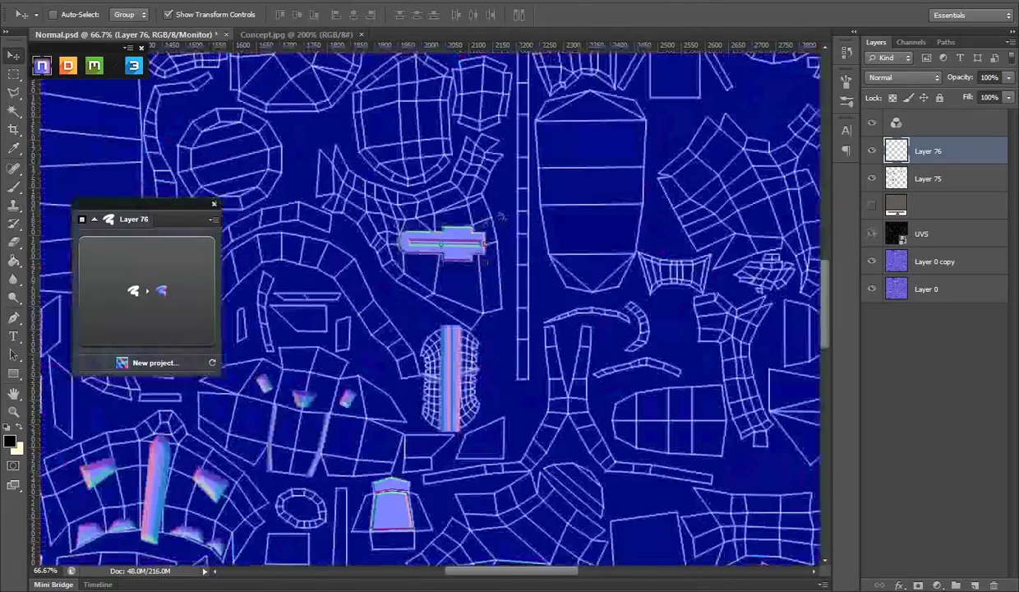
pyautogui.moveTo(444, 243); pyautogui.dragTo(452, 215)
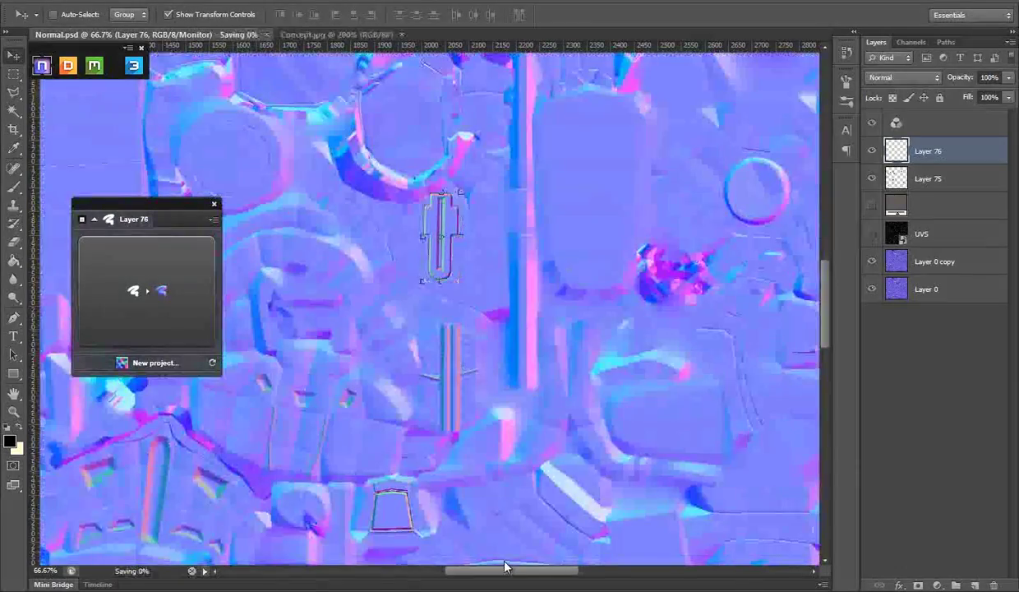
pyautogui.hotkey('ctrl', 't')
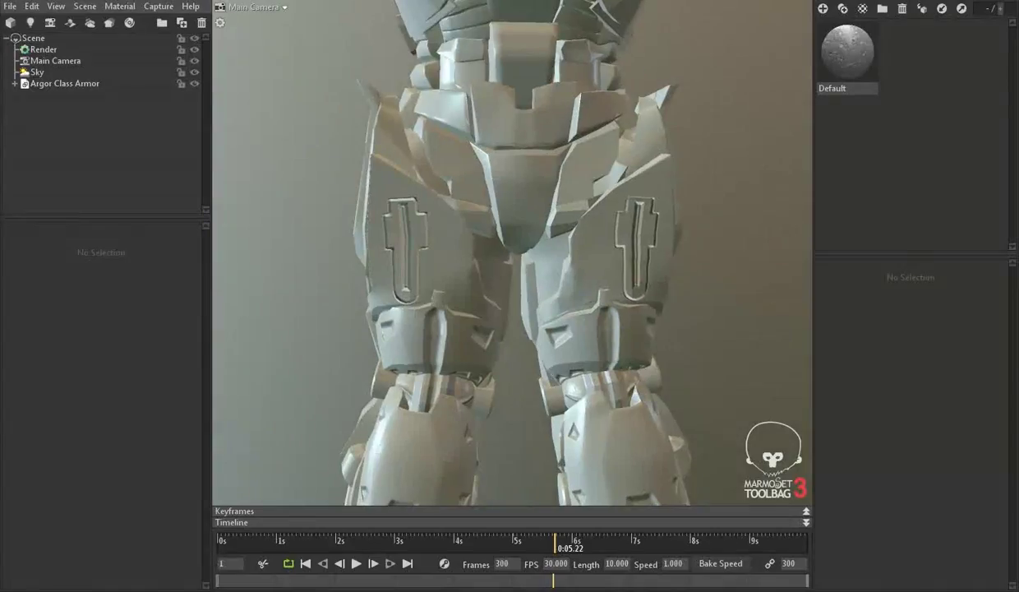
pyautogui.click(873, 234)
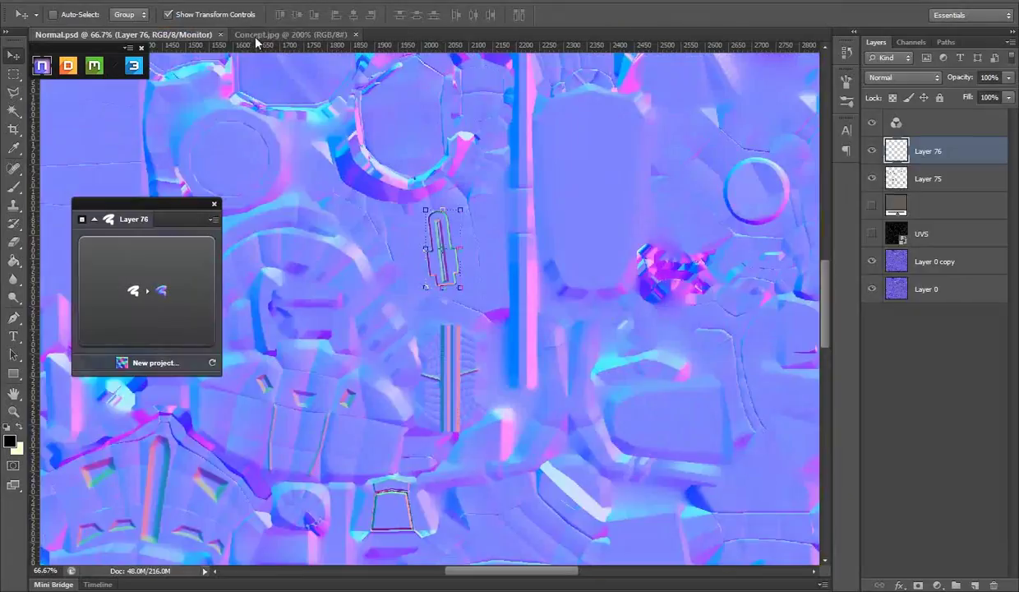
# - Compare with Concept.jpg, then drag the flipped slot patch into position on its thigh panel
pyautogui.click(256, 35)
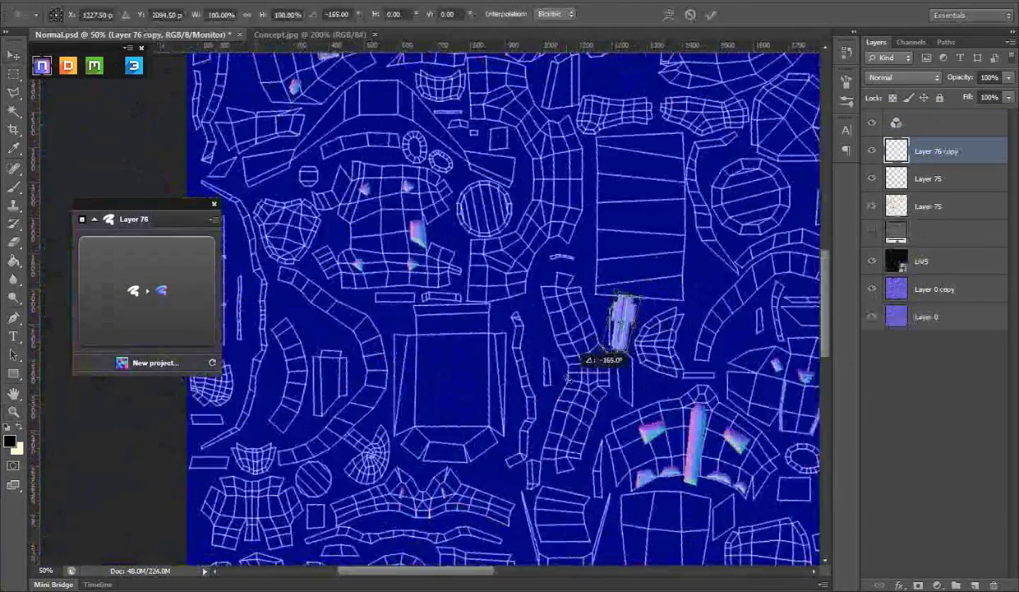
pyautogui.moveTo(567, 378); pyautogui.dragTo(622, 309)
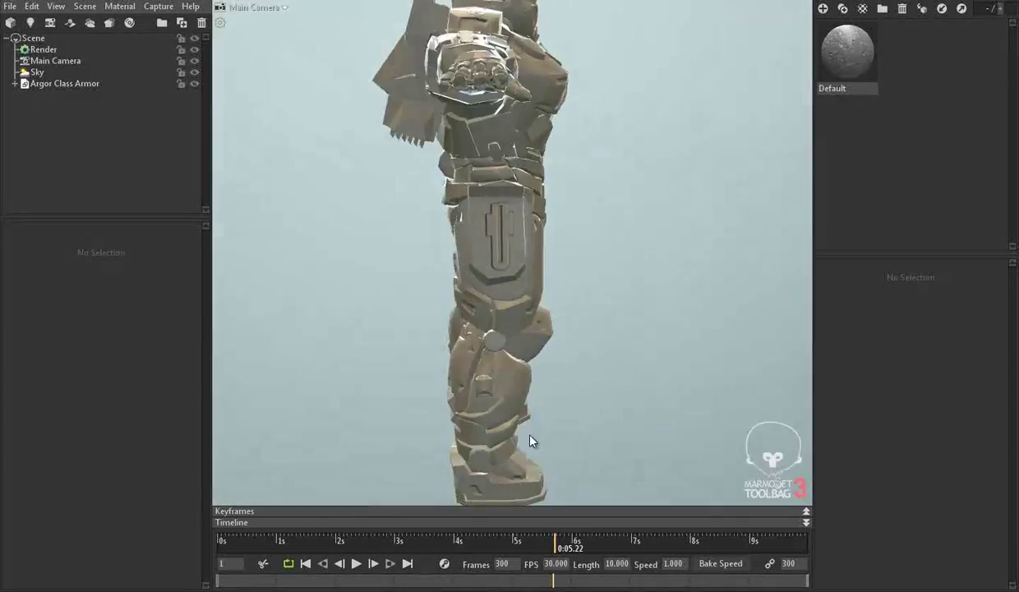
# - Orbit the Marmoset view around the legs to check the thigh slot insets from front and side
pyautogui.moveTo(530, 442); pyautogui.dragTo(494, 251)
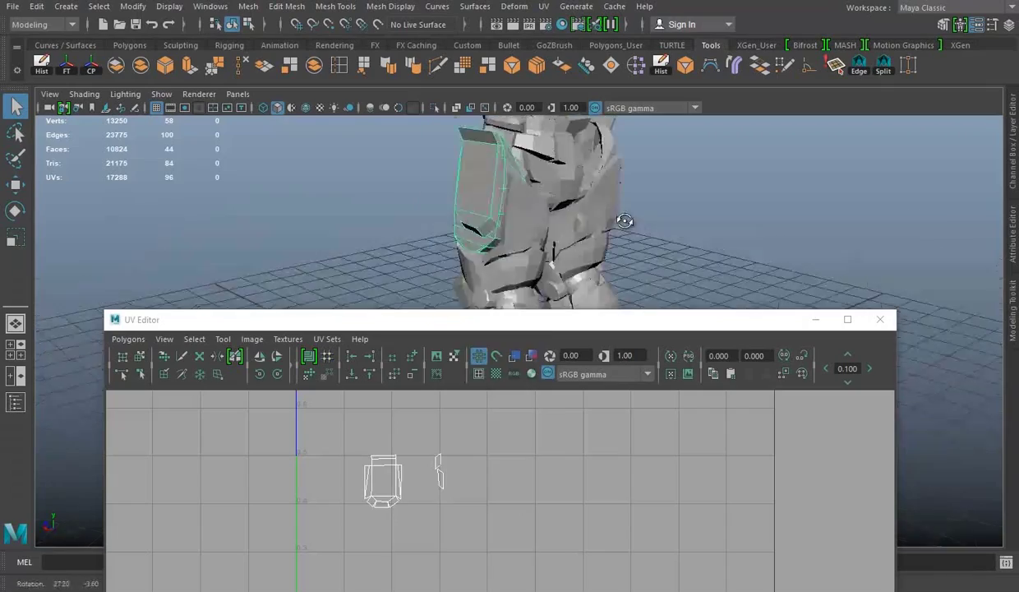
pyautogui.moveTo(546, 216); pyautogui.dragTo(558, 239)
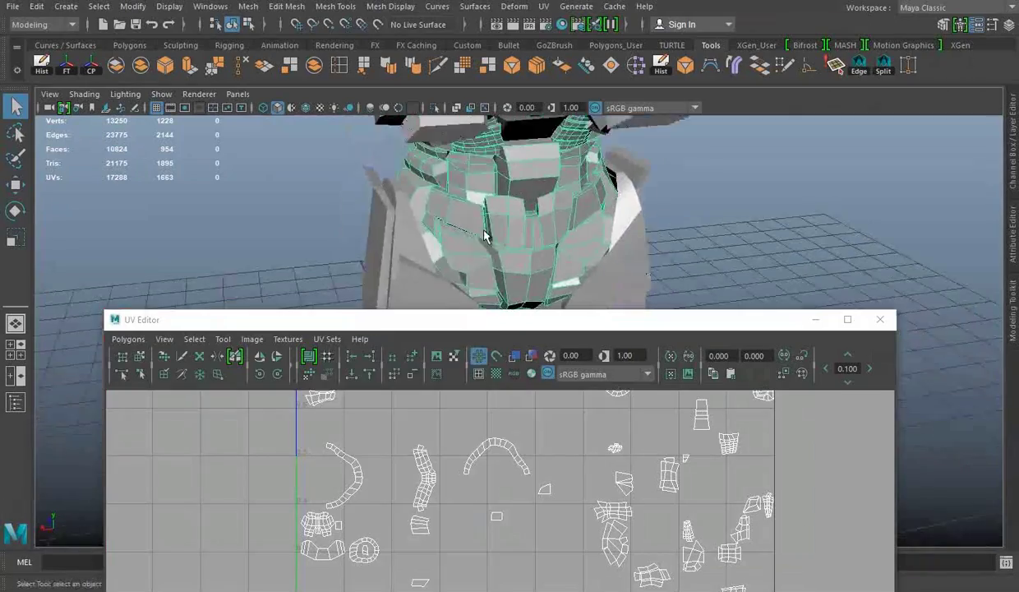
# - Select a hip armour face in face mode and frame it in the UV Editor
pyautogui.rightClick(416, 201)
pyautogui.press('f')
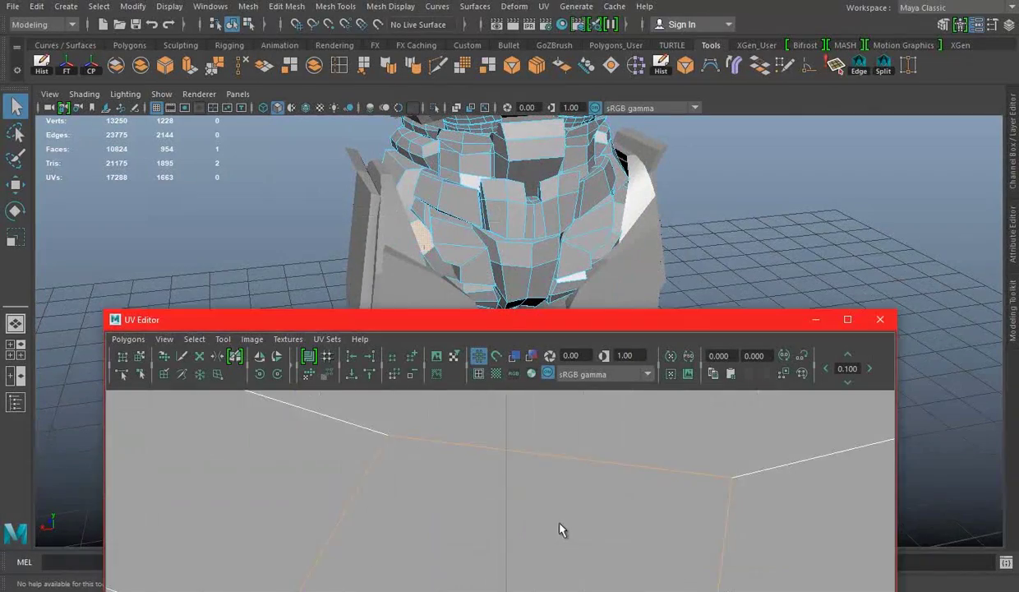
pyautogui.scroll(-3, 564, 507)
pyautogui.click(424, 241)
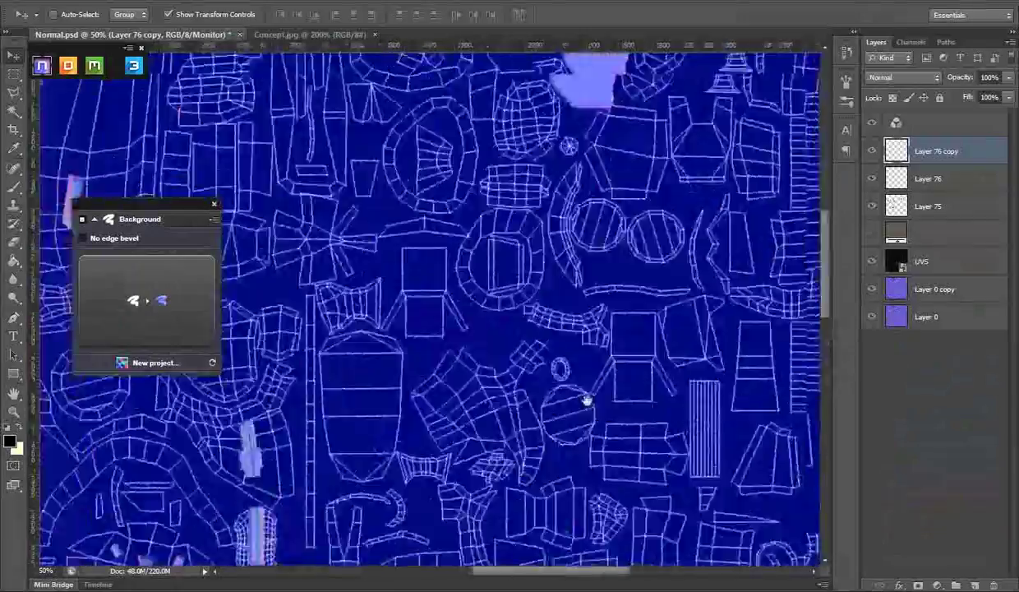
# - Bevel a small rectangular strip on Normal.psd's UV layout with nDo (size 8, contrast 68)
pyautogui.moveTo(586, 400); pyautogui.dragTo(499, 253)
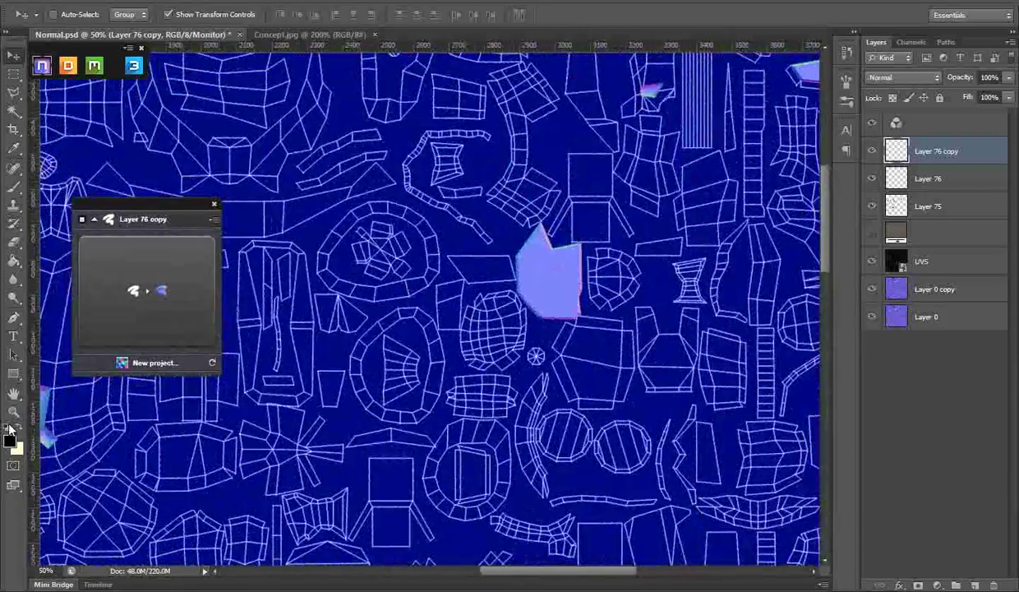
pyautogui.press('z')
pyautogui.click(421, 291)
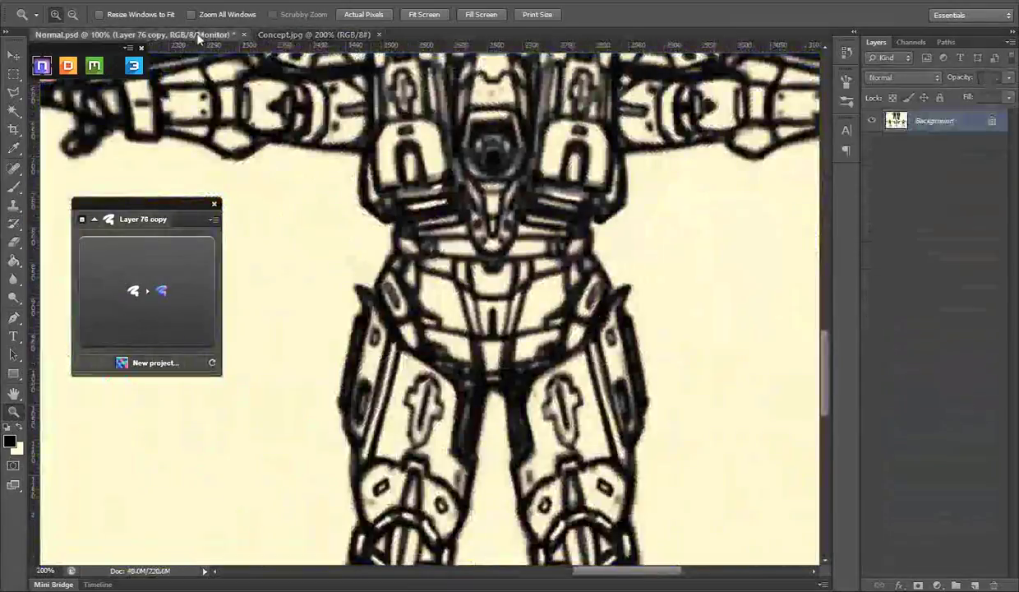
pyautogui.click(197, 37)
pyautogui.moveTo(337, 280); pyautogui.dragTo(337, 279)
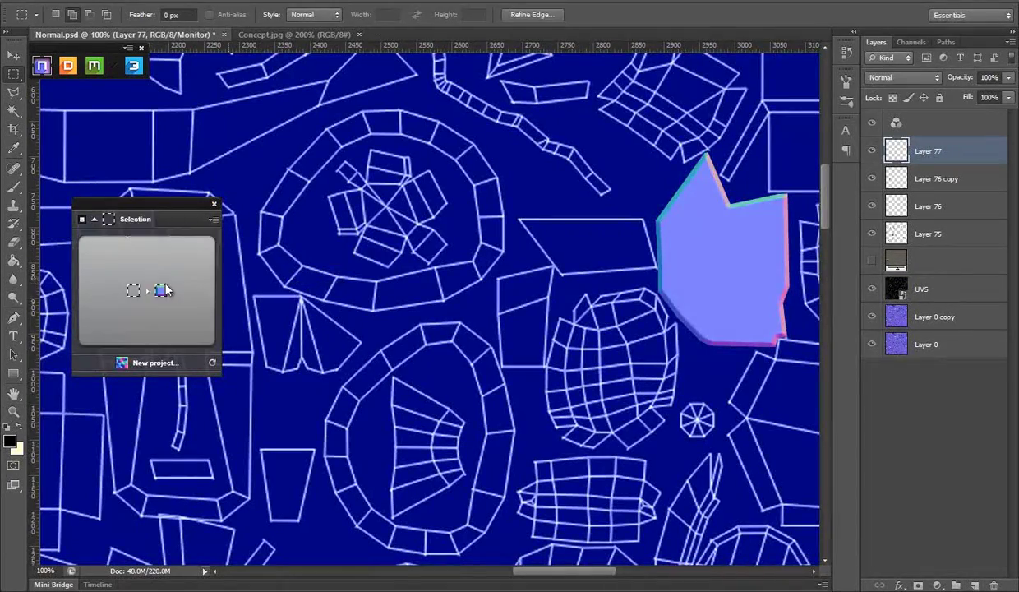
pyautogui.click(159, 287)
pyautogui.click(216, 203)
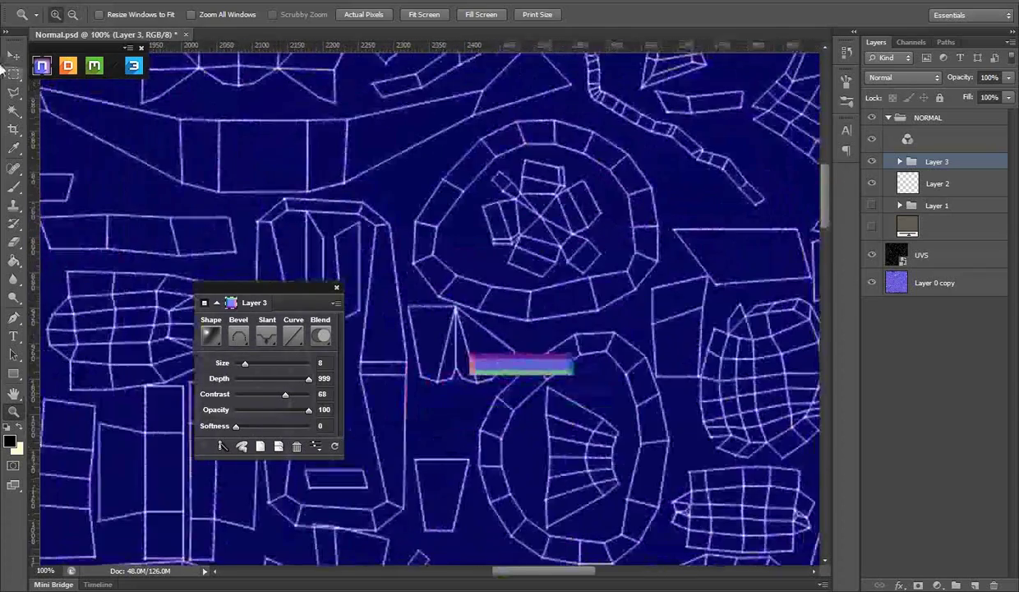
# - Move the bevel bar into place and add a size-9 bevelled vertical bar on Layer 5
pyautogui.press('v')
pyautogui.scroll(1, 633, 393)
pyautogui.moveTo(411, 370); pyautogui.dragTo(610, 370)
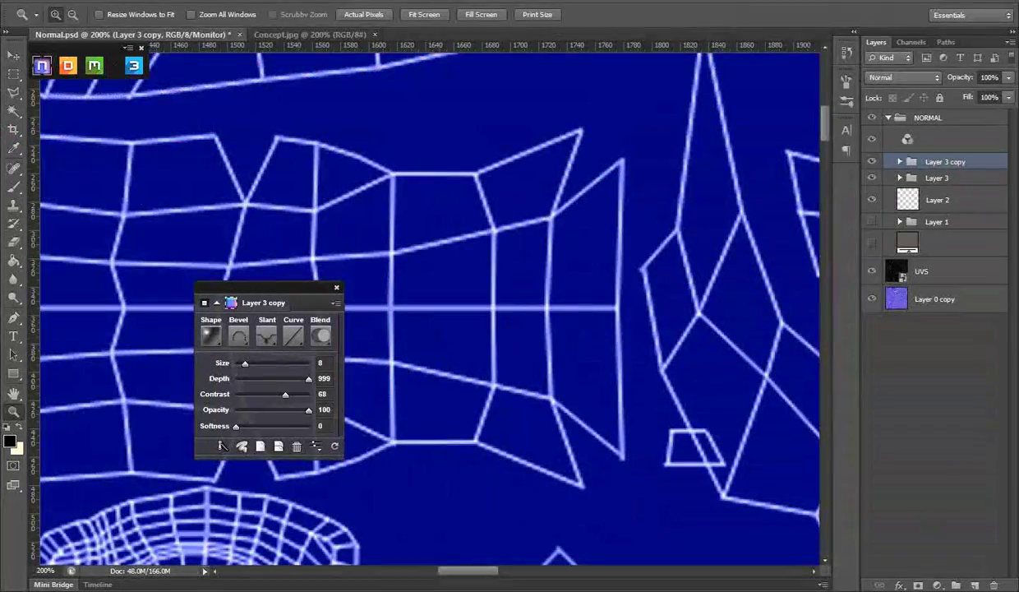
pyautogui.click(266, 336)
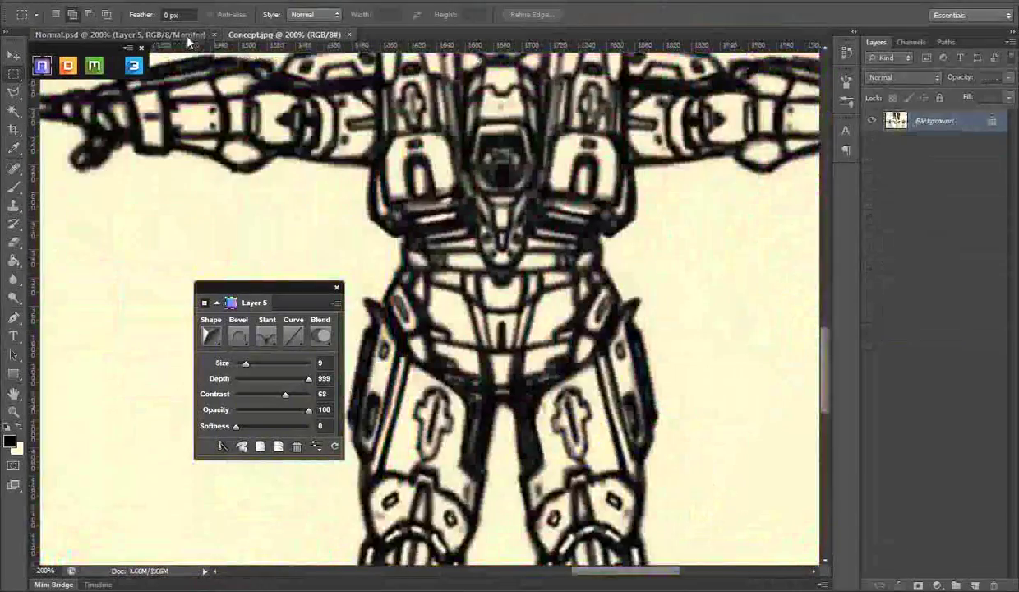
# - Bevel a strip along the curved UV piece's edge and preview it without UVs
pyautogui.click(187, 36)
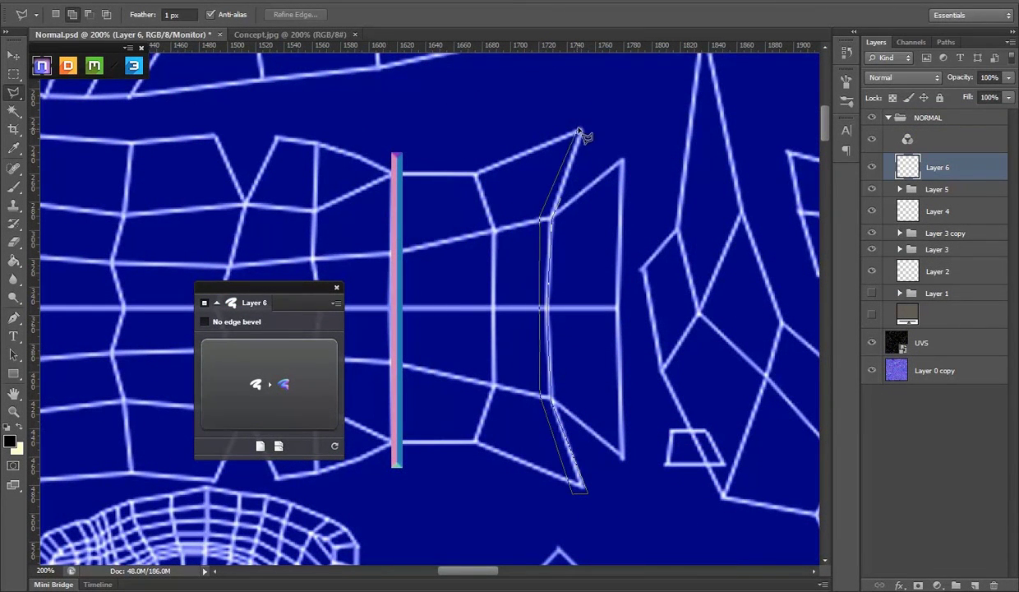
pyautogui.click(268, 383)
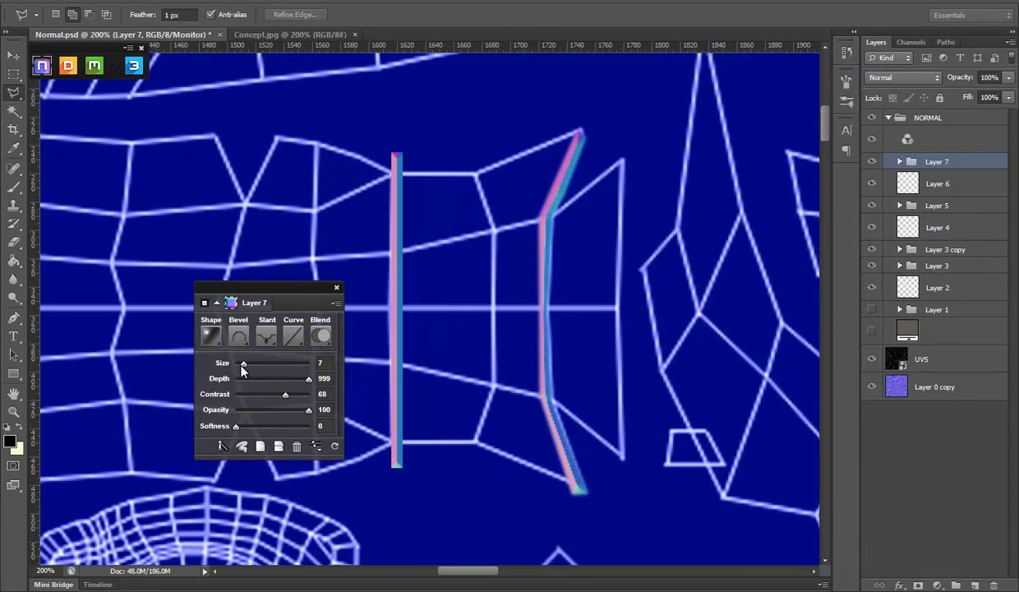
pyautogui.click(872, 359)
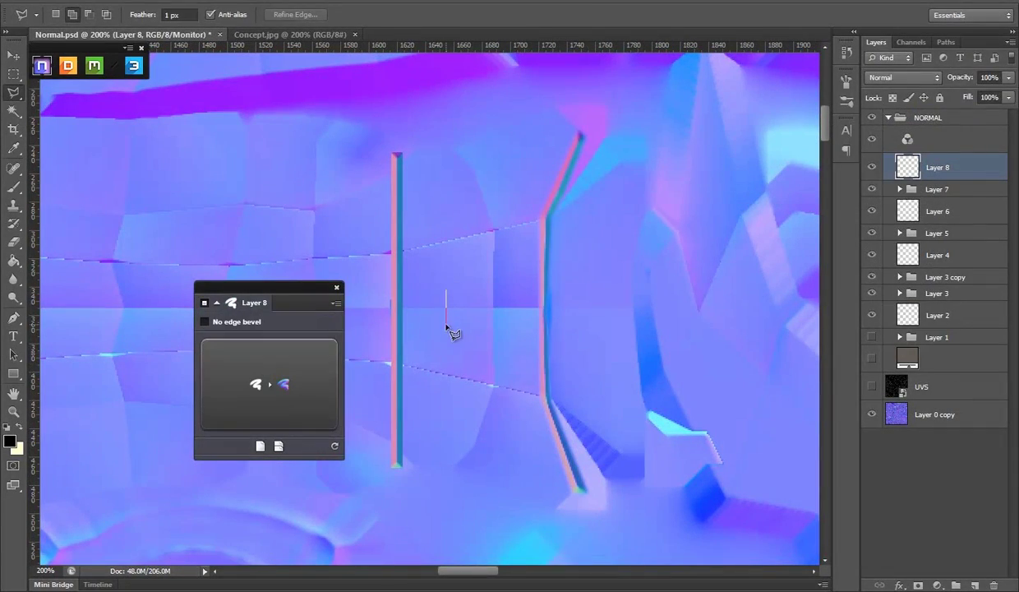
# - Add a size-10 bevelled wedge beside the vertical bar, rotated about -120°
pyautogui.click(272, 378)
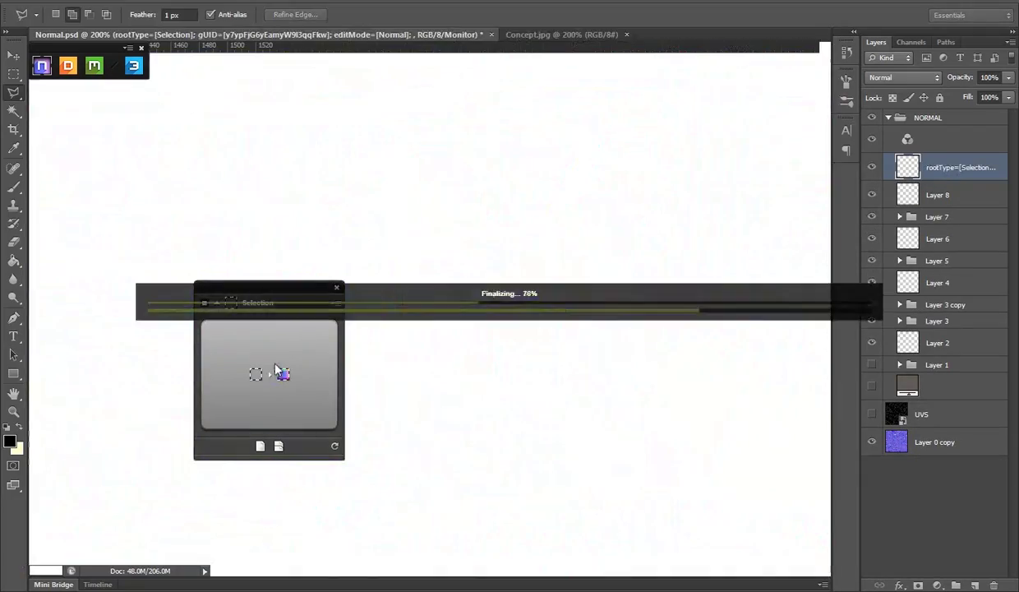
pyautogui.click(221, 395)
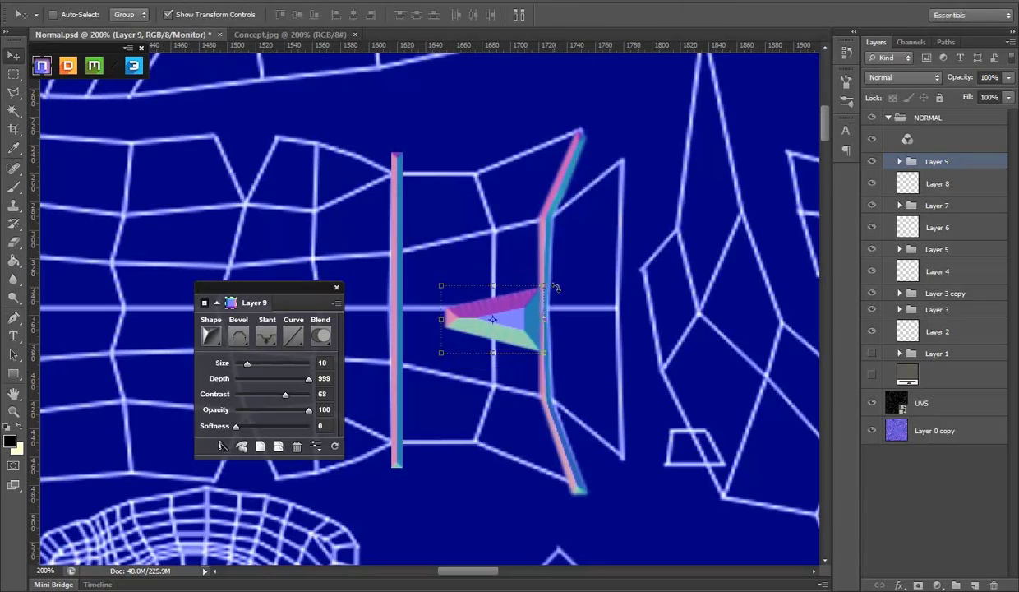
pyautogui.moveTo(555, 287); pyautogui.dragTo(423, 285)
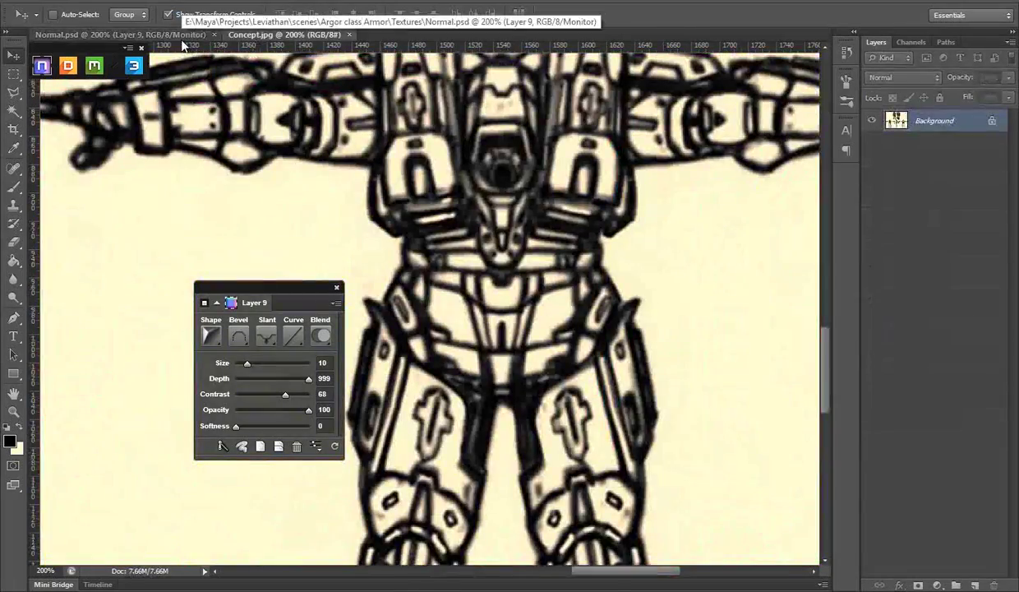
pyautogui.click(182, 35)
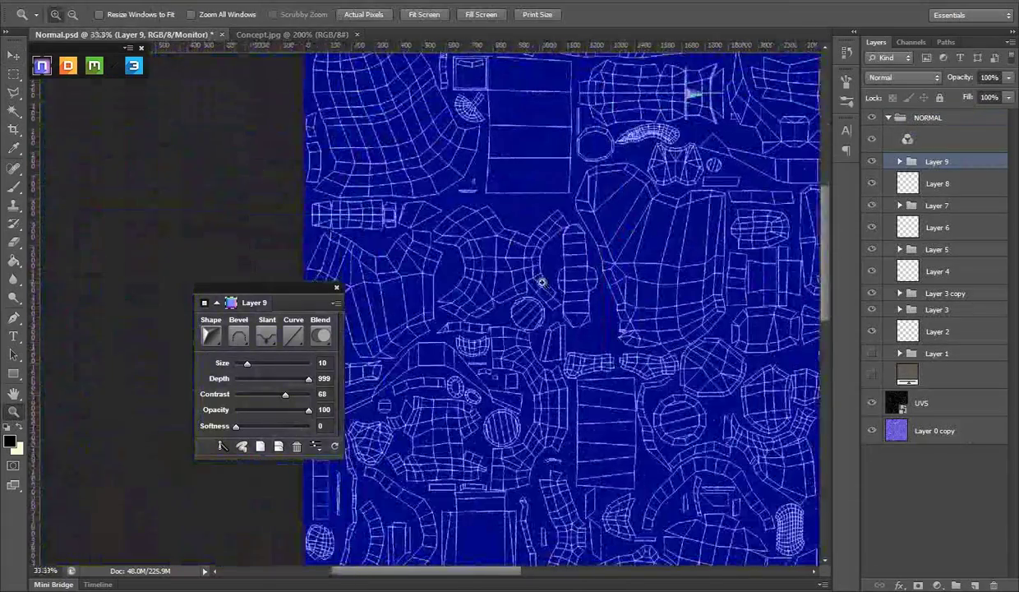
# - Pan to another UV area, compare with Concept.jpg, and re-show the UV wireframe on Normal.psd
pyautogui.moveTo(542, 282); pyautogui.dragTo(400, 325)
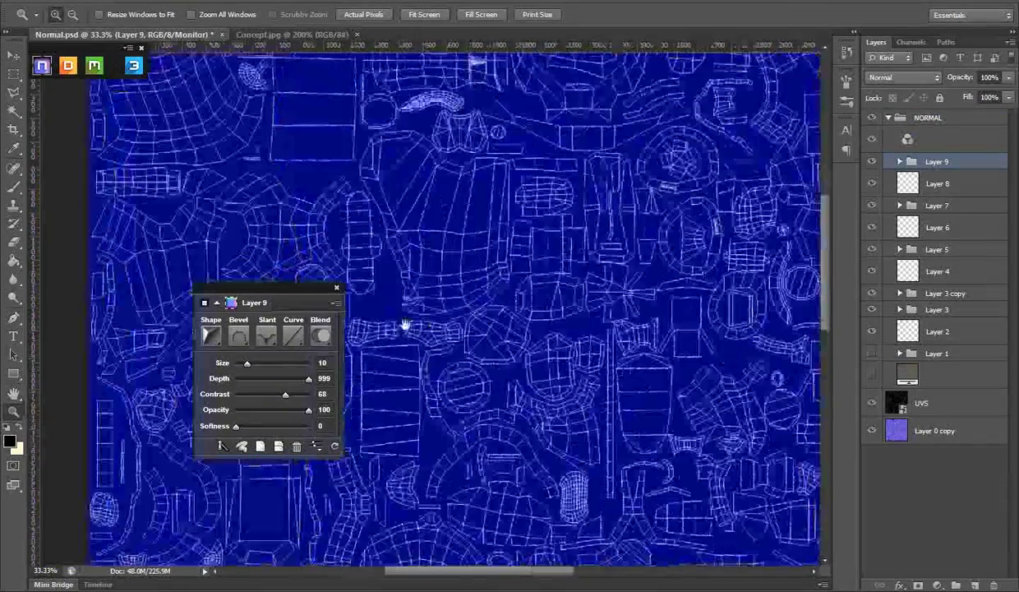
pyautogui.scroll(-2, 432, 510)
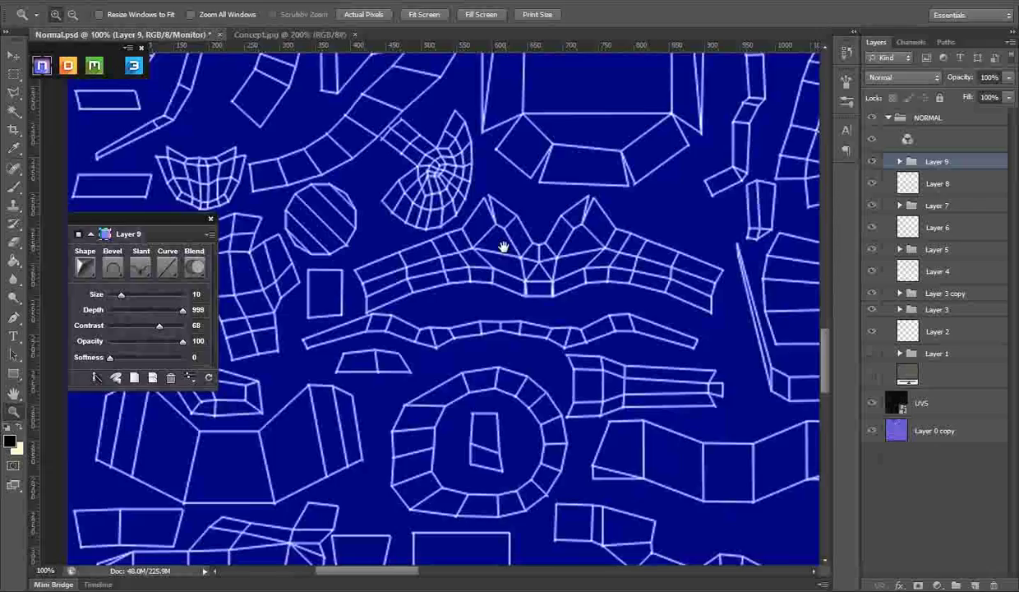
pyautogui.click(872, 403)
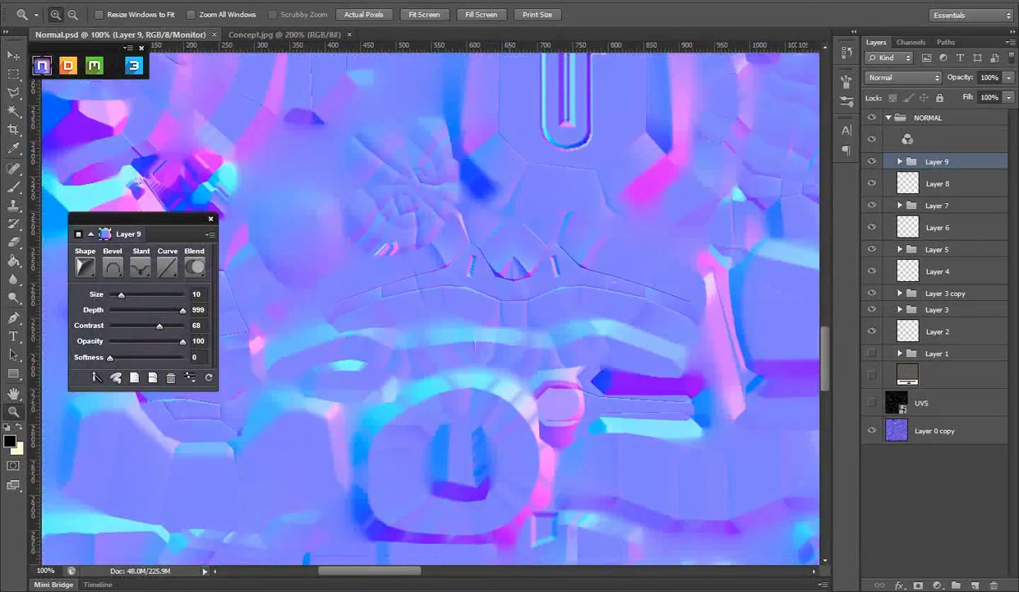
pyautogui.click(255, 35)
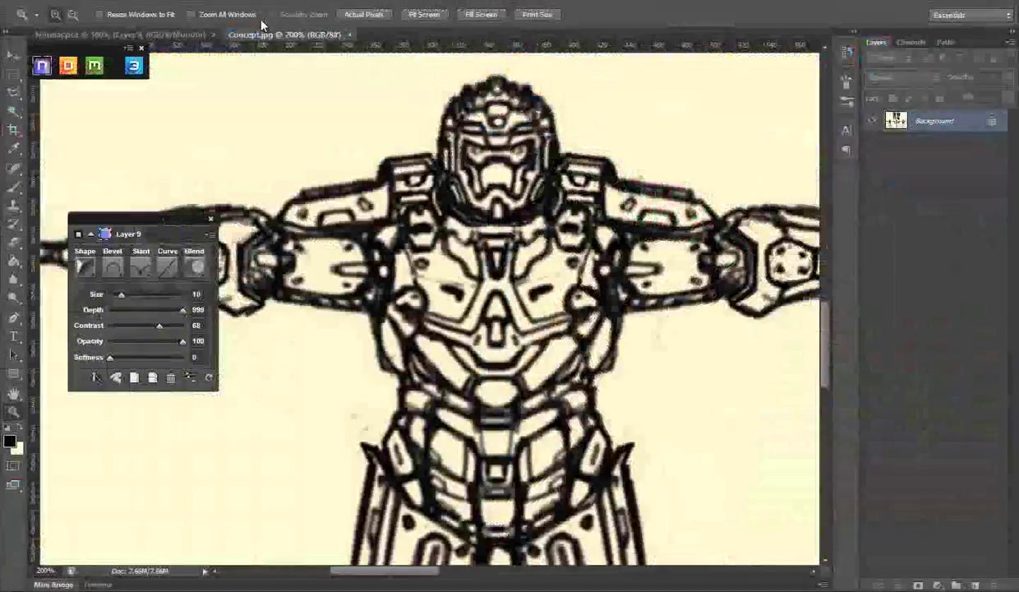
pyautogui.click(175, 35)
pyautogui.click(872, 402)
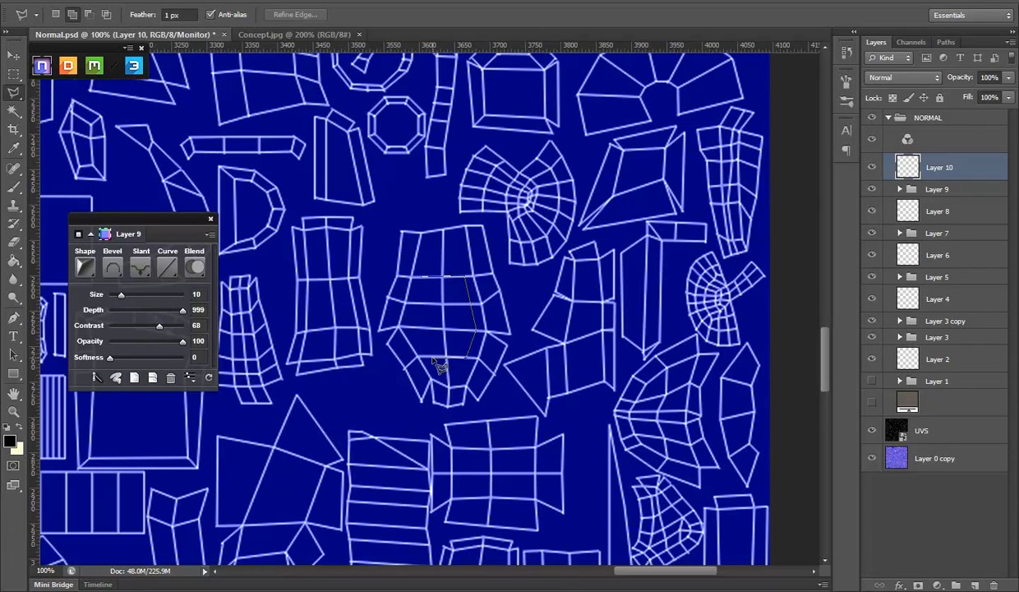
# - Bevel the lassoed hexagon panel and zoom in on it with UVs hidden
pyautogui.click(171, 326)
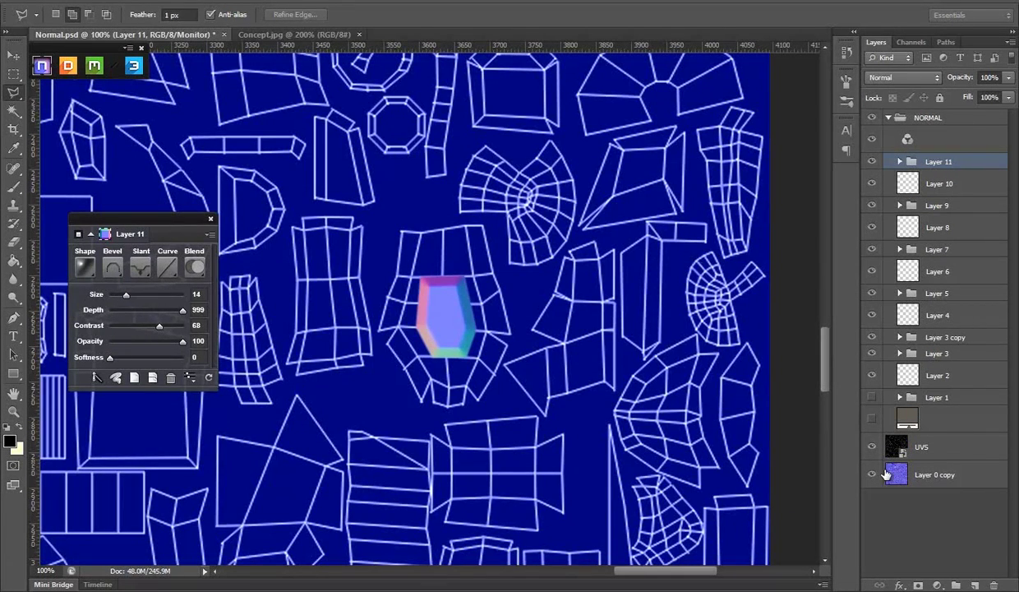
pyautogui.click(871, 447)
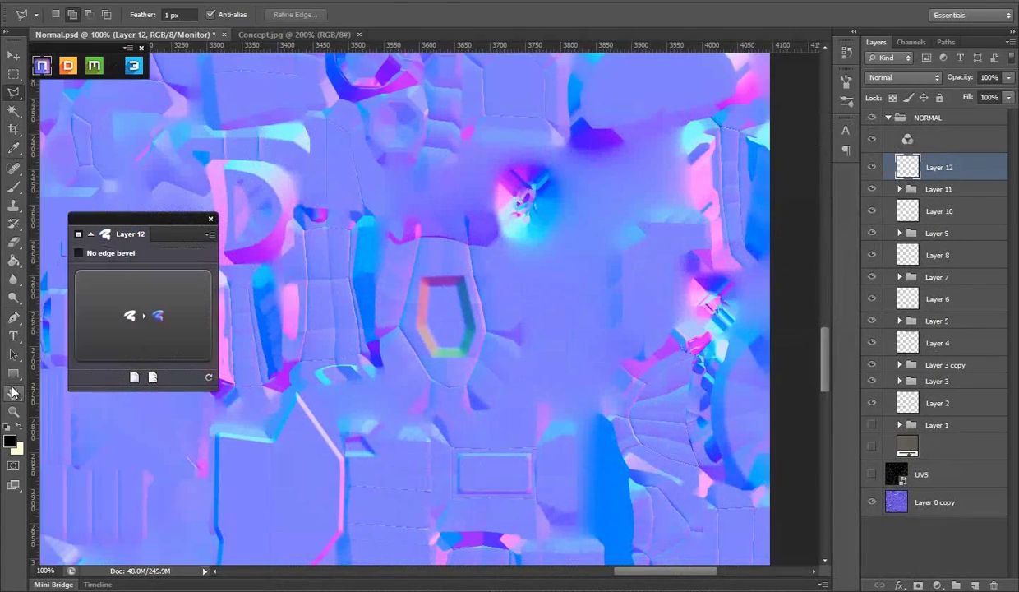
pyautogui.click(13, 411)
pyautogui.click(282, 237)
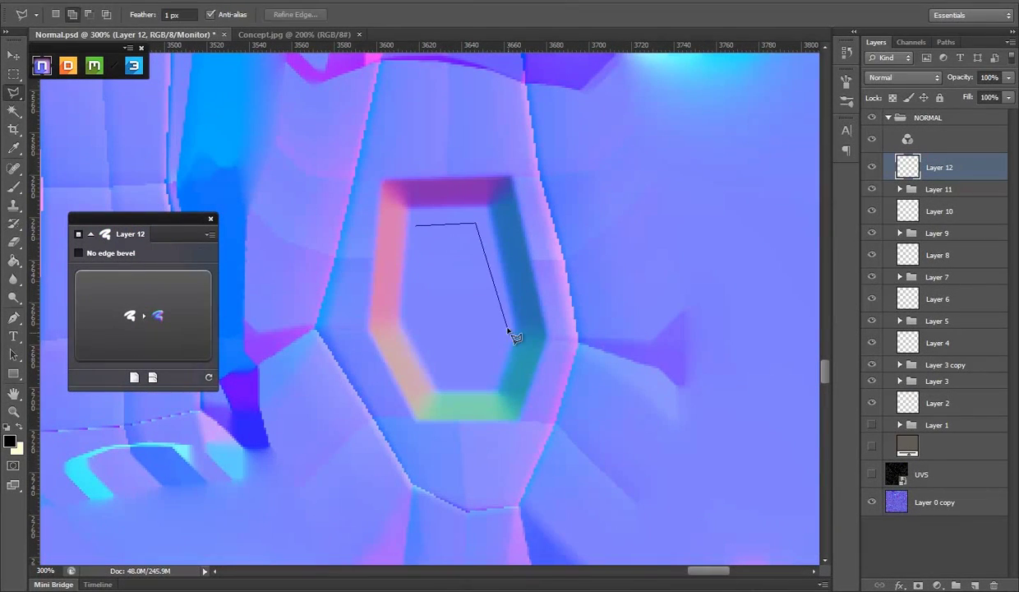
# - Add an inner inset bevel using a Smooth shape preset at size 5
pyautogui.click(415, 227)
pyautogui.click(168, 297)
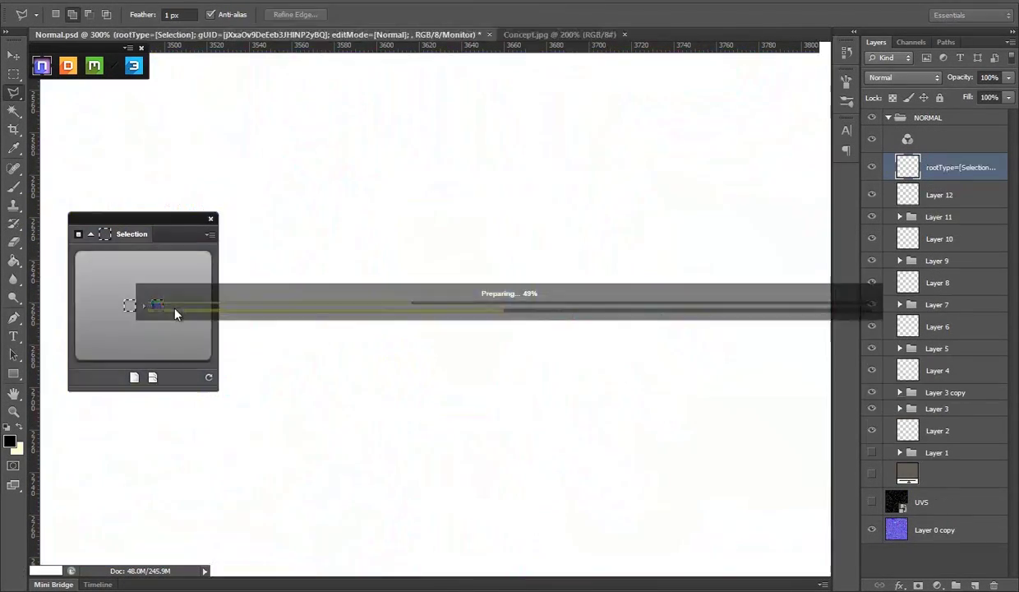
pyautogui.click(85, 266)
pyautogui.click(41, 278)
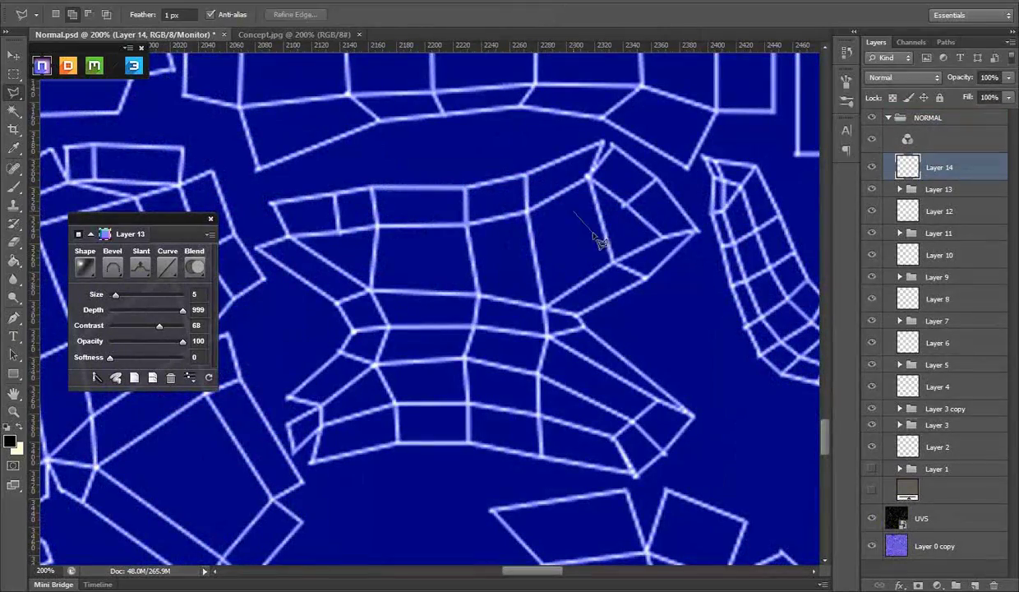
# - Bevel the triangle outline at size 7 with a Half Round curve profile
pyautogui.click(576, 221)
pyautogui.click(167, 265)
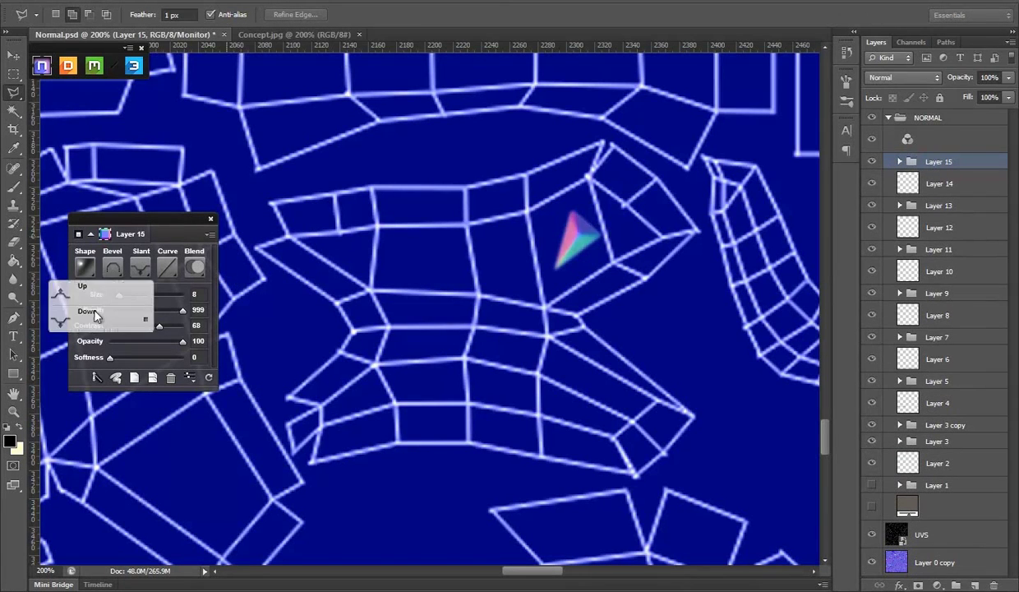
pyautogui.moveTo(121, 293); pyautogui.dragTo(118, 299)
pyautogui.rightClick(118, 301)
pyautogui.click(107, 319)
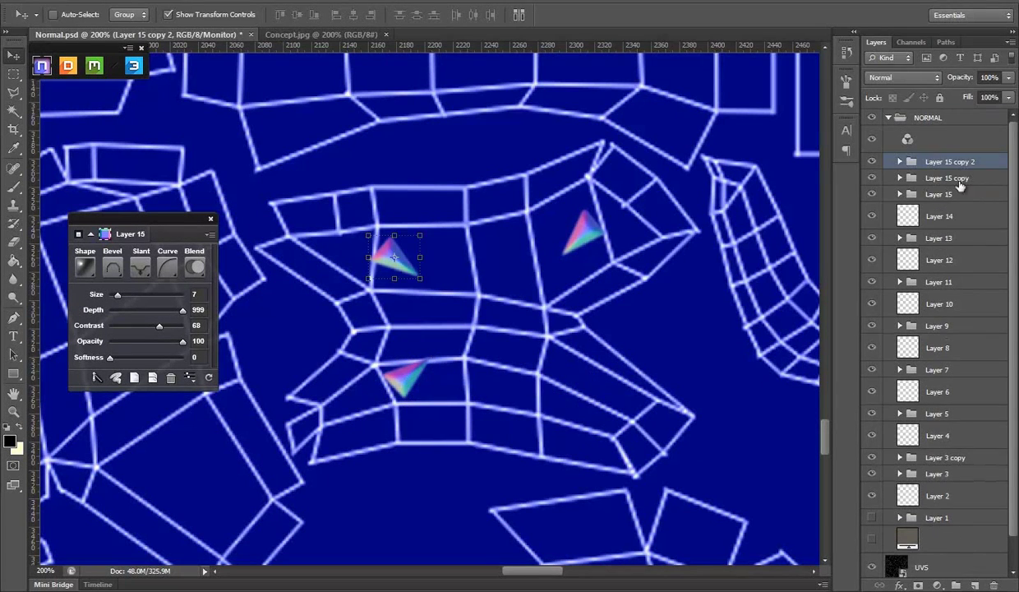
# - Spread three copies of the triangle across the panel and preview without UVs
pyautogui.hotkey('ctrl', 't')
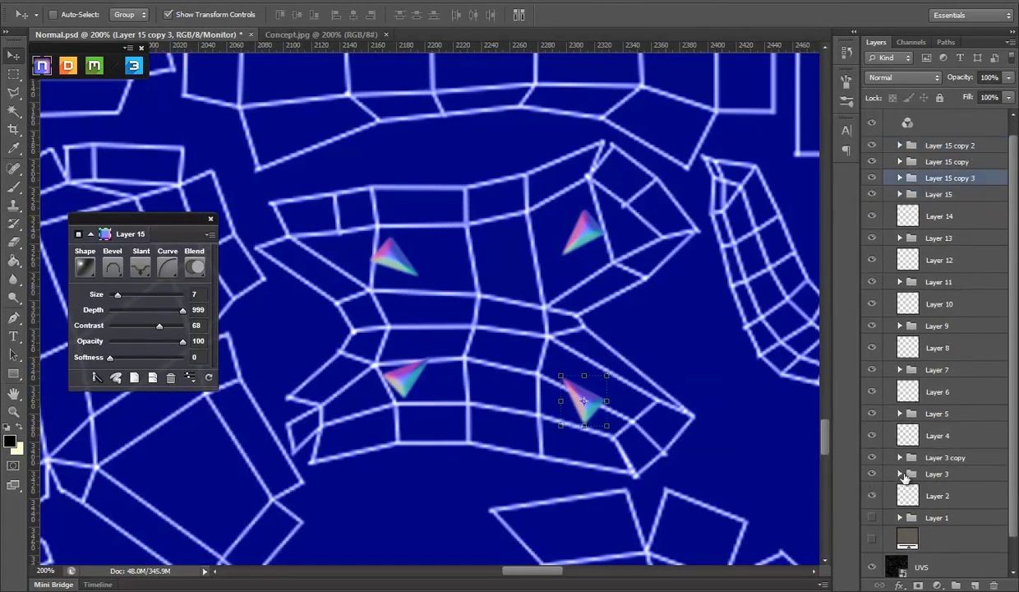
pyautogui.scroll(-1, 904, 477)
pyautogui.click(871, 536)
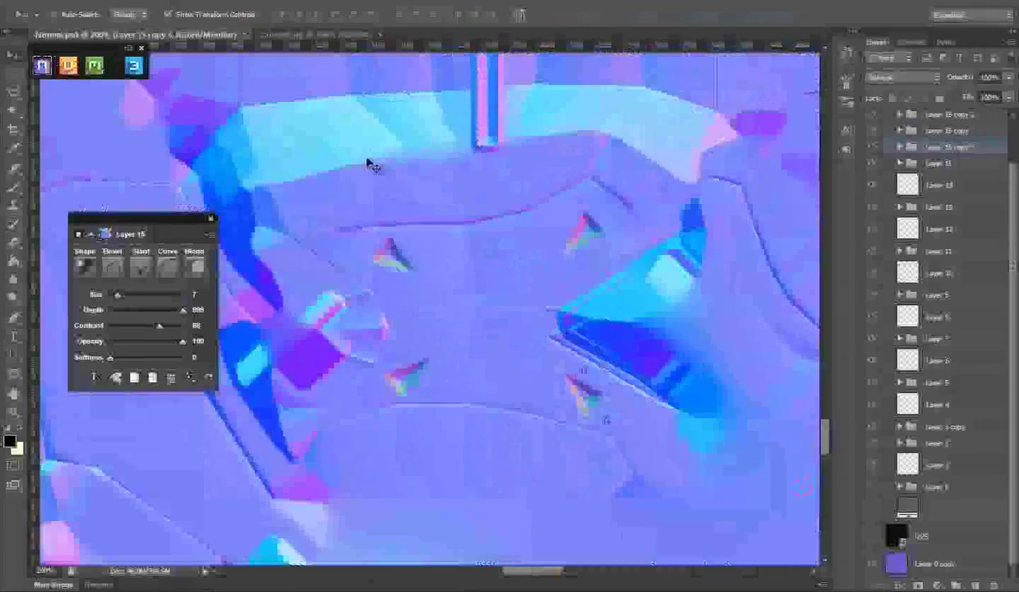
pyautogui.click(304, 36)
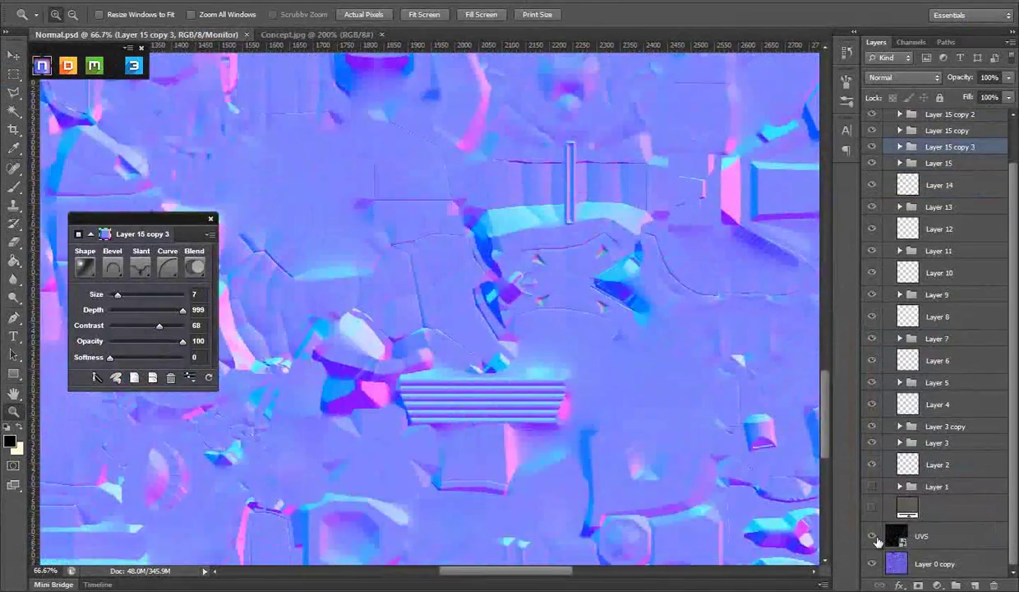
# - Bevel a round rivet with the Valley - High profile and duplicate it beside the first
pyautogui.click(872, 536)
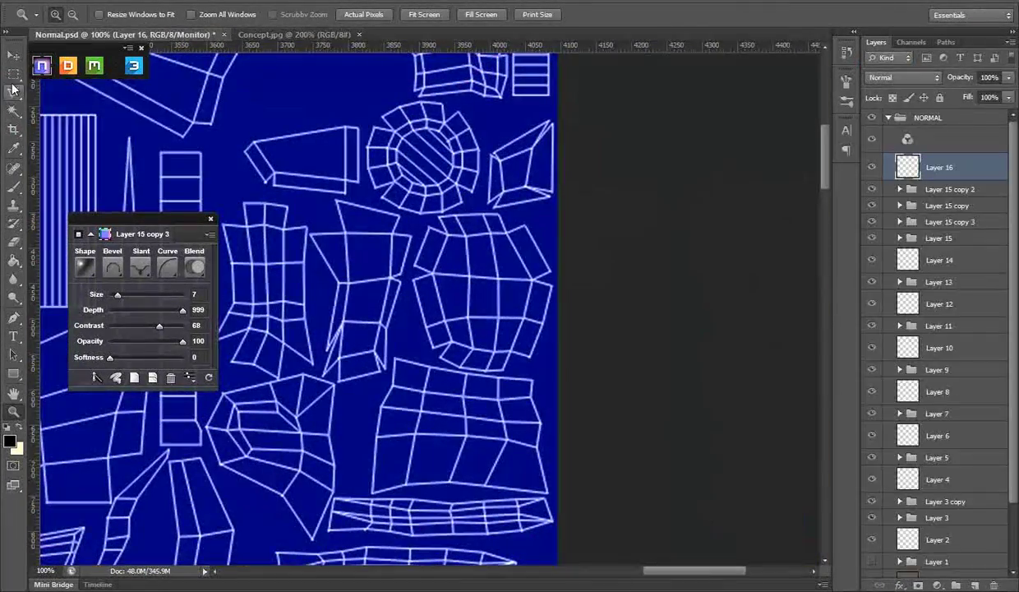
pyautogui.click(457, 261)
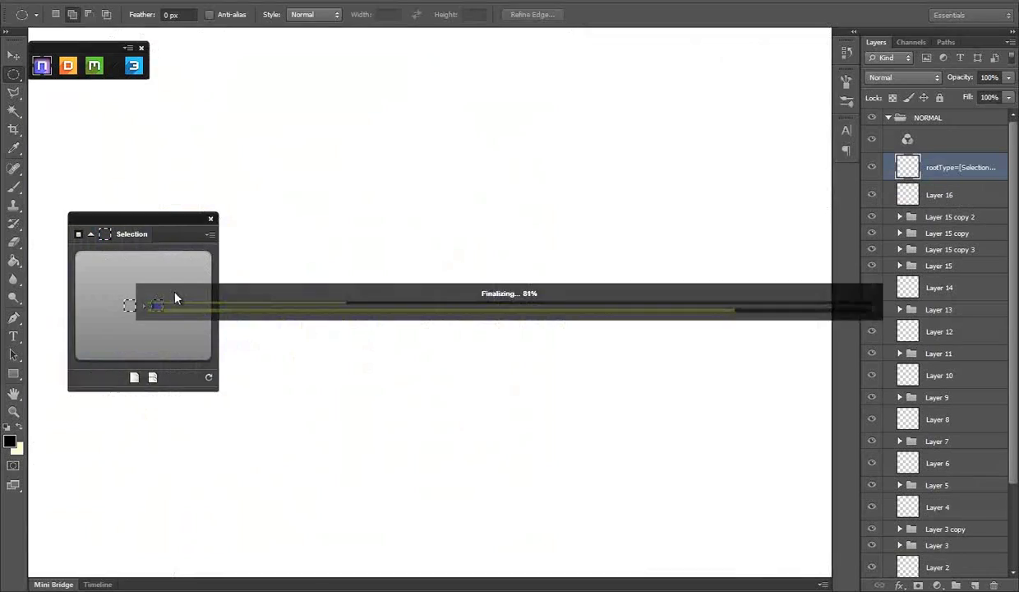
pyautogui.click(167, 265)
pyautogui.click(92, 467)
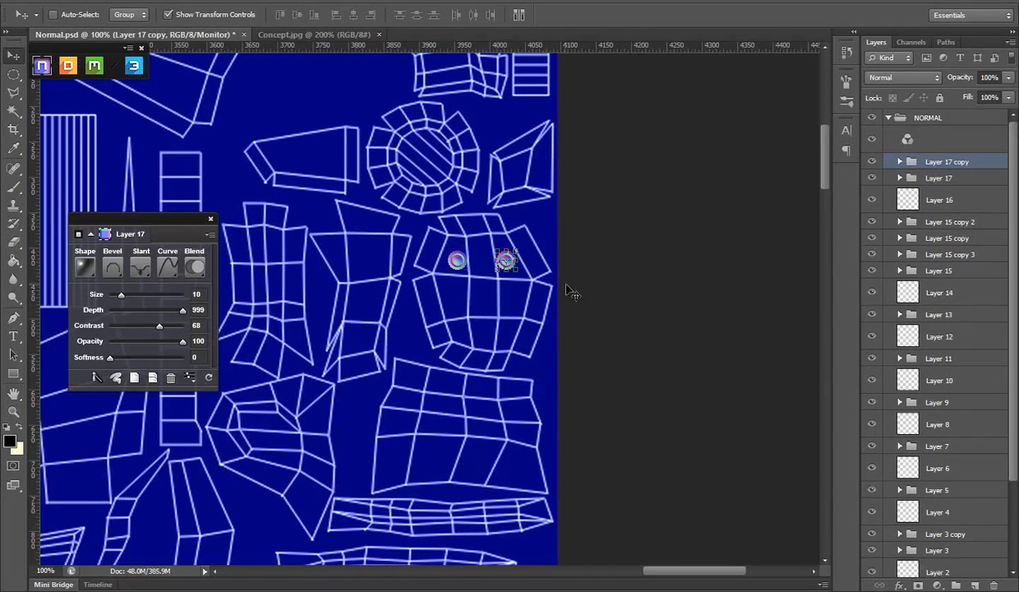
pyautogui.moveTo(546, 365); pyautogui.dragTo(526, 358)
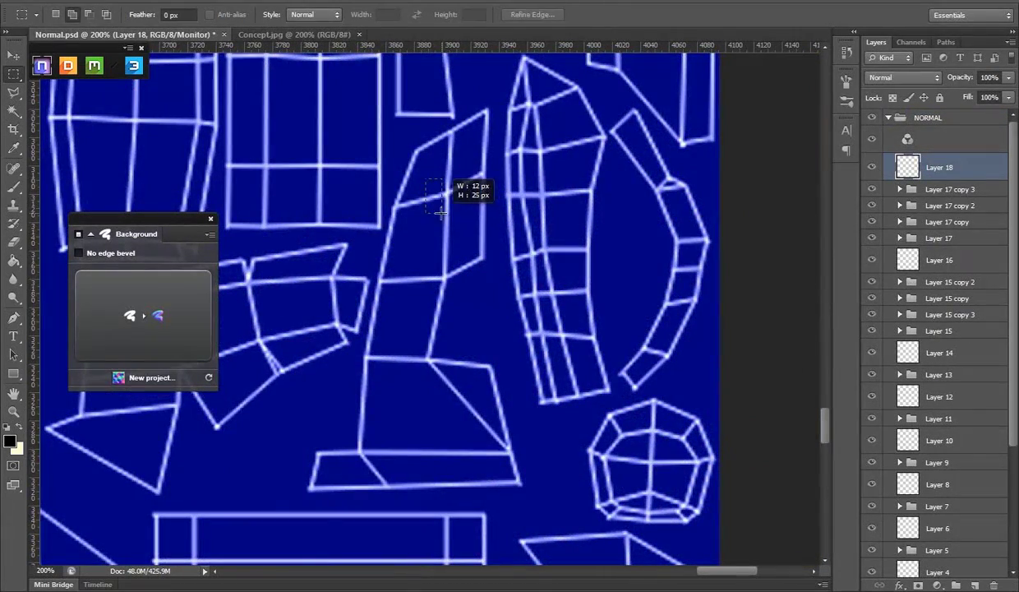
# - Bevel the marquee selection with a Valley - High curve, then zoom into the concept sketch's torso
pyautogui.click(143, 315)
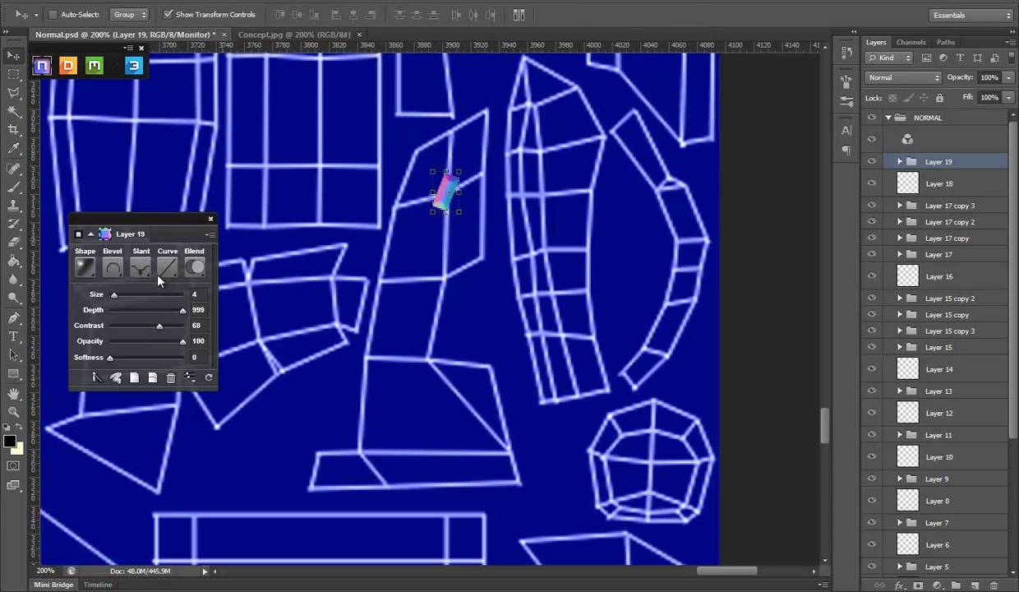
pyautogui.click(90, 468)
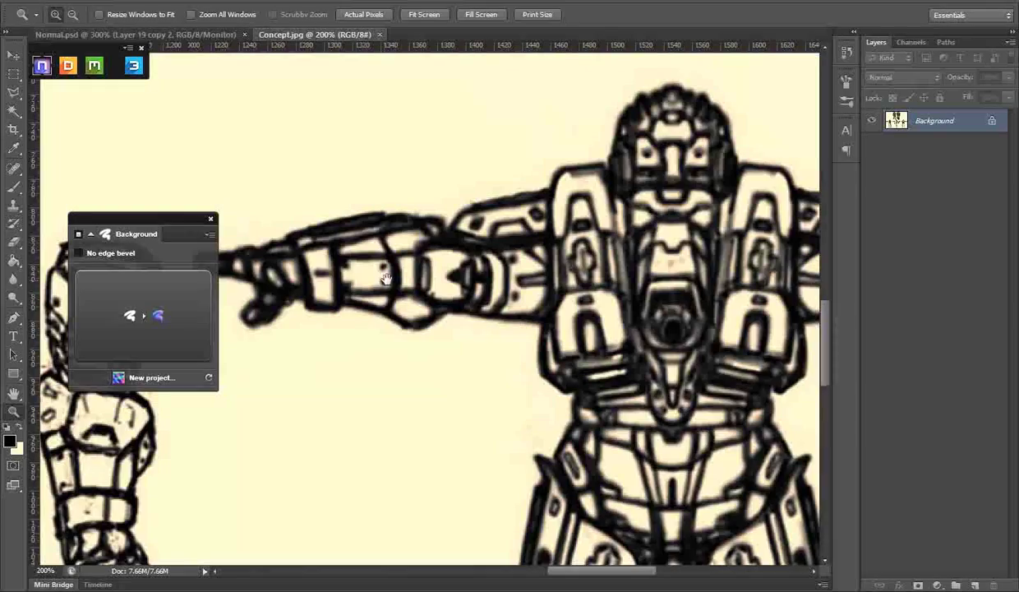
pyautogui.click(386, 279)
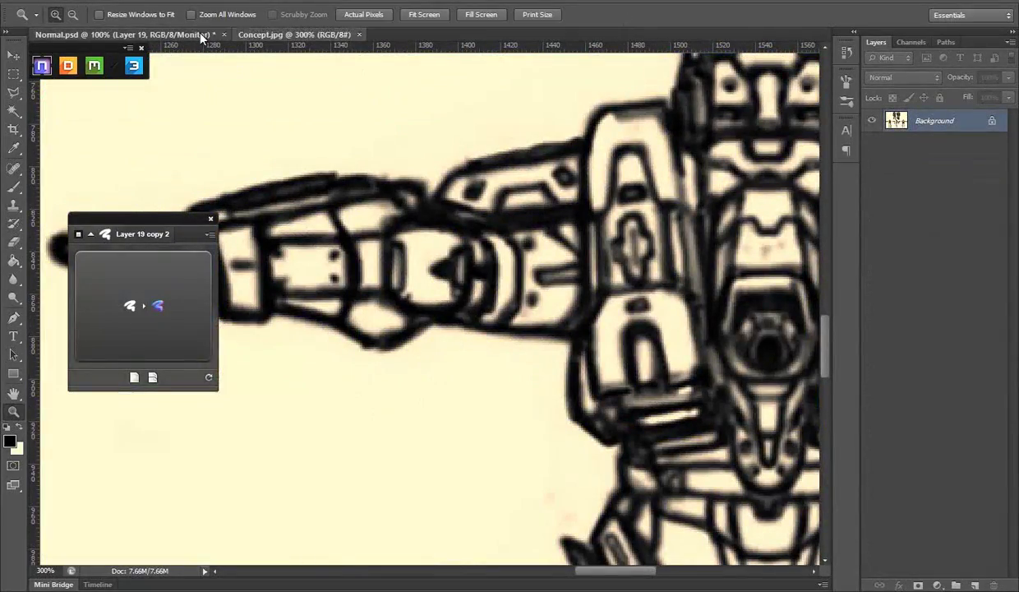
# - Polygon-lasso a tapered inset in the lower UV shell and bevel it with a Notched Slope slant
pyautogui.click(198, 35)
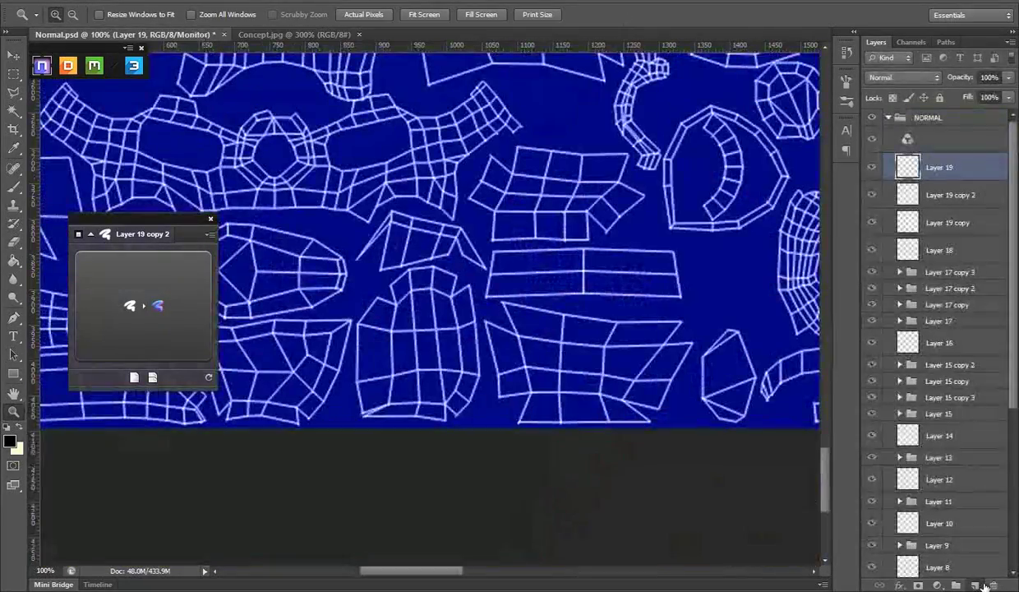
pyautogui.press('l')
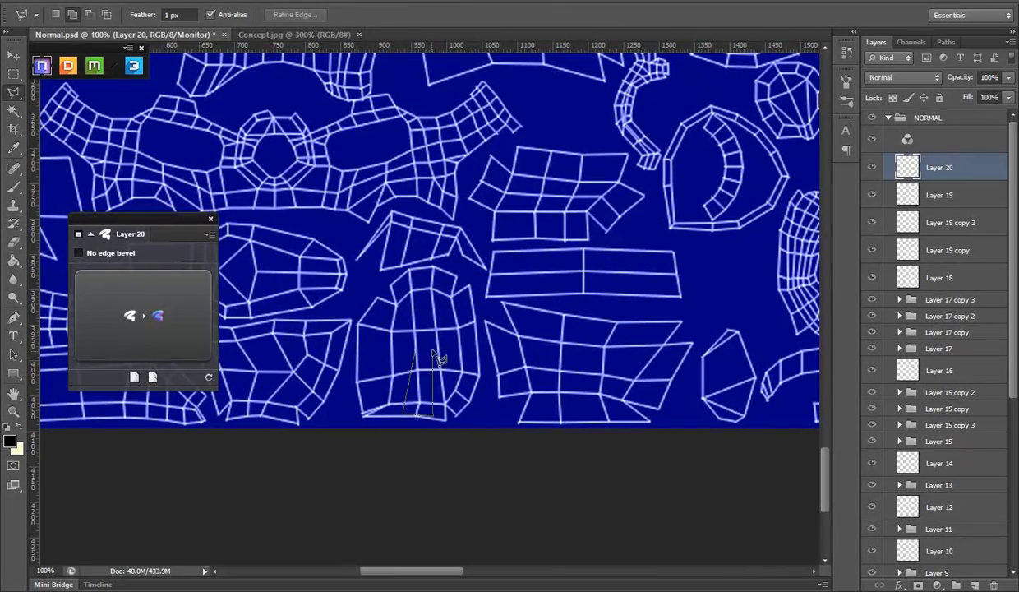
pyautogui.click(196, 316)
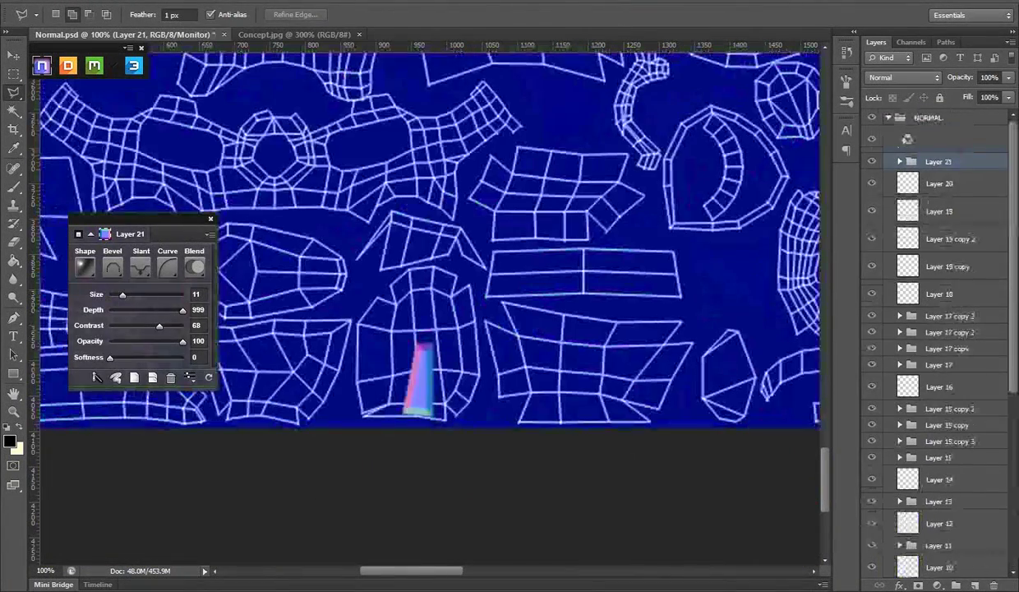
pyautogui.click(12, 77)
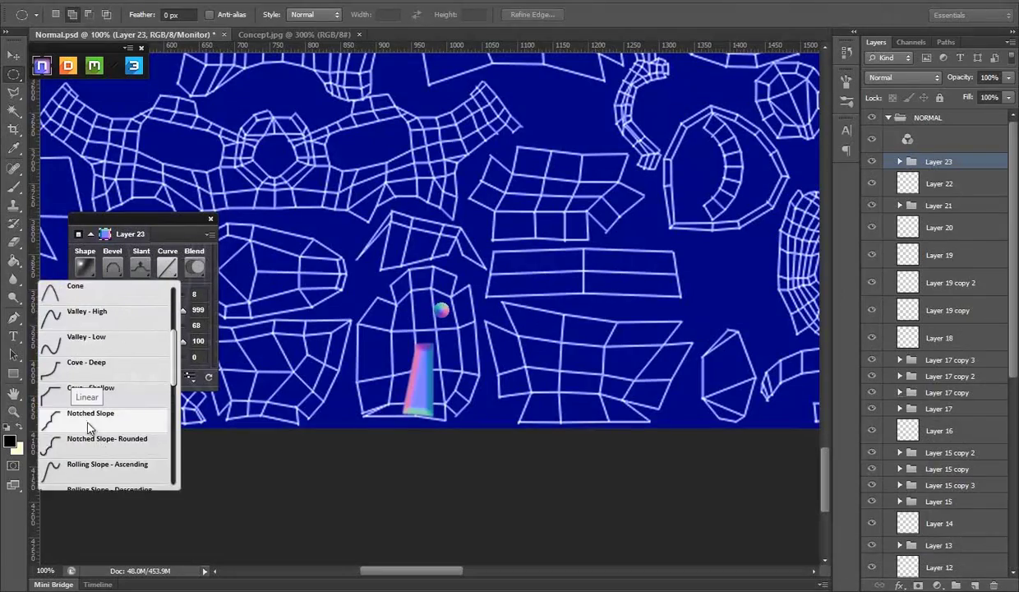
pyautogui.click(90, 419)
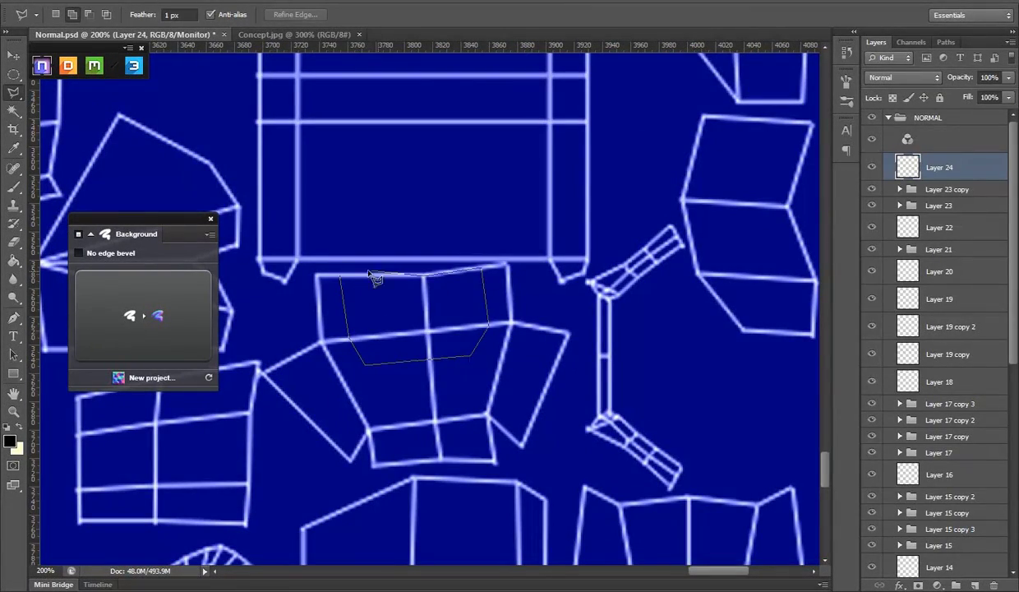
# - Bevel the upper panel outline using a bevel preset at size 8
pyautogui.click(154, 300)
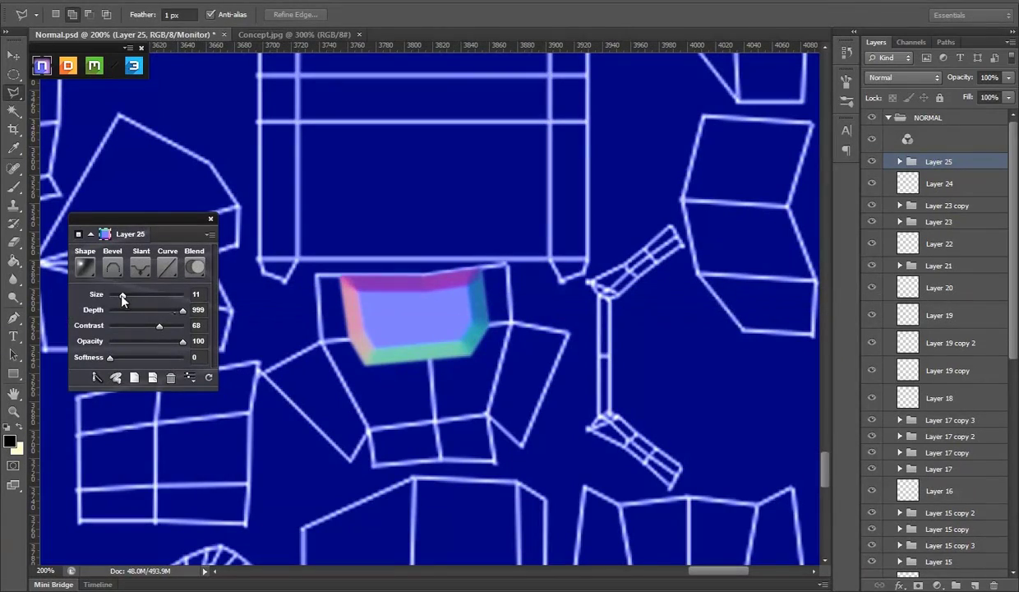
pyautogui.click(113, 265)
pyautogui.scroll(-3, 91, 379)
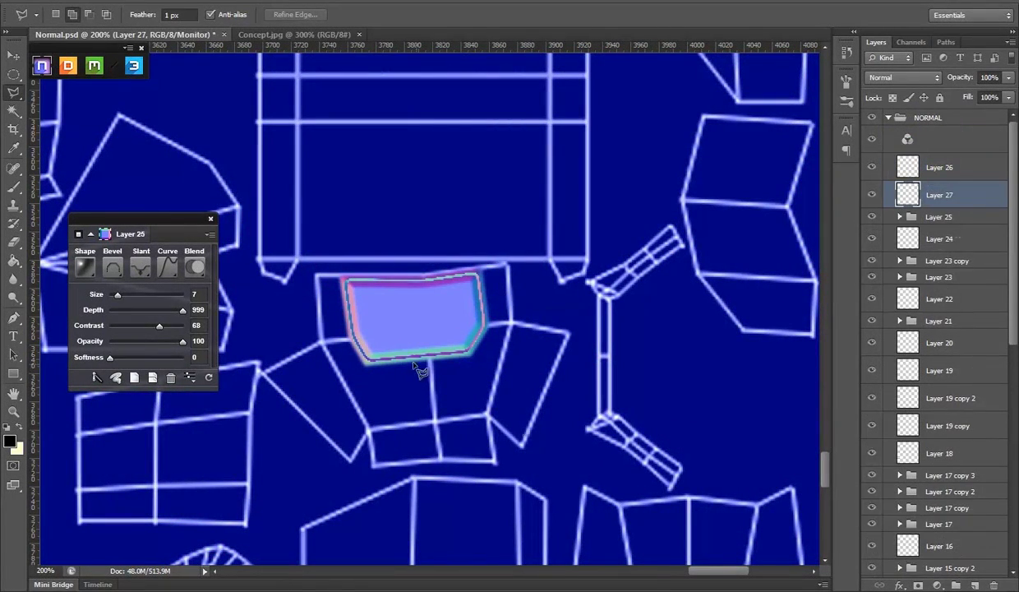
pyautogui.moveTo(117, 295); pyautogui.dragTo(120, 296)
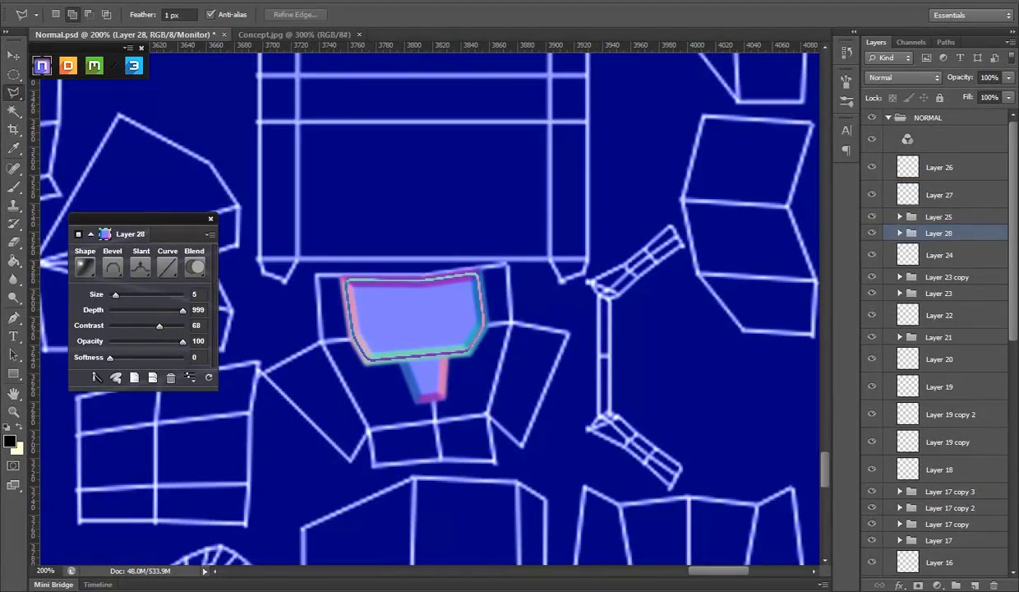
# - Add the bevelled lower inset panel, hide the UV wireframe, and save Normal.psd
pyautogui.press('v')
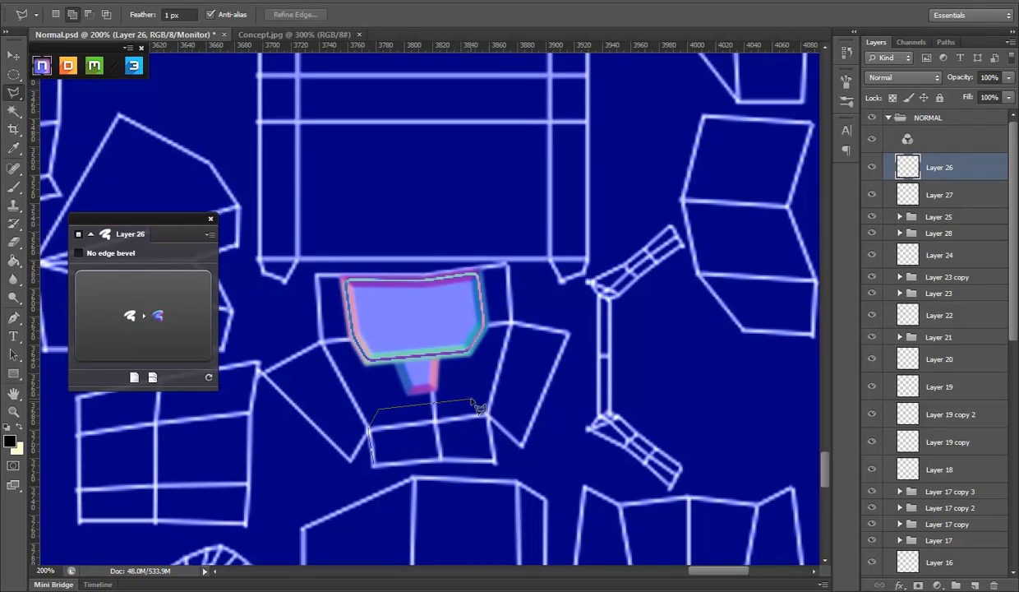
pyautogui.click(123, 298)
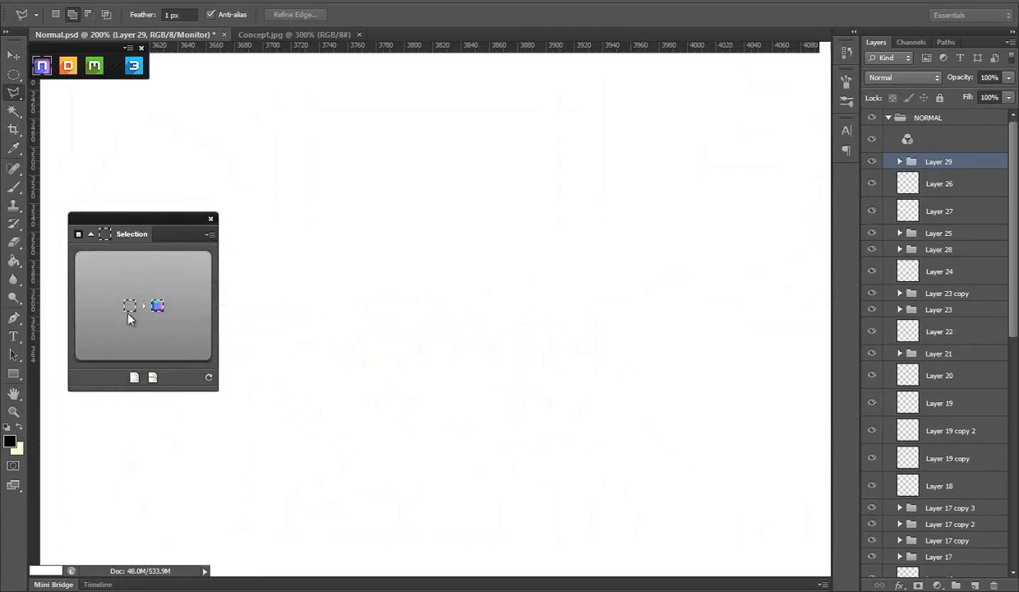
pyautogui.scroll(-10, 986, 437)
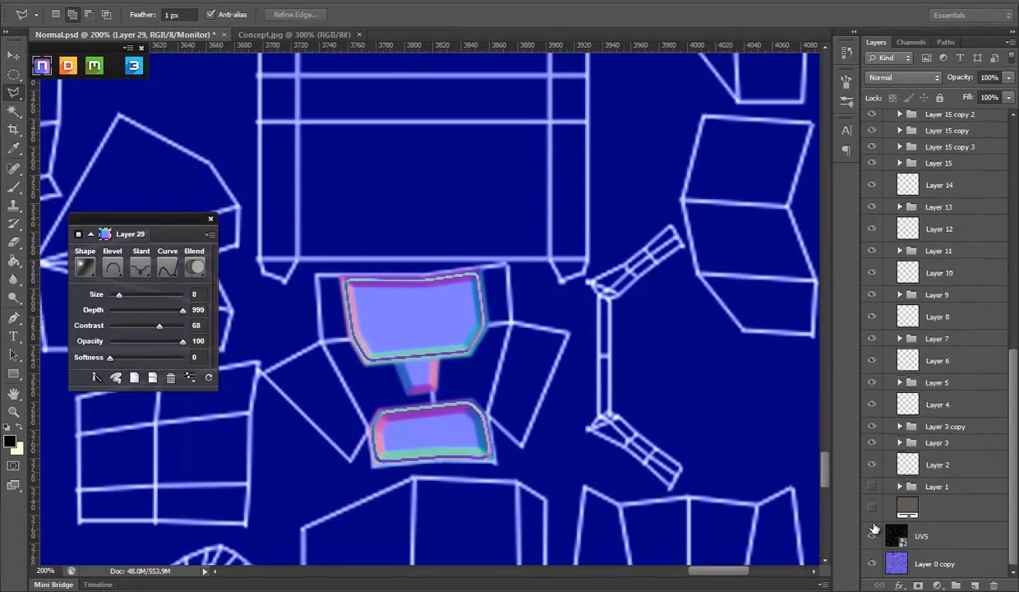
pyautogui.click(871, 536)
pyautogui.hotkey('ctrl', 's')
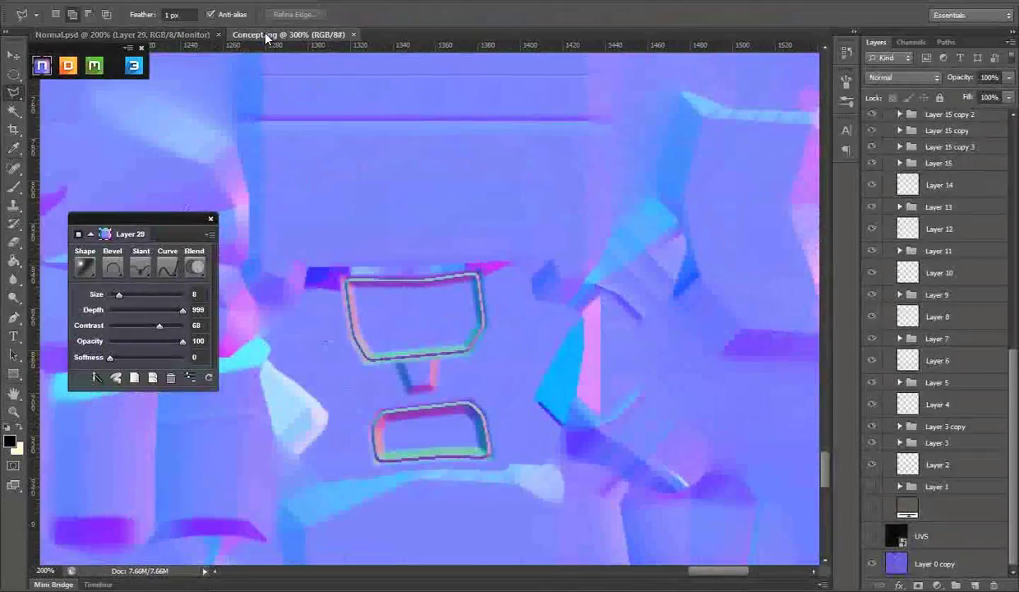
# - Convert the L-shaped outline into a small nDo bevelled slot with an S-curve profile
pyautogui.click(267, 35)
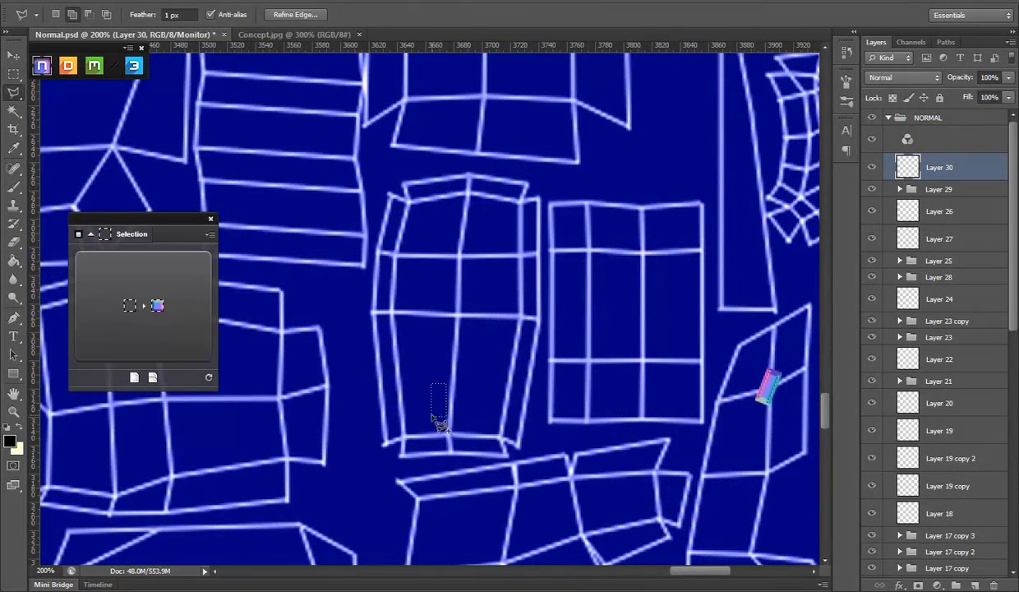
pyautogui.click(137, 305)
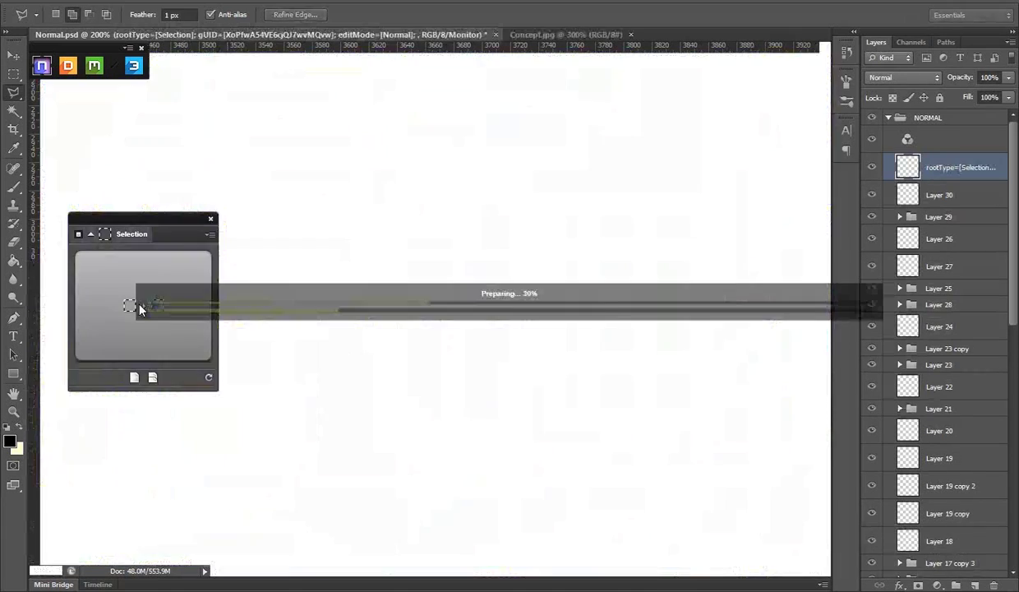
pyautogui.moveTo(119, 295); pyautogui.dragTo(114, 296)
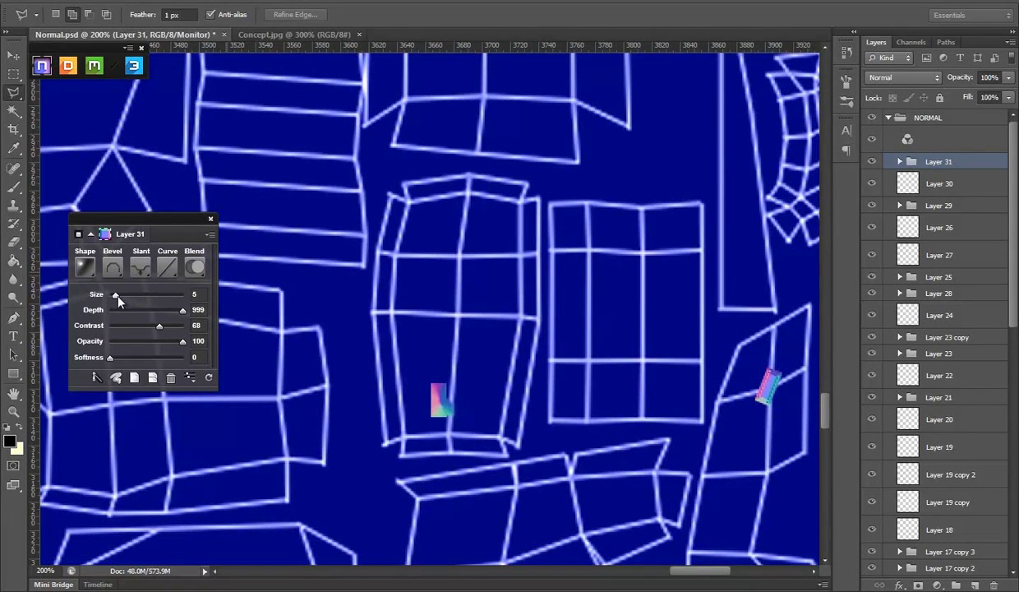
pyautogui.click(107, 388)
pyautogui.moveTo(114, 294); pyautogui.dragTo(113, 296)
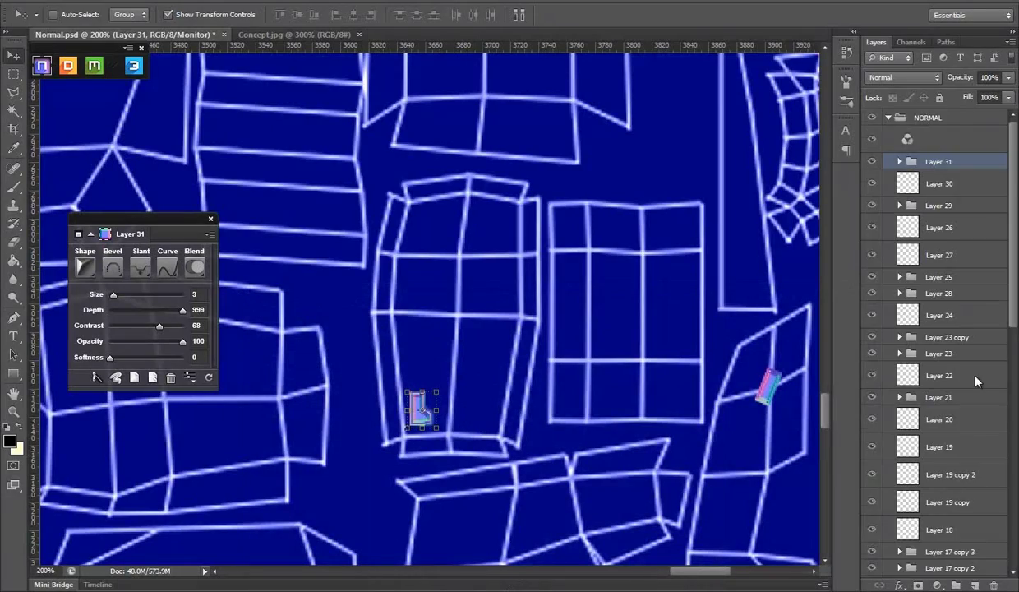
# - Duplicate the L-shaped slot beside itself, merge the pair, and move it near the shell's top
pyautogui.scroll(-10, 954, 403)
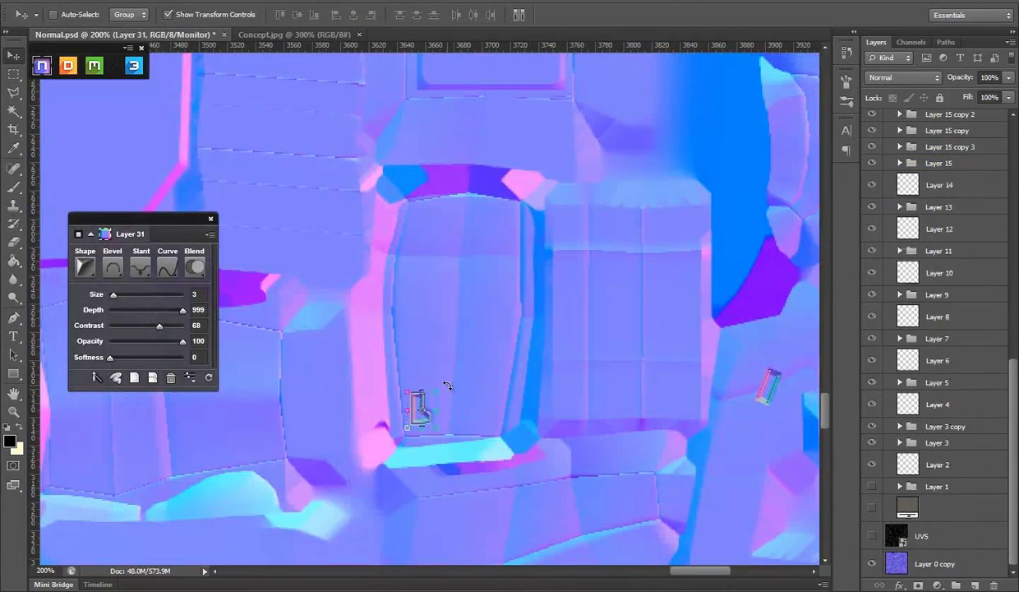
pyautogui.keyDown('alt'); pyautogui.moveTo(468, 384); pyautogui.dragTo(531, 396); pyautogui.keyUp('alt')
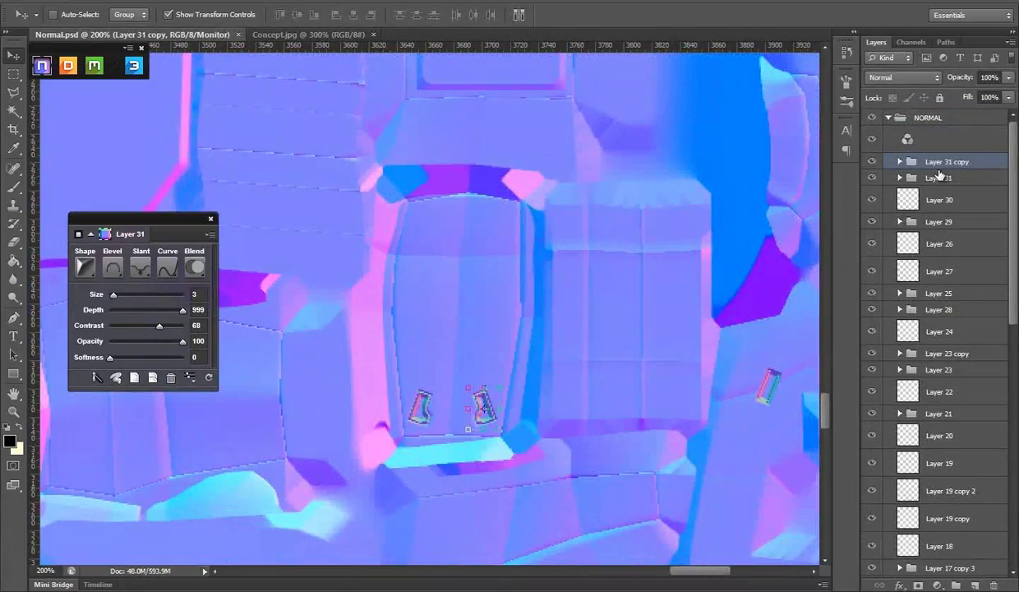
pyautogui.rightClick(940, 175)
pyautogui.click(847, 387)
pyautogui.moveTo(482, 403); pyautogui.dragTo(500, 238)
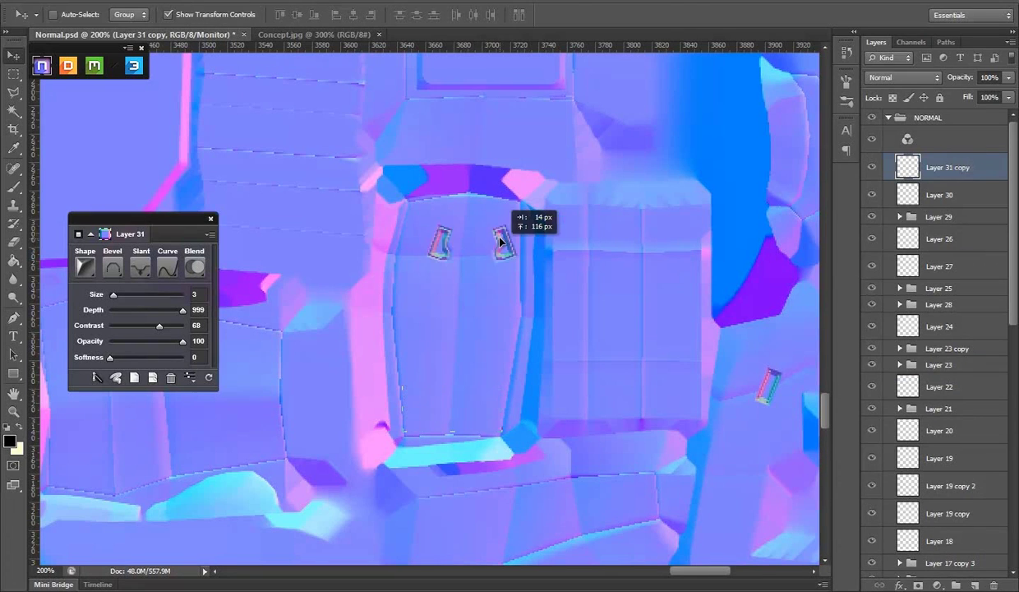
# - On a new layer, turn a circular selection into a round rivet with a different curve profile
pyautogui.click(975, 584)
pyautogui.click(13, 75)
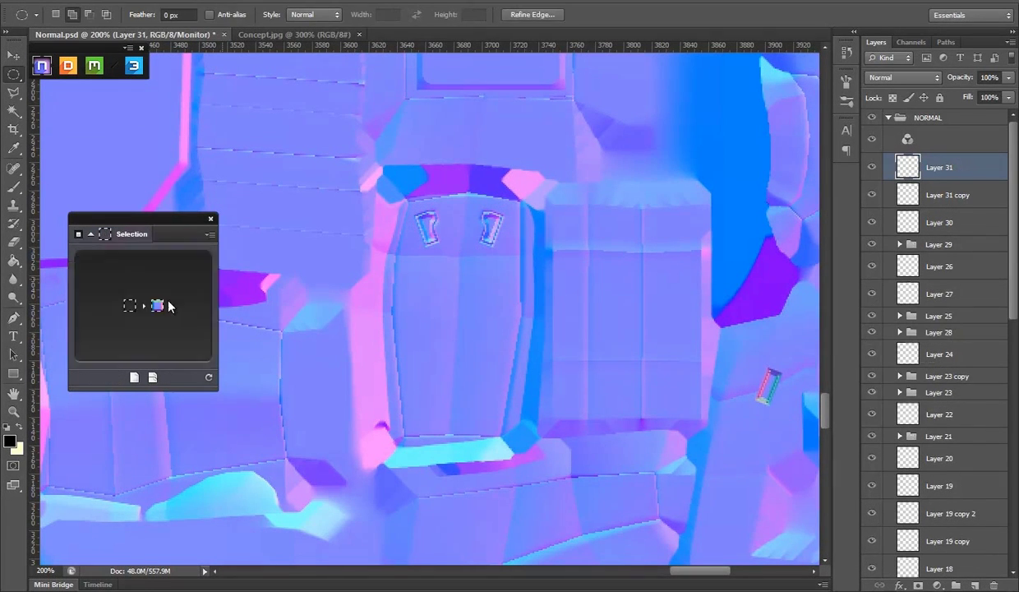
pyautogui.click(165, 304)
pyautogui.click(171, 272)
pyautogui.click(132, 432)
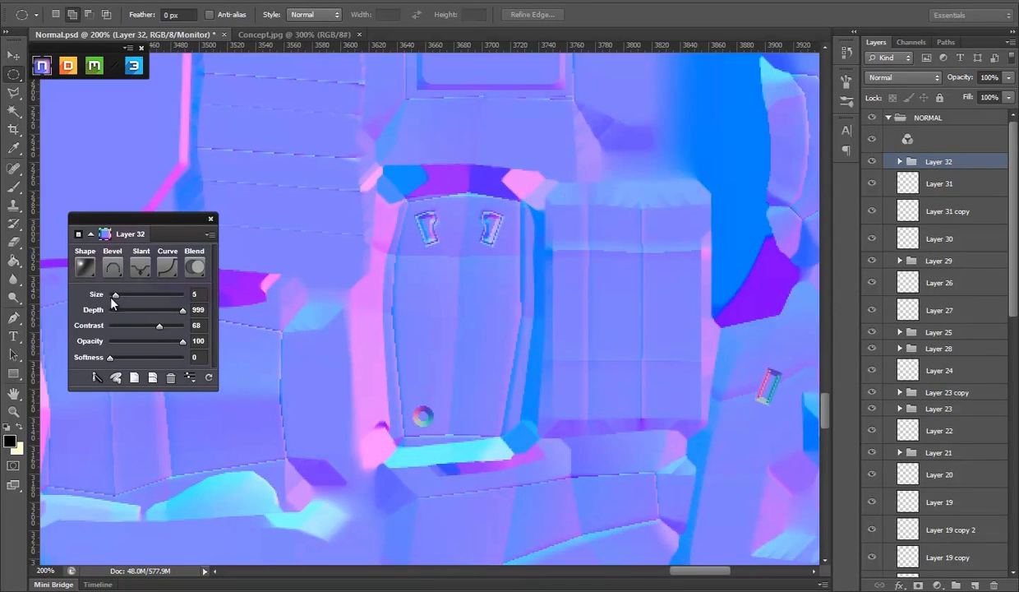
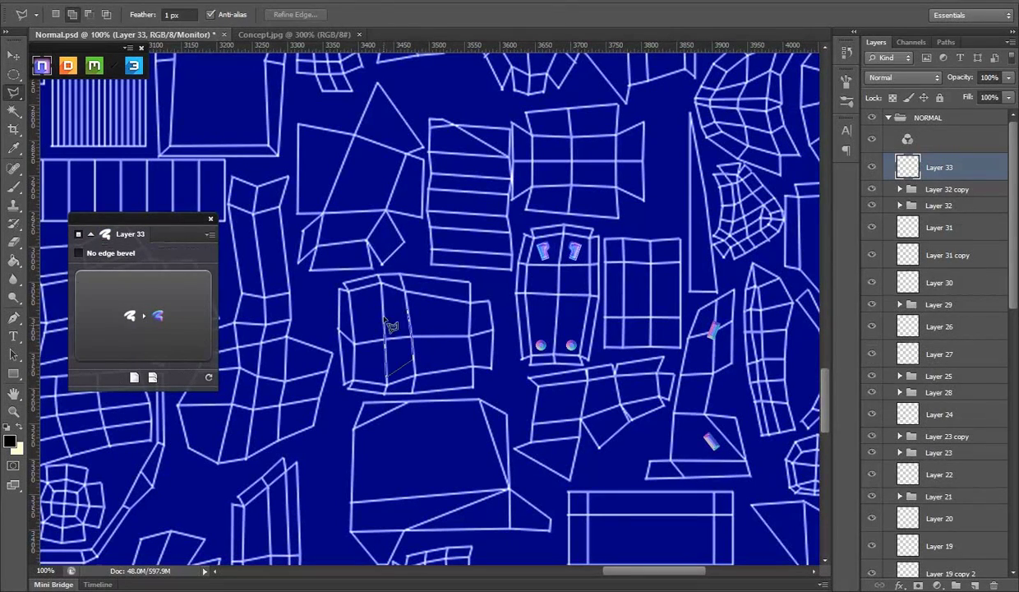
# - Bevel the traced selection left of centre into an inset with a different Curve preset
pyautogui.click(144, 315)
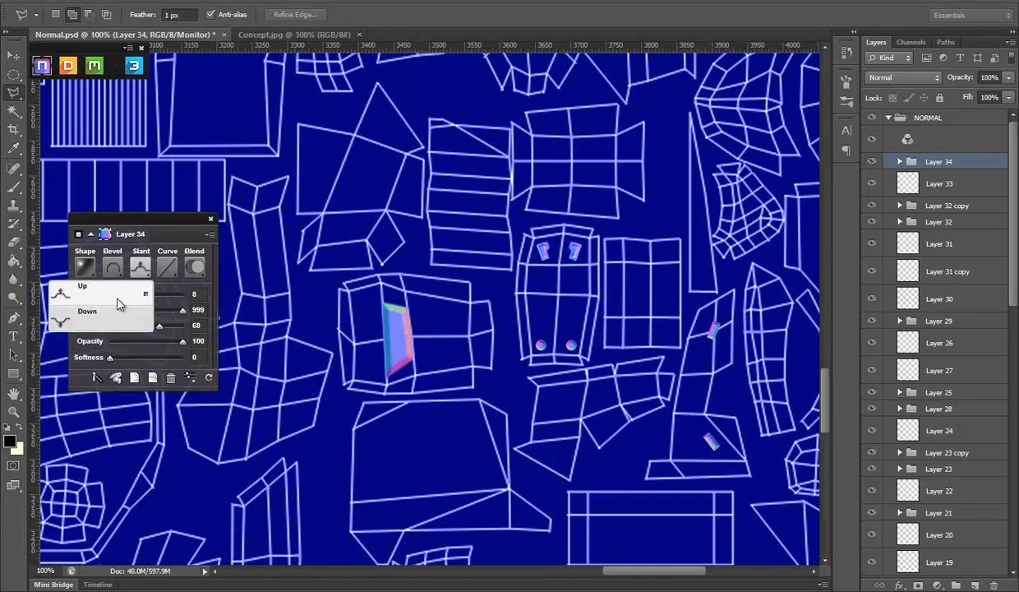
pyautogui.click(90, 417)
pyautogui.scroll(-10, 899, 510)
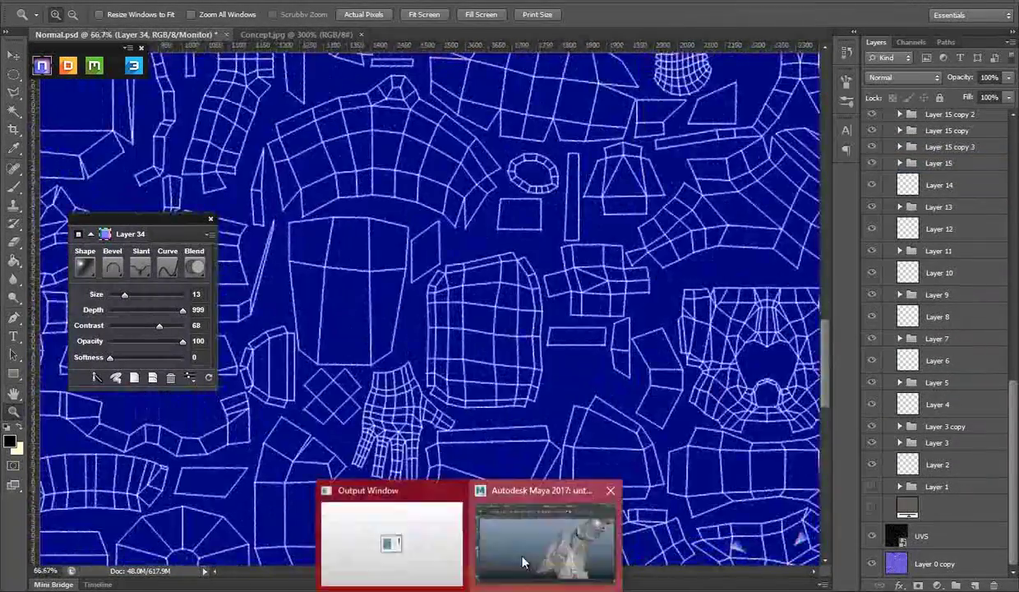
# - Check the Maya UV layout, zoom in on the curved island and start a polygonal lasso
pyautogui.click(546, 539)
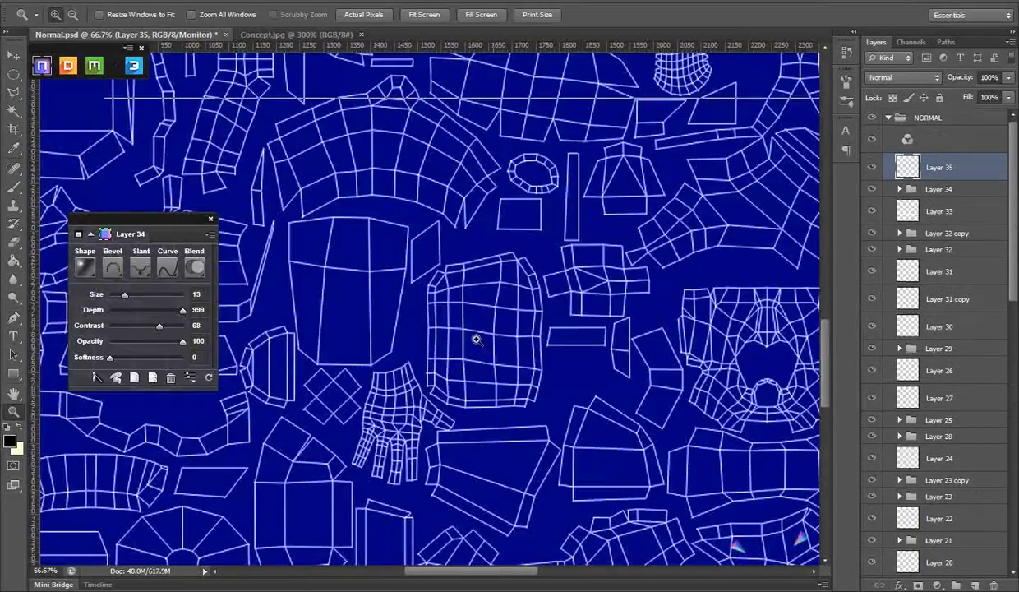
pyautogui.click(476, 340)
pyautogui.click(476, 340)
pyautogui.press('l')
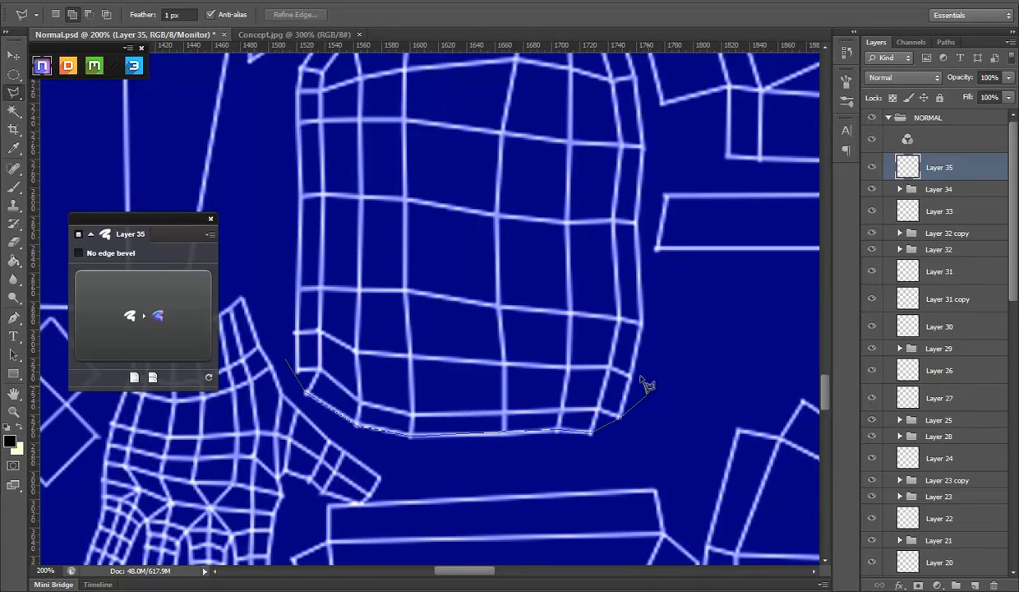
# - Bevel the selection into a stroke and stack duplicates upward along the curved island
pyautogui.click(136, 312)
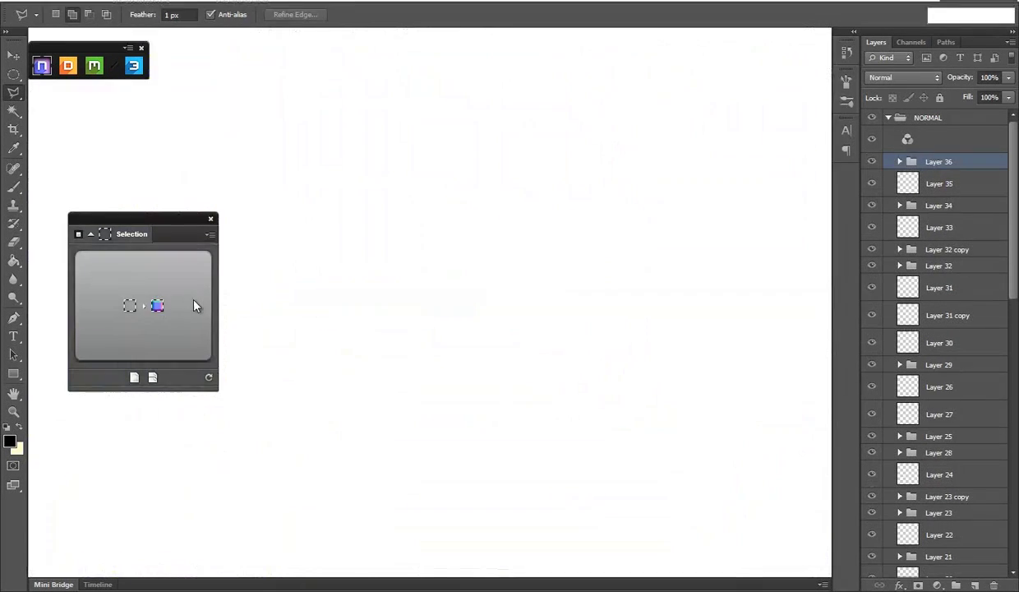
pyautogui.moveTo(529, 386)
pyautogui.mouseDown()
pyautogui.moveTo(510, 340)
pyautogui.moveTo(520, 328)
pyautogui.mouseUp()
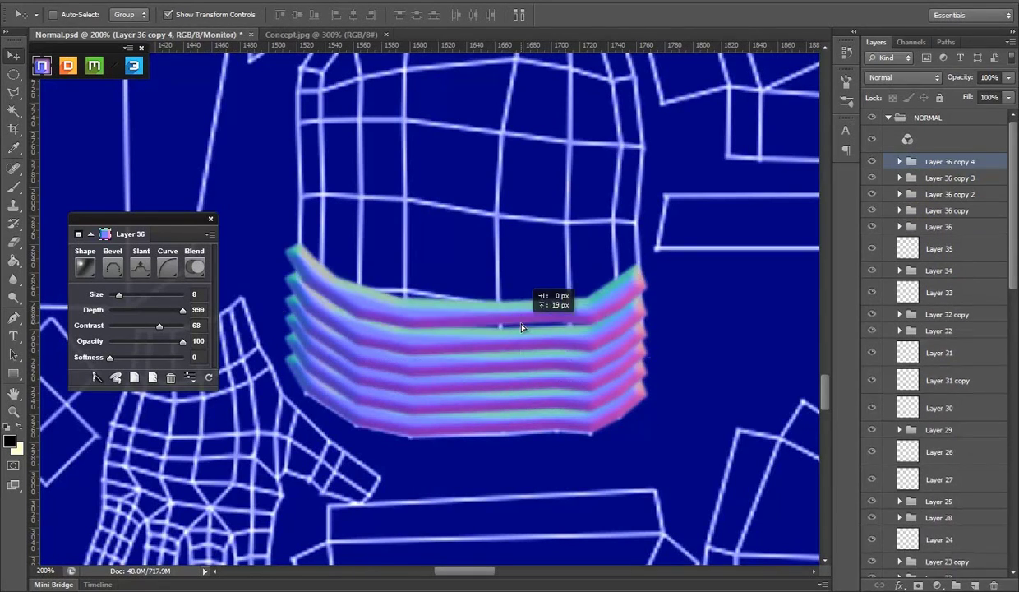
pyautogui.scroll(1, 521, 328)
pyautogui.moveTo(530, 386)
pyautogui.mouseDown()
pyautogui.moveTo(523, 372)
pyautogui.moveTo(518, 407)
pyautogui.moveTo(528, 380)
pyautogui.moveTo(505, 338)
pyautogui.moveTo(521, 263)
pyautogui.mouseUp()
pyautogui.scroll(1, 524, 372)
pyautogui.scroll(1, 518, 407)
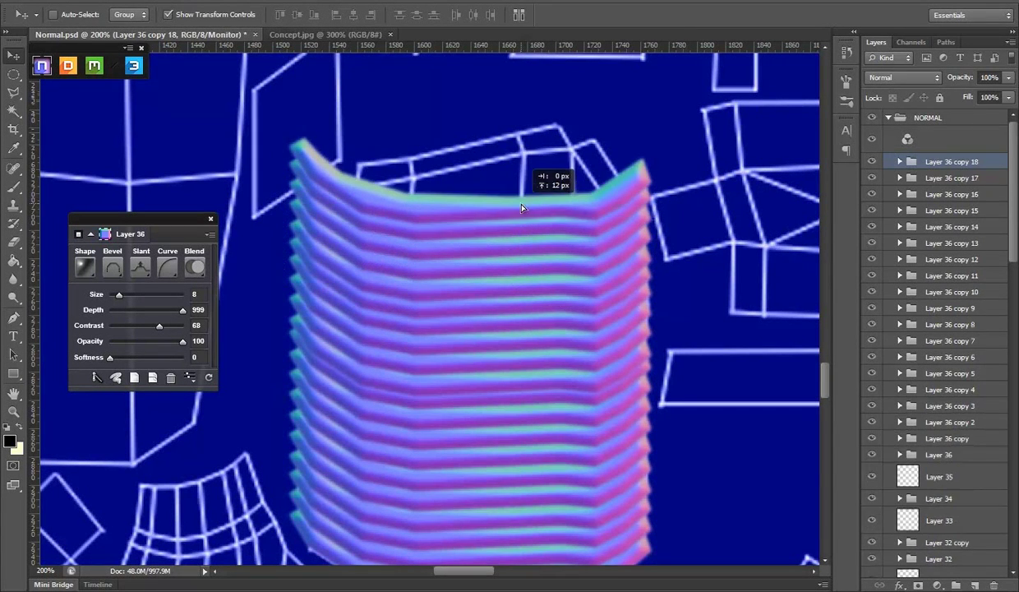
# - Merge all the stroke copies into one layer and hide it
pyautogui.keyDown('shift'); pyautogui.click(939, 520); pyautogui.keyUp('shift')
pyautogui.rightClick(945, 162)
pyautogui.click(933, 398)
pyautogui.click(872, 166)
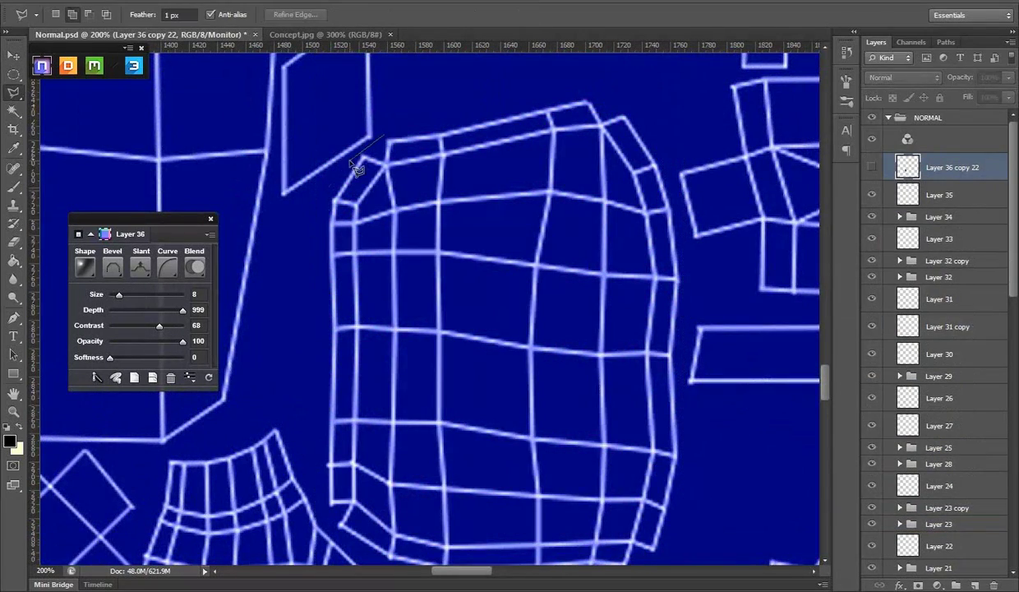
pyautogui.scroll(-3, 328, 516)
pyautogui.hscroll(1, 329, 517)
pyautogui.scroll(3, 656, 238)
pyautogui.hscroll(1, 642, 233)
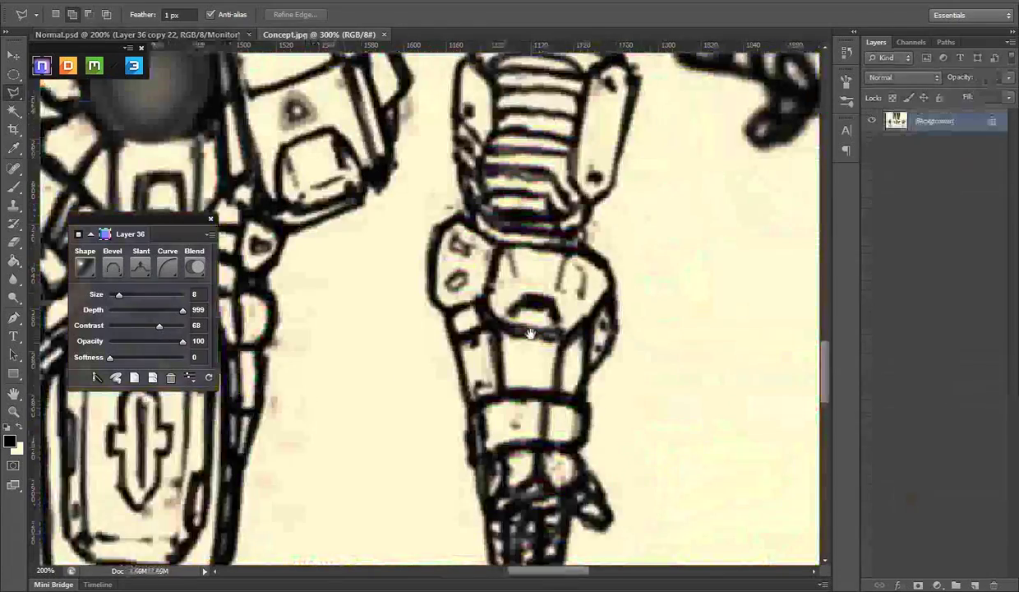
# - Orbit the Marmoset viewport to inspect the ribbed band on the armored arm
pyautogui.moveTo(531, 332); pyautogui.dragTo(468, 300)
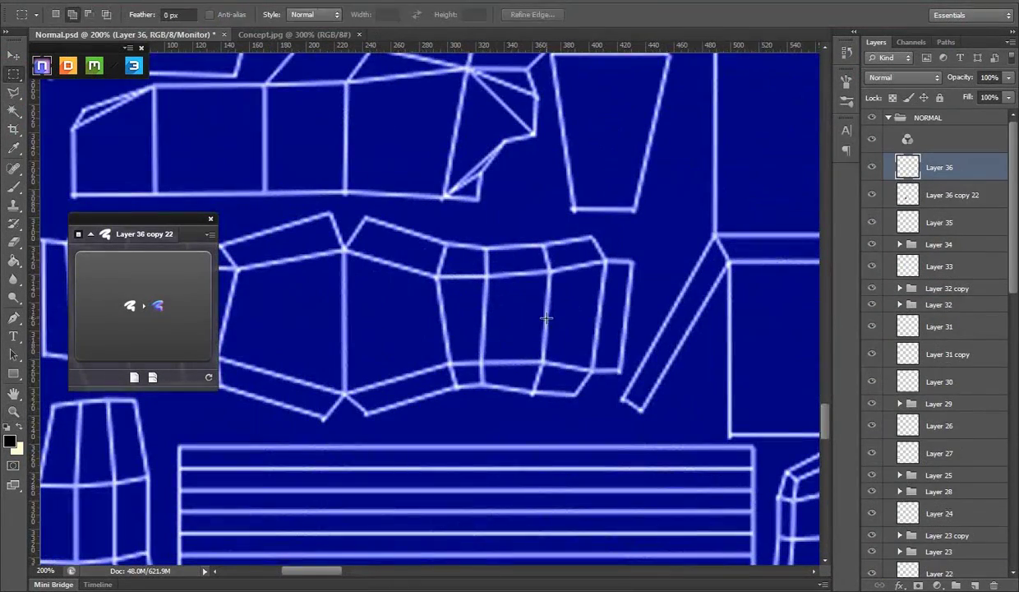
# - Create a size-9 bevelled vent, rotate it onto the panel and place two duplicates beside it
pyautogui.click(14, 93)
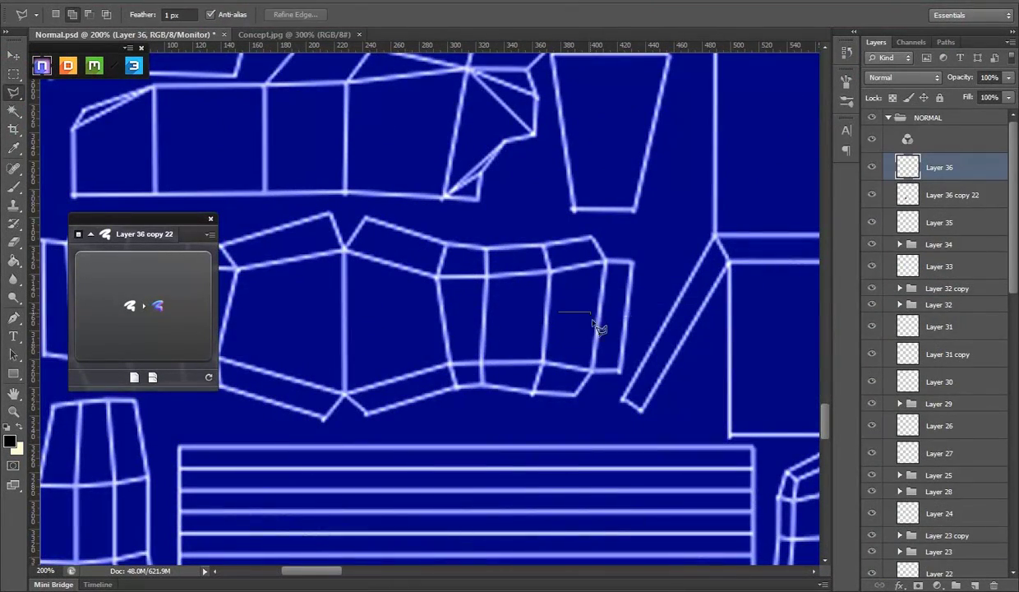
pyautogui.click(110, 305)
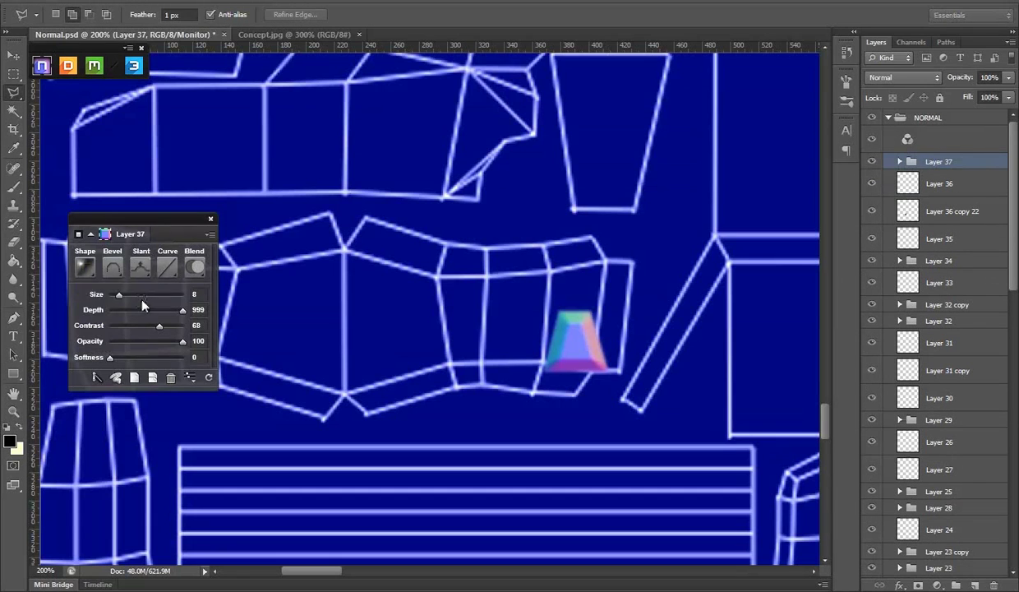
pyautogui.moveTo(125, 296); pyautogui.dragTo(119, 295)
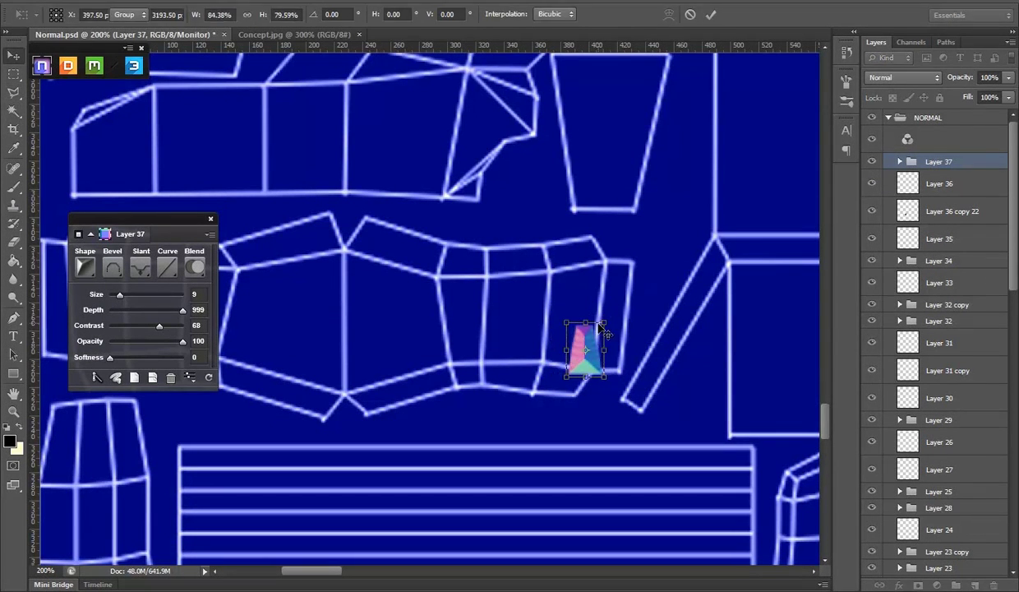
pyautogui.press('Return')
pyautogui.moveTo(585, 349)
pyautogui.mouseDown()
pyautogui.moveTo(553, 326)
pyautogui.moveTo(567, 263)
pyautogui.mouseUp()
pyautogui.press('Return')
pyautogui.moveTo(356, 322)
pyautogui.mouseDown()
pyautogui.moveTo(593, 347)
pyautogui.moveTo(557, 335)
pyautogui.mouseUp()
pyautogui.keyDown('alt'); pyautogui.moveTo(773, 337); pyautogui.dragTo(595, 354); pyautogui.keyUp('alt')
pyautogui.keyDown('alt'); pyautogui.moveTo(667, 348); pyautogui.dragTo(508, 304); pyautogui.keyUp('alt')
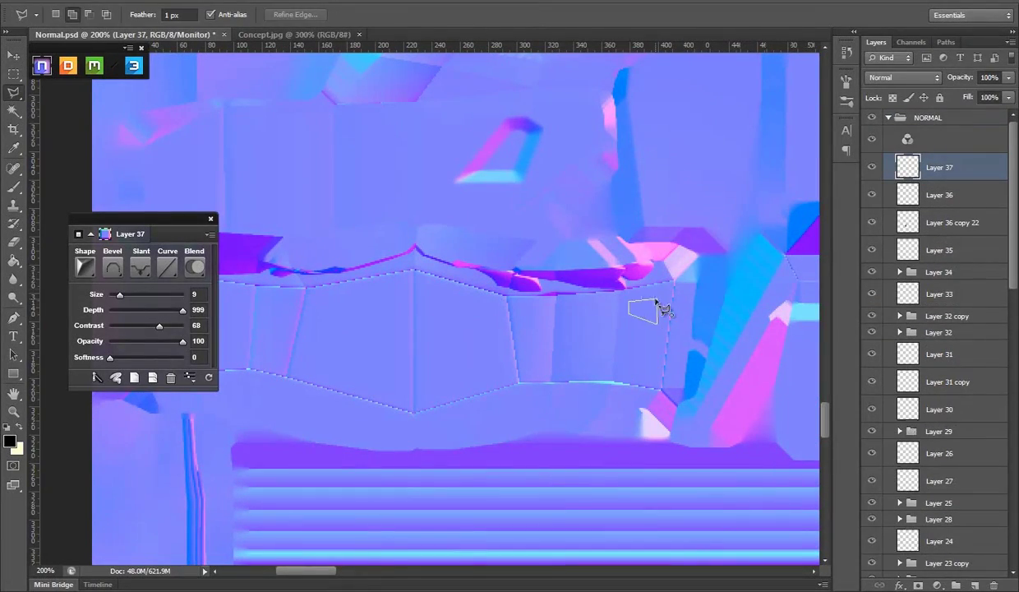
# - Bevel the selection into a rounded bump with a wave curve profile and size 5
pyautogui.click(85, 265)
pyautogui.click(167, 266)
pyautogui.click(140, 310)
pyautogui.click(167, 265)
pyautogui.click(123, 395)
pyautogui.click(169, 263)
pyautogui.click(127, 401)
pyautogui.moveTo(119, 294); pyautogui.dragTo(115, 296)
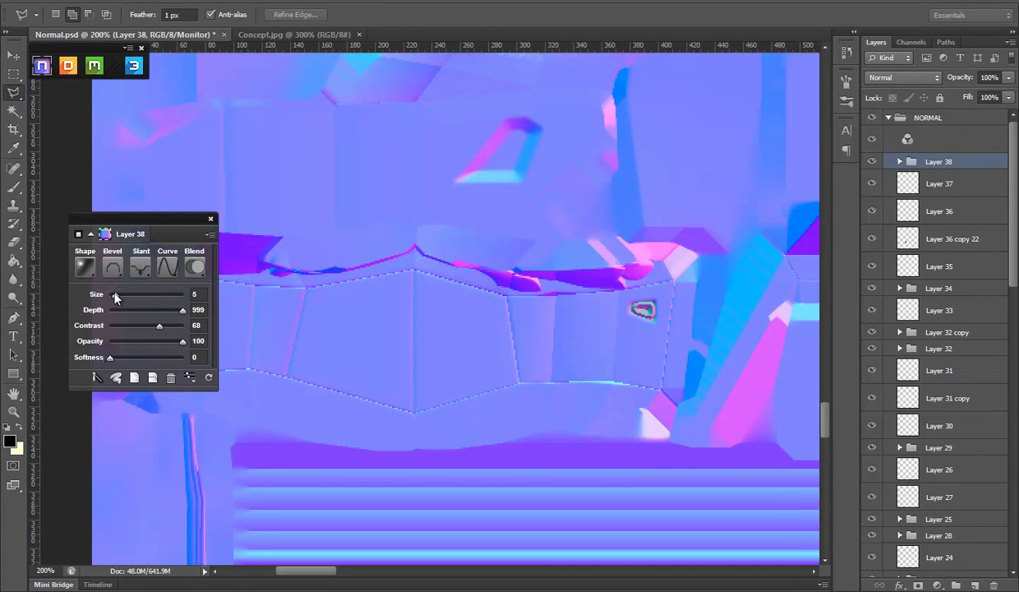
# - Place a squashed copy of the bump below, then convert and merge the bump layers
pyautogui.hotkey('ctrl', 't')
pyautogui.moveTo(643, 356); pyautogui.dragTo(643, 409)
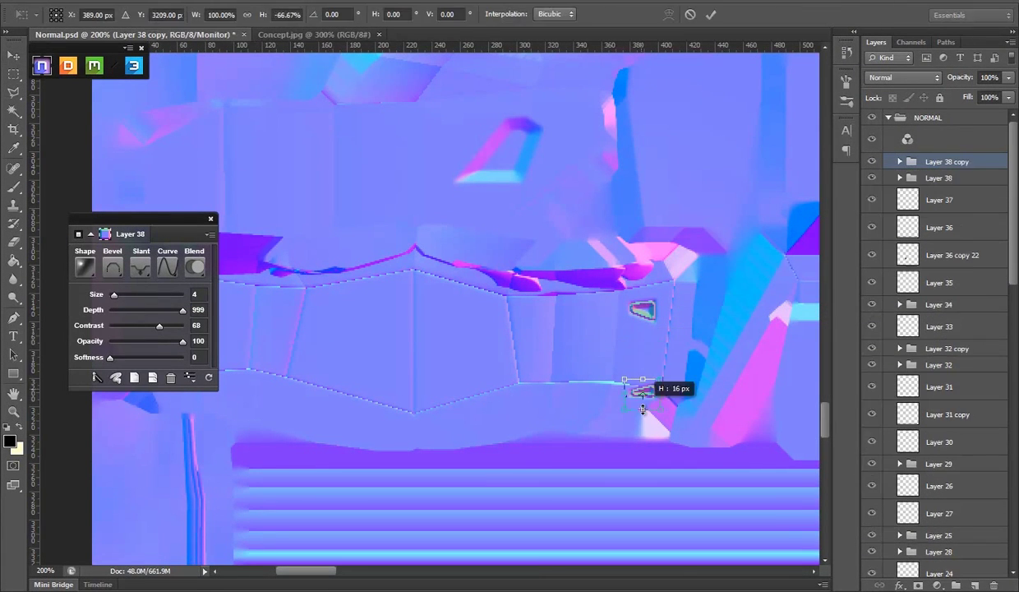
pyautogui.rightClick(957, 169)
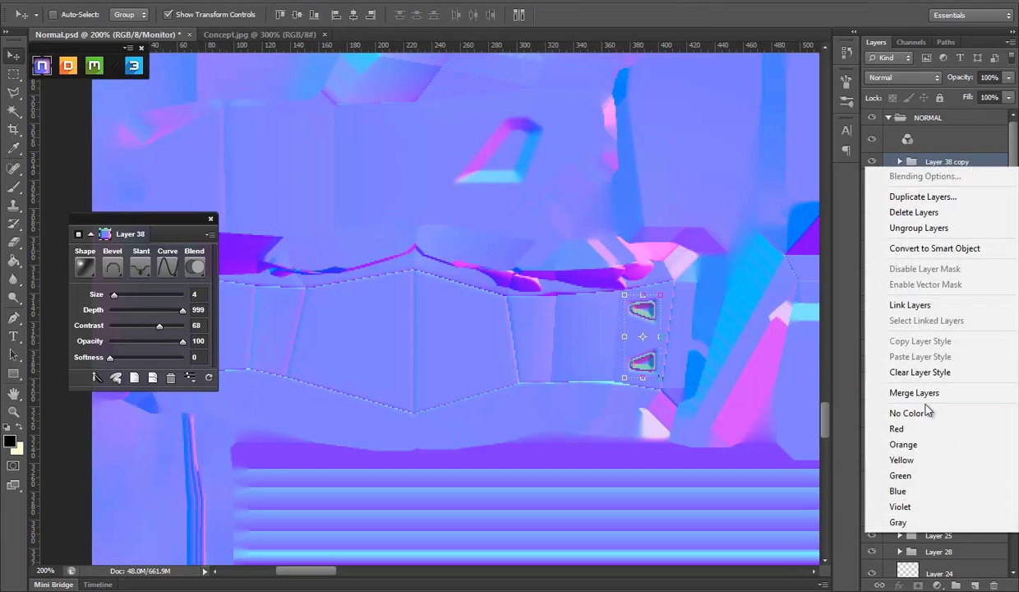
pyautogui.click(899, 390)
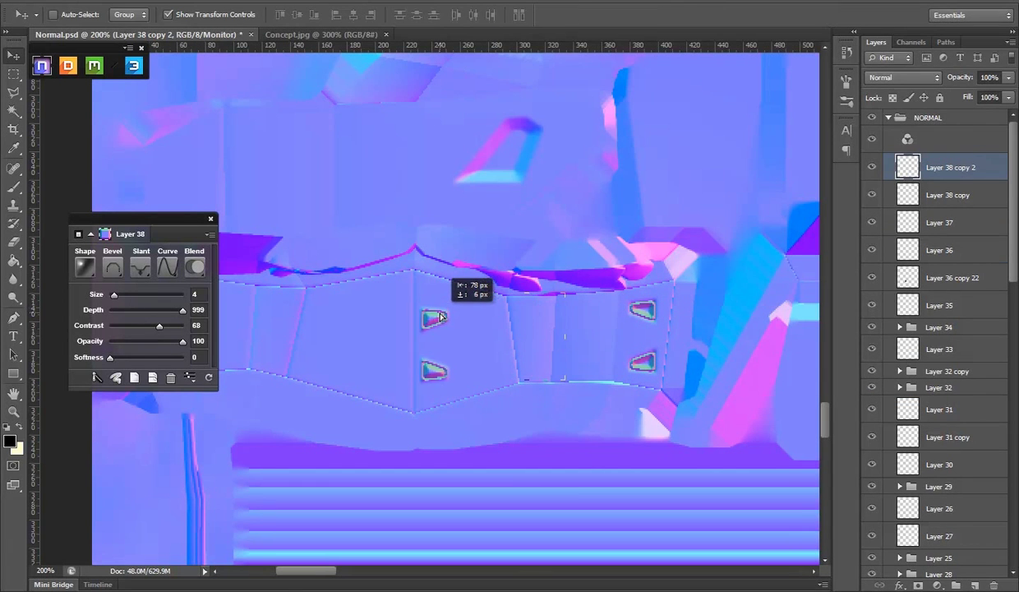
pyautogui.hotkey('ctrl', 'e')
pyautogui.hscroll(-3, 670, 382)
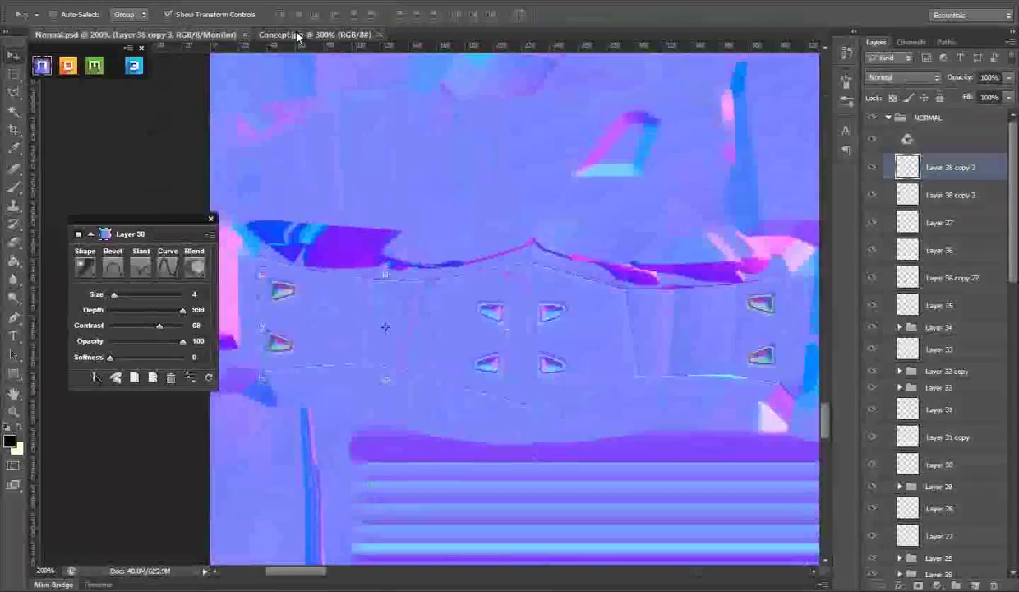
pyautogui.click(297, 34)
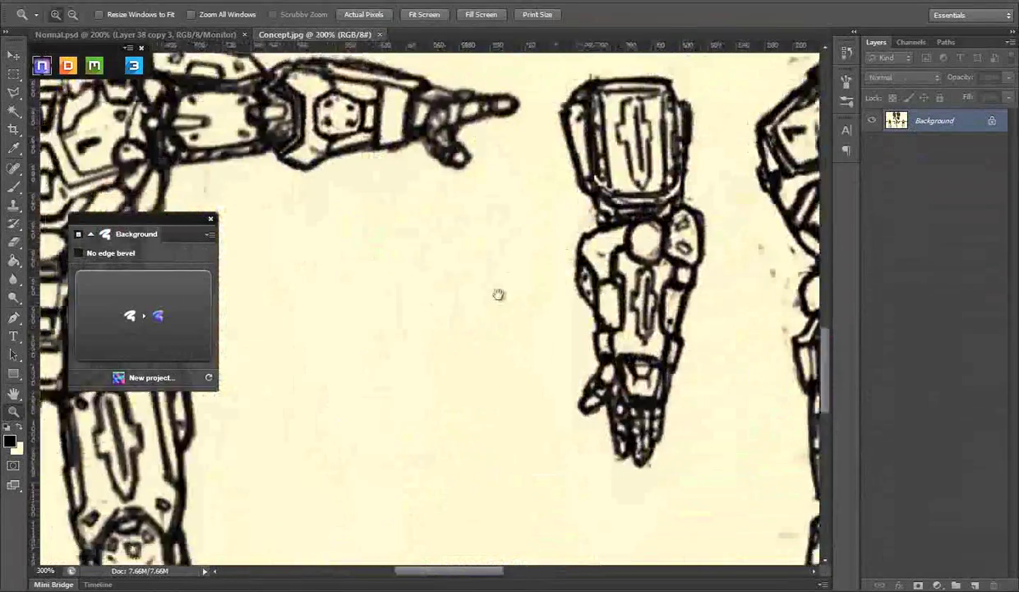
# - Glance at Maya's UV editor to locate the arm's dumbbell-shaped island
pyautogui.click(545, 534)
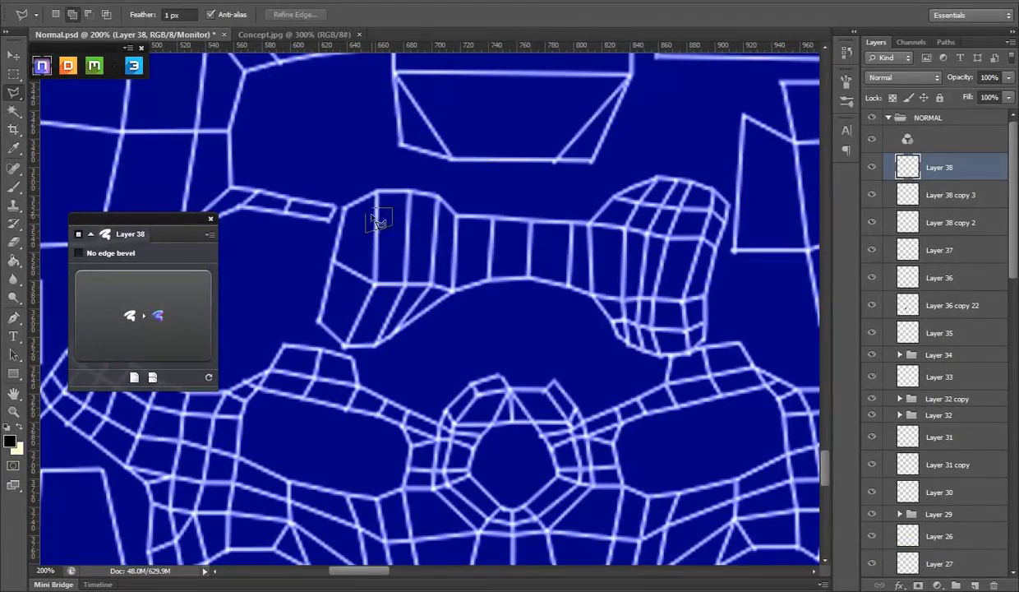
# - Bevel the selection into a rounded inset using the Shallow Slope - Valleys curve
pyautogui.click(157, 305)
pyautogui.click(167, 266)
pyautogui.click(153, 344)
pyautogui.click(167, 266)
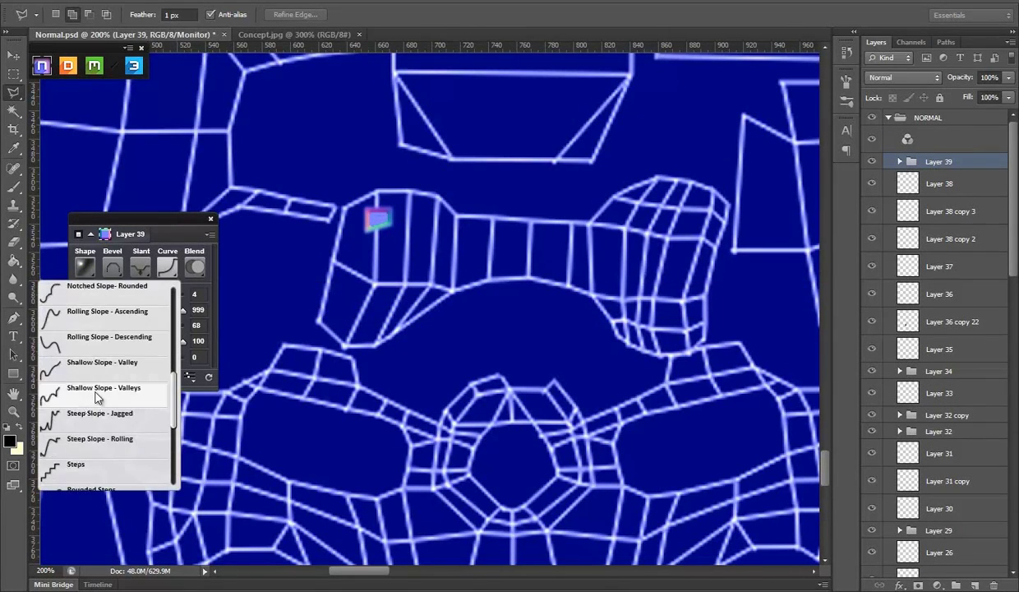
pyautogui.click(96, 397)
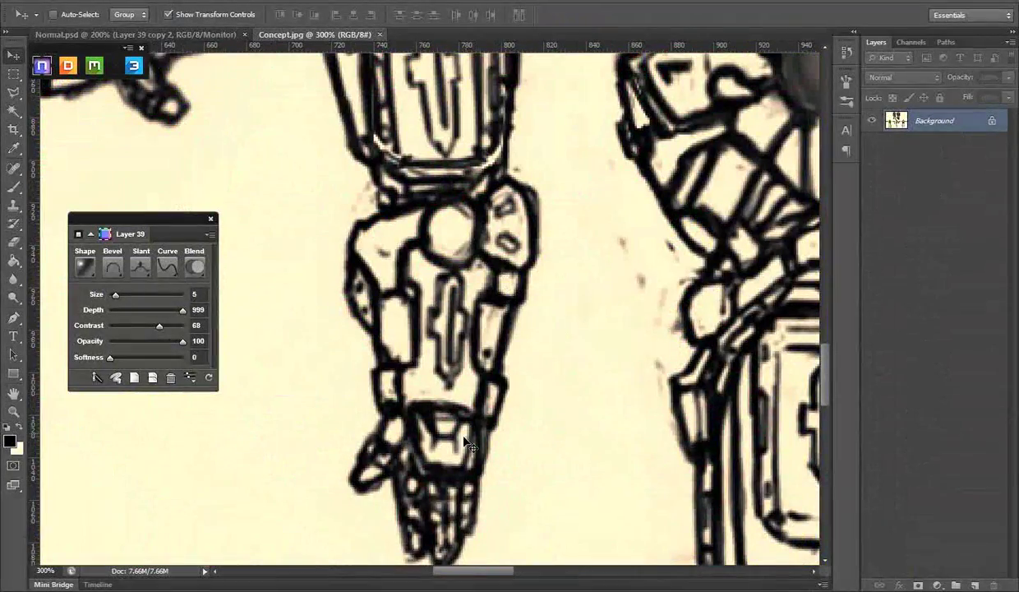
# - Locate the forearm island in Maya and scale the copied insets to fit it
pyautogui.click(511, 524)
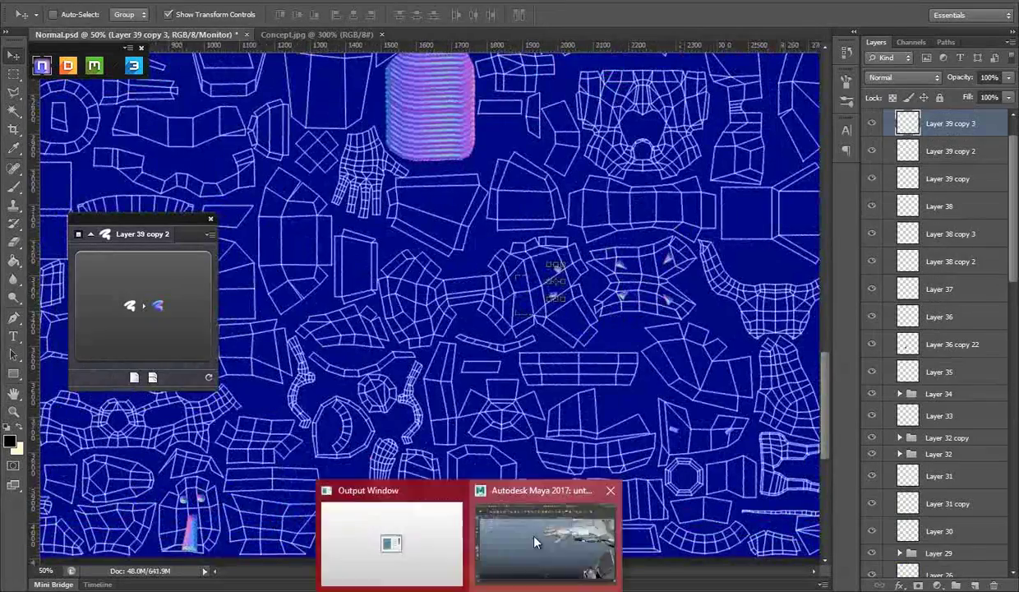
pyautogui.click(517, 519)
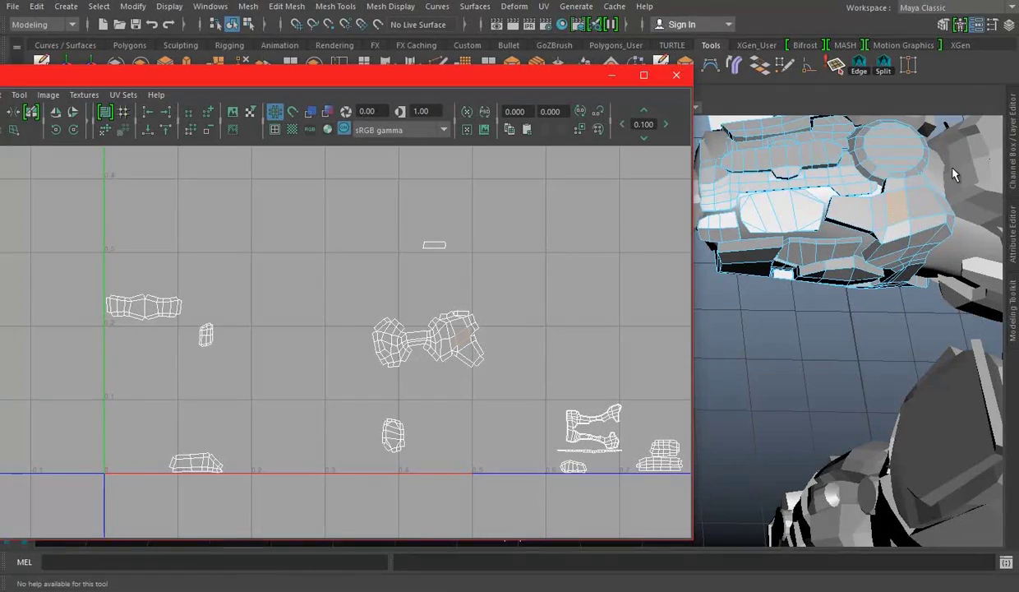
pyautogui.click(879, 216)
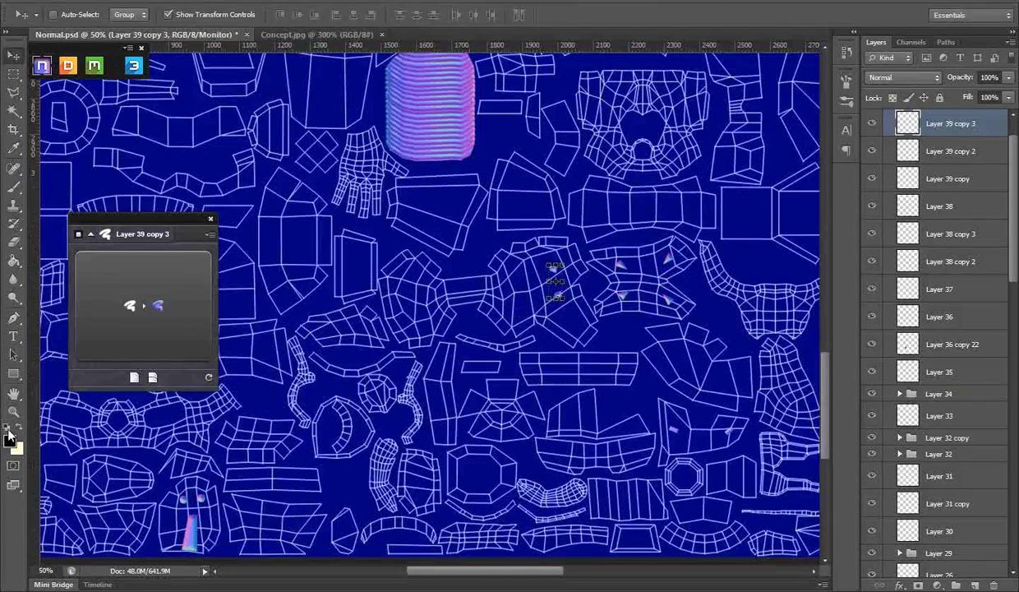
pyautogui.click(536, 267)
pyautogui.hotkey('ctrl', 't')
pyautogui.moveTo(574, 310); pyautogui.dragTo(610, 350)
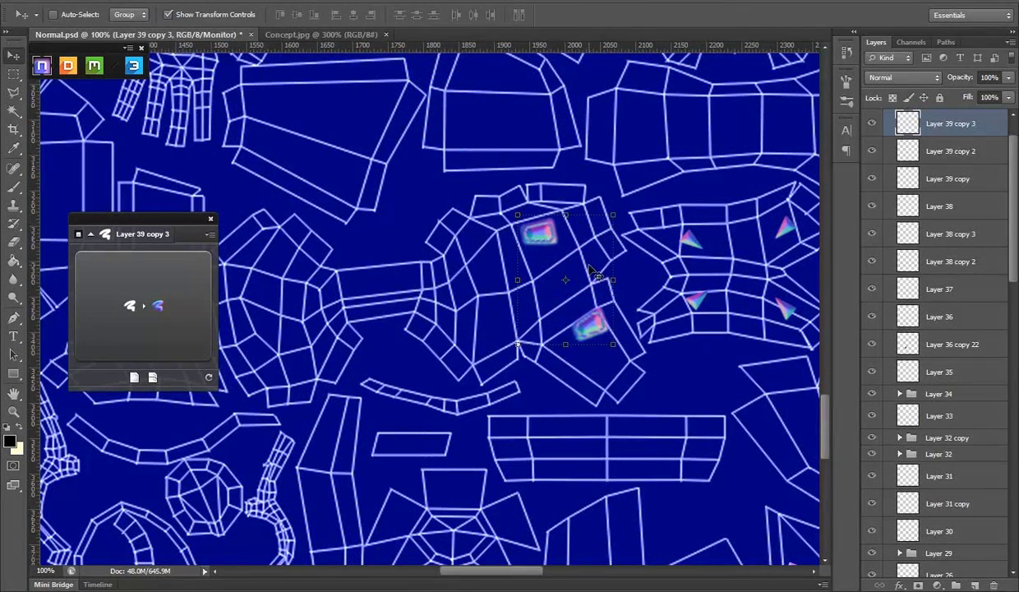
# - Scroll the Photoshop canvas up before moving to the Marmoset forearm preview
pyautogui.scroll(2, 963, 464)
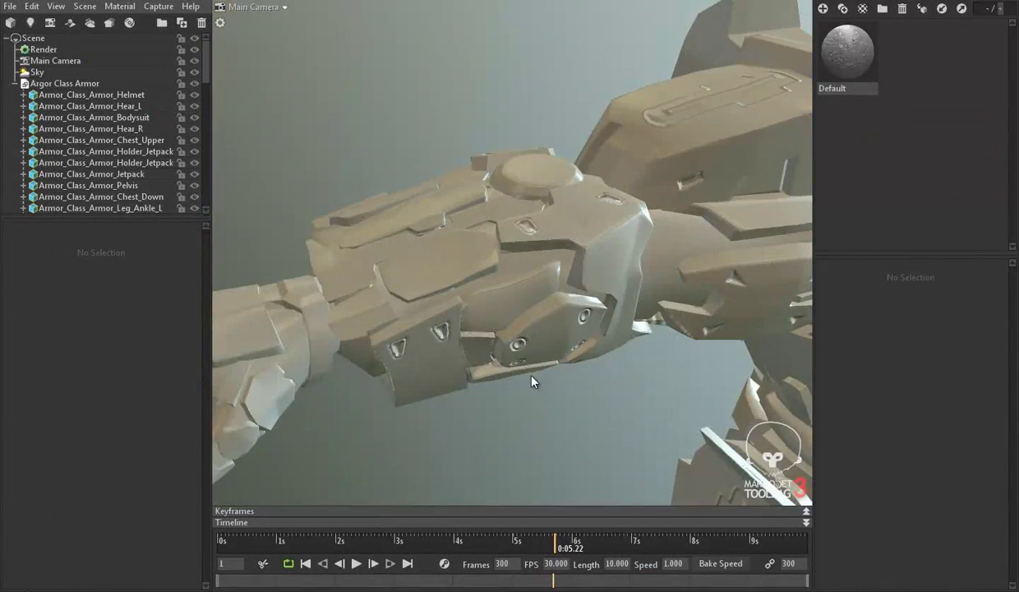
# - Orbit around the forearm in Marmoset to check its vents, bumps and insets
pyautogui.moveTo(530, 374); pyautogui.dragTo(554, 287)
pyautogui.click(491, 536)
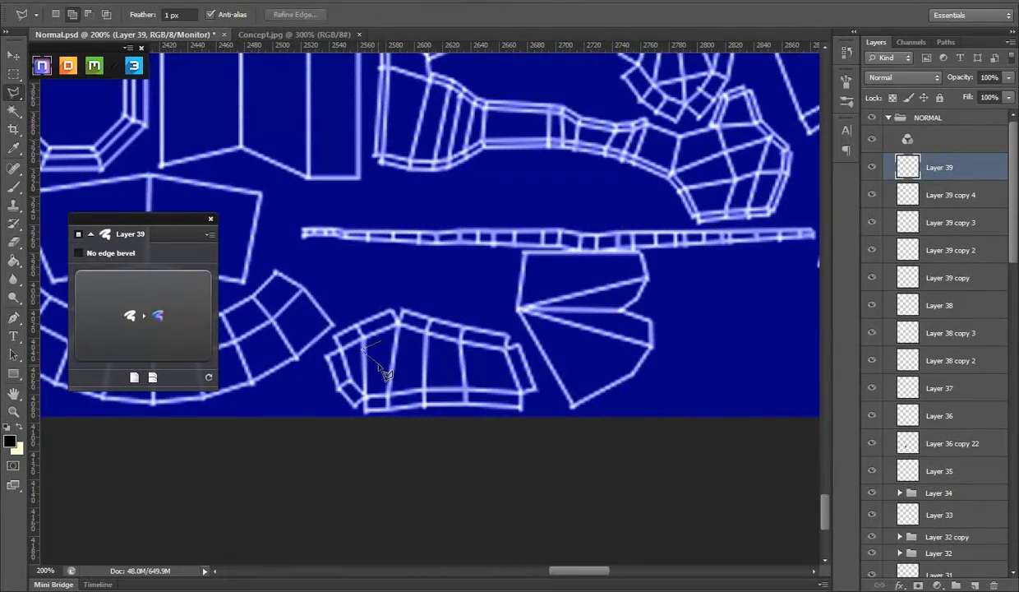
# - Bevel the selection into a Valley - Low rounded inset on the lower island, then zoom out
pyautogui.click(137, 304)
pyautogui.click(113, 361)
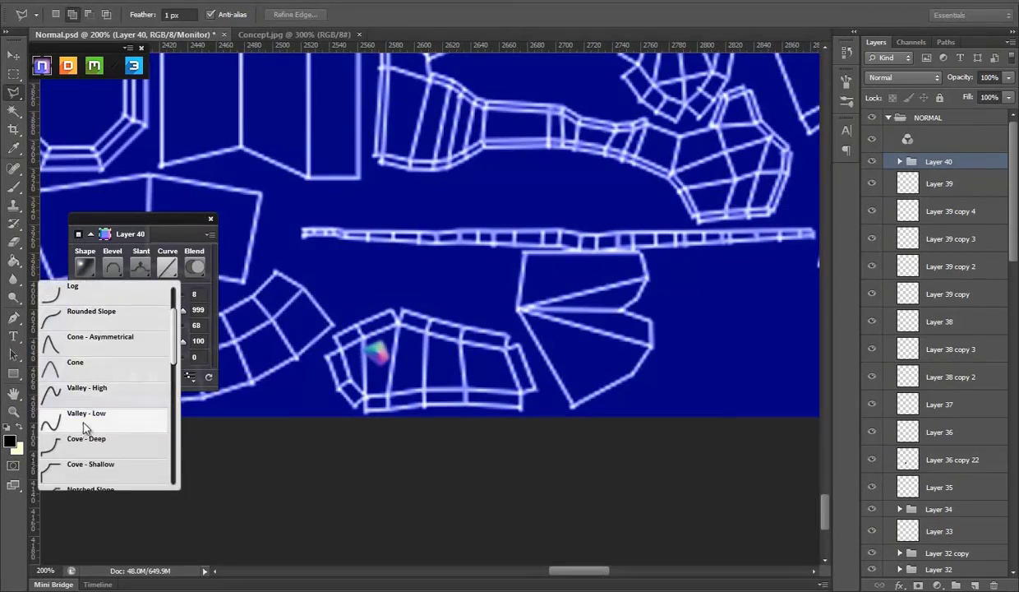
pyautogui.click(83, 422)
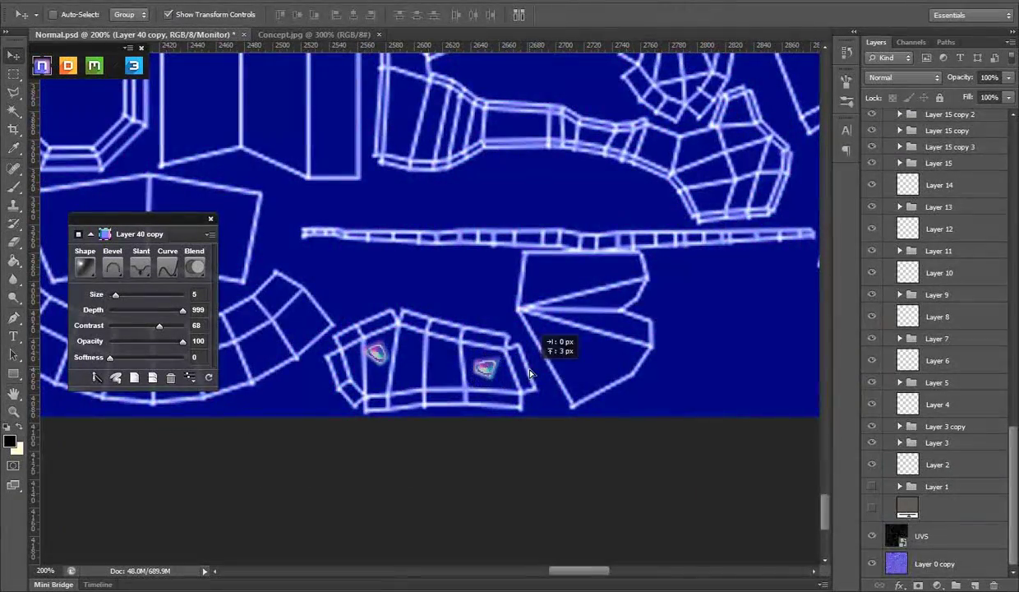
pyautogui.press('z')
pyautogui.scroll(-5, 437, 456)
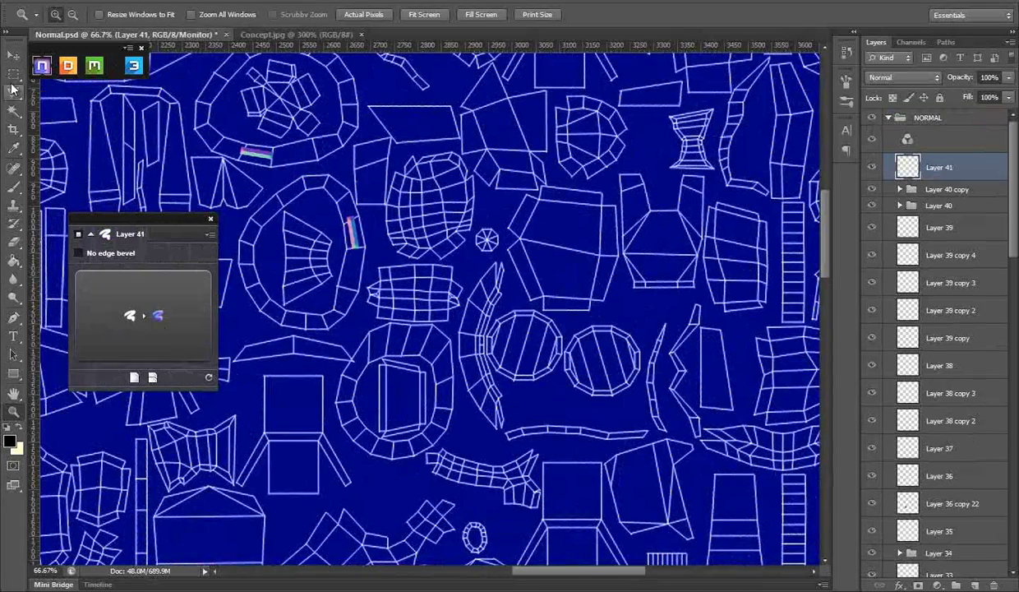
# - Bevel a selection into an inset with a new curve profile and size raised from 8 to 11
pyautogui.click(185, 284)
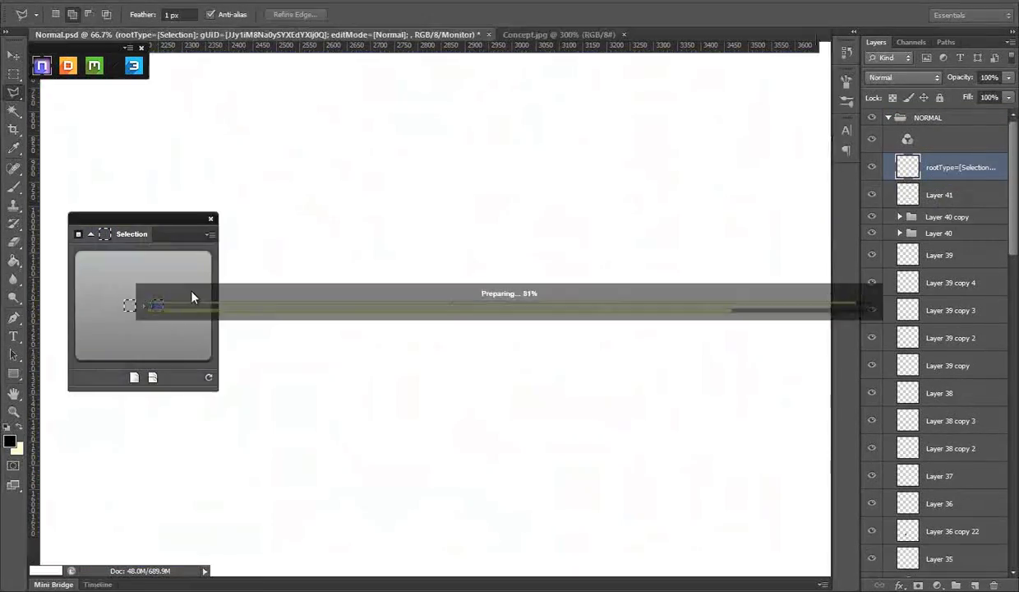
pyautogui.click(14, 411)
pyautogui.click(167, 267)
pyautogui.click(80, 411)
pyautogui.click(167, 267)
pyautogui.click(90, 428)
pyautogui.moveTo(118, 295); pyautogui.dragTo(121, 302)
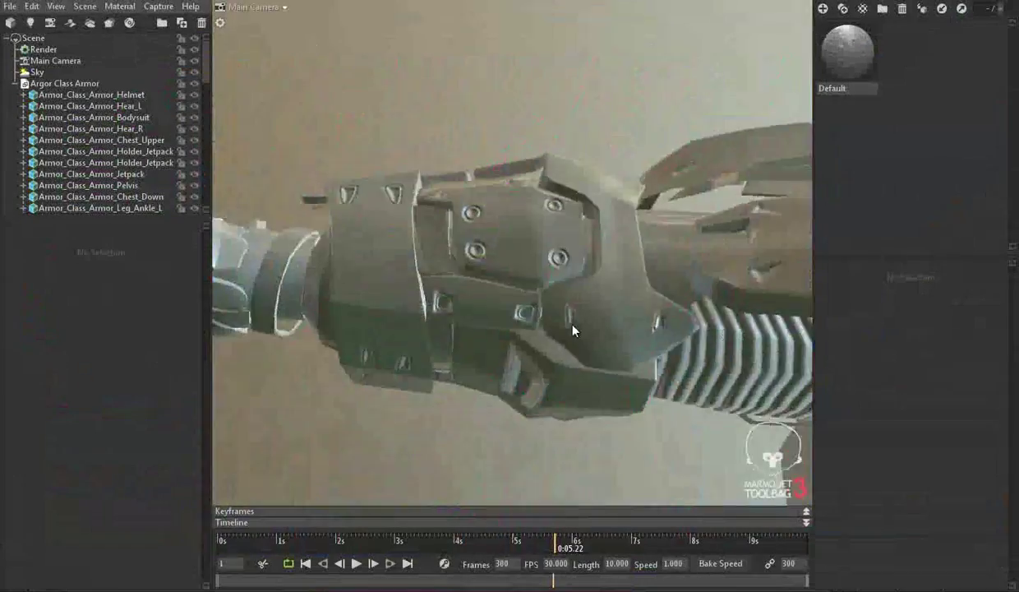
pyautogui.moveTo(573, 328)
pyautogui.mouseDown()
pyautogui.moveTo(592, 382)
pyautogui.moveTo(318, 216)
pyautogui.moveTo(408, 180)
pyautogui.moveTo(546, 305)
pyautogui.moveTo(415, 273)
pyautogui.moveTo(518, 266)
pyautogui.mouseUp()
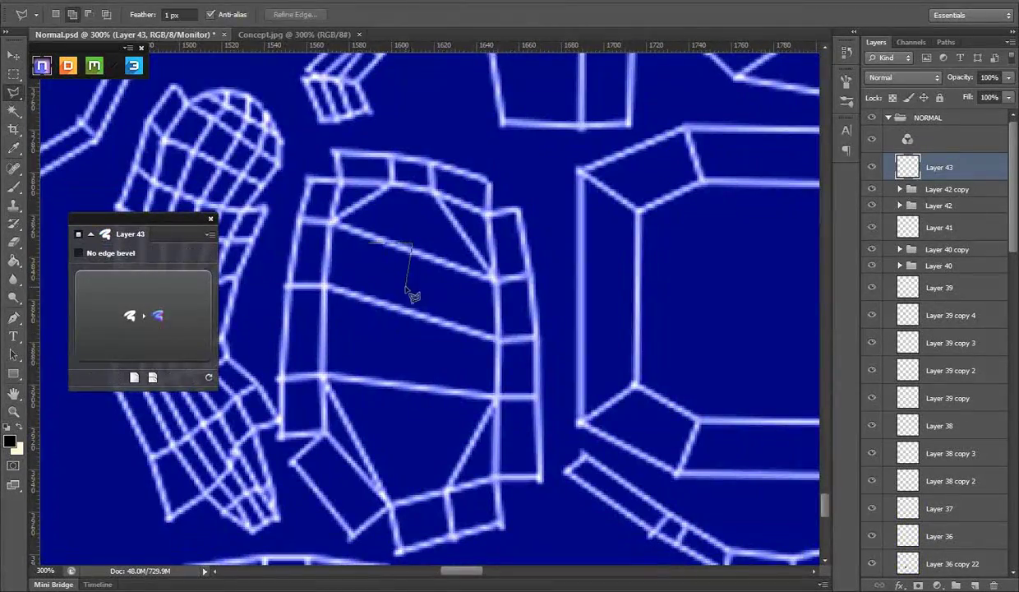
# - Create a Ring - Triple bevelled inset and place a copy lower on the same panel
pyautogui.click(162, 290)
pyautogui.click(145, 264)
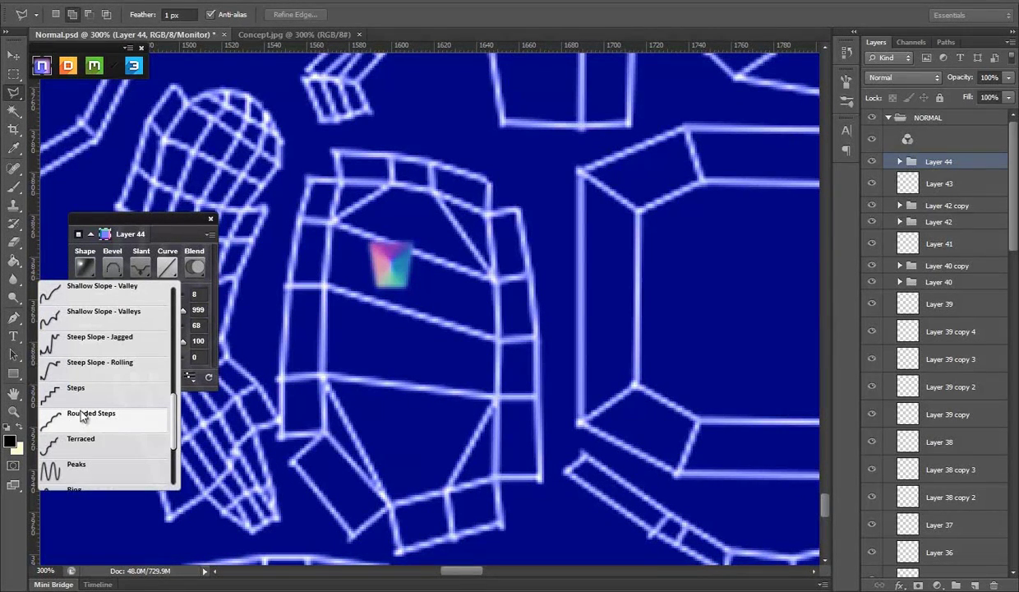
pyautogui.scroll(-2, 119, 409)
pyautogui.click(100, 421)
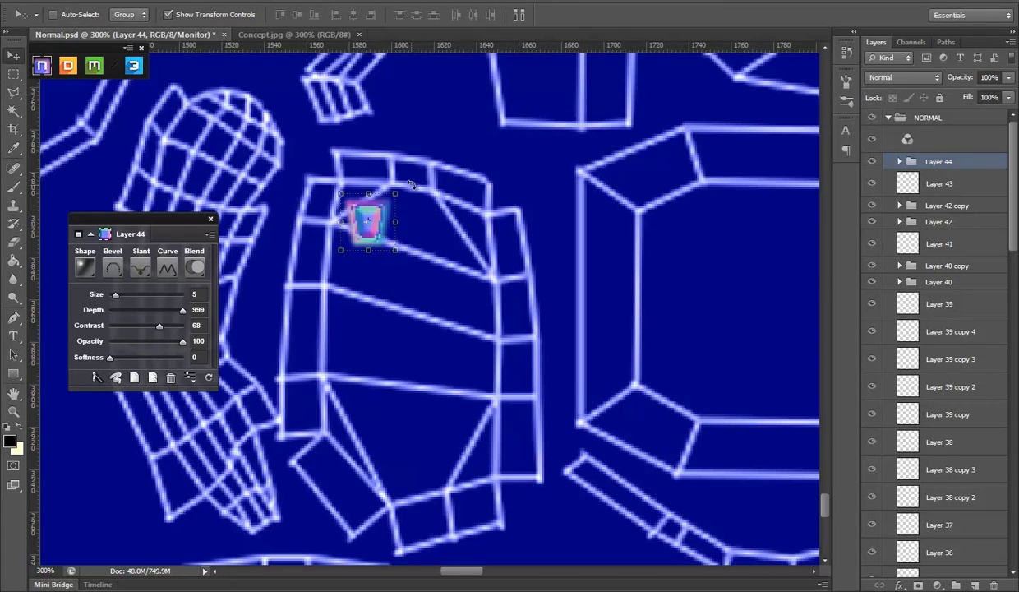
pyautogui.moveTo(366, 186); pyautogui.dragTo(384, 387)
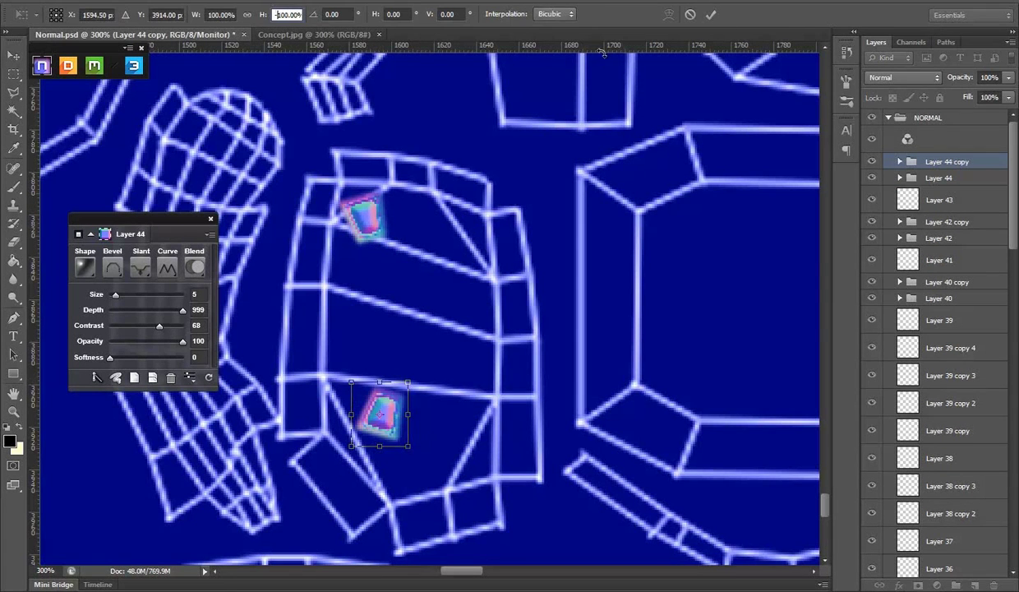
# - Flatten the inset layers, duplicate one and squash the copy into a thin flipped strip
pyautogui.rightClick(939, 186)
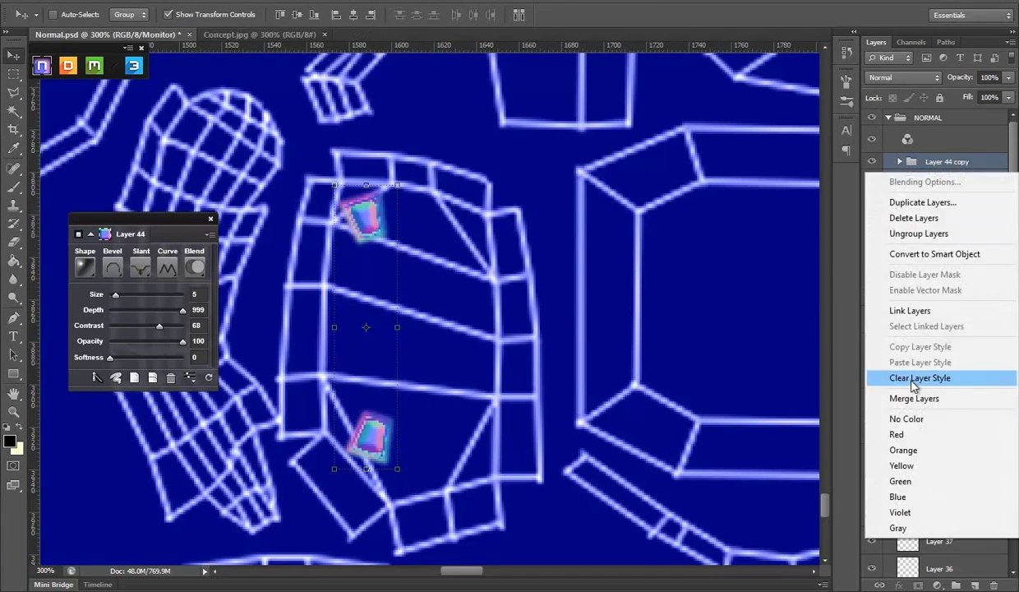
pyautogui.click(946, 425)
pyautogui.hotkey('ctrl', 'j')
pyautogui.hotkey('ctrl', 't')
pyautogui.moveTo(341, 329); pyautogui.dragTo(554, 316)
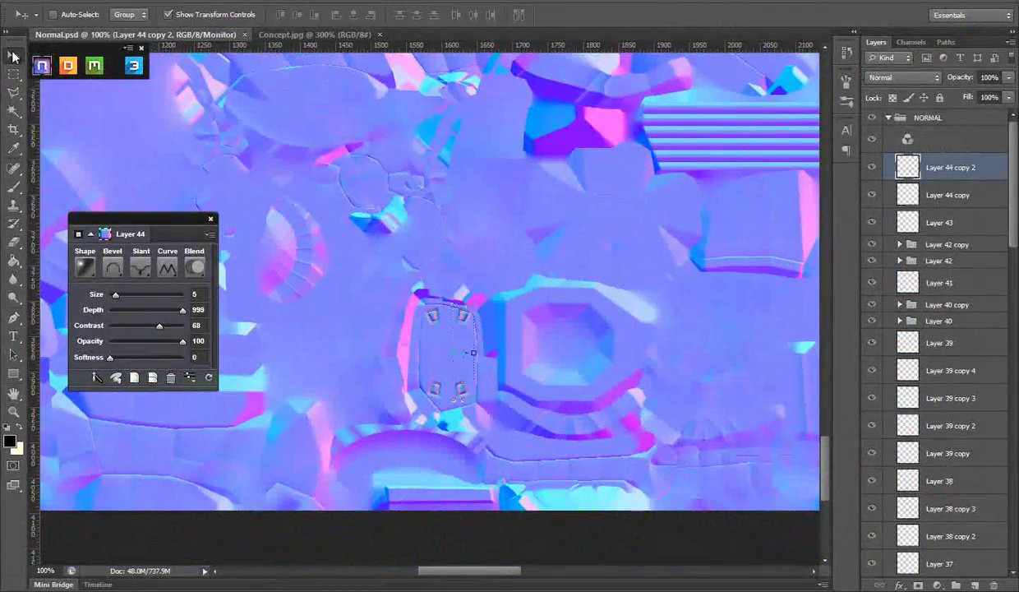
pyautogui.rightClick(945, 181)
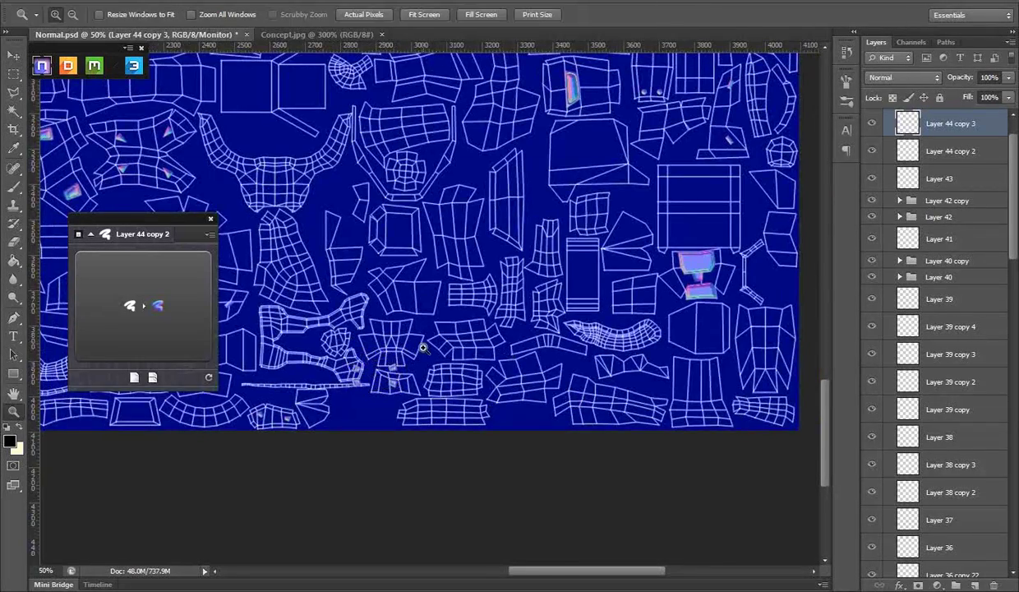
# - Move the copied insets into place on their panel, checking the concept sketch
pyautogui.click(422, 348)
pyautogui.moveTo(357, 355); pyautogui.dragTo(545, 367)
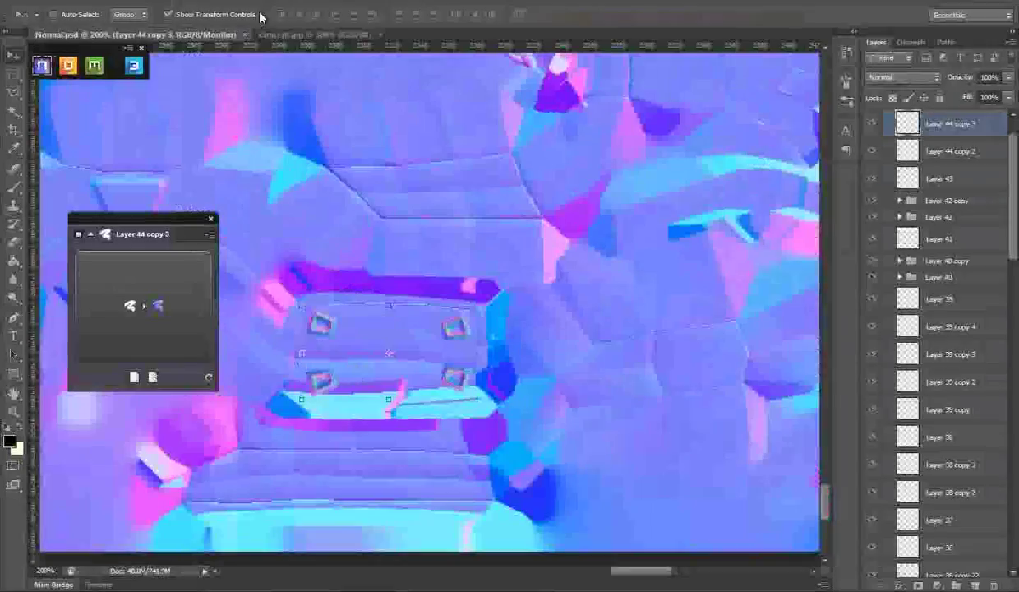
pyautogui.click(300, 35)
pyautogui.click(172, 37)
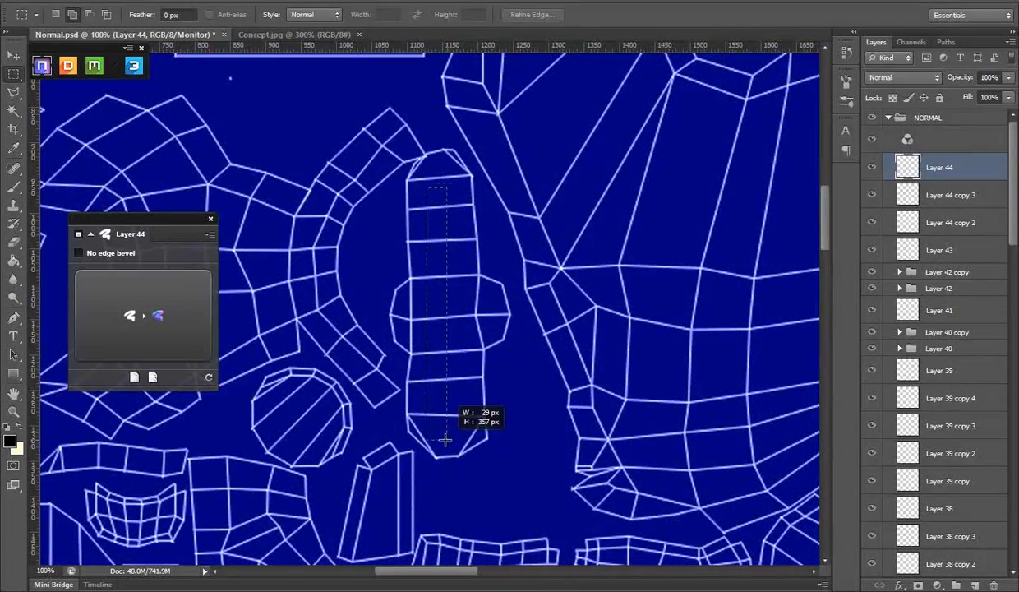
# - Convert the narrow rectangular marquee into a long bevelled strip, trying several nDo Curve presets
pyautogui.click(145, 315)
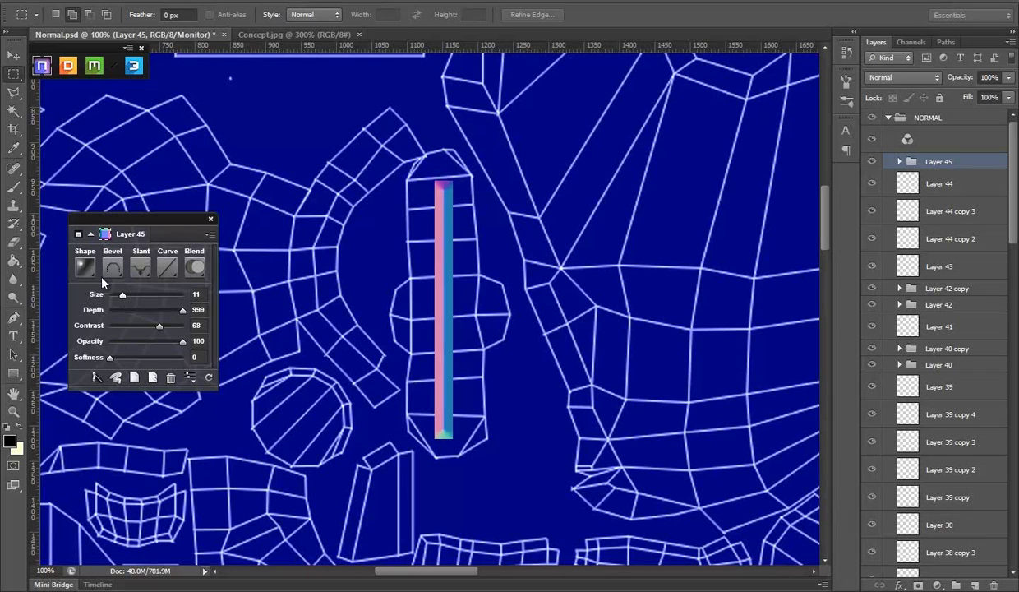
pyautogui.click(167, 267)
pyautogui.click(80, 415)
pyautogui.click(167, 267)
pyautogui.scroll(-3, 97, 398)
pyautogui.click(97, 398)
pyautogui.click(167, 266)
pyautogui.click(82, 394)
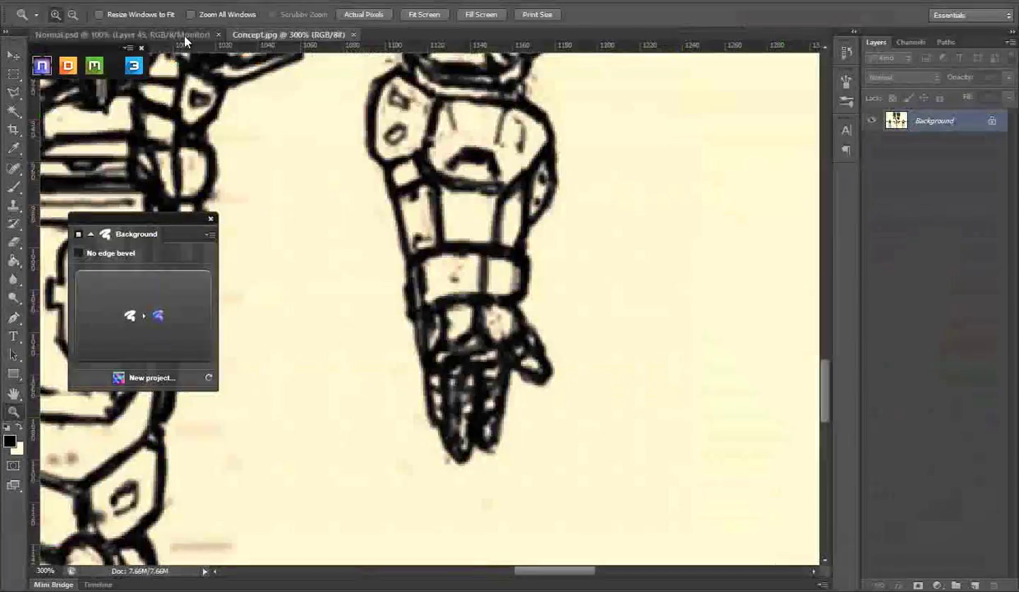
pyautogui.click(185, 35)
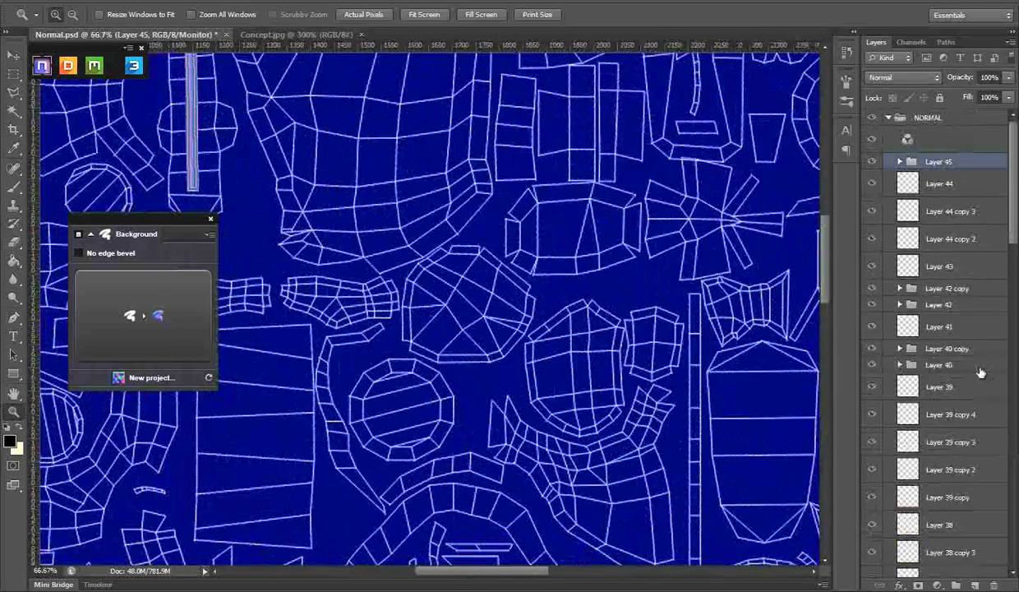
# - Turn a circular selection into a domed rivet with Notched Slope - Rounded curve at size 18
pyautogui.rightClick(17, 78)
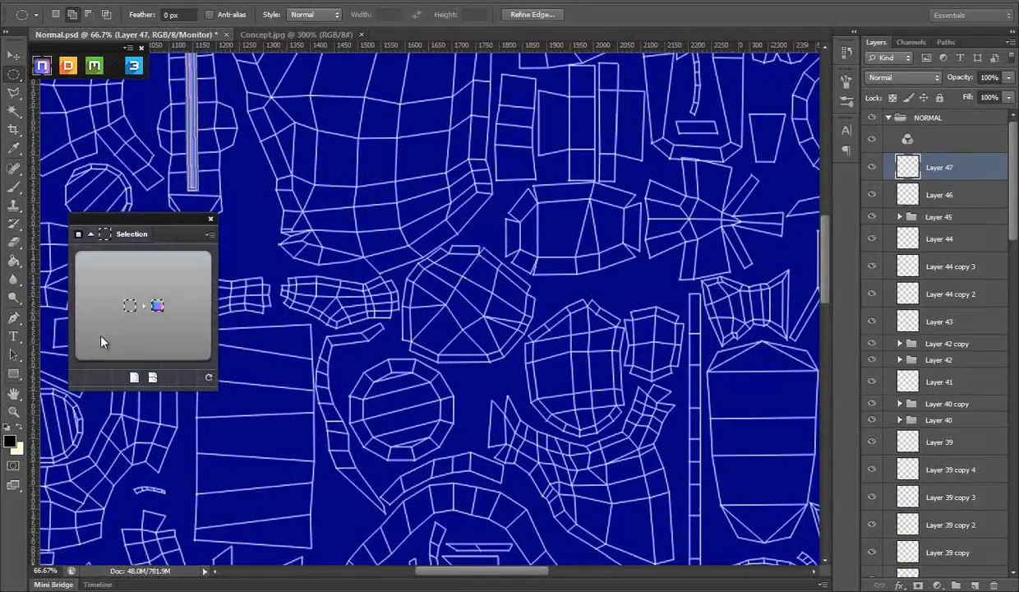
pyautogui.click(141, 374)
pyautogui.press('z')
pyautogui.click(475, 265)
pyautogui.click(167, 266)
pyautogui.click(85, 352)
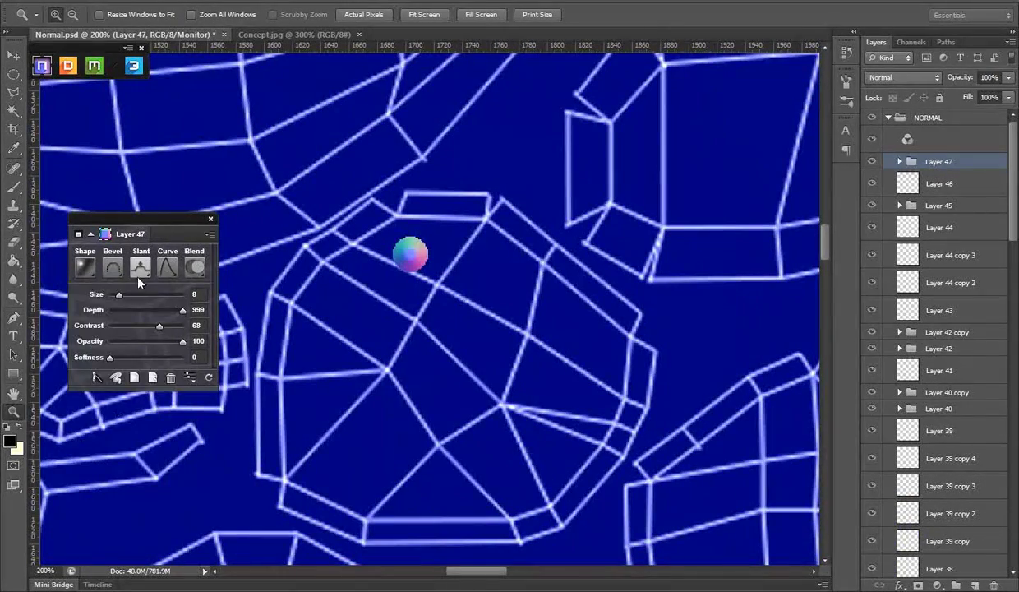
pyautogui.click(167, 266)
pyautogui.click(61, 392)
pyautogui.click(165, 265)
pyautogui.click(74, 393)
pyautogui.click(113, 267)
pyautogui.click(70, 362)
pyautogui.moveTo(120, 294); pyautogui.dragTo(130, 294)
# - Alt-drag rivet copies around the faceted island, removing a stray extra copy
pyautogui.press('v')
pyautogui.moveTo(392, 179); pyautogui.dragTo(571, 275)
pyautogui.moveTo(570, 275)
pyautogui.mouseDown()
pyautogui.moveTo(535, 344)
pyautogui.moveTo(477, 404)
pyautogui.moveTo(298, 376)
pyautogui.moveTo(375, 409)
pyautogui.mouseUp()
pyautogui.moveTo(375, 408)
pyautogui.mouseDown()
pyautogui.moveTo(293, 292)
pyautogui.moveTo(329, 214)
pyautogui.mouseUp()
pyautogui.moveTo(328, 214)
pyautogui.mouseDown()
pyautogui.moveTo(488, 293)
pyautogui.moveTo(393, 317)
pyautogui.mouseUp()
pyautogui.moveTo(425, 322); pyautogui.dragTo(460, 369)
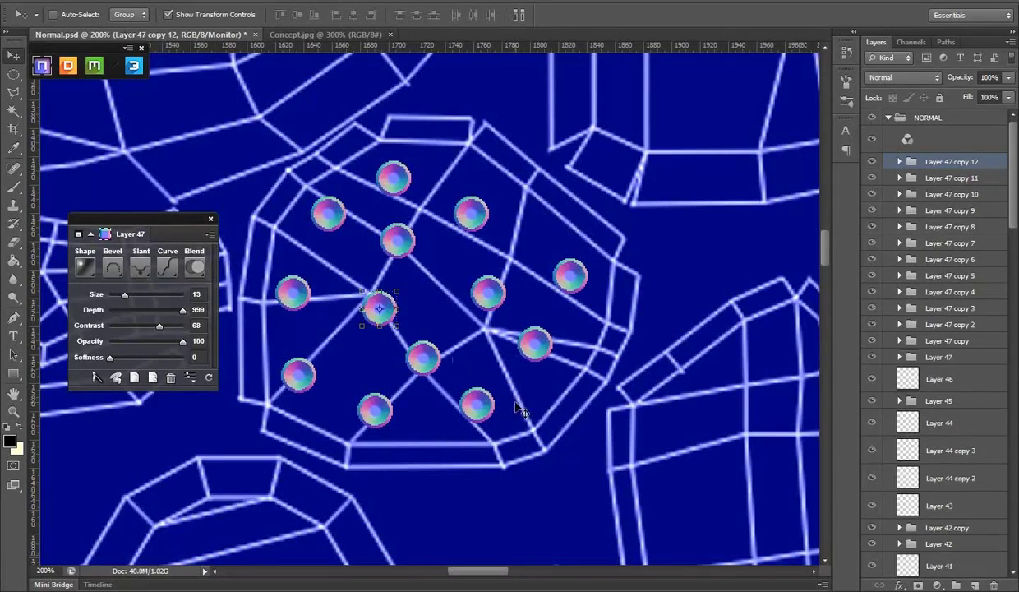
pyautogui.moveTo(576, 461)
pyautogui.mouseDown()
pyautogui.moveTo(385, 282)
pyautogui.moveTo(549, 341)
pyautogui.mouseUp()
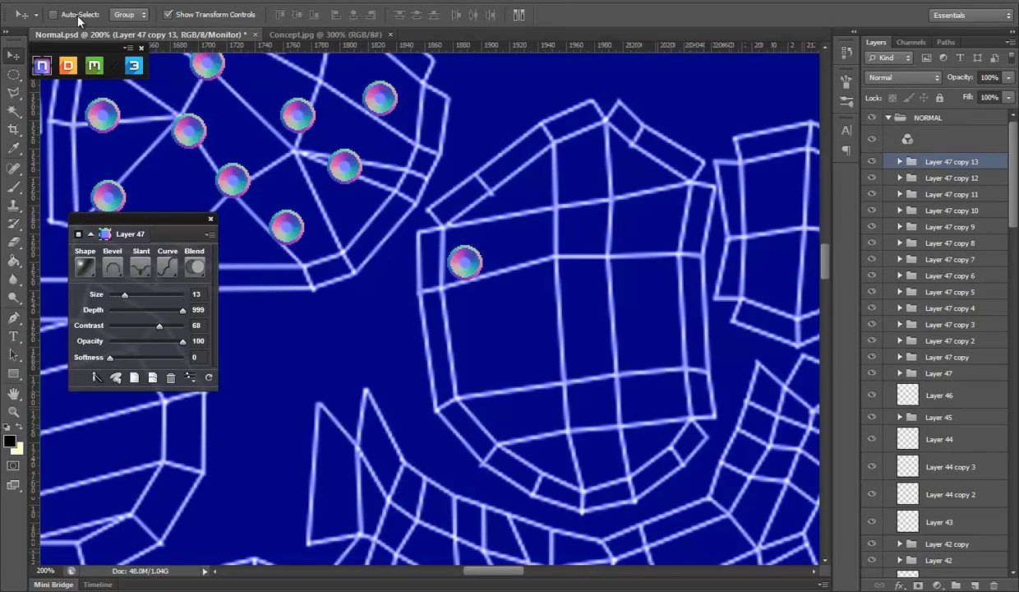
pyautogui.hotkey('ctrl', 'z')
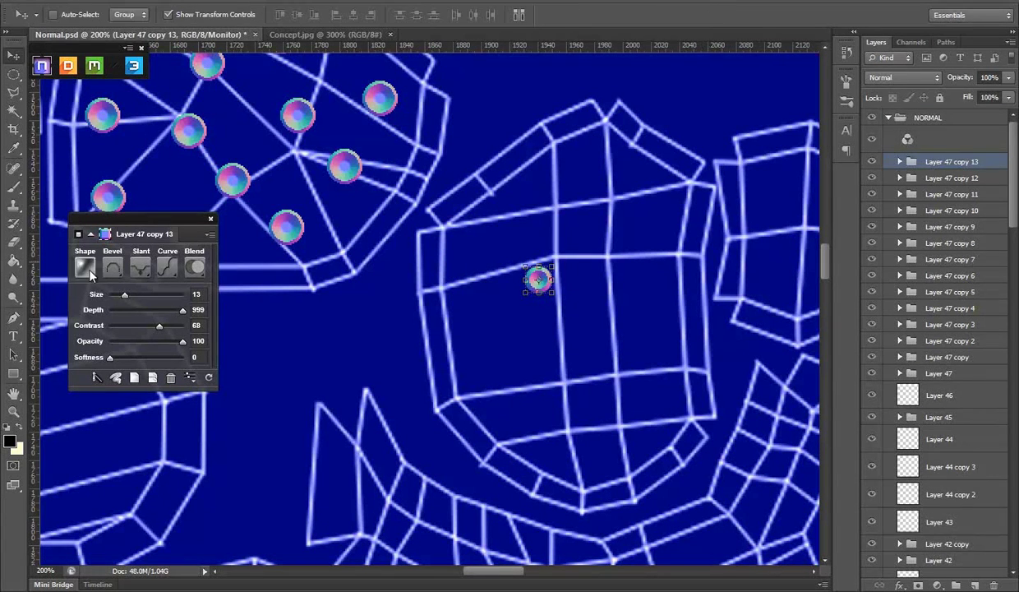
pyautogui.press('Delete')
# - Convert a small circular marquee into a ringed rivet using a rolling slope Curve preset at size 4
pyautogui.press('m')
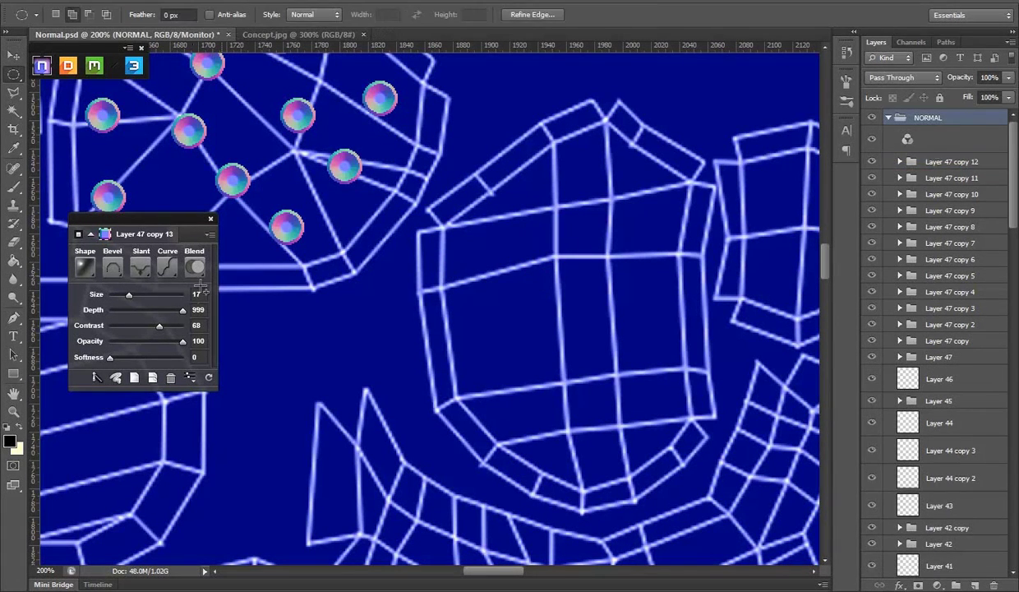
pyautogui.moveTo(559, 223); pyautogui.dragTo(574, 238)
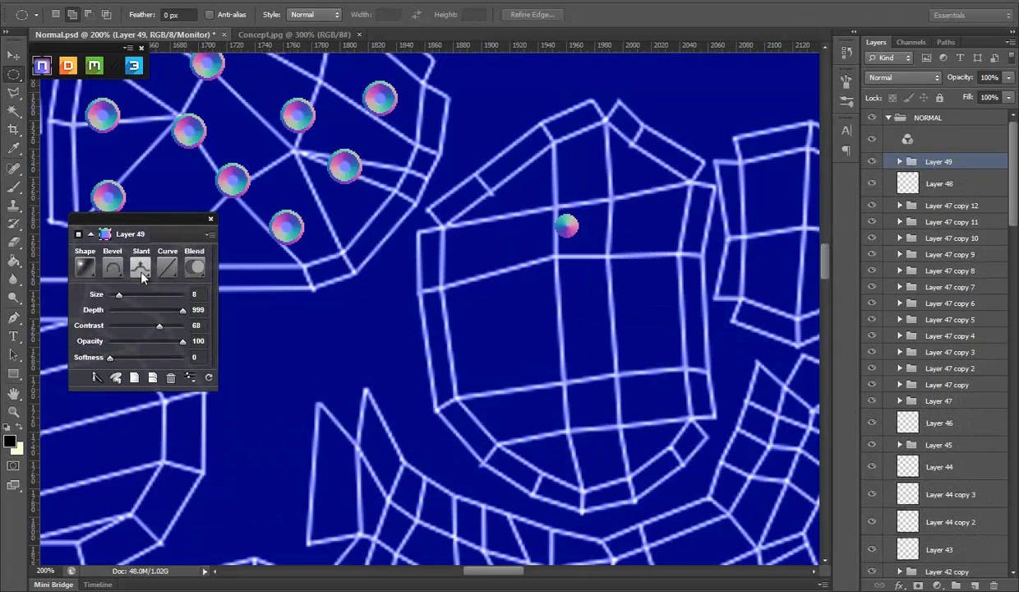
pyautogui.click(140, 266)
pyautogui.click(99, 388)
pyautogui.click(167, 265)
pyautogui.click(161, 392)
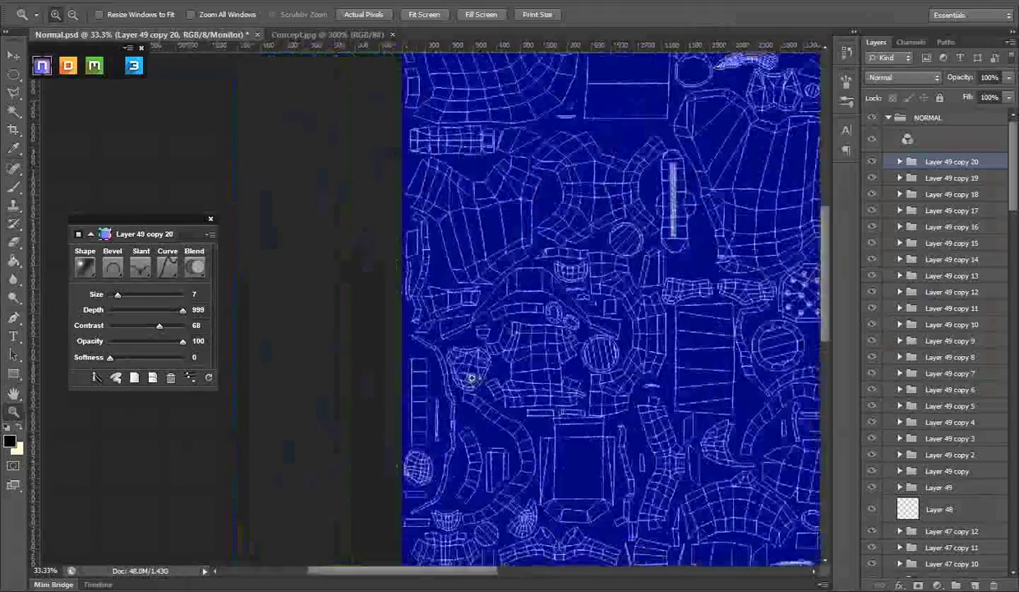
# - On a new layer, make a small round nDo rivet and place its copies across the shield island
pyautogui.click(472, 378)
pyautogui.hotkey('ctrl', 'shift', 'alt', 'n')
pyautogui.press('m')
pyautogui.moveTo(366, 279); pyautogui.dragTo(378, 296)
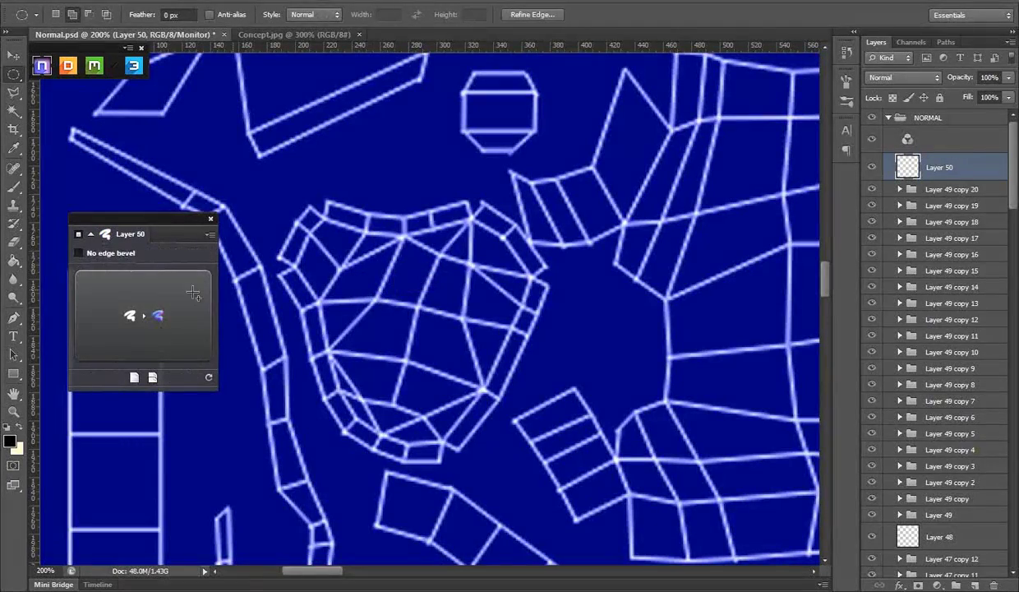
pyautogui.click(184, 303)
pyautogui.click(166, 265)
pyautogui.click(73, 381)
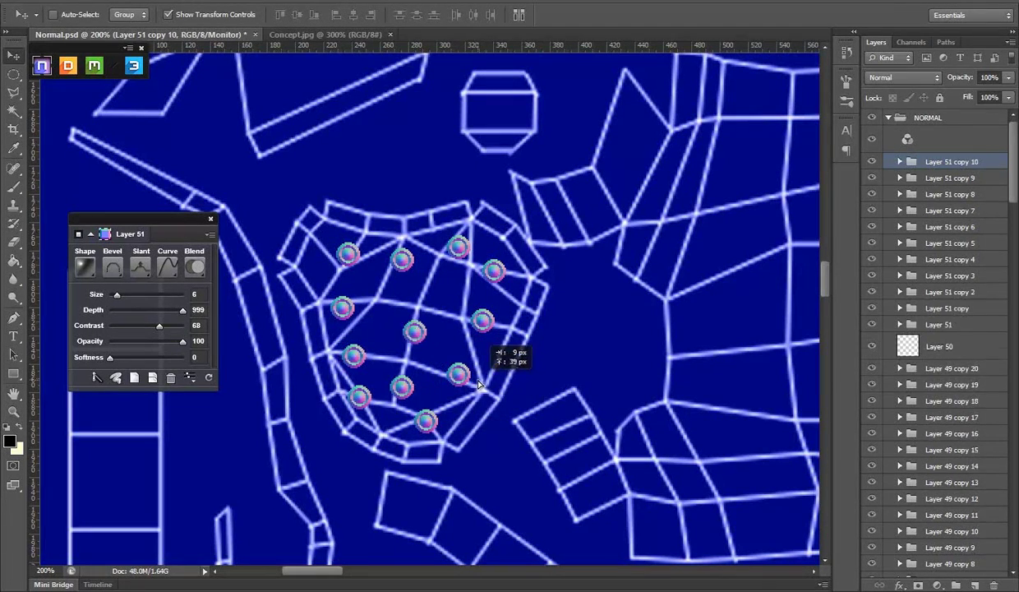
pyautogui.moveTo(522, 406); pyautogui.dragTo(531, 415)
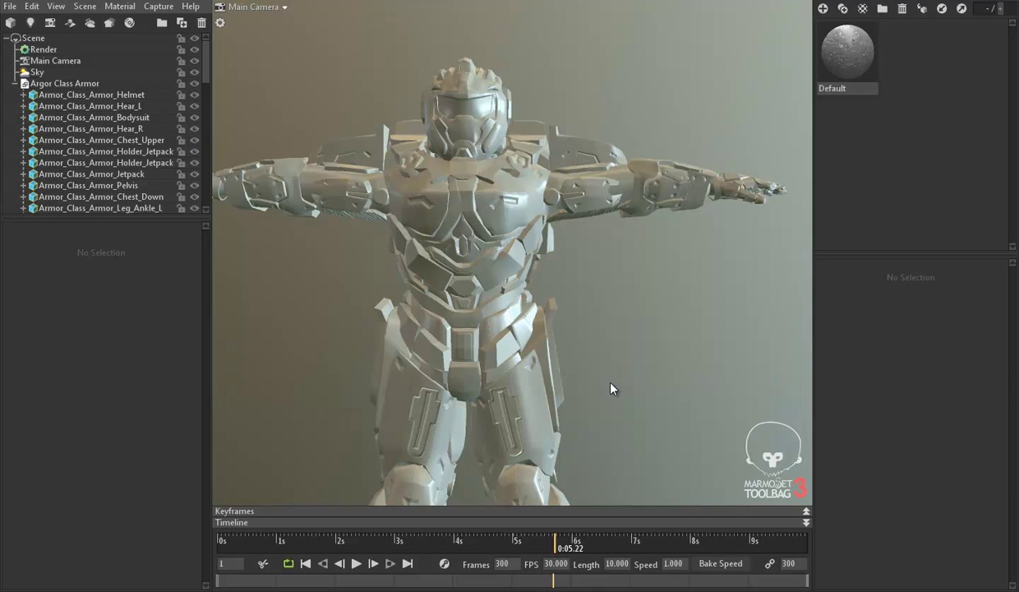
pyautogui.click(564, 341)
pyautogui.moveTo(465, 288)
pyautogui.mouseDown()
pyautogui.moveTo(501, 245)
pyautogui.moveTo(663, 247)
pyautogui.mouseUp()
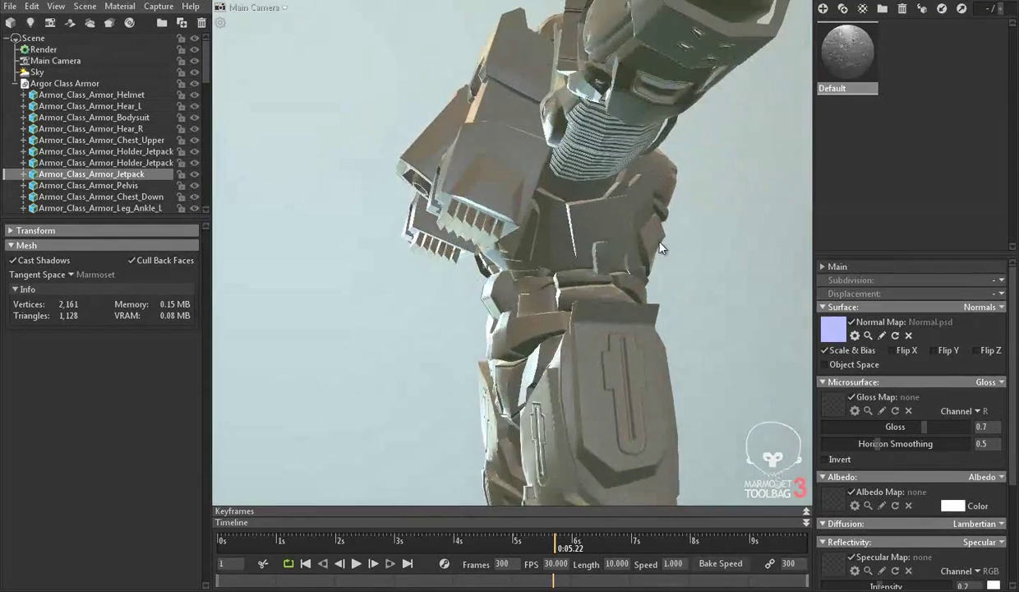
pyautogui.click(509, 526)
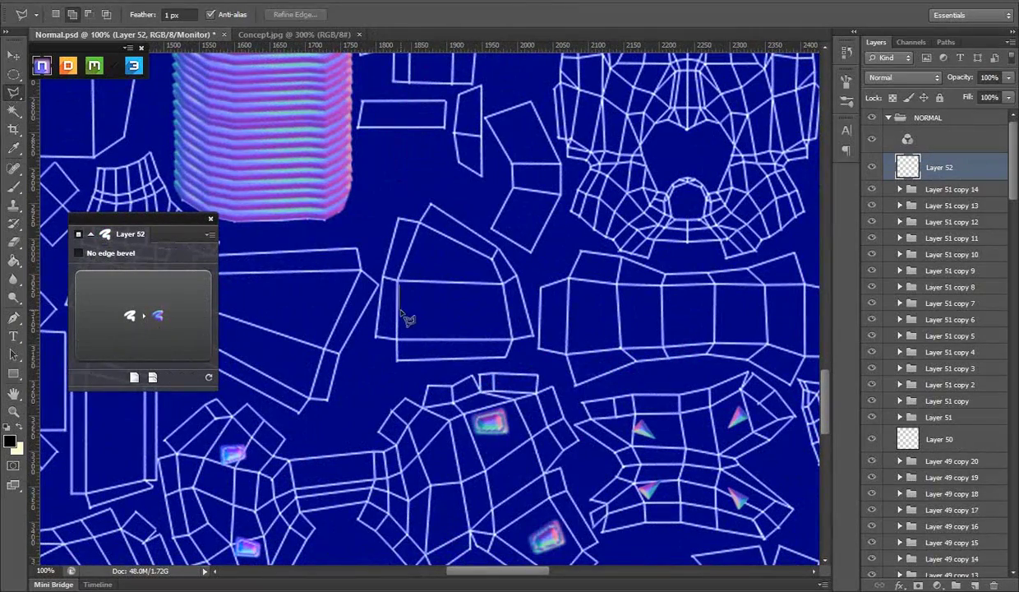
# - Clear the stray selection and convert the polygonal lasso shape into a bent groove with a Curve preset
pyautogui.rightClick(434, 283)
pyautogui.click(461, 301)
pyautogui.click(157, 306)
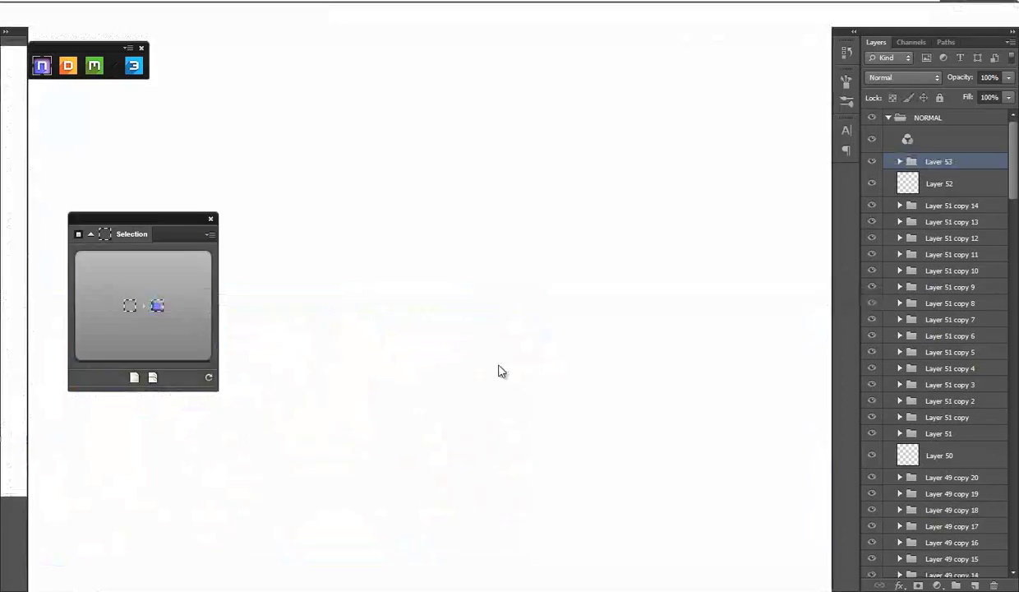
pyautogui.click(167, 266)
pyautogui.scroll(-3, 124, 404)
pyautogui.click(82, 434)
pyautogui.click(111, 268)
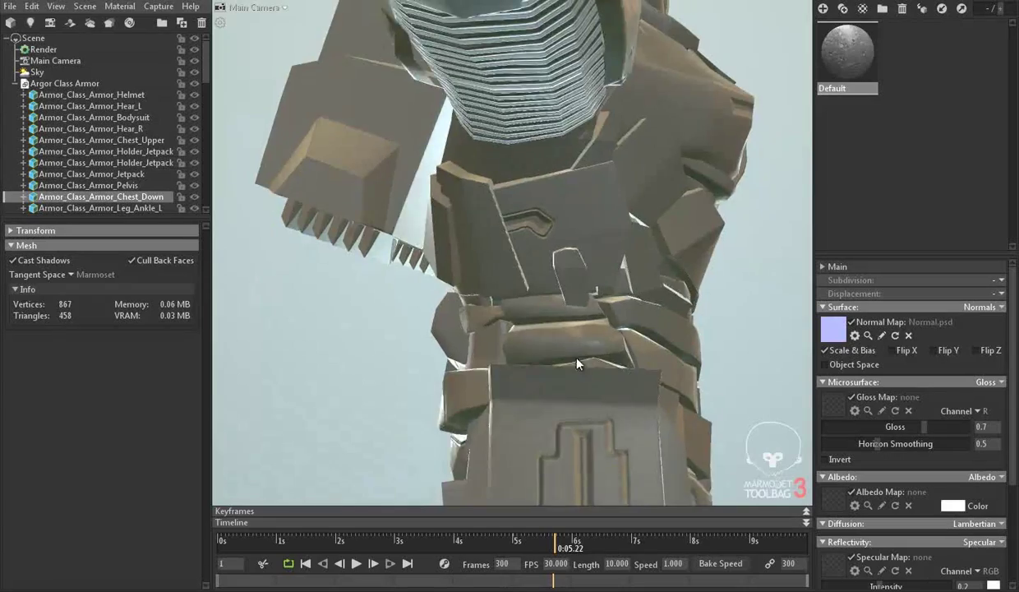
pyautogui.moveTo(576, 359); pyautogui.dragTo(480, 461)
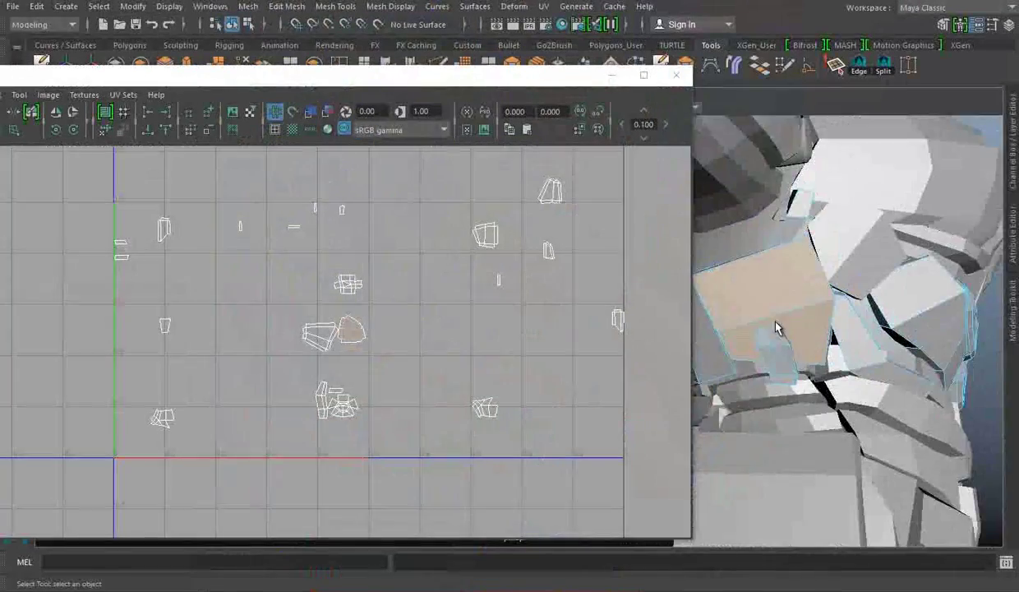
pyautogui.moveTo(830, 330); pyautogui.dragTo(778, 265)
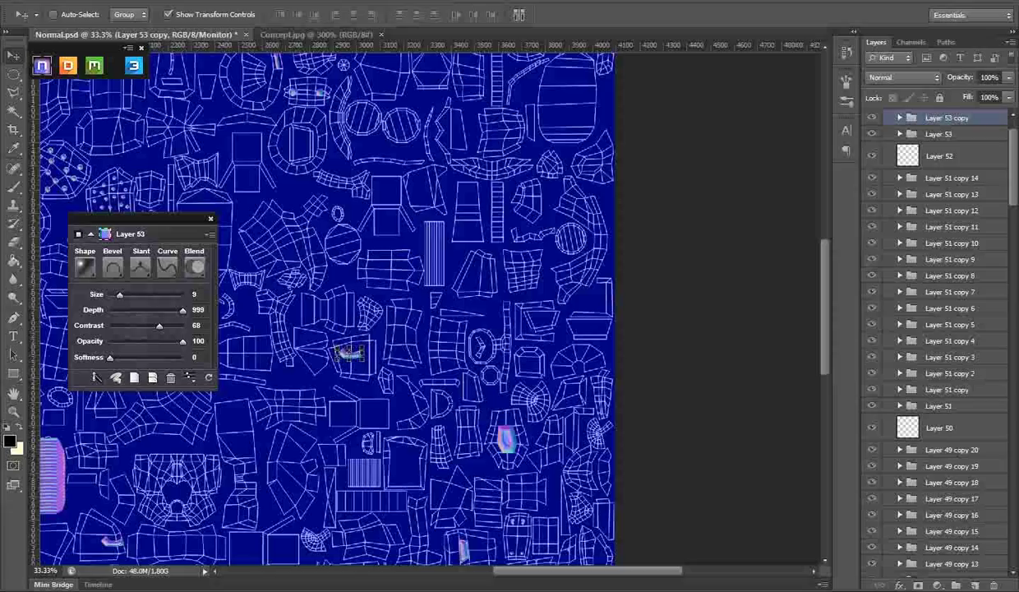
# - Drag Layer 53 copy onto another shell and flip-scale it vertically to about -75% height
pyautogui.click(350, 358)
pyautogui.press('v')
pyautogui.moveTo(454, 307); pyautogui.dragTo(489, 353)
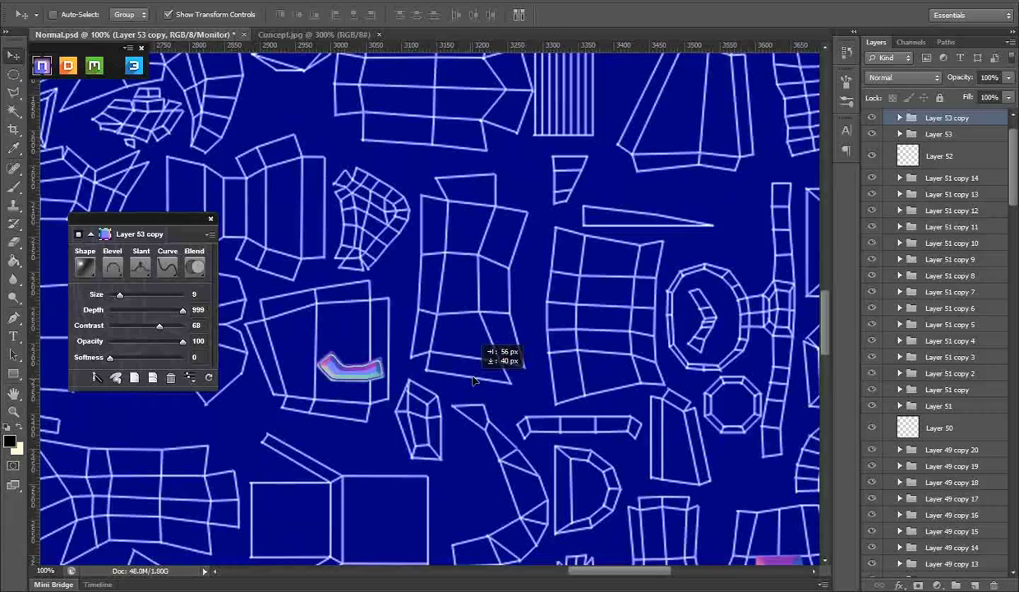
pyautogui.scroll(-10, 874, 542)
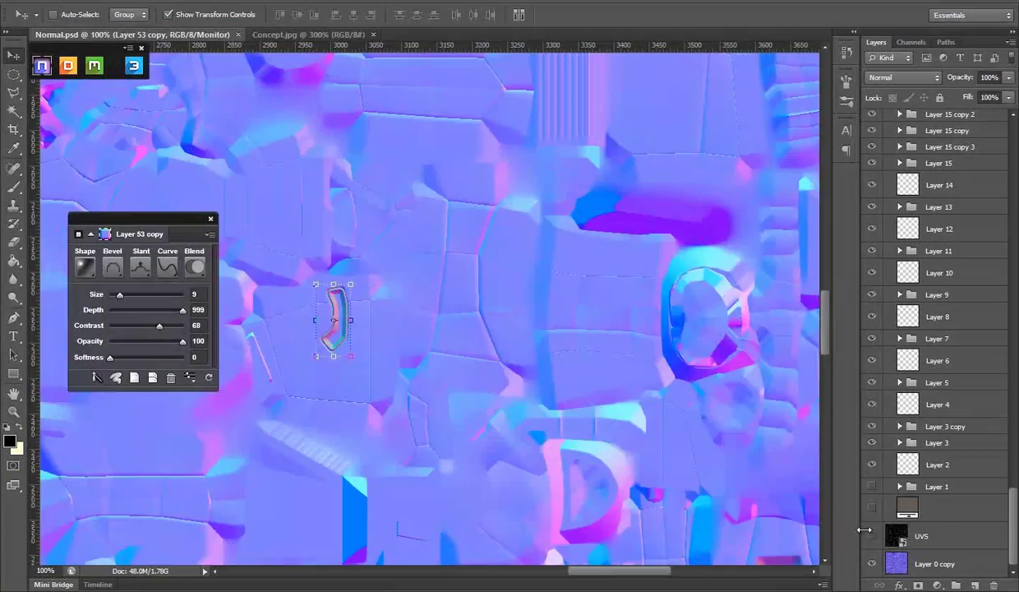
pyautogui.hotkey('ctrl', 't')
pyautogui.moveTo(335, 285); pyautogui.dragTo(337, 417)
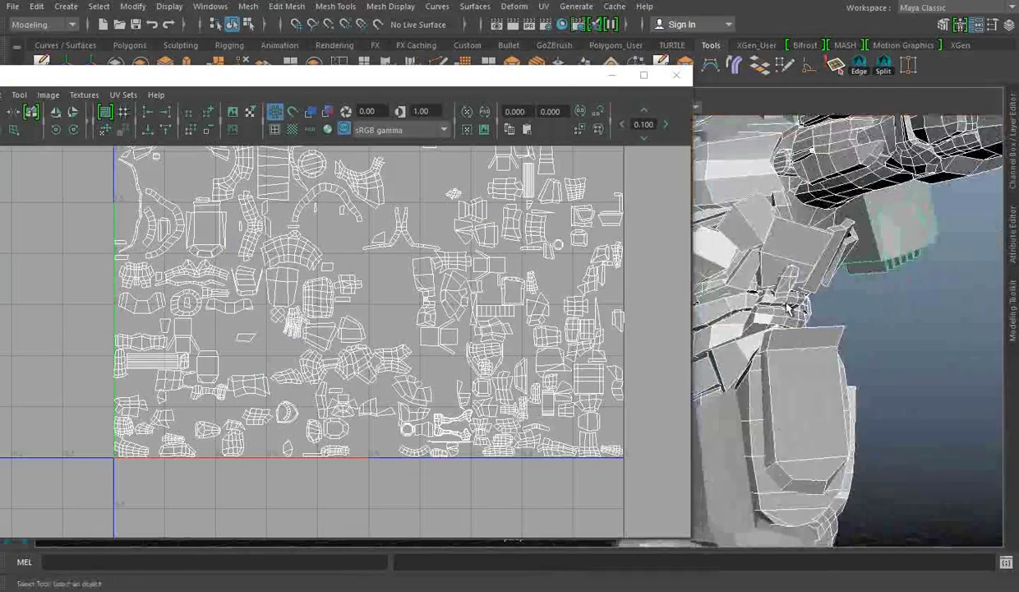
# - Select an armor piece in Maya so the UV Editor shows its shells
pyautogui.click(789, 308)
pyautogui.rightClick(792, 198)
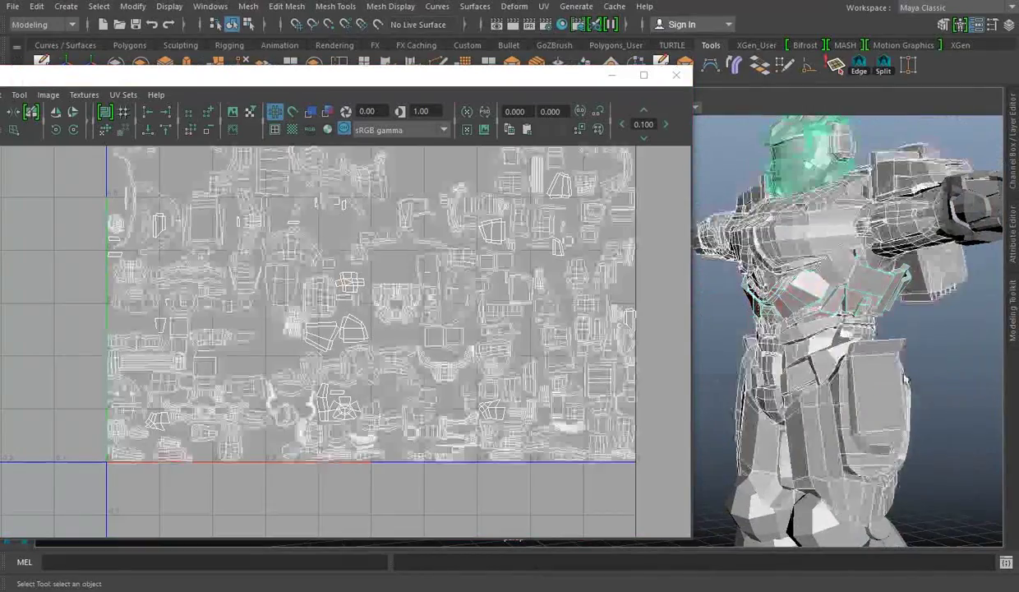
# - Zoom in and convert a lasso selection into a bevelled pill-shaped inset, size 20
pyautogui.hotkey('ctrl', '+')
pyautogui.hotkey('ctrl', '+')
pyautogui.hotkey('ctrl', '+')
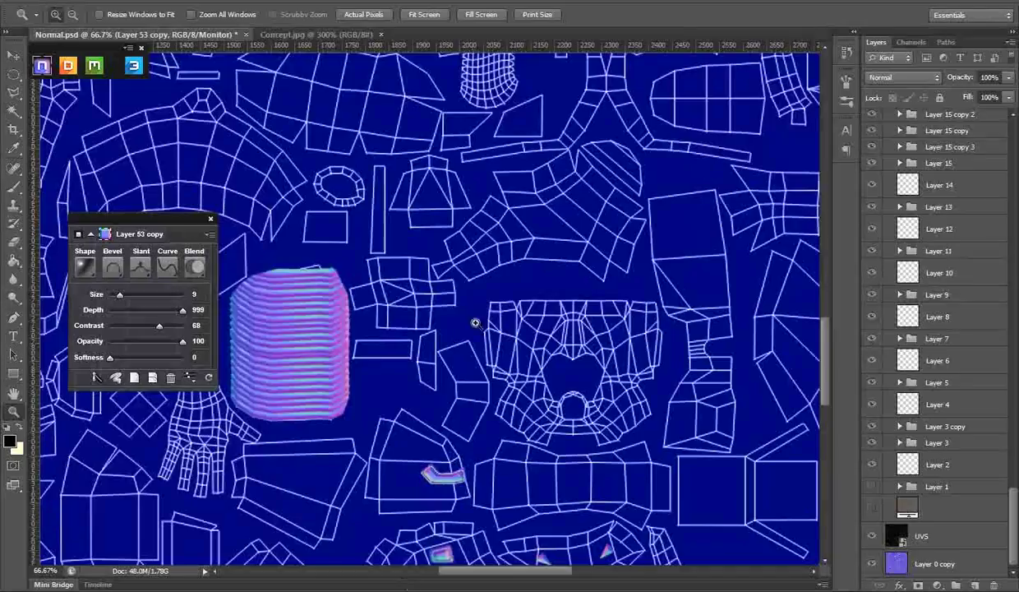
pyautogui.scroll(15, 1001, 373)
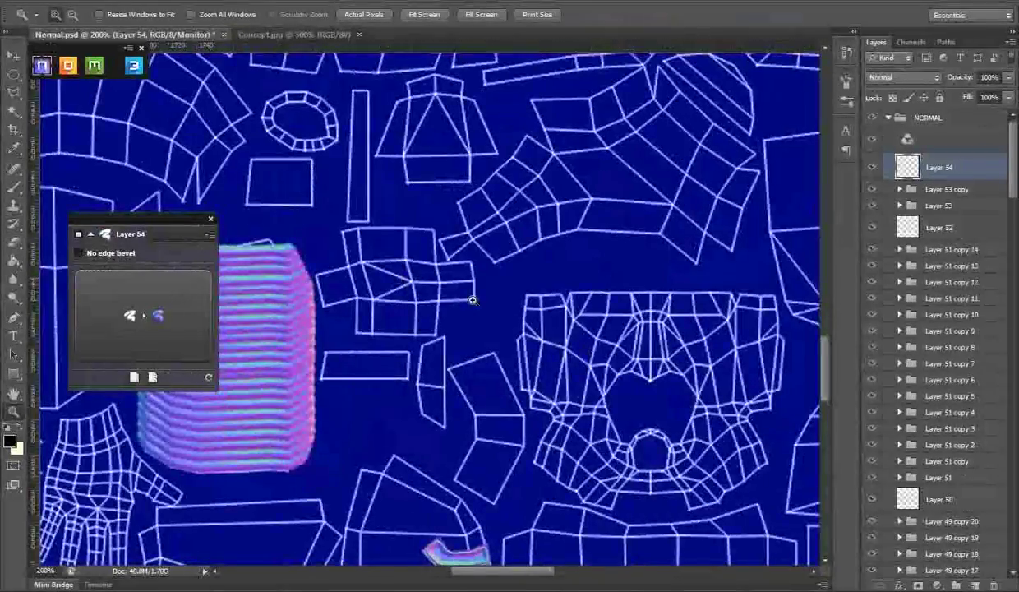
pyautogui.click(396, 279)
pyautogui.press('l')
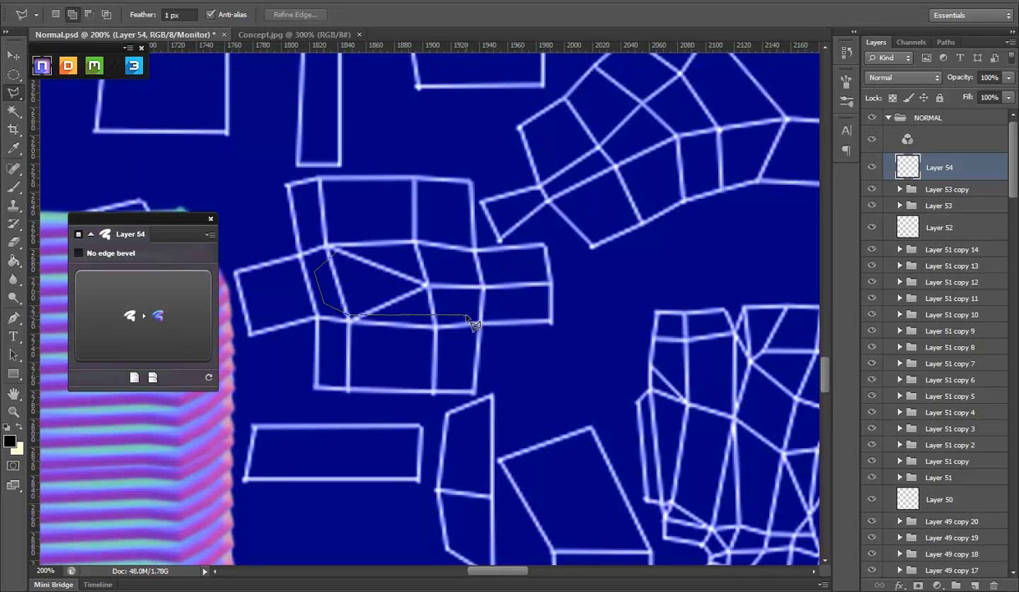
pyautogui.click(155, 304)
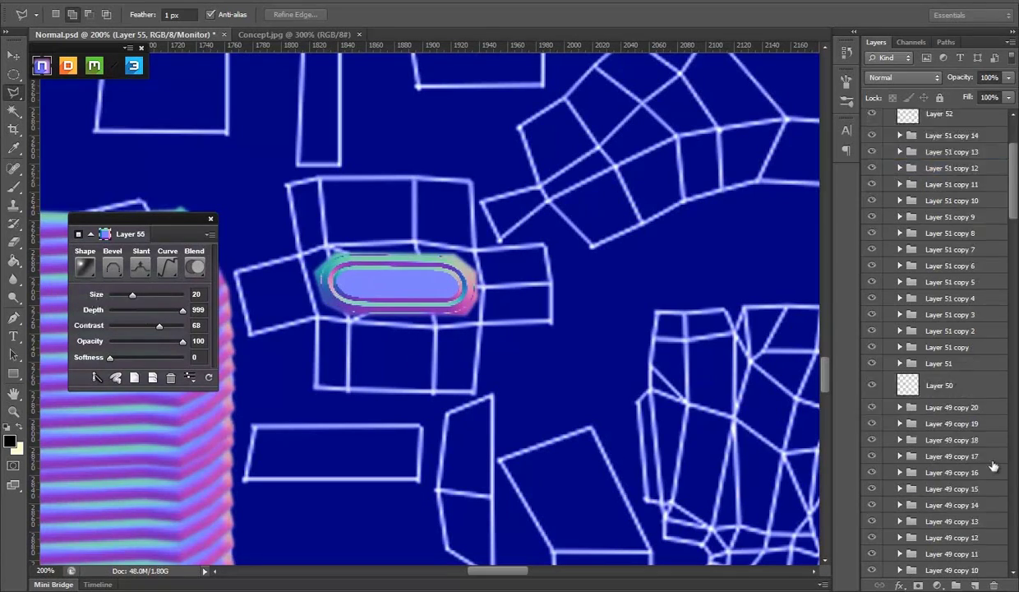
# - Hide the UVS layer and check the armor in Marmoset and Maya, selecting the chest piece
pyautogui.click(872, 536)
pyautogui.hotkey('alt', 'Tab')
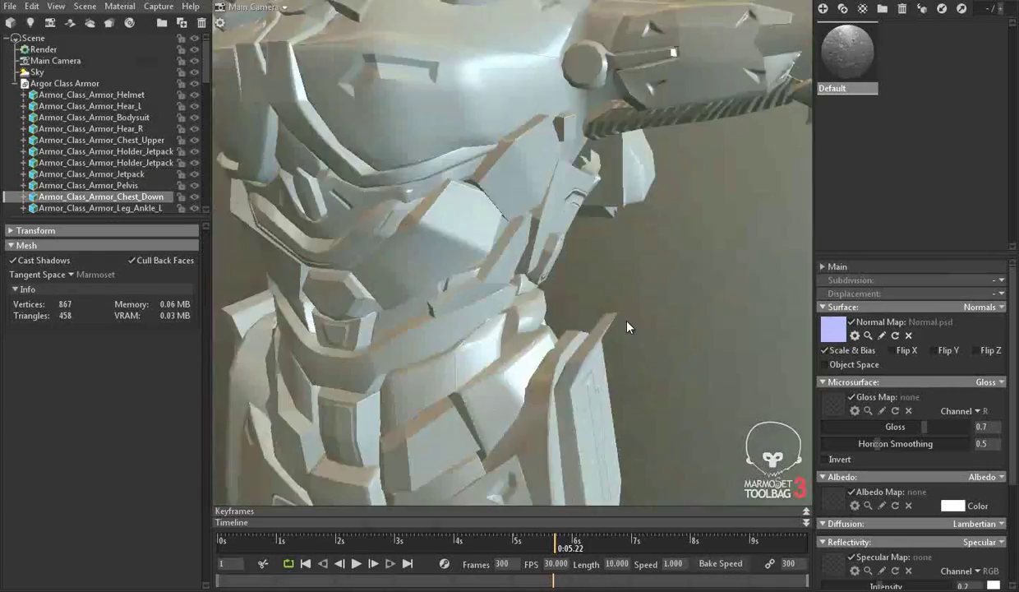
pyautogui.click(547, 542)
pyautogui.moveTo(822, 329); pyautogui.dragTo(860, 350)
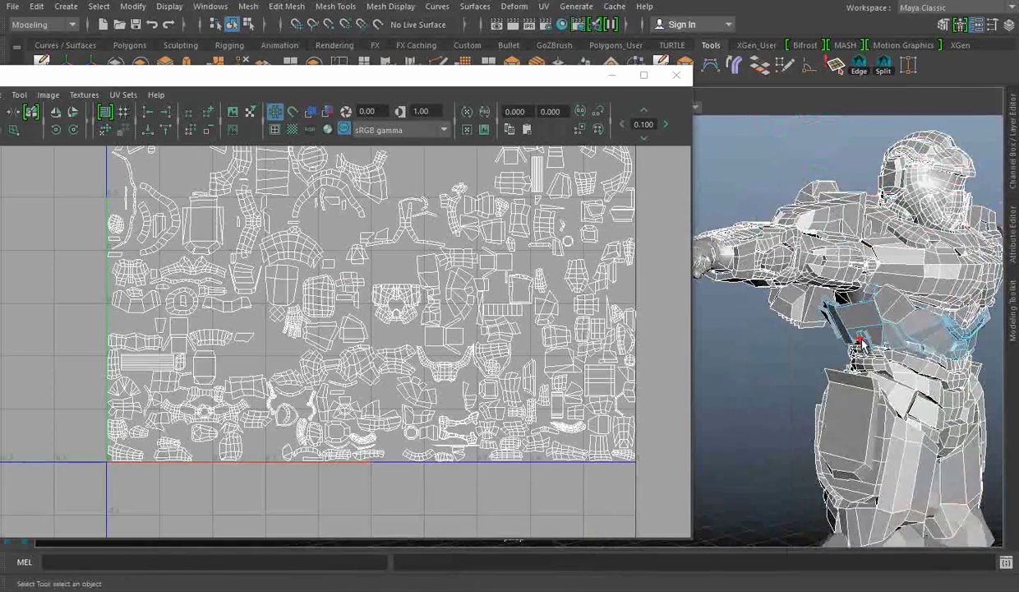
pyautogui.click(861, 349)
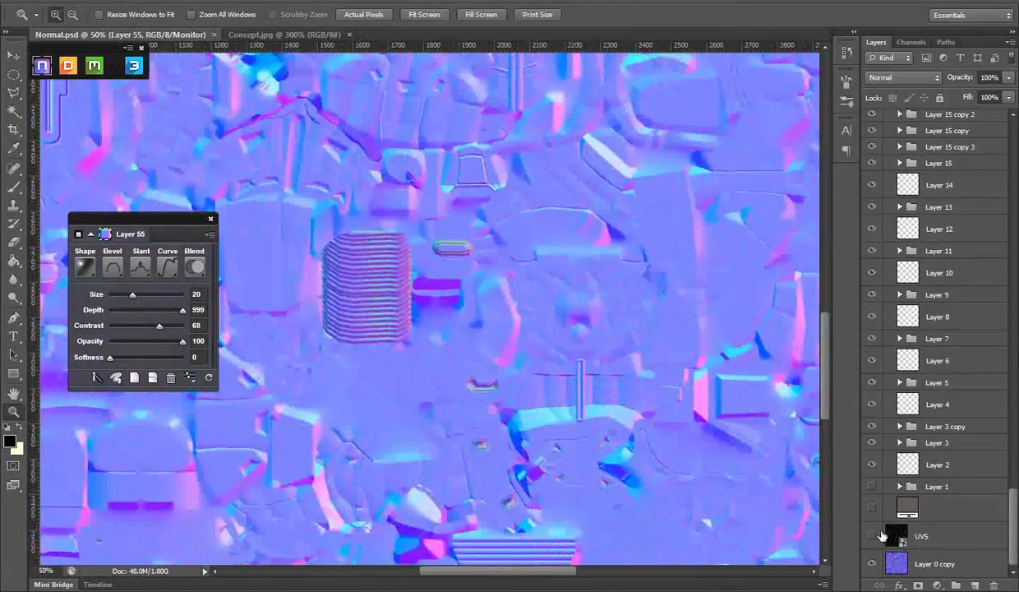
# - Duplicate Layer 55, rotate the copy -90° and slide it over the narrow column shell
pyautogui.click(872, 536)
pyautogui.press('v')
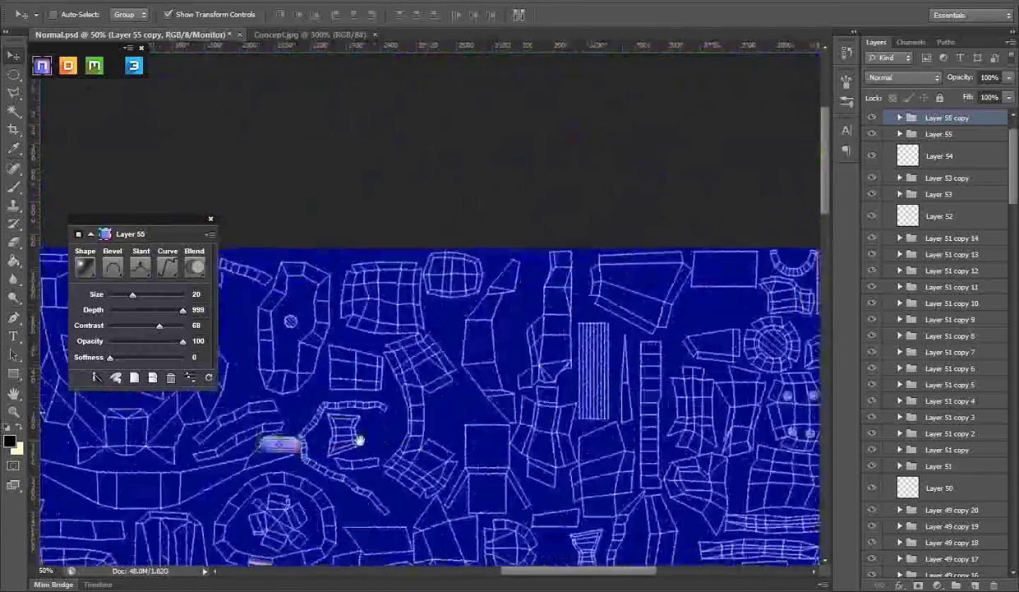
pyautogui.moveTo(321, 263)
pyautogui.mouseDown()
pyautogui.moveTo(530, 248)
pyautogui.moveTo(575, 279)
pyautogui.mouseUp()
pyautogui.click(572, 233)
pyautogui.hotkey('ctrl', 't')
pyautogui.moveTo(724, 198); pyautogui.dragTo(586, 135)
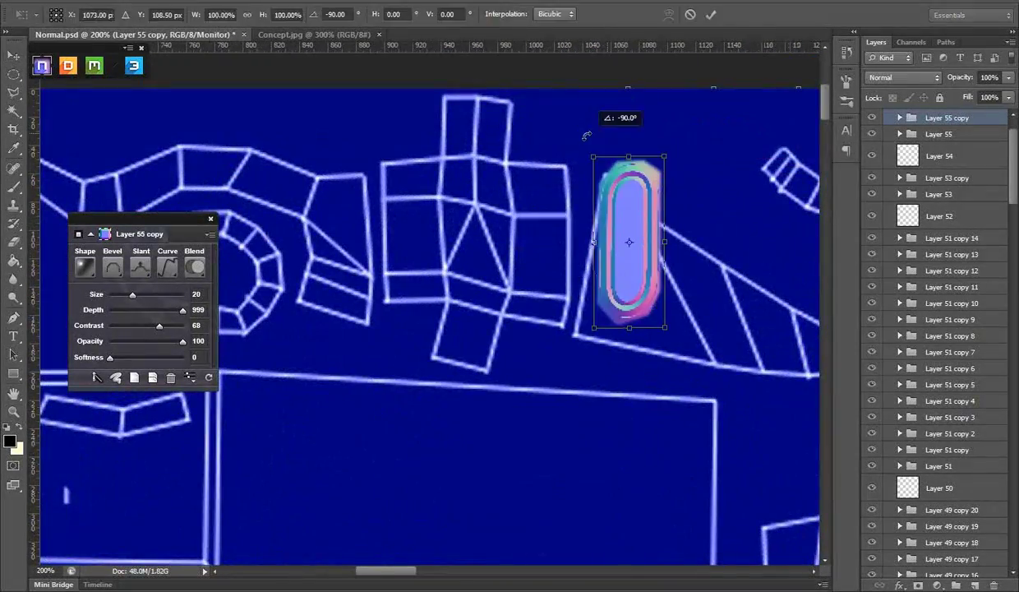
pyautogui.moveTo(530, 185); pyautogui.dragTo(475, 174)
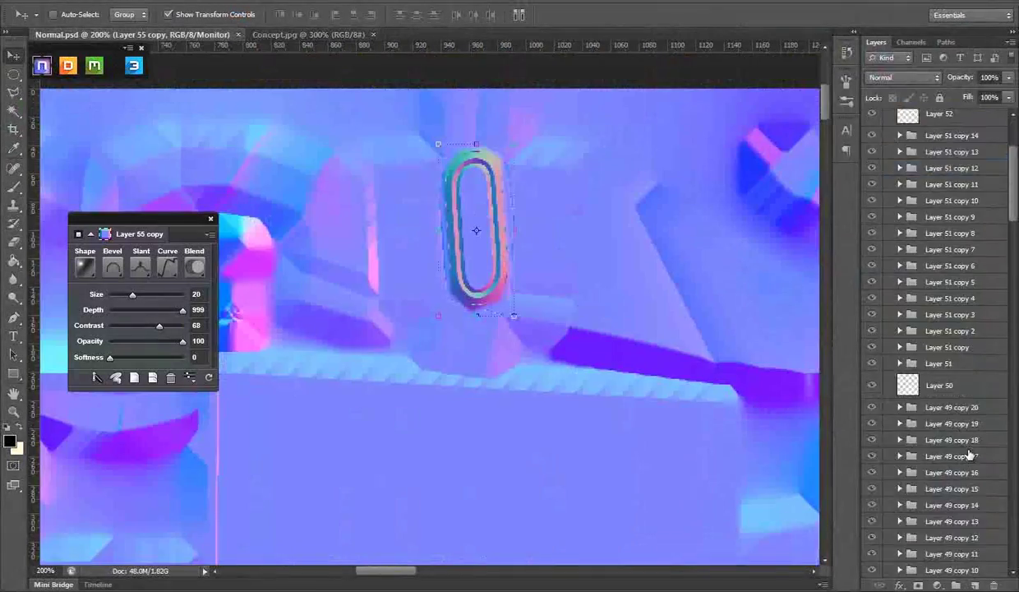
pyautogui.click(873, 539)
pyautogui.scroll(-3, 466, 171)
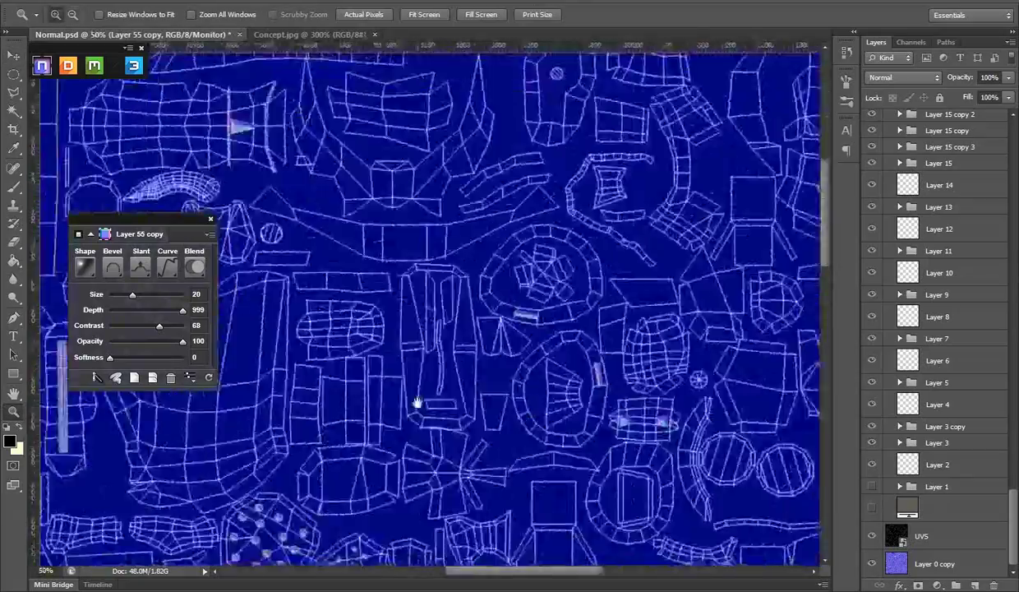
pyautogui.scroll(-2, 469, 192)
pyautogui.scroll(-2, 504, 357)
pyautogui.scroll(-2, 519, 307)
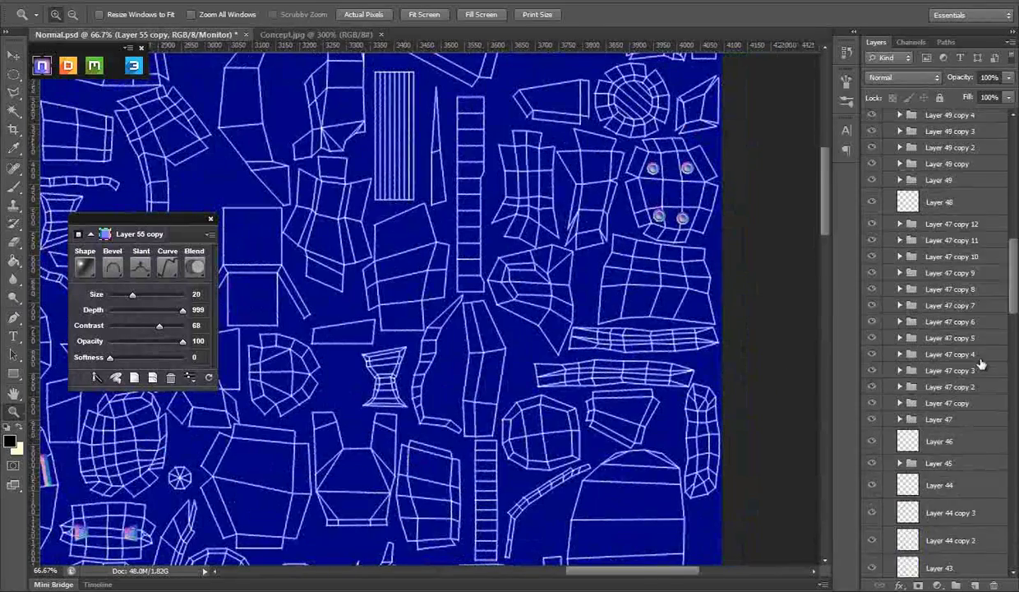
# - On a new layer, convert a polygonal lasso strip into a bevelled sliver with a rounded Curve profile
pyautogui.hotkey('ctrl', 'shift', 'alt', 'n')
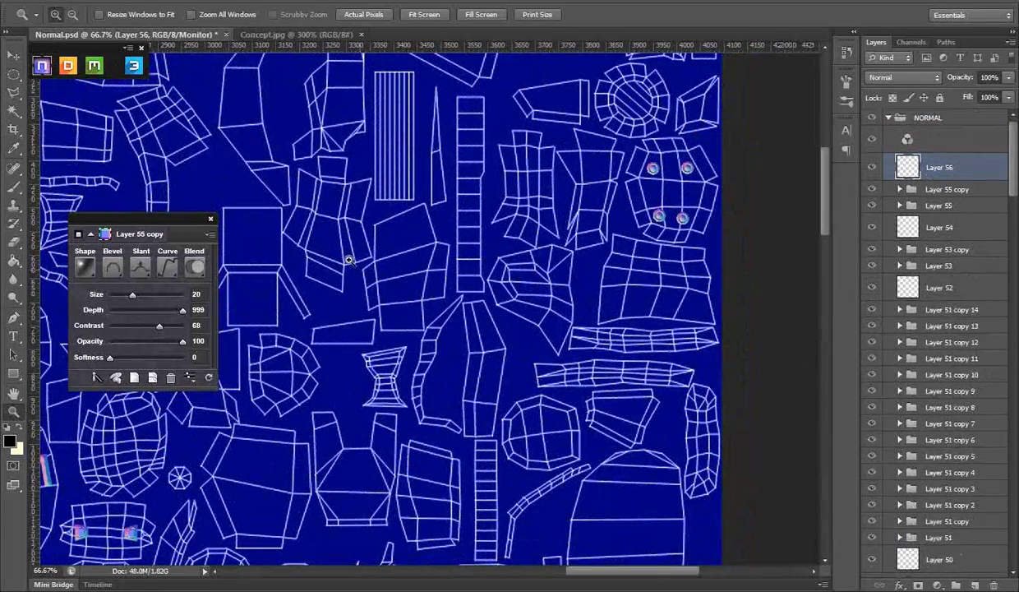
pyautogui.hotkey('ctrl', '+')
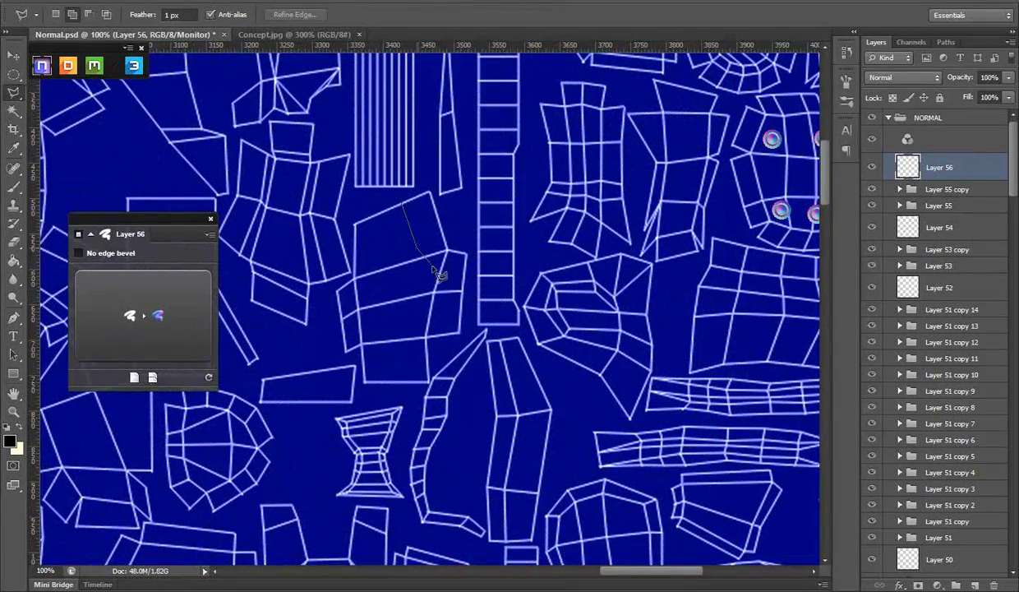
pyautogui.click(166, 296)
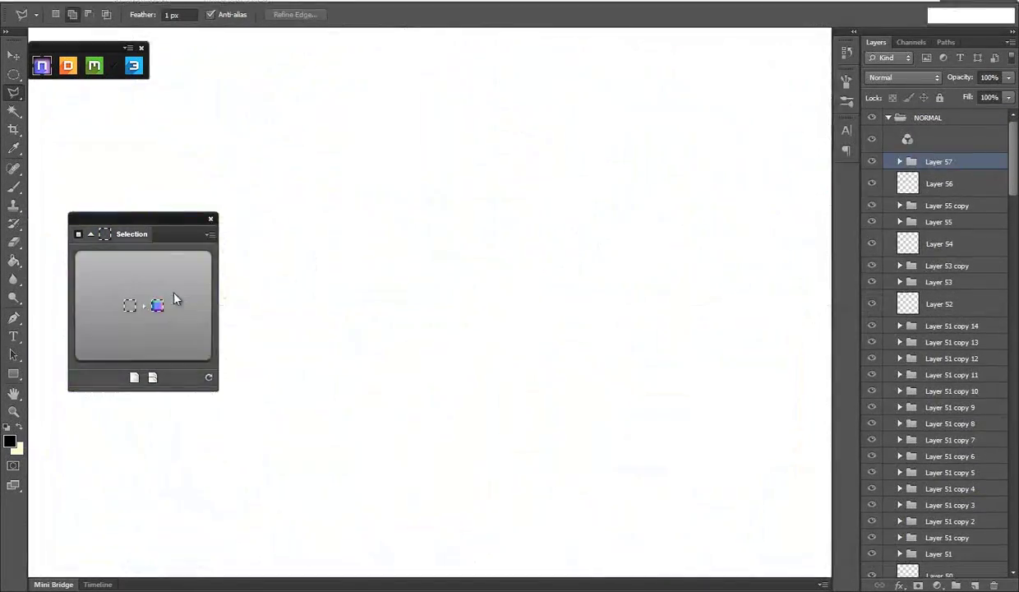
pyautogui.click(119, 275)
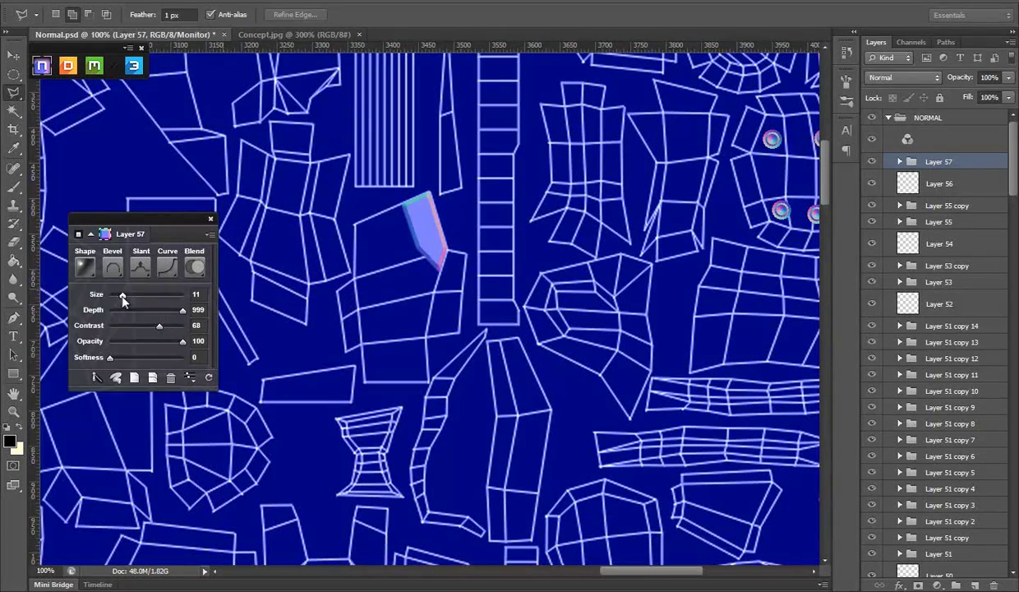
pyautogui.click(84, 424)
pyautogui.click(138, 267)
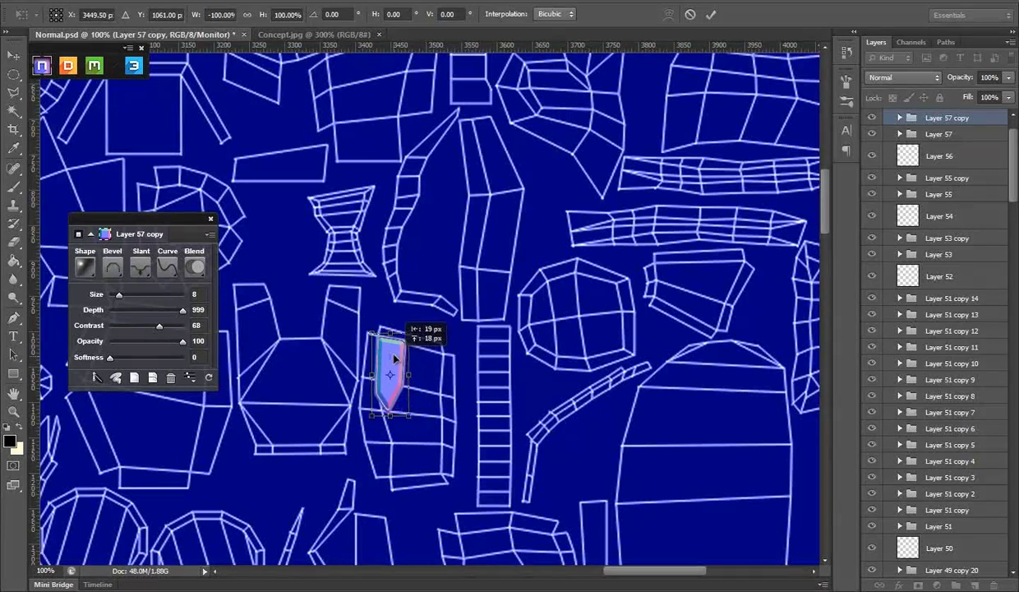
# - Commit the horizontally mirrored strip copy on the neighbouring shell and hide the UV wireframe
pyautogui.press('Return')
pyautogui.scroll(-5, 903, 438)
pyautogui.click(872, 536)
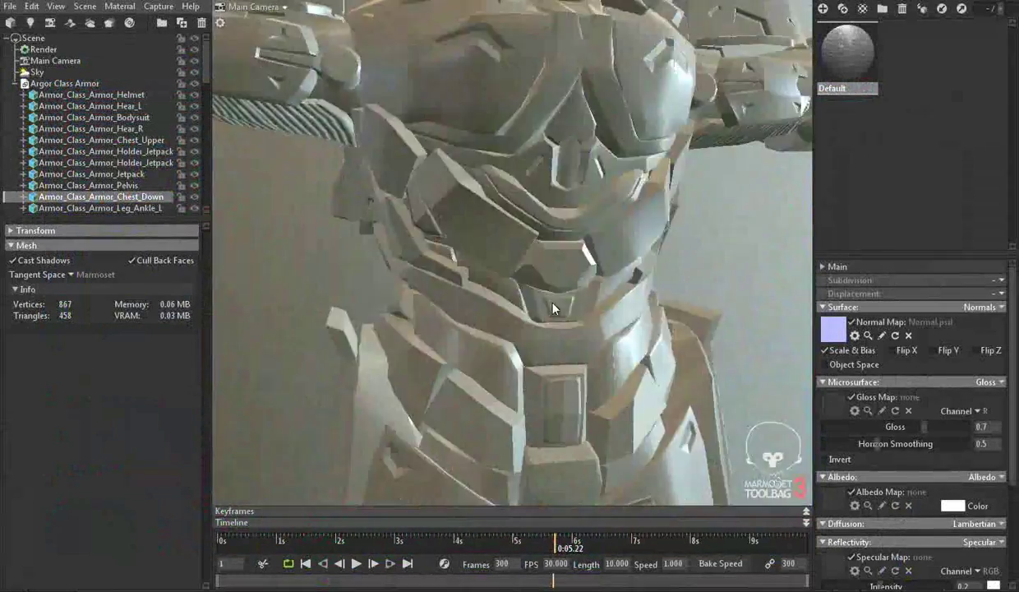
# - Orbit the armor in Marmoset to inspect the new strip insets on the torso side
pyautogui.moveTo(554, 309)
pyautogui.mouseDown()
pyautogui.moveTo(693, 371)
pyautogui.moveTo(808, 292)
pyautogui.mouseUp()
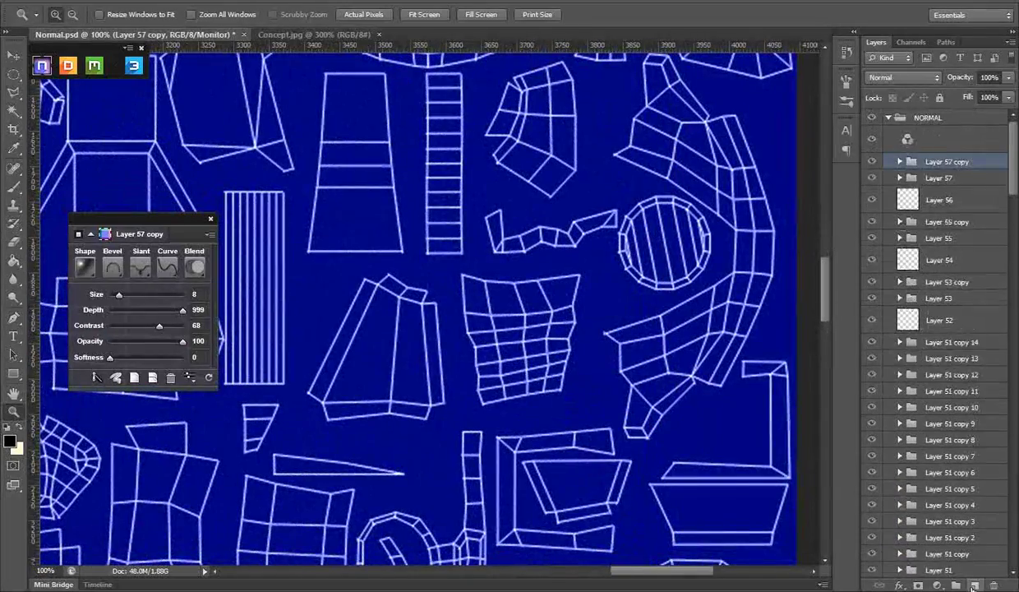
# - Outline a hook shape on new Layer 59 and convert it into a size 7 bevelled notch
pyautogui.click(974, 586)
pyautogui.press('l')
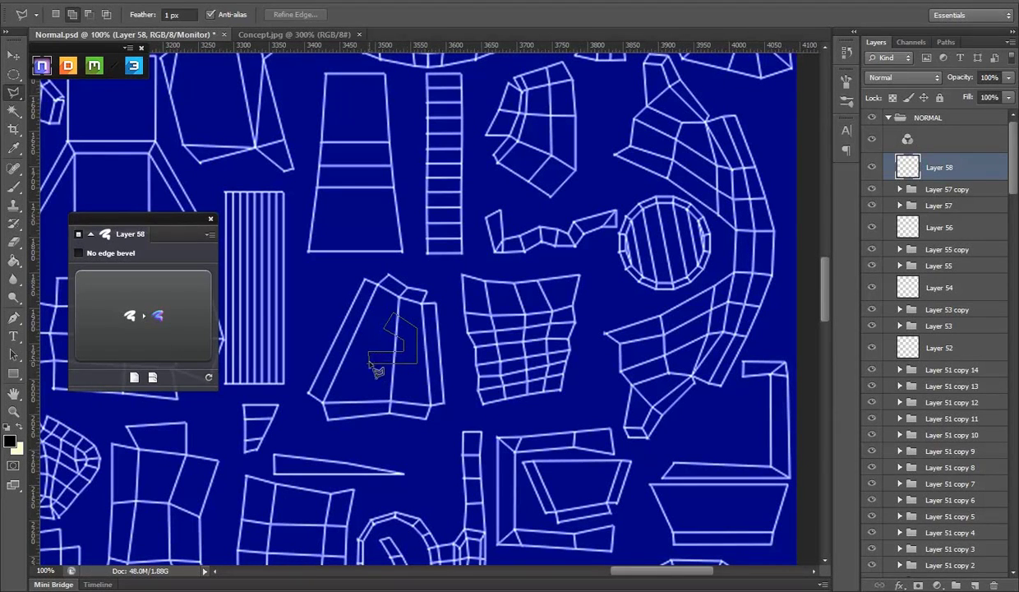
pyautogui.click(152, 317)
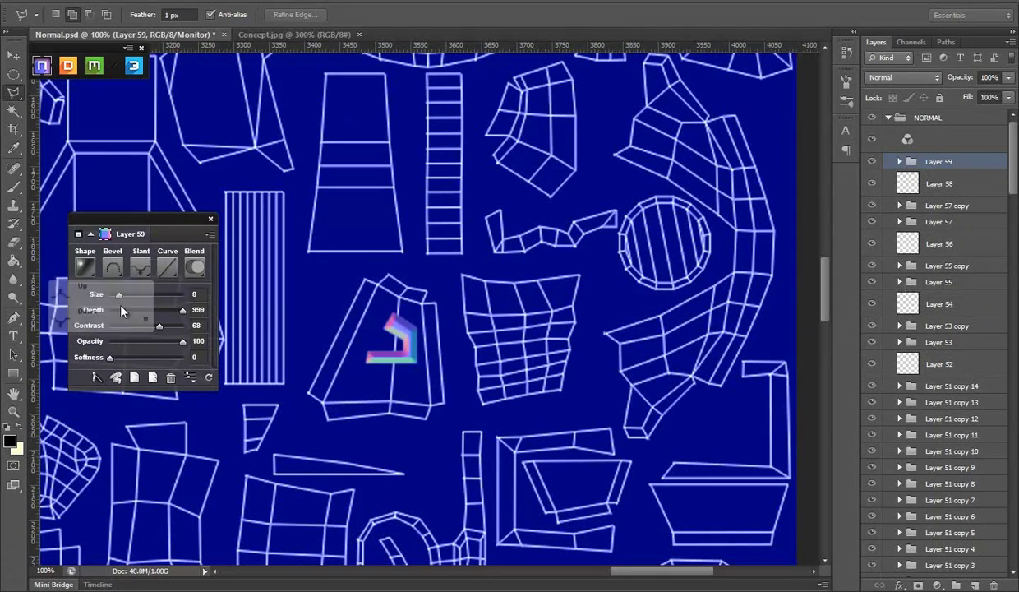
pyautogui.click(166, 266)
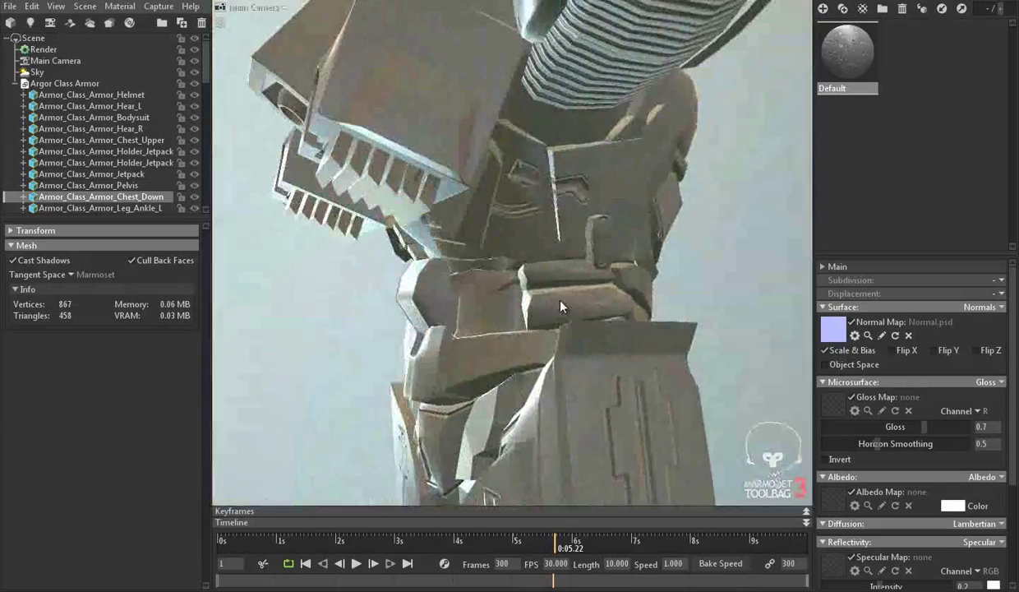
# - Orbit below the armor in Marmoset to check the chest insets from a low angle
pyautogui.moveTo(559, 307); pyautogui.dragTo(523, 235)
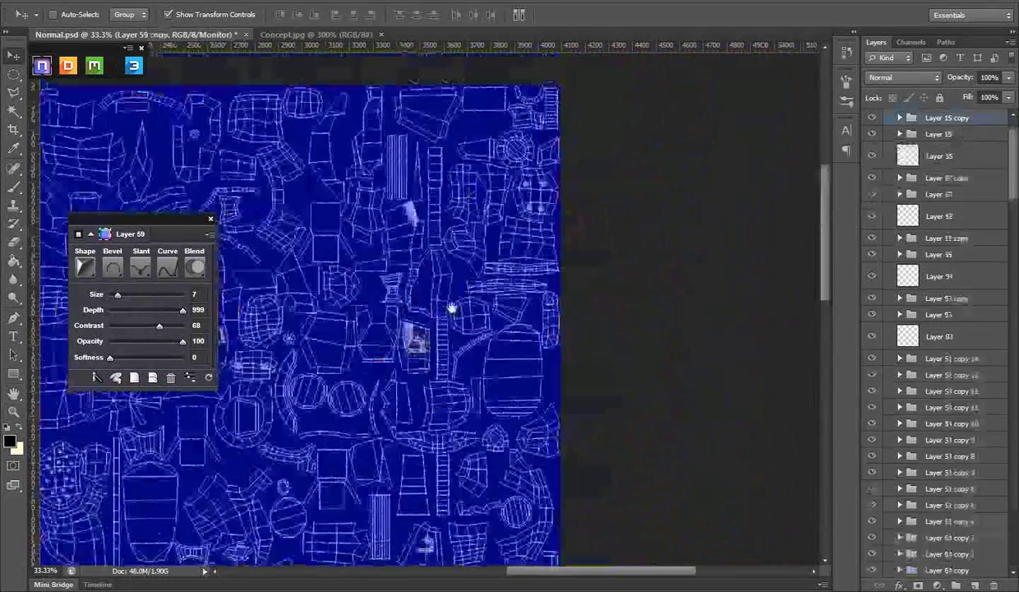
# - Copy the hook inset onto a second UV shell, zoom in to position it, and save Normal.psd
pyautogui.moveTo(452, 309); pyautogui.dragTo(464, 245)
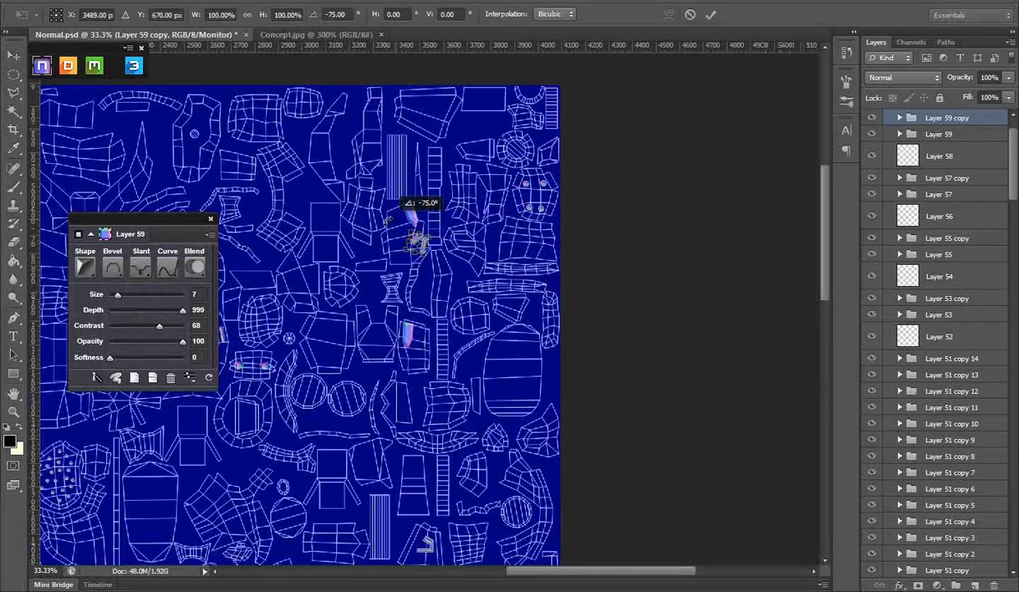
pyautogui.click(423, 139)
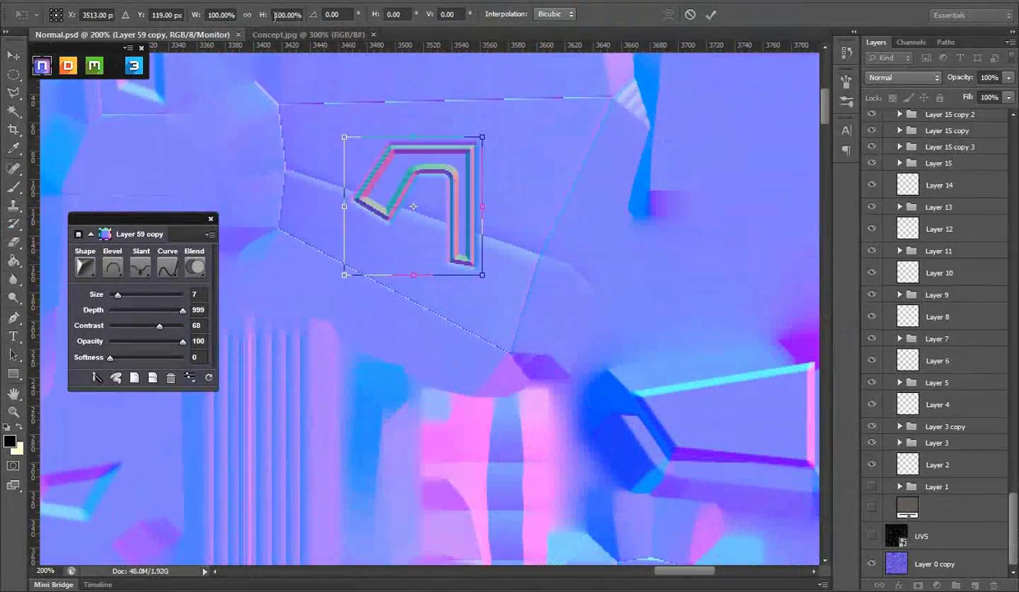
pyautogui.hotkey('ctrl', 's')
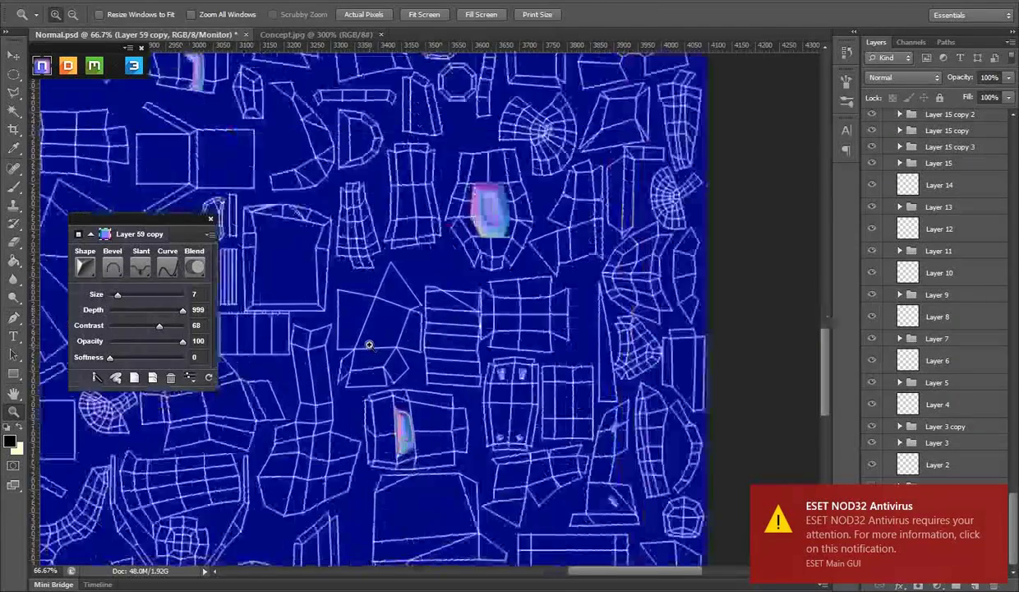
# - Zoom to the next shell and convert the selection into a bevelled inset with a rolling slope curve
pyautogui.click(369, 345)
pyautogui.scroll(10, 969, 376)
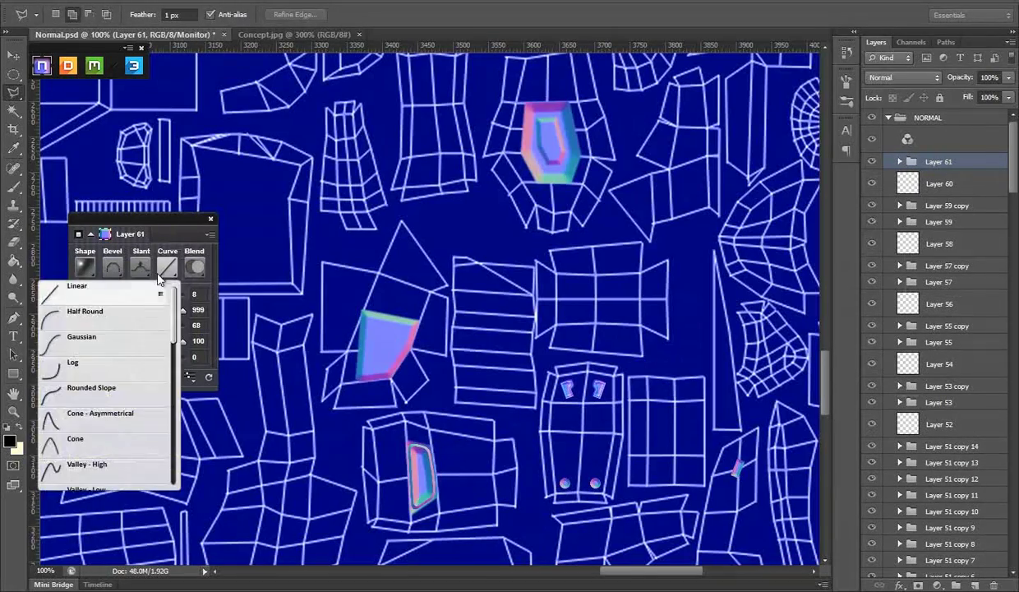
pyautogui.click(119, 306)
pyautogui.click(119, 306)
pyautogui.click(80, 480)
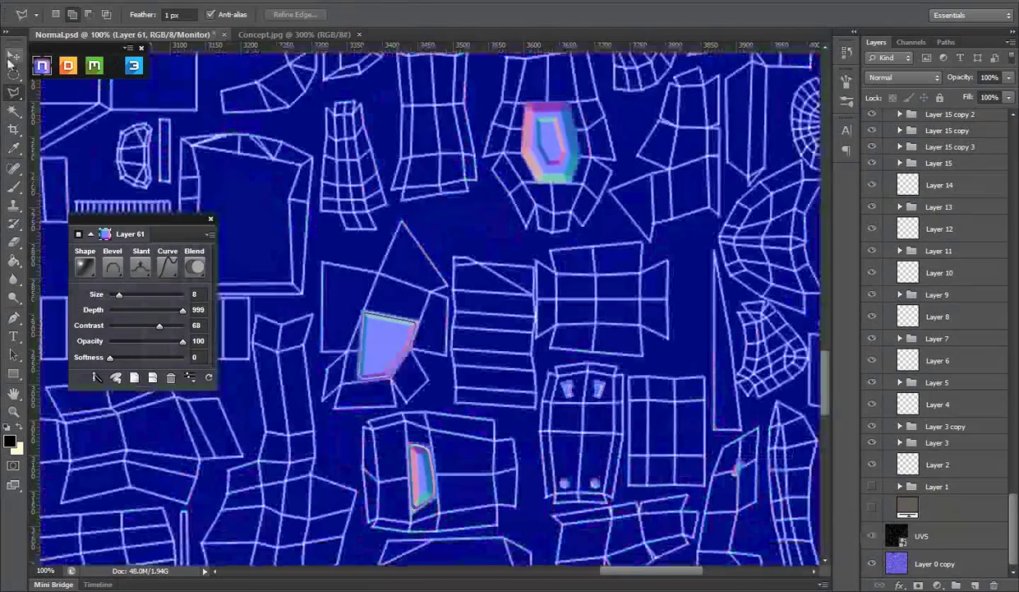
# - Position the flipped Layer 61 inset on its UV shell, hide the UV wireframe, and save
pyautogui.hotkey('ctrl', 't')
pyautogui.moveTo(393, 344); pyautogui.dragTo(388, 335)
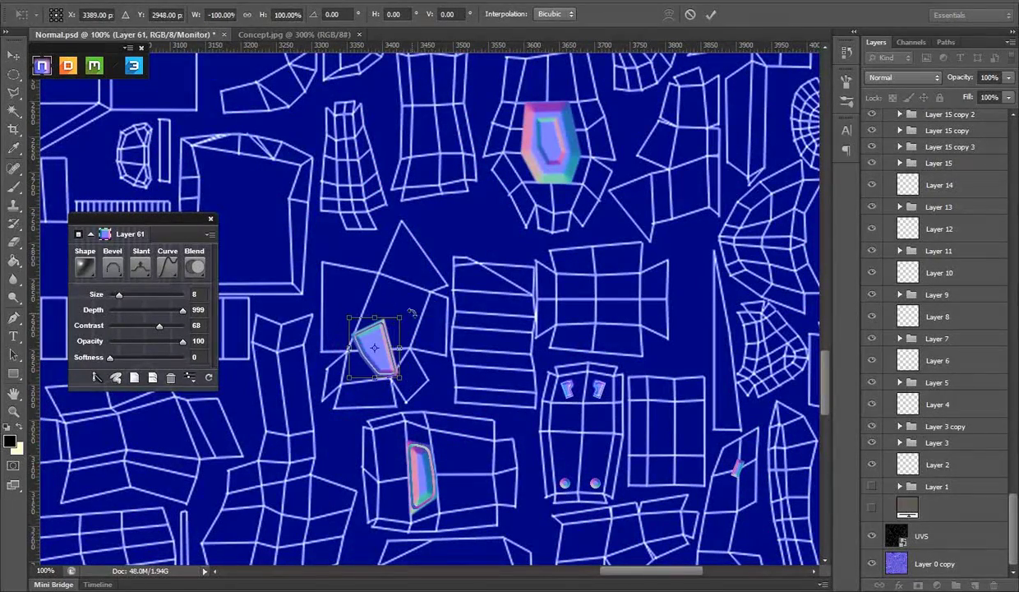
pyautogui.moveTo(375, 340); pyautogui.dragTo(376, 341)
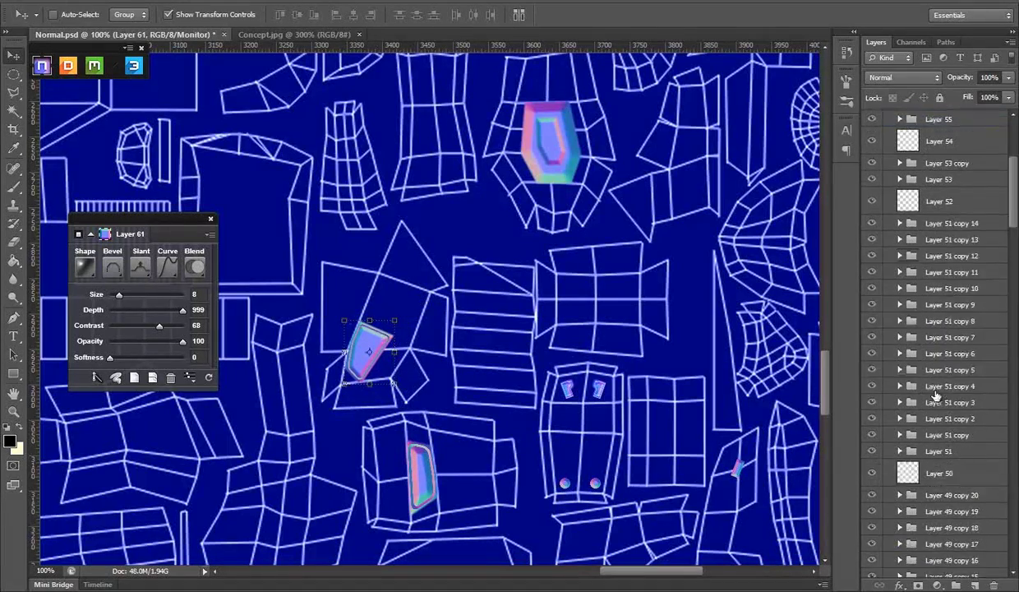
pyautogui.click(872, 536)
pyautogui.hotkey('ctrl', 's')
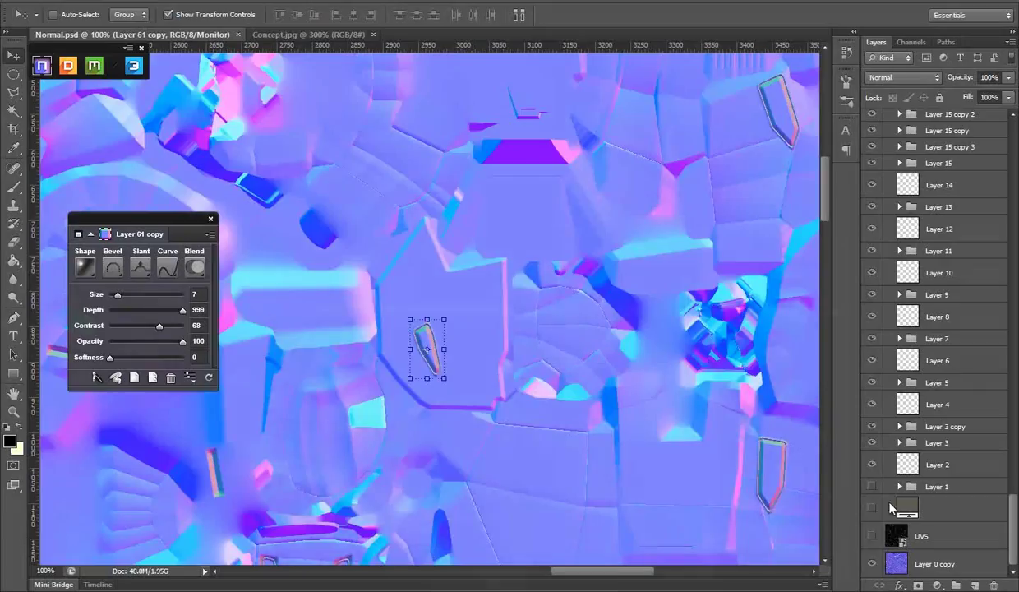
# - Check which UV shell the chest panel uses in Maya's UV editor
pyautogui.click(872, 507)
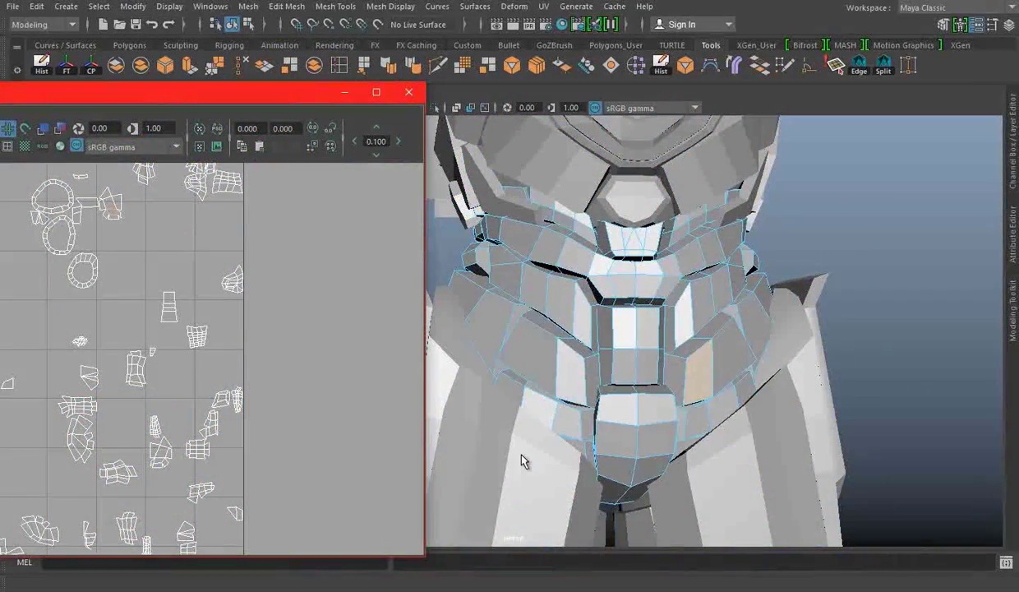
pyautogui.click(548, 518)
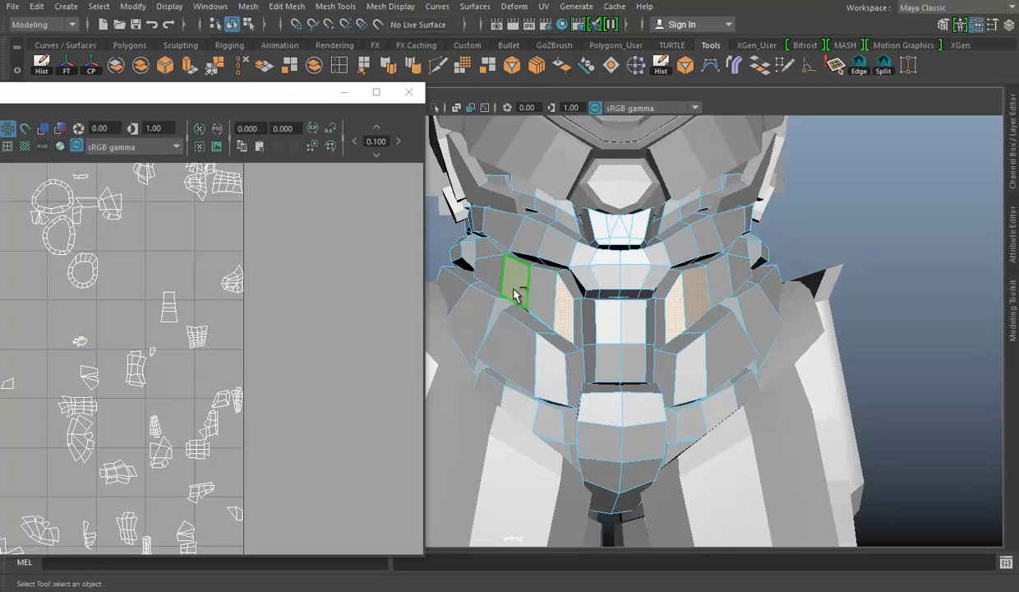
pyautogui.click(360, 316)
pyautogui.scroll(5, 337, 346)
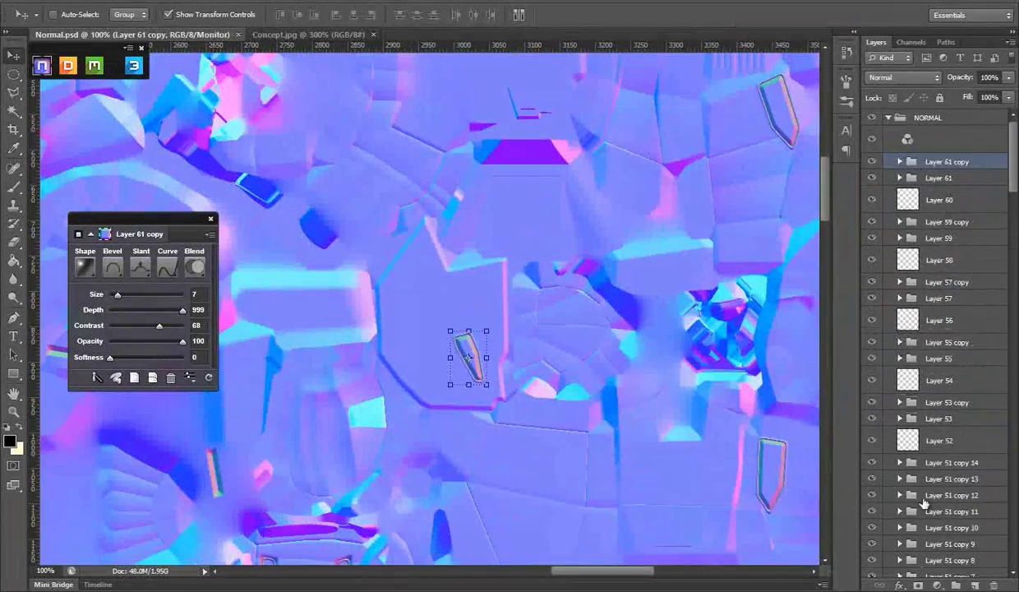
# - Duplicate the slim inset as Layer 61 copy 2 and move it onto the chest panel's UV shell
pyautogui.keyDown('alt'); pyautogui.moveTo(546, 454); pyautogui.dragTo(503, 515); pyautogui.keyUp('alt')
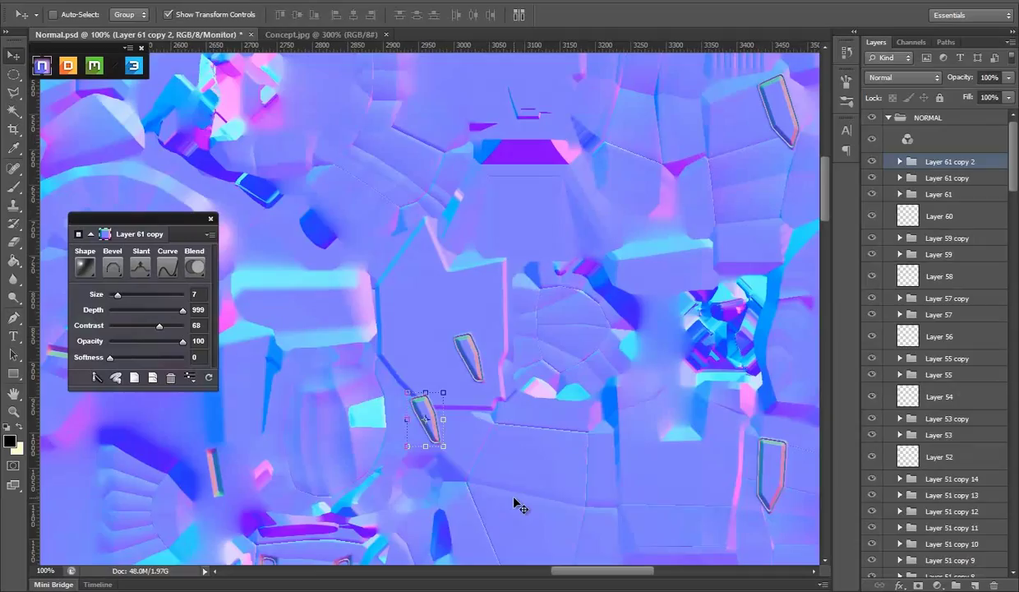
pyautogui.scroll(-10, 875, 475)
pyautogui.click(872, 536)
pyautogui.scroll(-2, 454, 420)
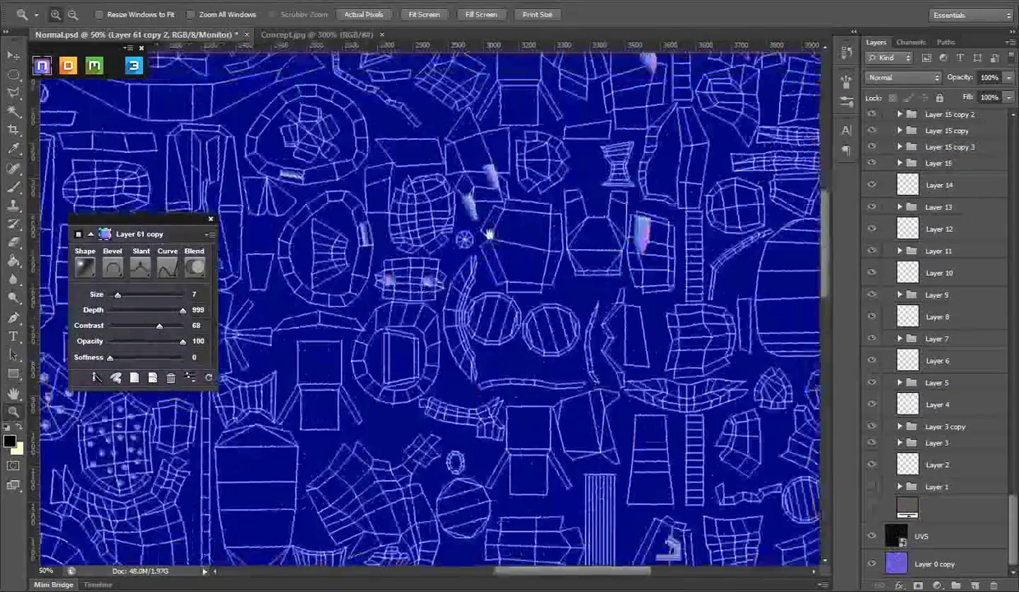
pyautogui.click(11, 57)
pyautogui.scroll(-5, 501, 406)
pyautogui.scroll(-5, 503, 288)
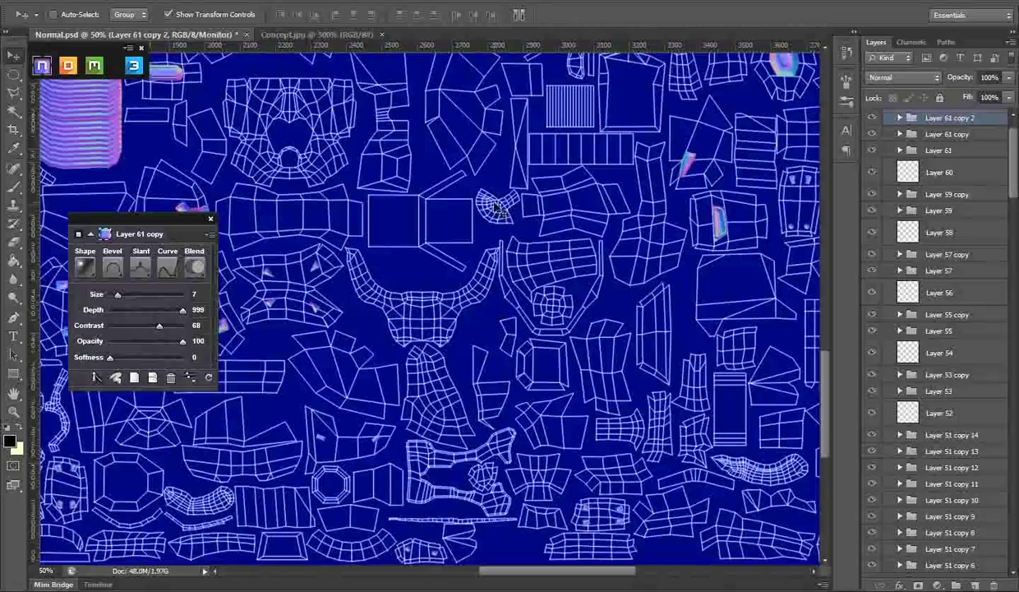
pyautogui.scroll(-5, 479, 269)
pyautogui.moveTo(479, 269); pyautogui.dragTo(464, 162)
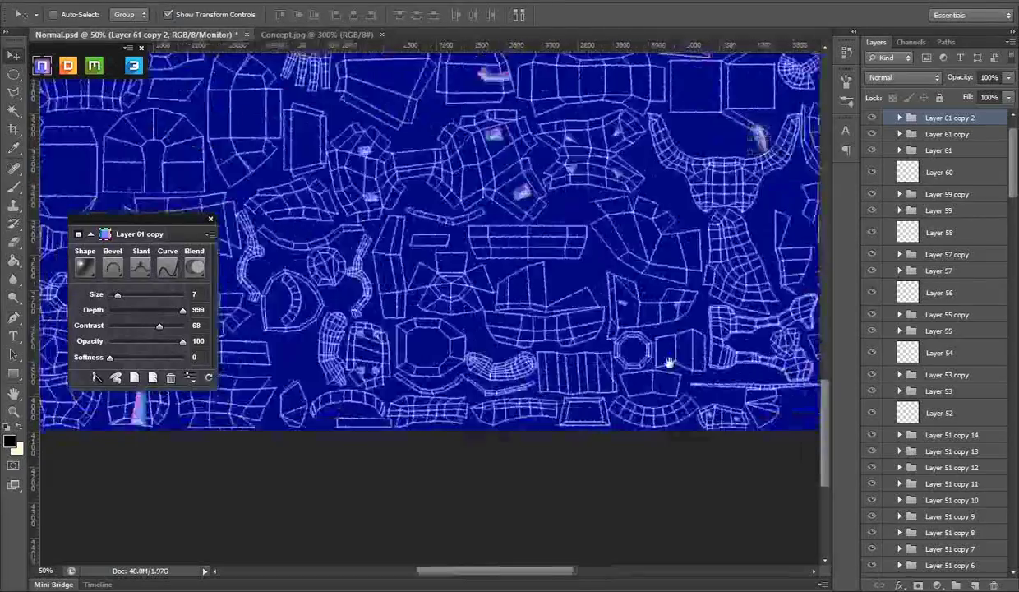
pyautogui.moveTo(567, 148); pyautogui.dragTo(488, 393)
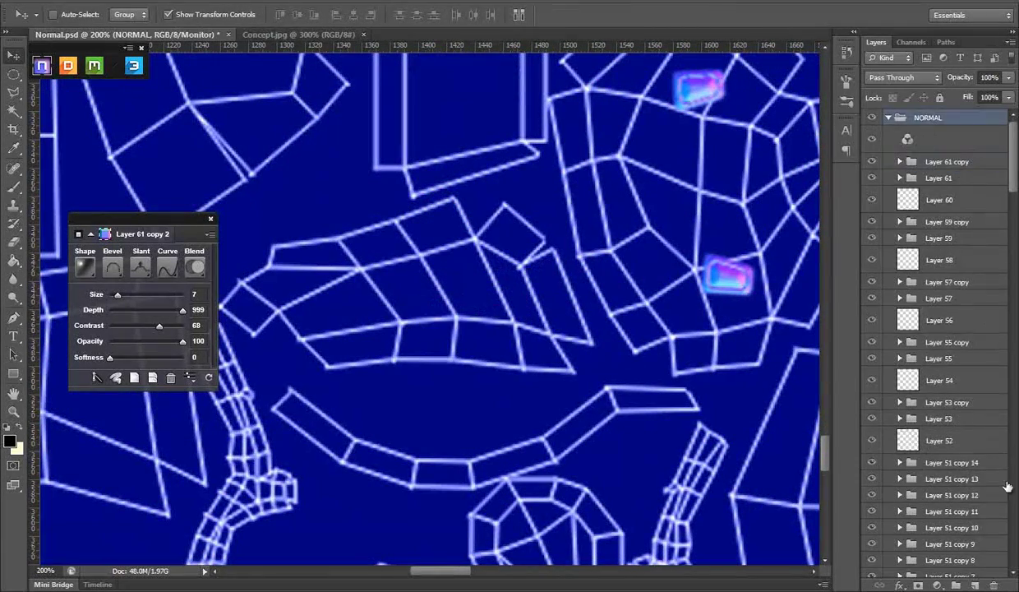
# - Create a triangular bevelled inset with the Valley-High curve on a new layer and preview it
pyautogui.click(979, 585)
pyautogui.click(14, 94)
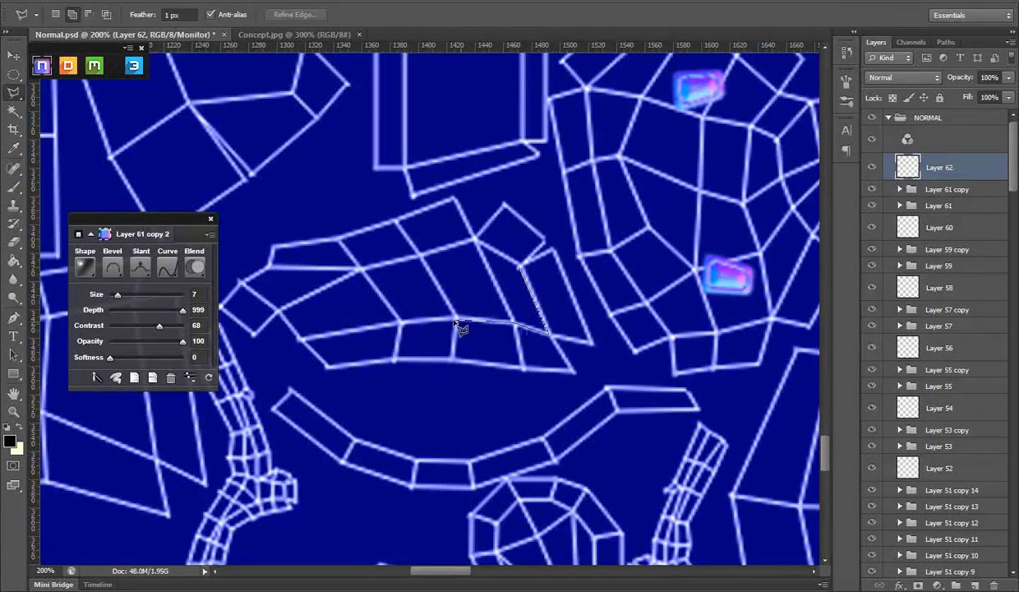
pyautogui.click(519, 269)
pyautogui.click(123, 297)
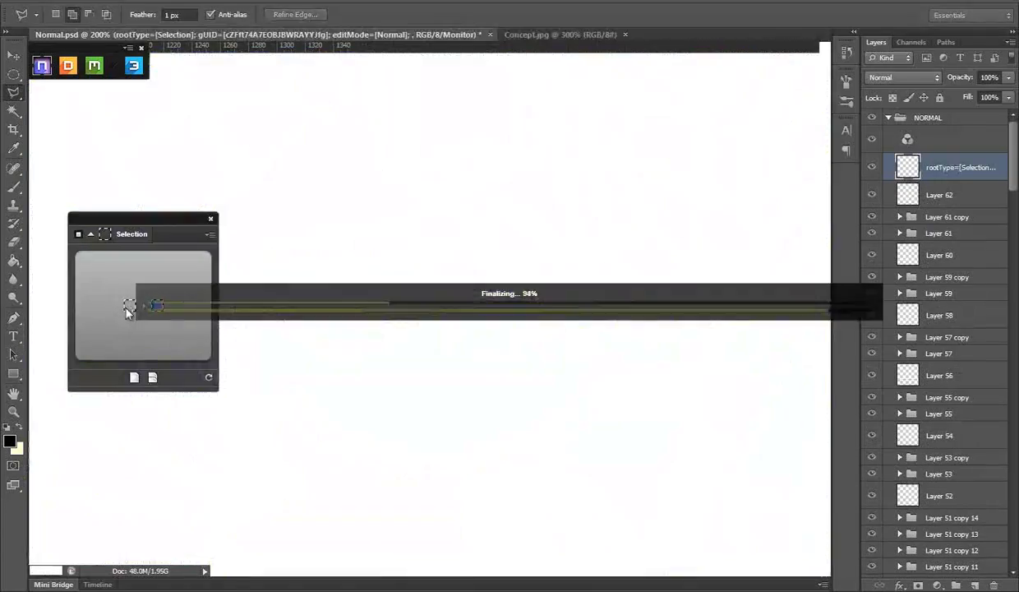
pyautogui.click(95, 392)
pyautogui.scroll(-10, 937, 329)
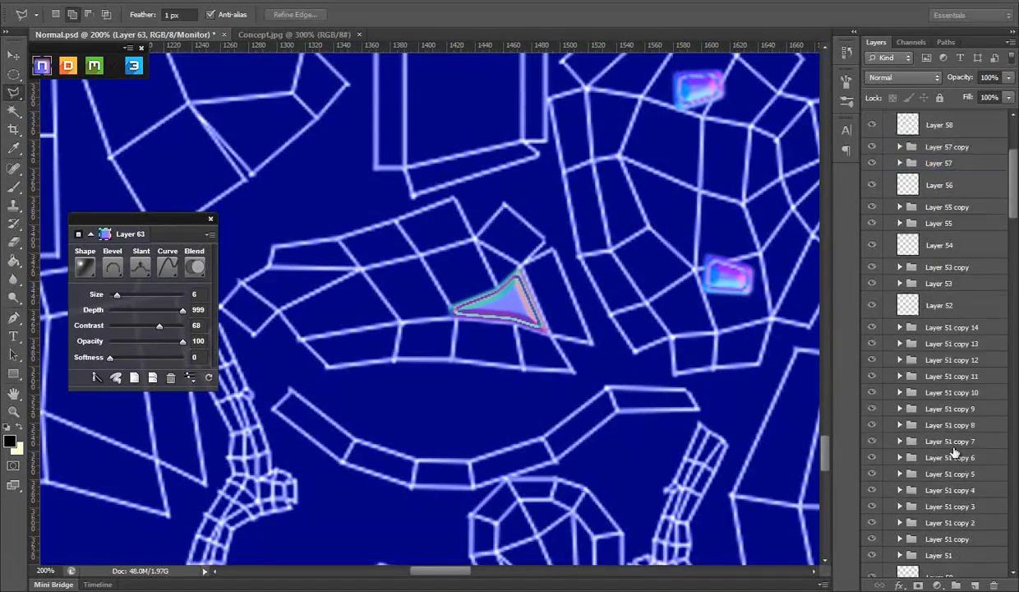
pyautogui.scroll(-10, 937, 411)
pyautogui.click(872, 536)
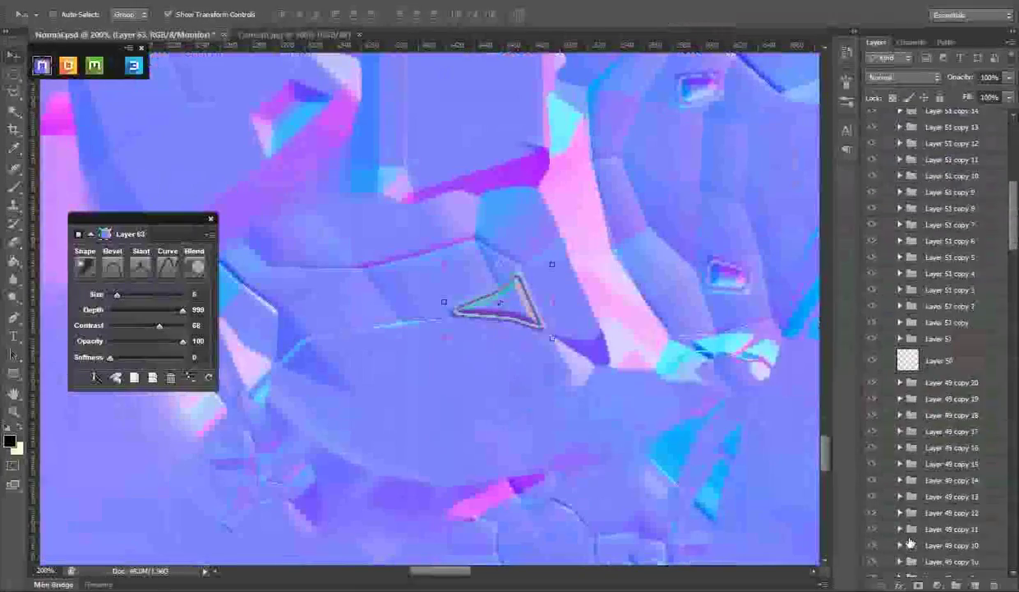
pyautogui.click(871, 568)
# - Place a flipped triangle copy, rotated -148°, onto another UV shell
pyautogui.scroll(-4, 559, 349)
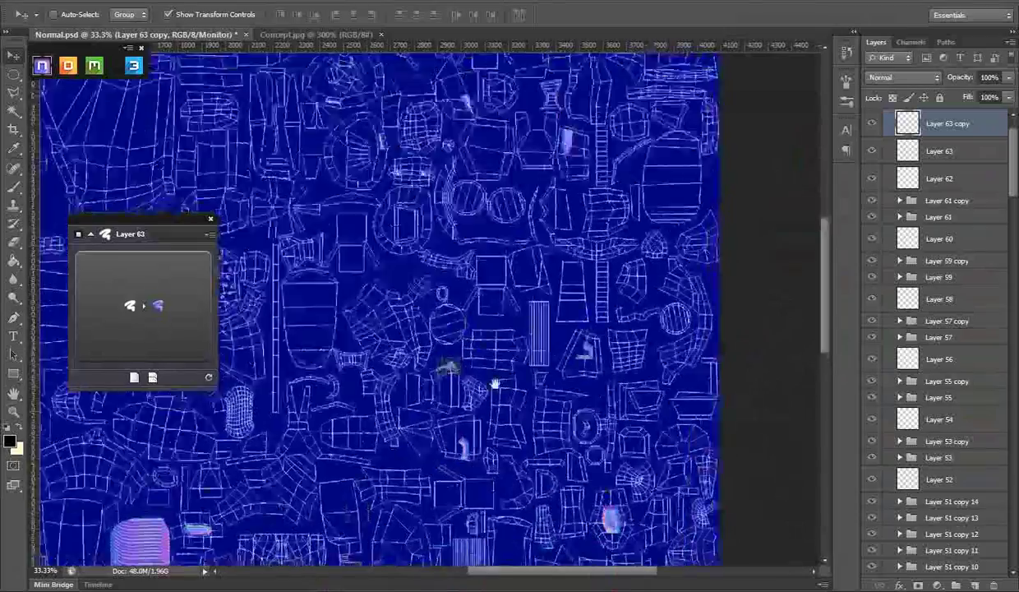
pyautogui.moveTo(494, 383); pyautogui.dragTo(463, 525)
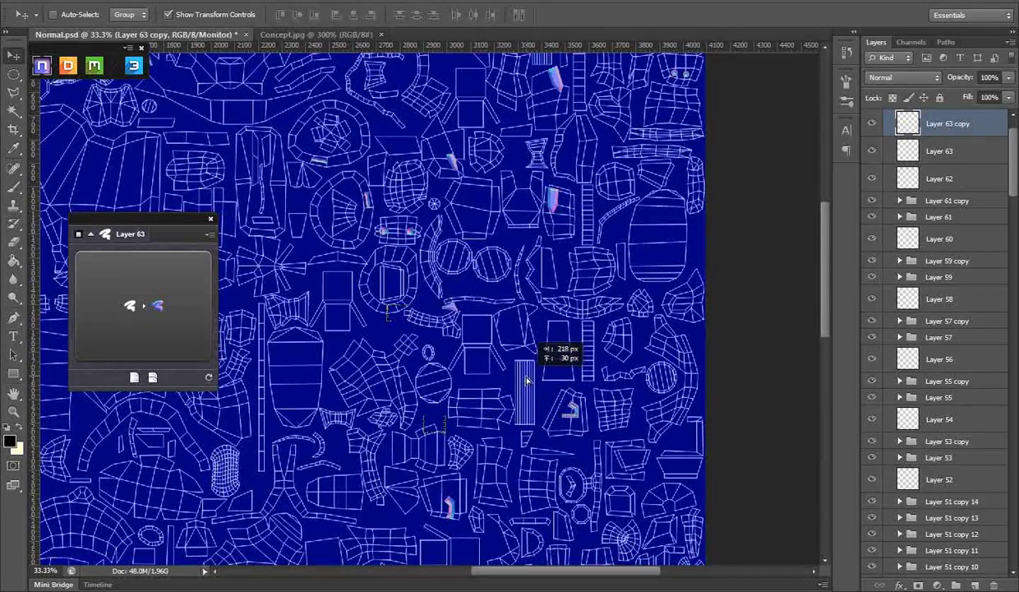
pyautogui.moveTo(530, 386); pyautogui.dragTo(510, 365)
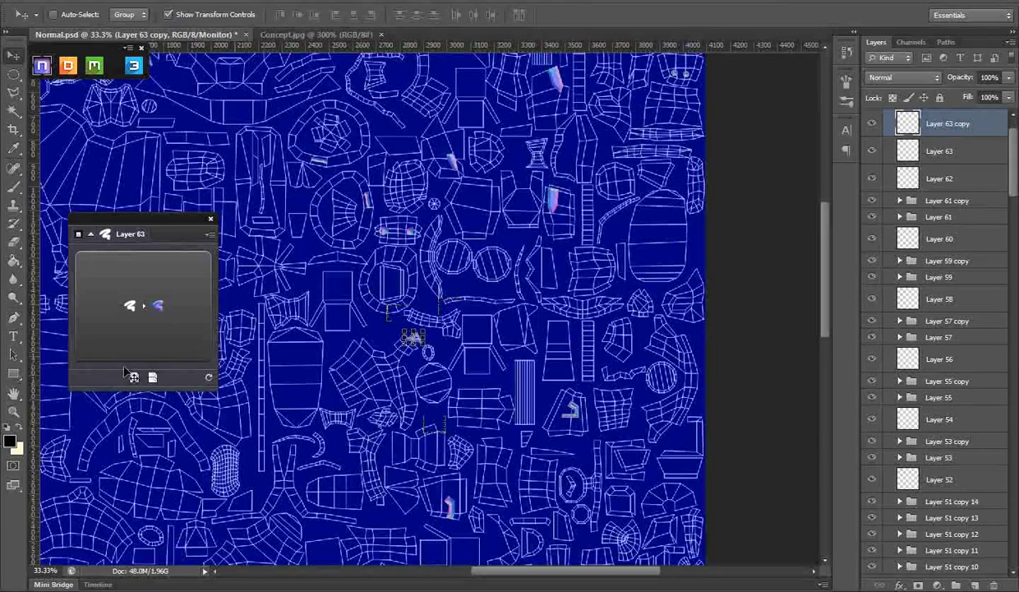
pyautogui.press('z')
pyautogui.moveTo(427, 357); pyautogui.dragTo(562, 314)
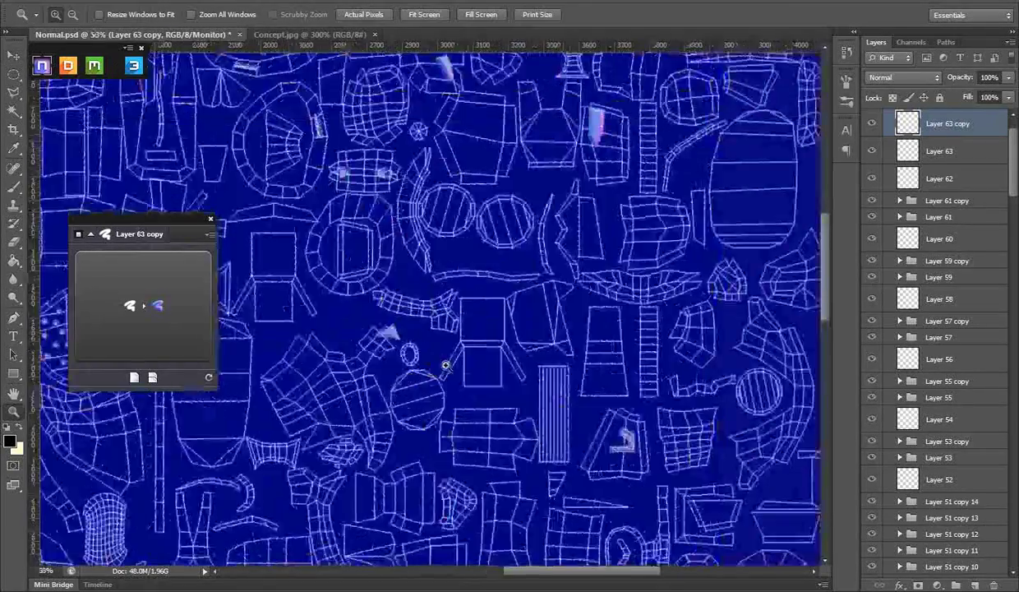
pyautogui.keyDown('alt'); pyautogui.click(561, 314); pyautogui.keyUp('alt')
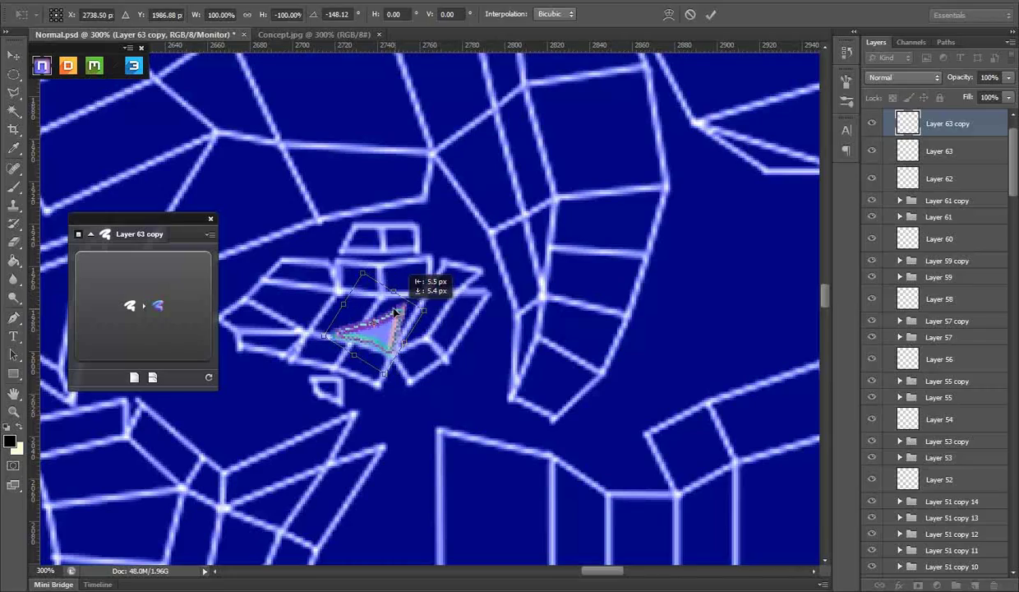
pyautogui.press('Return')
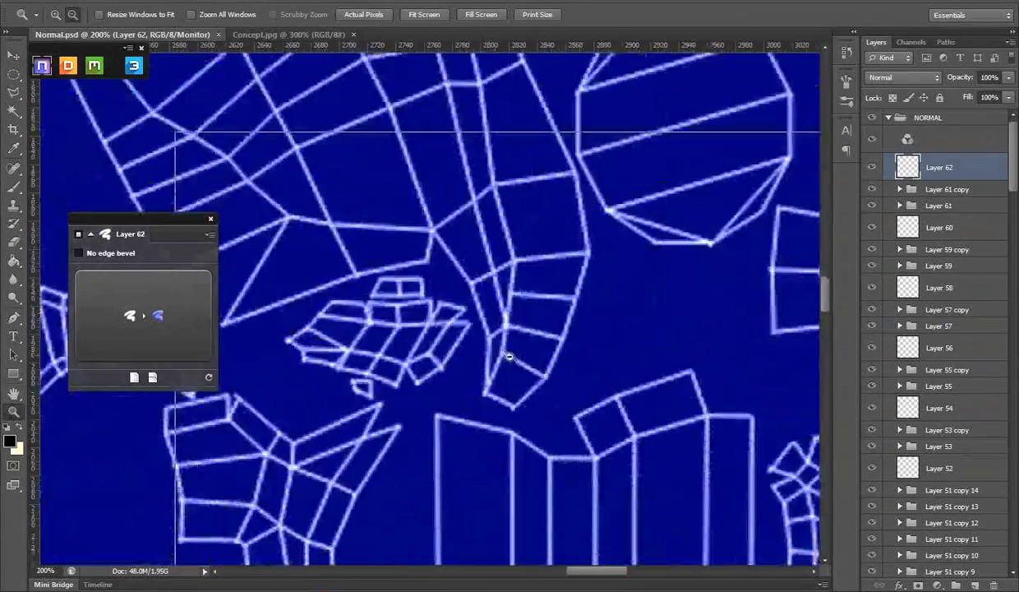
# - Add a Size 4 bevelled ridge along the shell edge with a vertically flipped copy below it
pyautogui.scroll(-5, 509, 357)
pyautogui.scroll(-2, 493, 345)
pyautogui.scroll(3, 444, 329)
pyautogui.scroll(2, 410, 316)
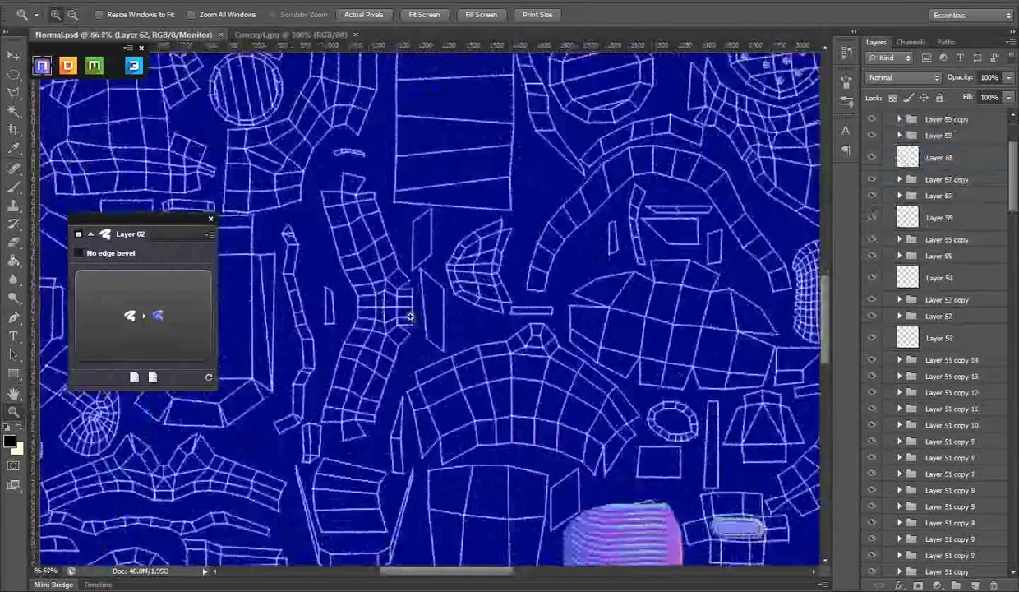
pyautogui.scroll(3, 410, 317)
pyautogui.hotkey('ctrl', 'alt', 'shift', 'n')
pyautogui.press('l')
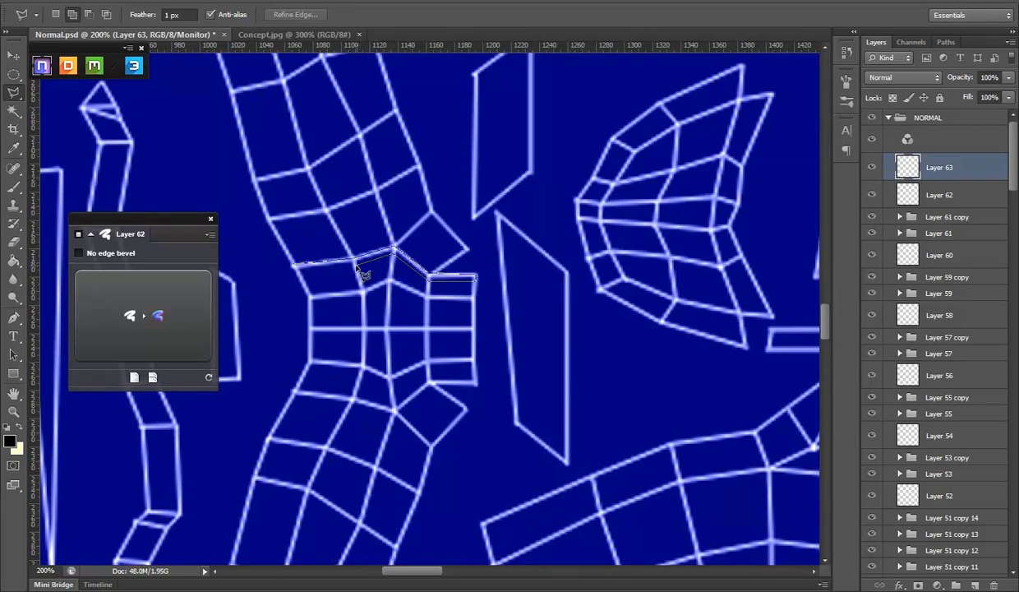
pyautogui.click(170, 296)
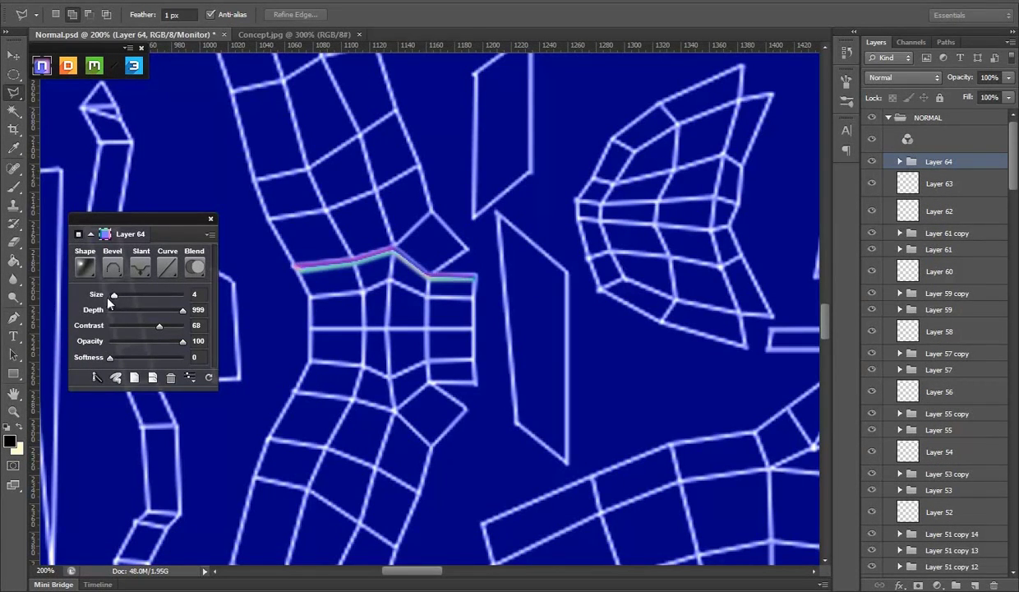
pyautogui.hotkey('ctrl', 't')
pyautogui.moveTo(416, 389); pyautogui.dragTo(395, 397)
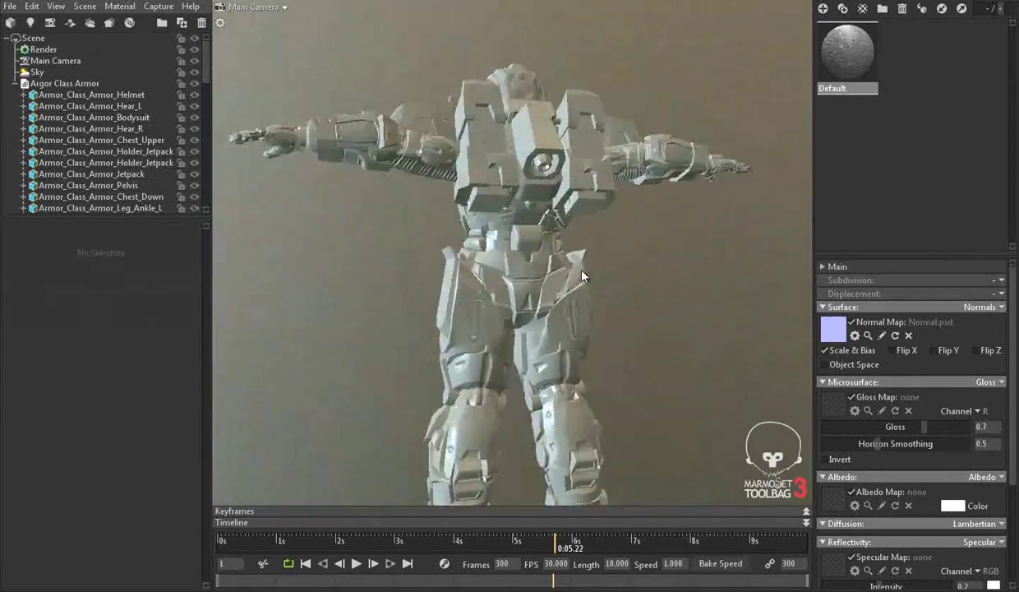
# - Check the chest front in Marmoset and locate the helmet face's UV shell in Maya
pyautogui.moveTo(582, 277)
pyautogui.mouseDown()
pyautogui.moveTo(498, 275)
pyautogui.moveTo(594, 245)
pyautogui.moveTo(461, 271)
pyautogui.moveTo(710, 274)
pyautogui.moveTo(504, 335)
pyautogui.moveTo(560, 358)
pyautogui.moveTo(430, 337)
pyautogui.moveTo(533, 289)
pyautogui.moveTo(481, 261)
pyautogui.mouseUp()
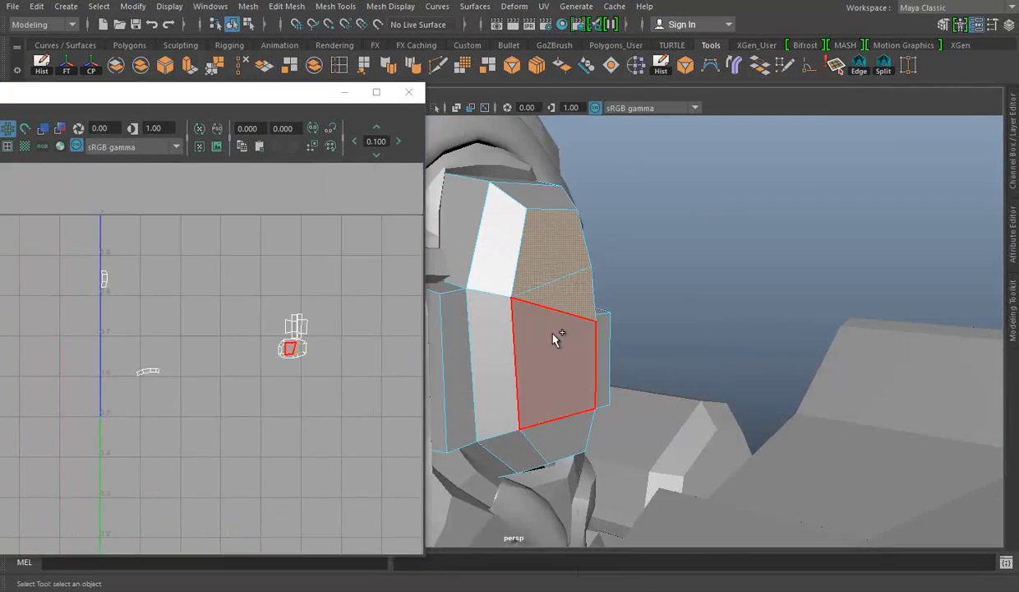
pyautogui.keyDown('shift'); pyautogui.click(554, 338); pyautogui.keyUp('shift')
pyautogui.press('f')
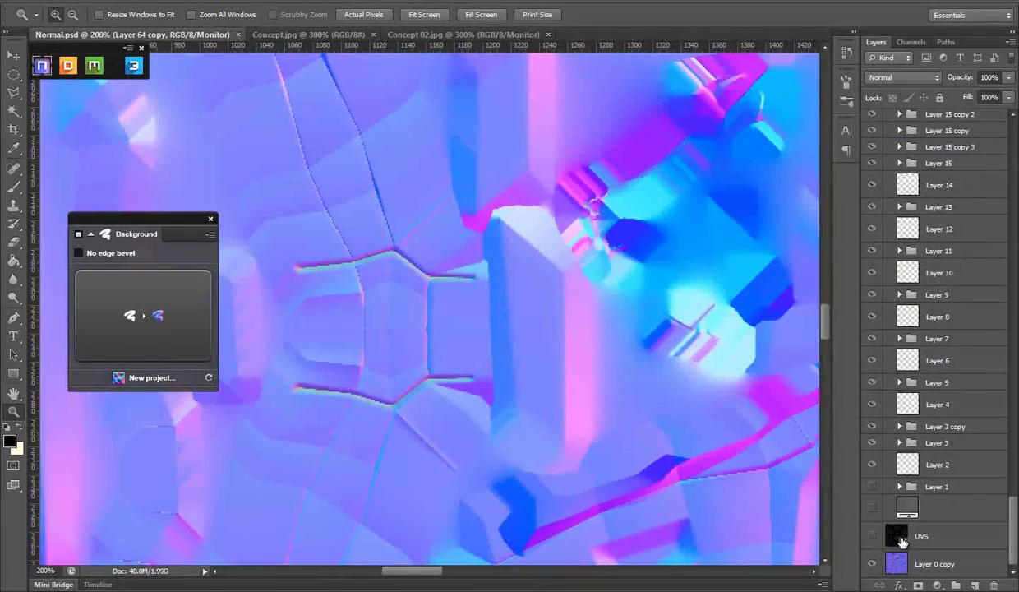
# - Show the UV wireframe, zoom to the helmet's octagonal frame, and add a new layer
pyautogui.click(872, 536)
pyautogui.scroll(-1, 575, 261)
pyautogui.scroll(-1, 554, 285)
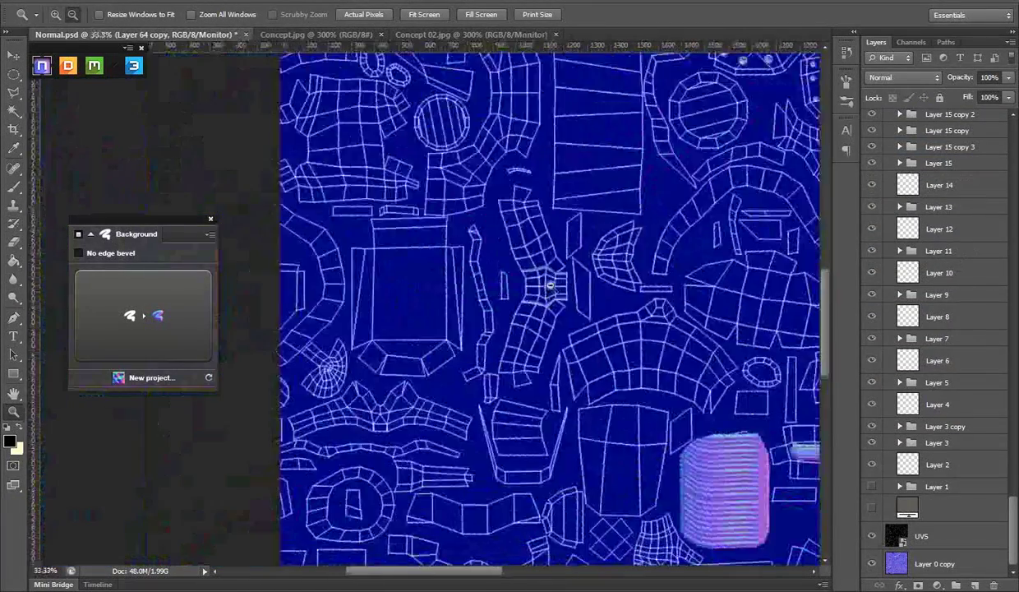
pyautogui.scroll(-1, 528, 267)
pyautogui.scroll(-1, 434, 306)
pyautogui.scroll(3, 434, 306)
pyautogui.hotkey('ctrl', 'shift', 'alt', 'n')
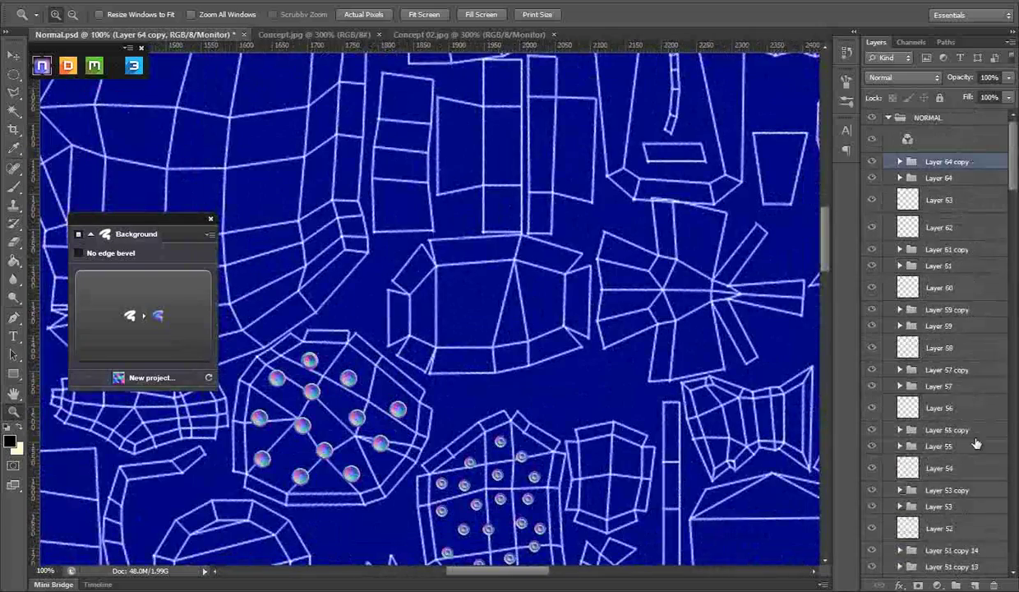
pyautogui.scroll(1, 397, 269)
# - Convert a first outlined shape with nDo, raising its size and choosing a thinner curve profile
pyautogui.press('l')
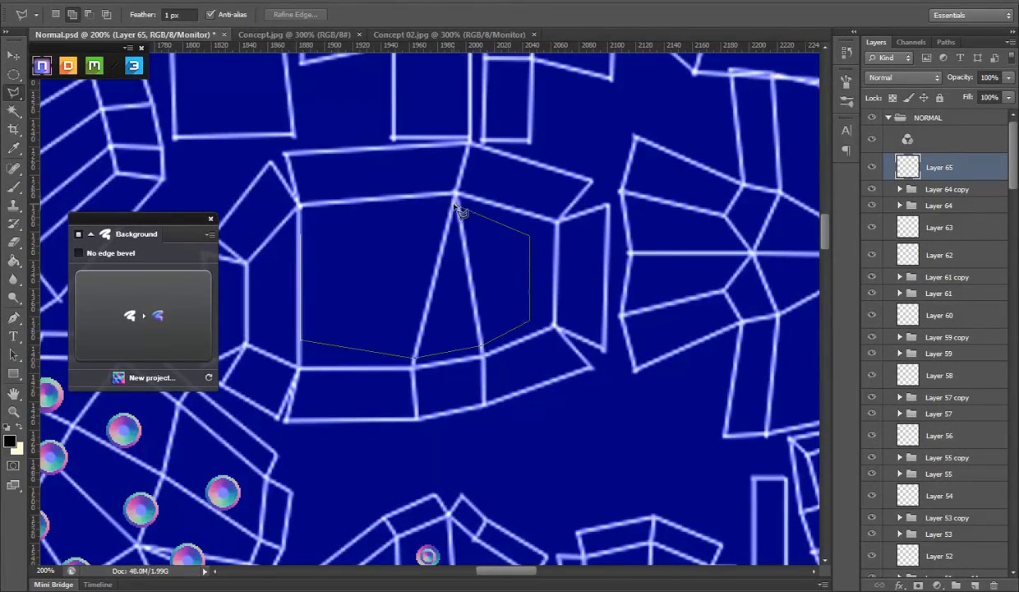
pyautogui.click(158, 312)
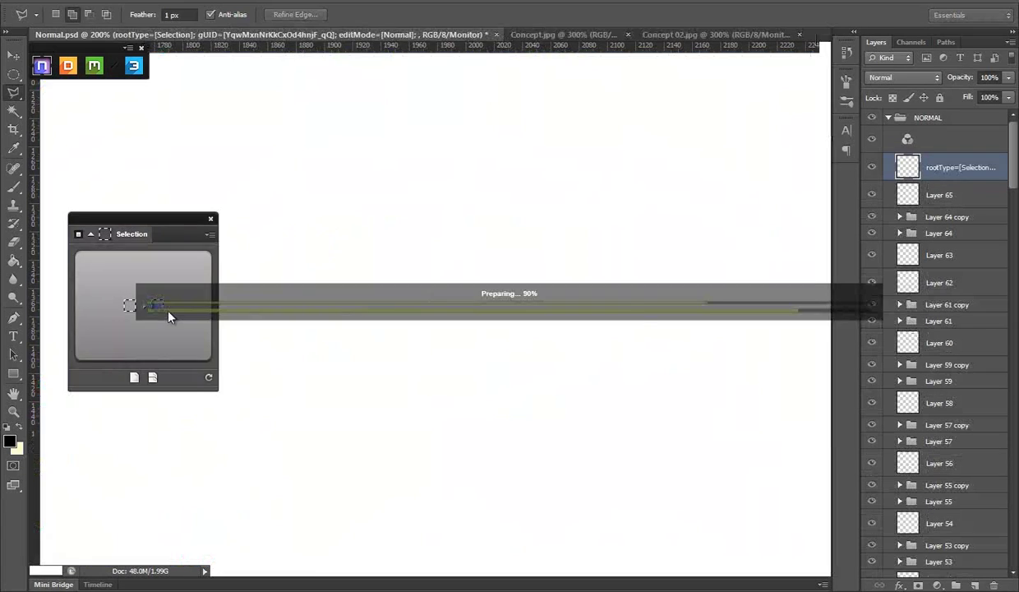
pyautogui.click(167, 266)
pyautogui.click(116, 354)
pyautogui.click(117, 293)
pyautogui.click(167, 267)
pyautogui.scroll(-1, 136, 362)
pyautogui.click(137, 393)
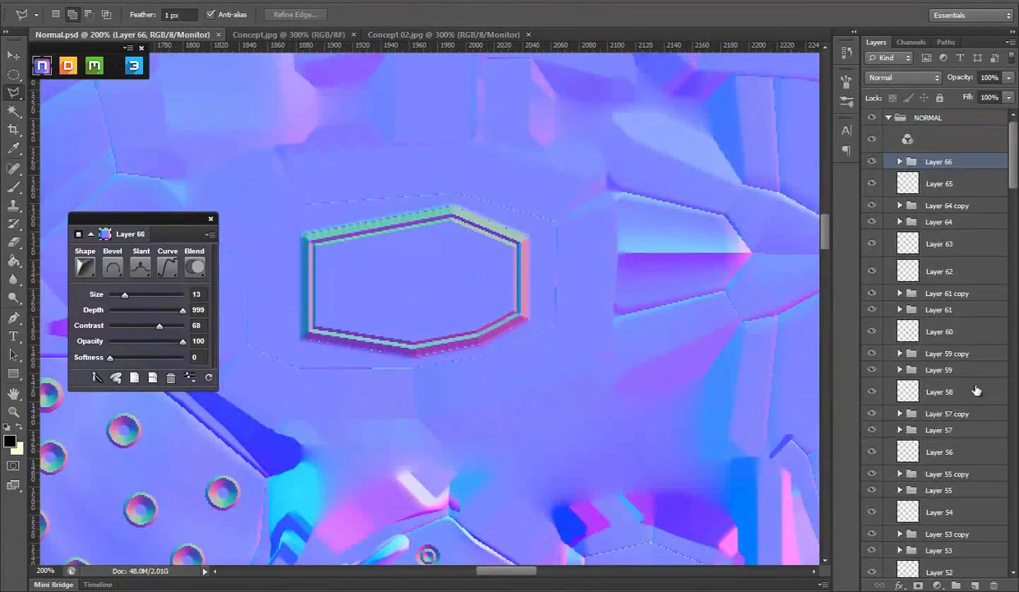
# - Outline a small square in the frame's upper-left corner and give it a wider S-shaped bevel
pyautogui.click(14, 76)
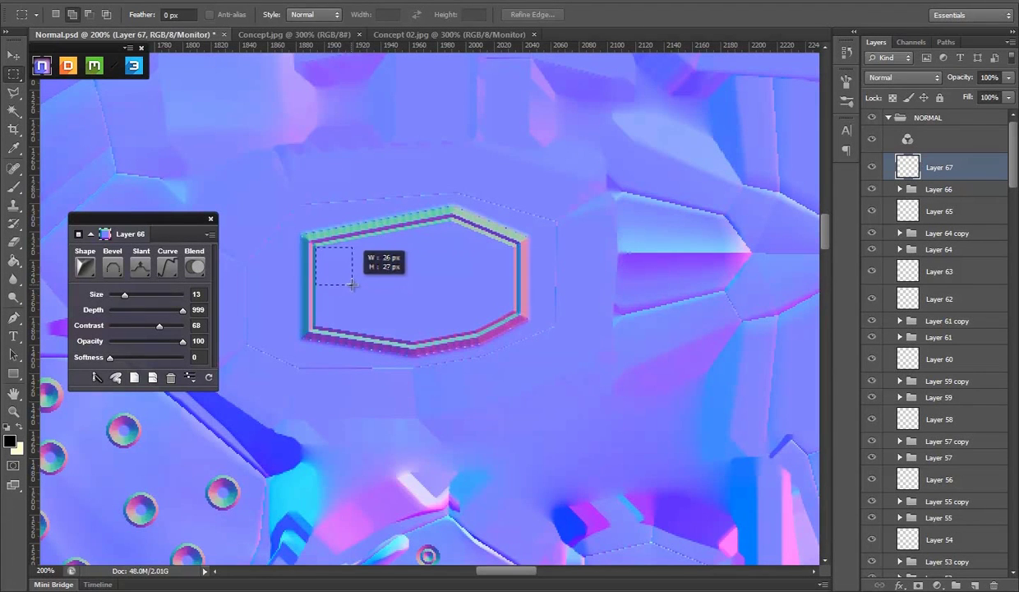
pyautogui.doubleClick(358, 243)
pyautogui.click(166, 308)
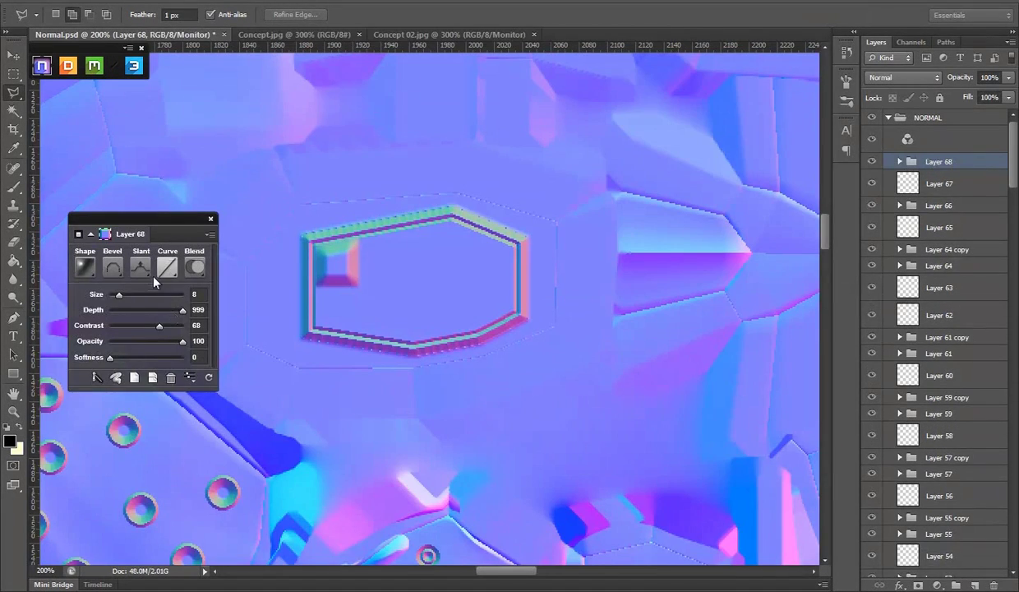
pyautogui.moveTo(119, 294); pyautogui.dragTo(122, 294)
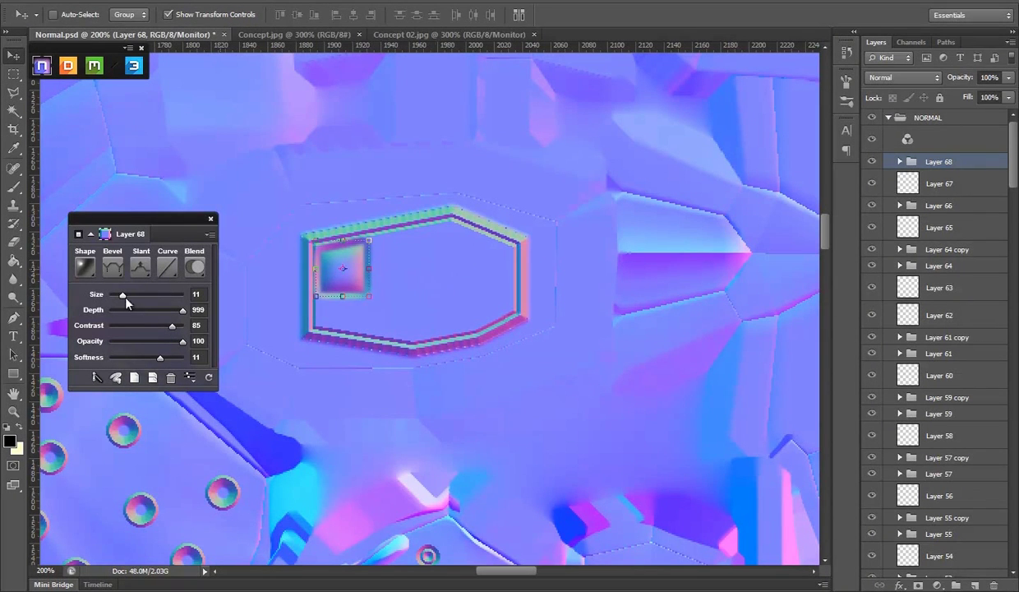
pyautogui.moveTo(125, 299); pyautogui.dragTo(127, 298)
pyautogui.click(85, 265)
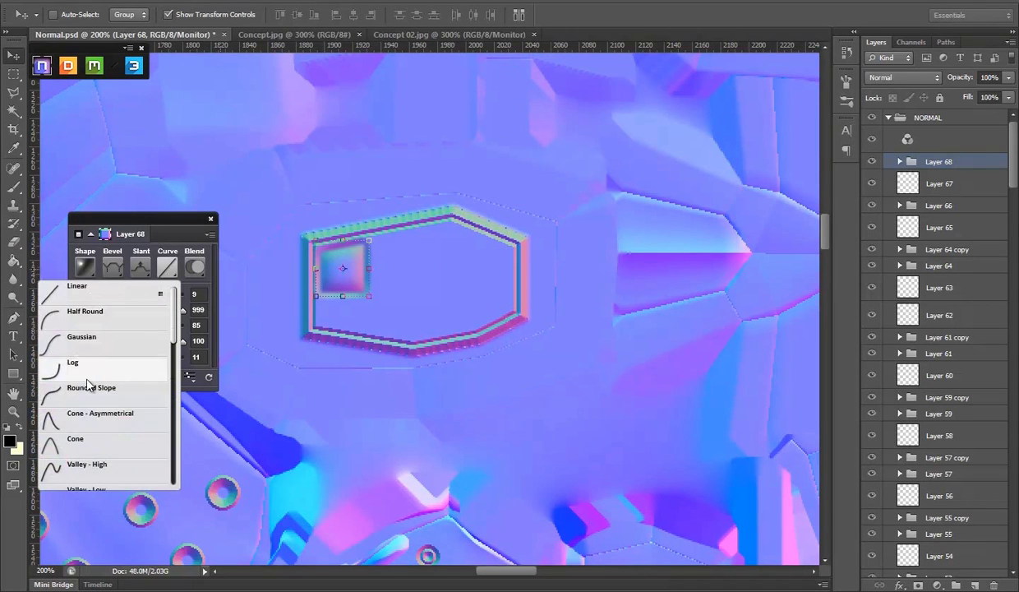
pyautogui.scroll(-3, 165, 285)
pyautogui.click(86, 442)
pyautogui.click(167, 266)
pyautogui.click(74, 391)
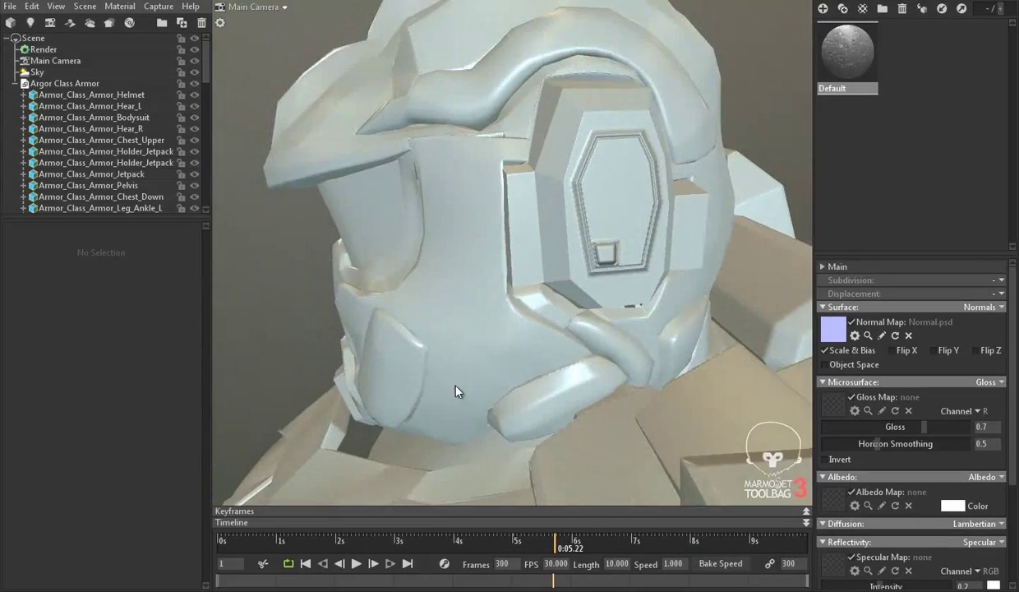
# - Compare the square inset with the Concept.jpg and Concept 02.jpg references, then check the mesh side face in Maya
pyautogui.hotkey('ctrl', 'shift', 'Tab')
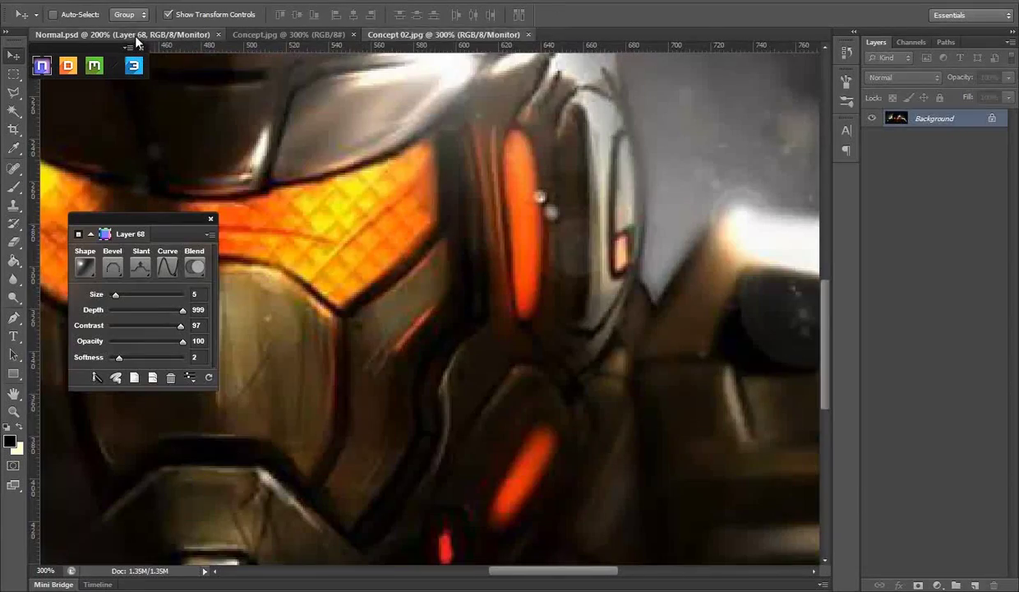
pyautogui.click(136, 36)
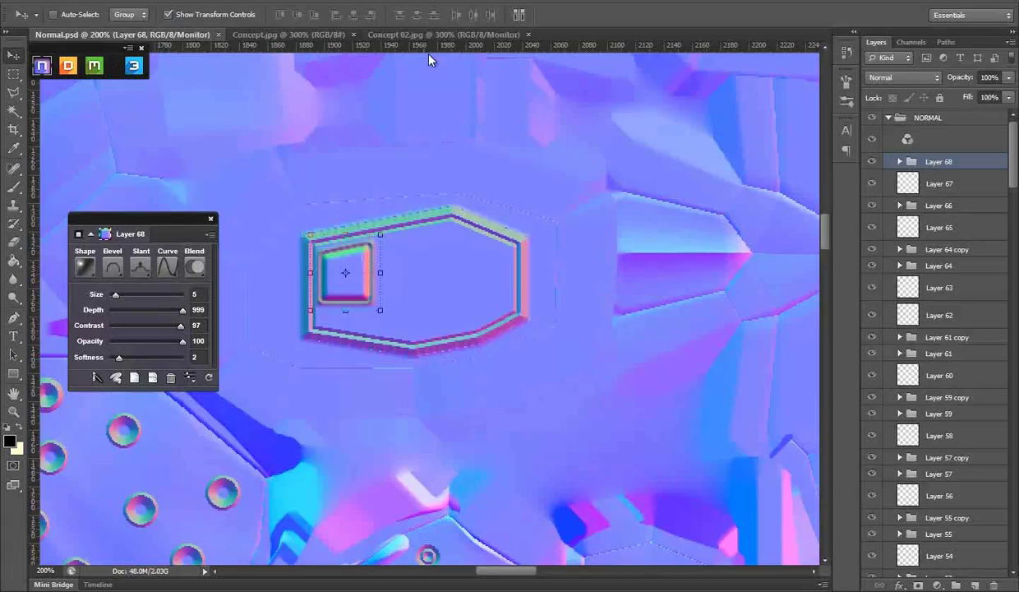
pyautogui.hotkey('ctrl', 'shift', 'Tab')
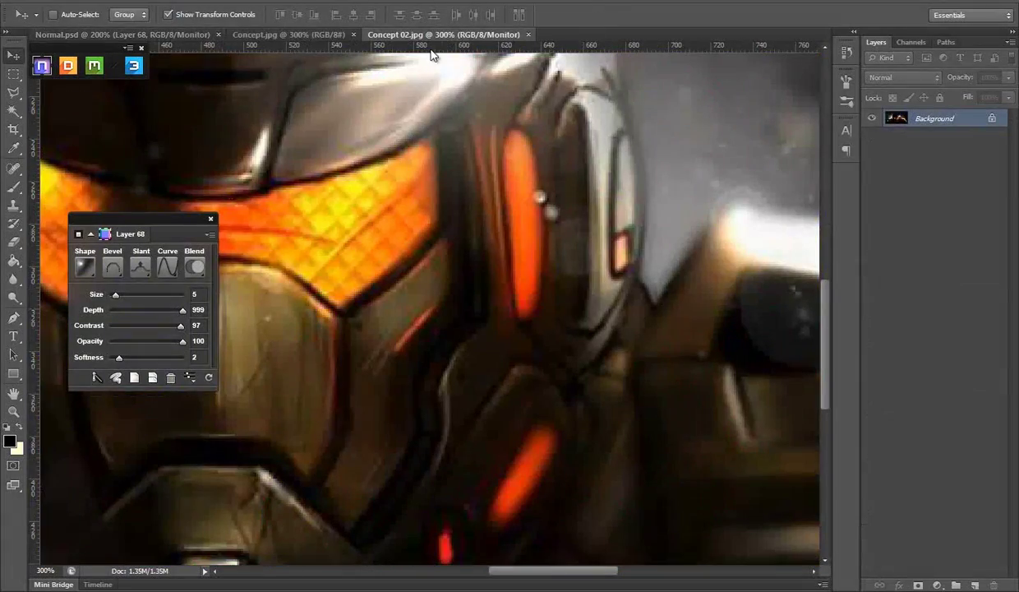
pyautogui.click(282, 35)
pyautogui.click(421, 34)
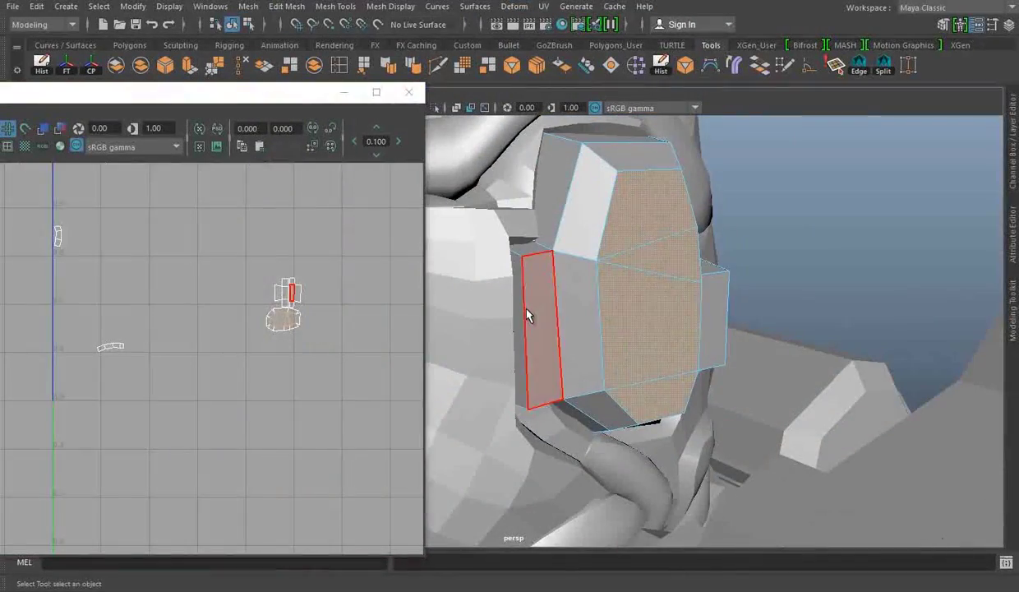
pyautogui.click(530, 312)
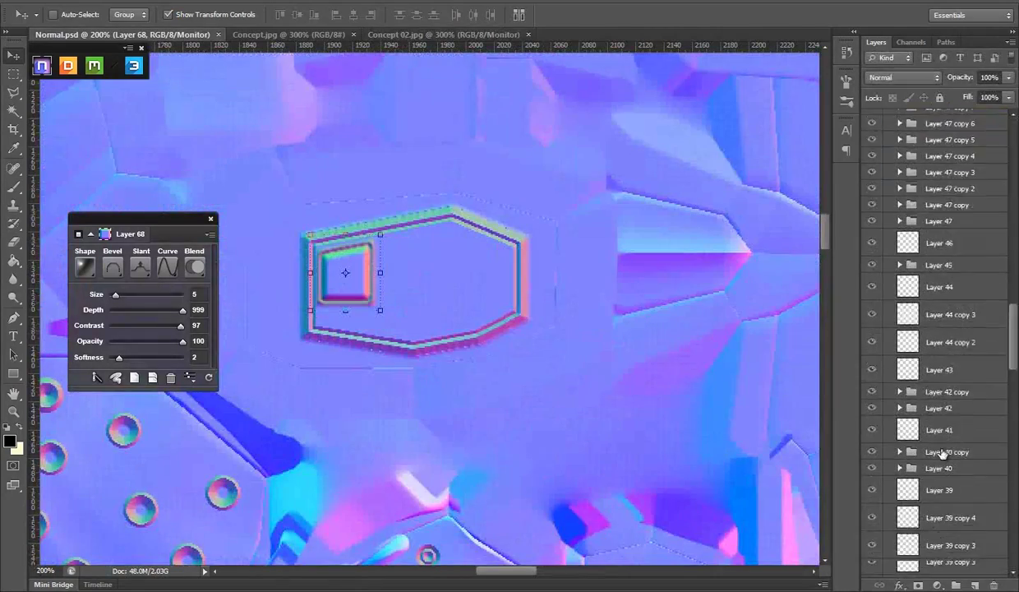
pyautogui.scroll(15, 919, 518)
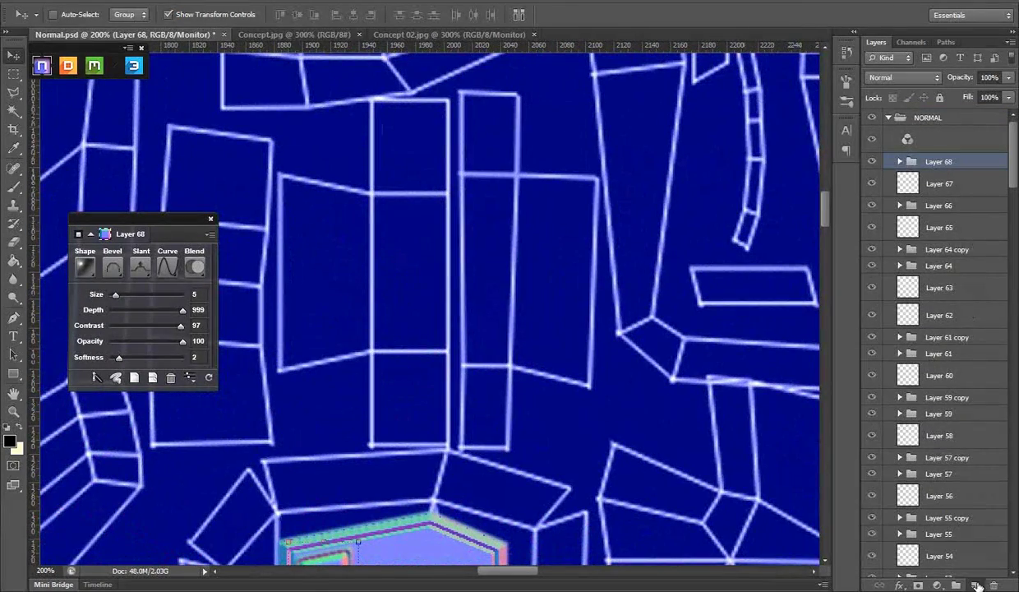
# - On a new layer, convert two tall rectangles into bevelled insets with bevel size 13
pyautogui.click(976, 584)
pyautogui.press('m')
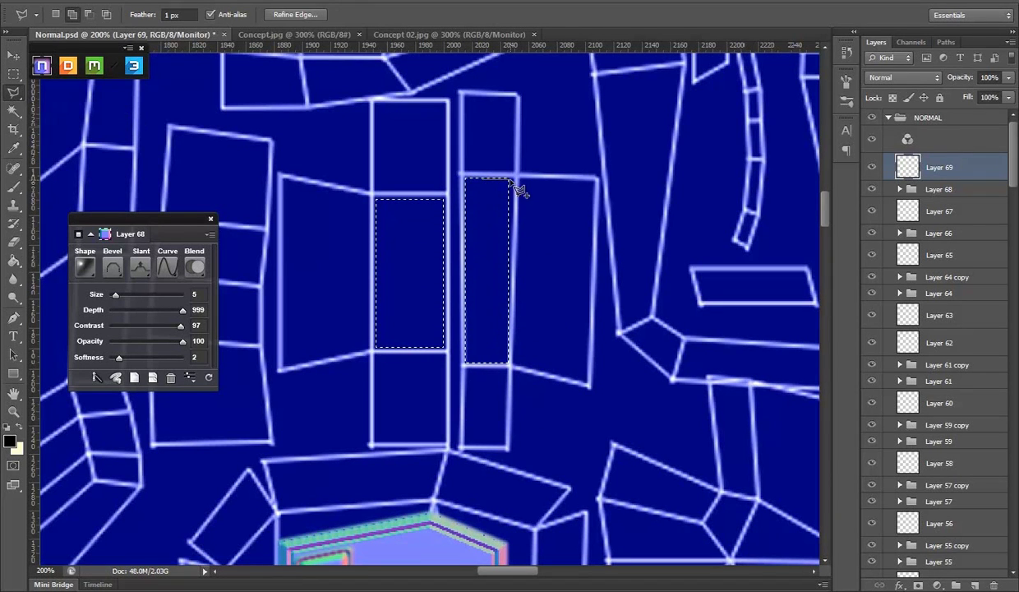
pyautogui.click(140, 304)
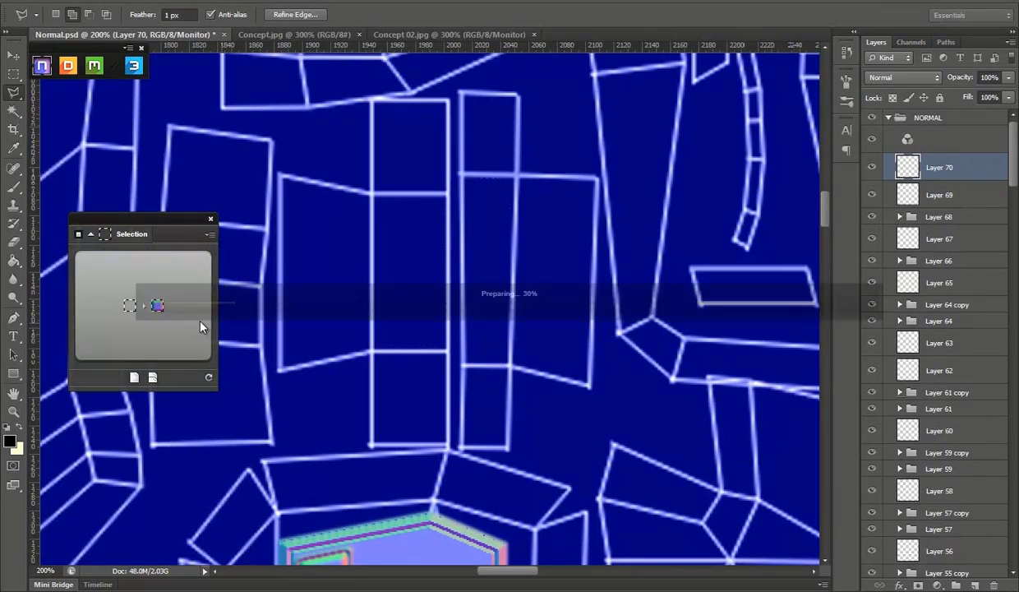
pyautogui.click(162, 274)
pyautogui.click(118, 289)
pyautogui.moveTo(119, 294); pyautogui.dragTo(124, 294)
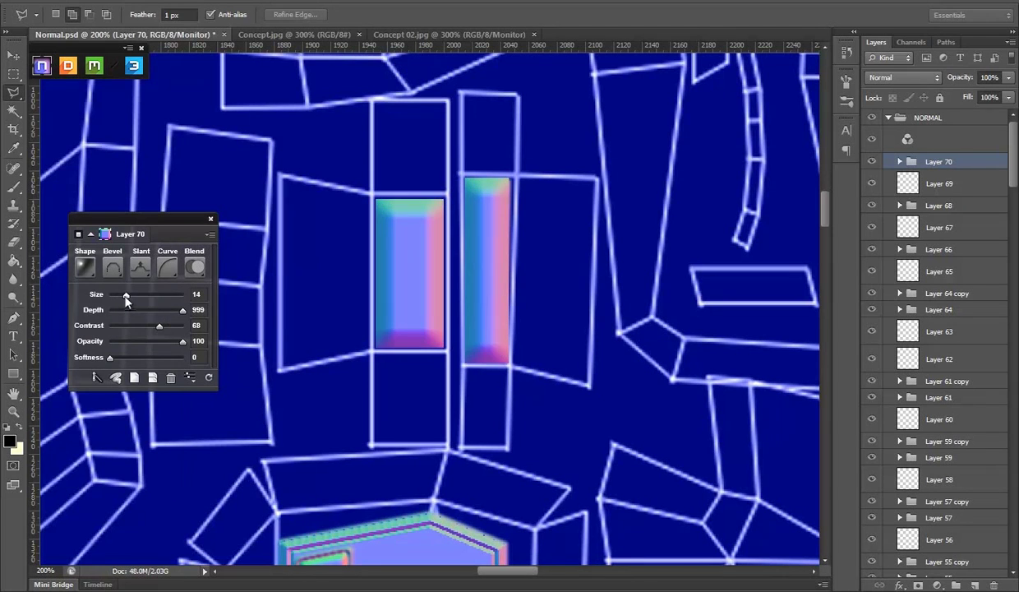
# - Give the two insets a new bevel profile curve with Slant set to Down
pyautogui.click(140, 267)
pyautogui.click(33, 362)
pyautogui.click(140, 268)
pyautogui.click(91, 277)
pyautogui.click(97, 372)
pyautogui.click(141, 267)
pyautogui.click(128, 324)
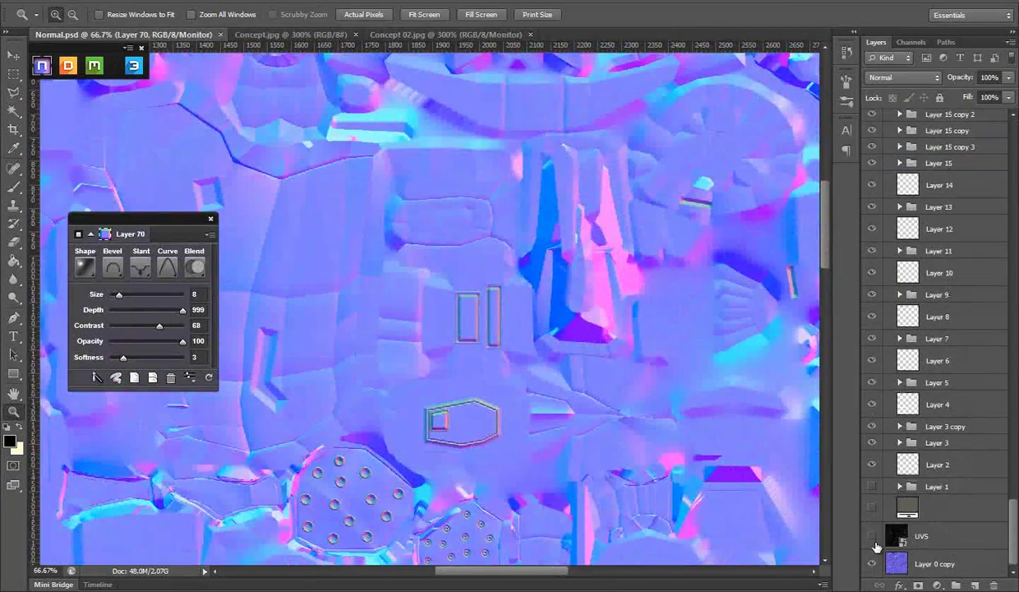
# - On a new layer, add a wide rectangular groove with a Valley - High profile
pyautogui.hotkey('ctrl', 'shift', 'alt', 'n')
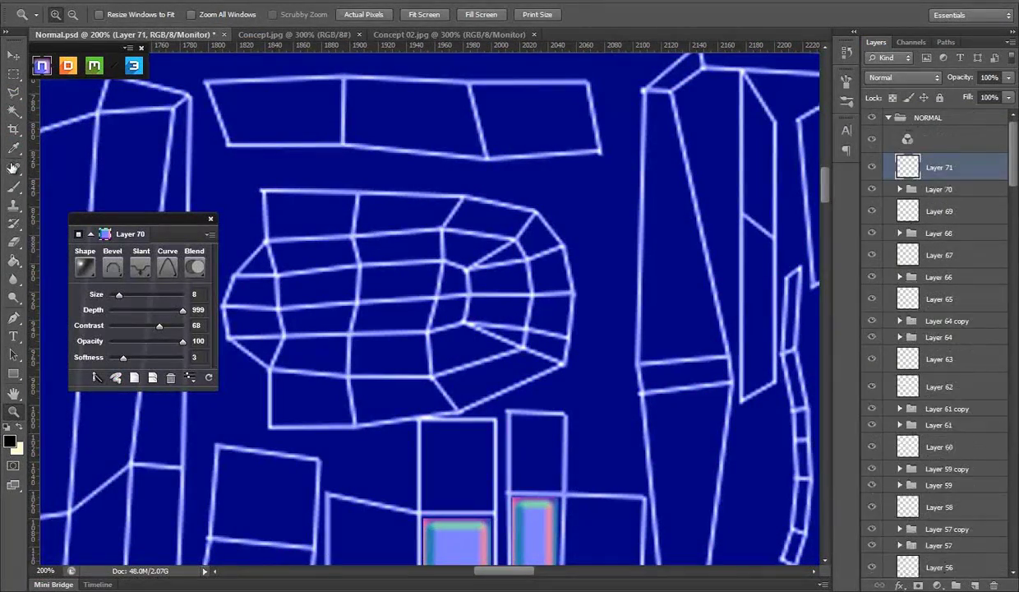
pyautogui.press('m')
pyautogui.click(153, 316)
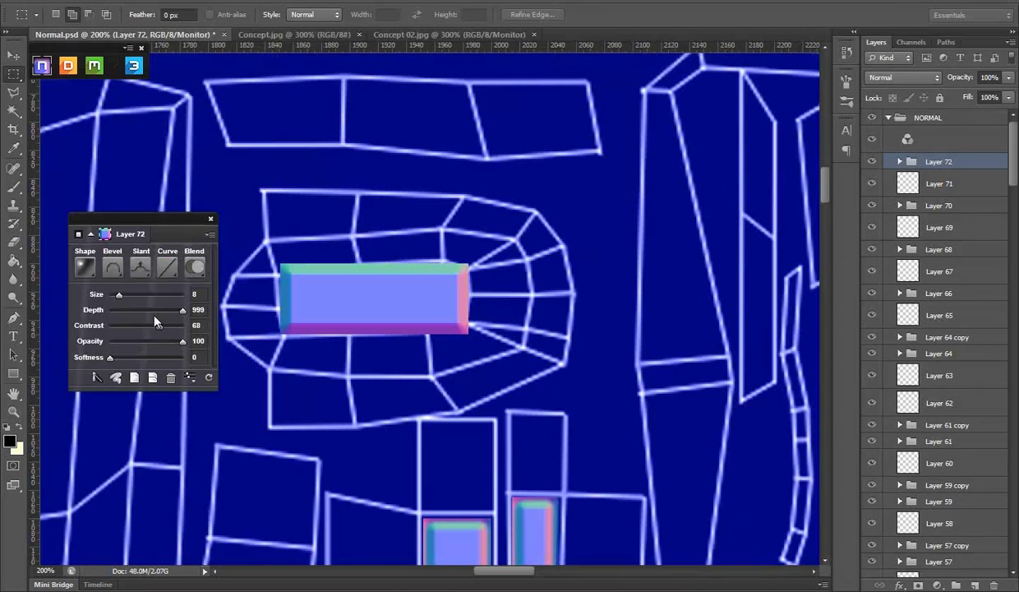
pyautogui.click(167, 267)
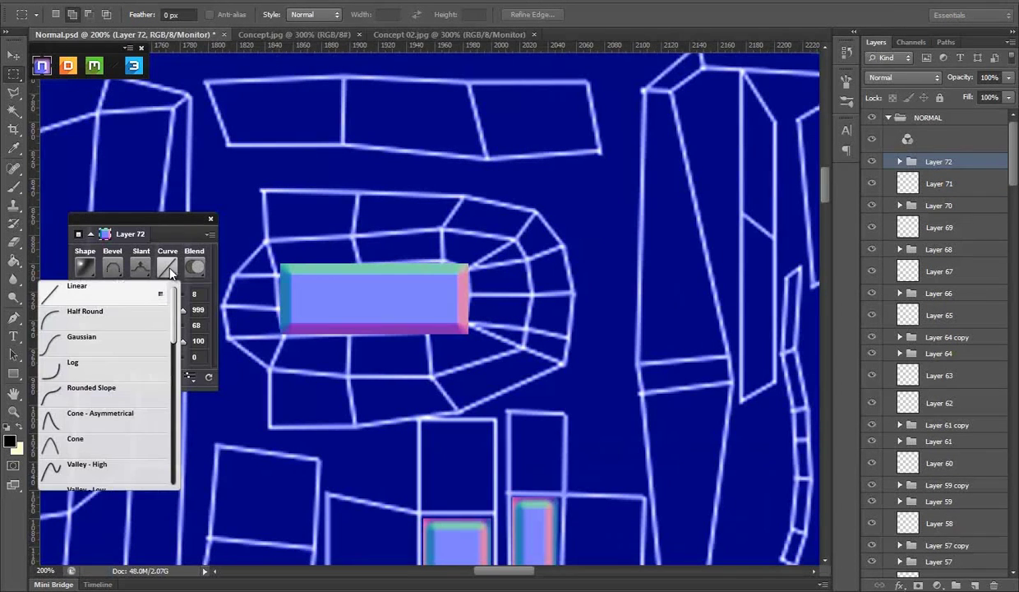
pyautogui.click(76, 466)
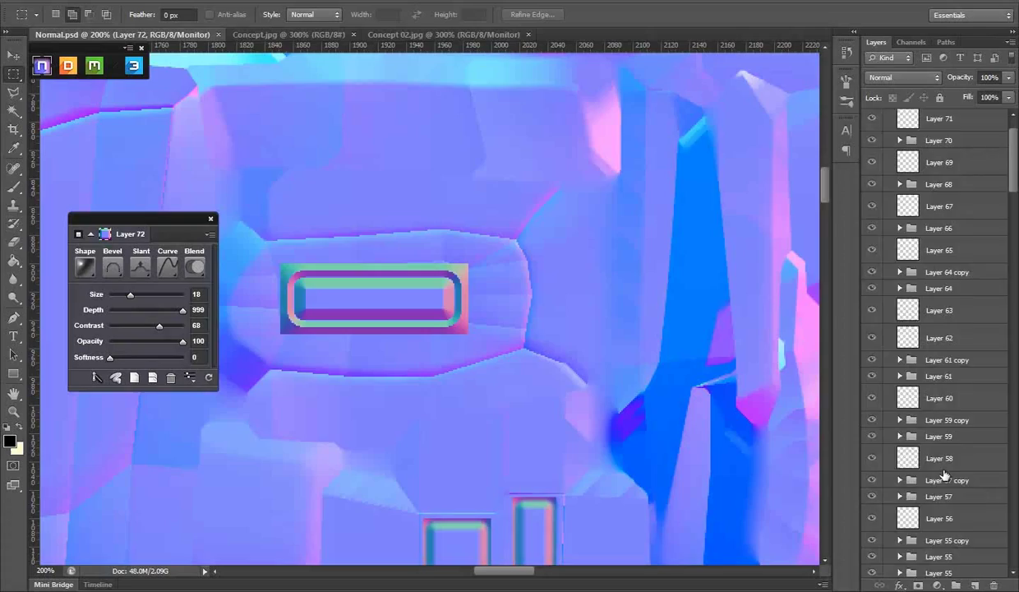
# - Create a new empty layer for the curved inset left of the two panels
pyautogui.scroll(-10, 944, 476)
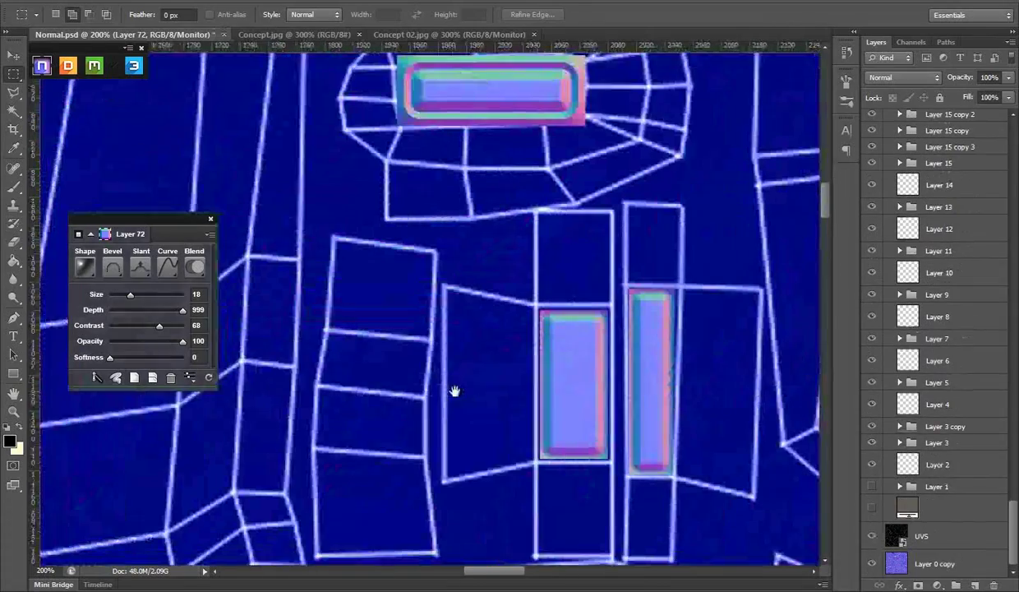
pyautogui.scroll(10, 926, 404)
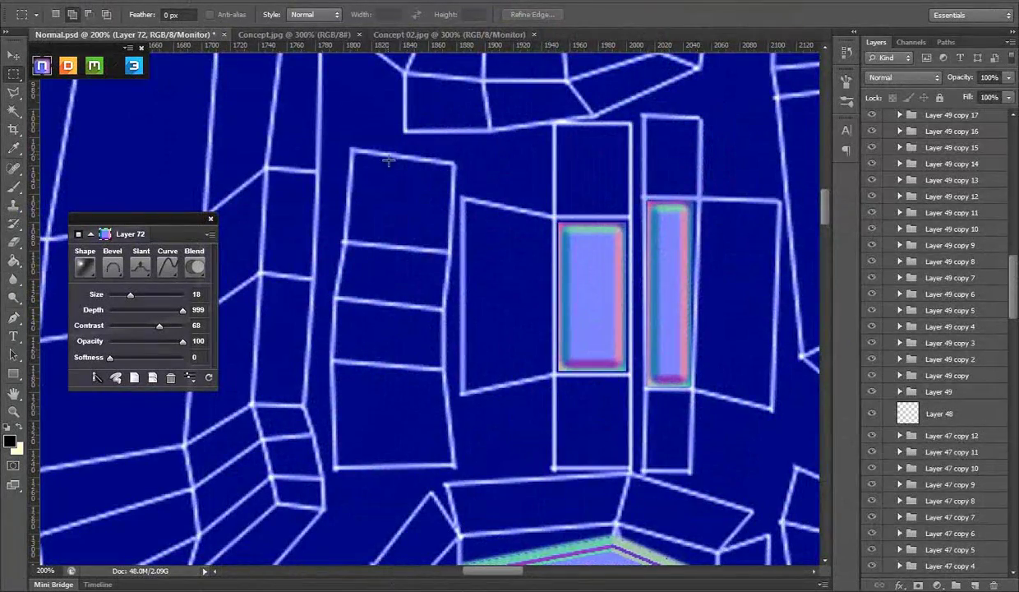
pyautogui.hotkey('ctrl', 'shift', 'alt', 'n')
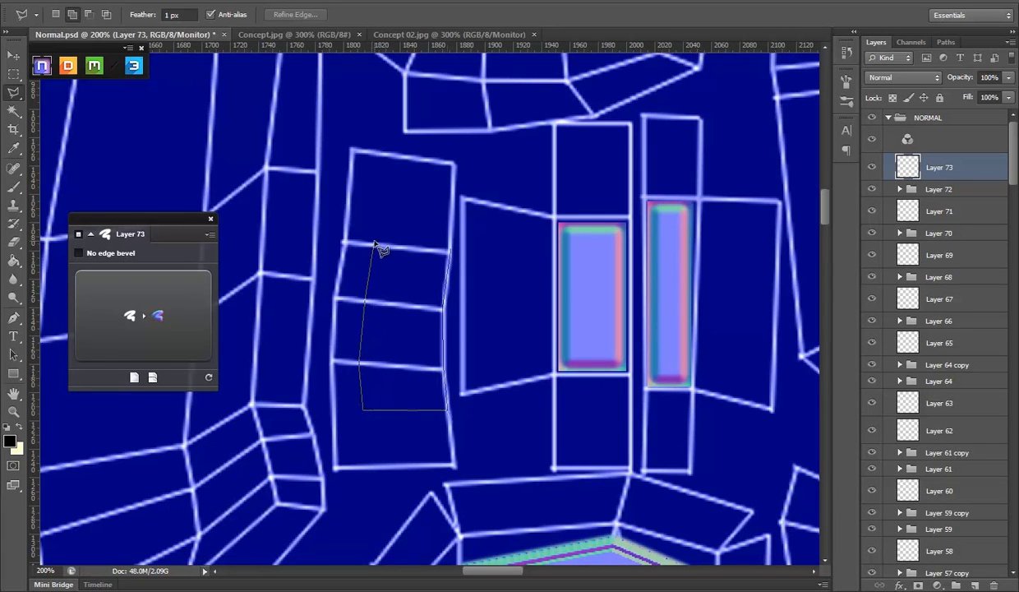
# - Convert the outlined strip into a rounded recessed inset with Slant set to Down
pyautogui.click(157, 305)
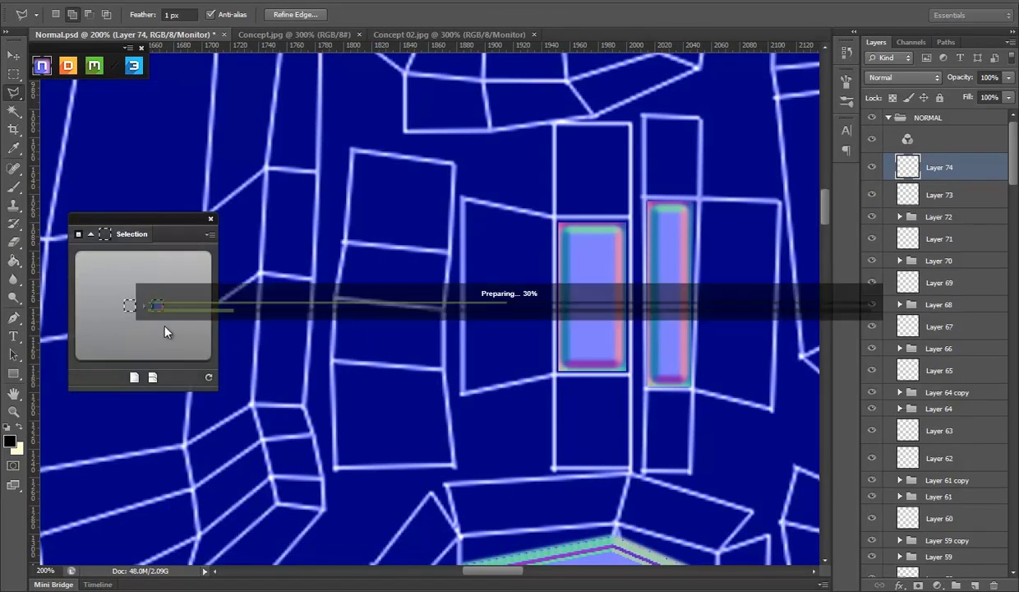
pyautogui.click(140, 266)
pyautogui.click(107, 430)
pyautogui.click(86, 310)
pyautogui.click(97, 436)
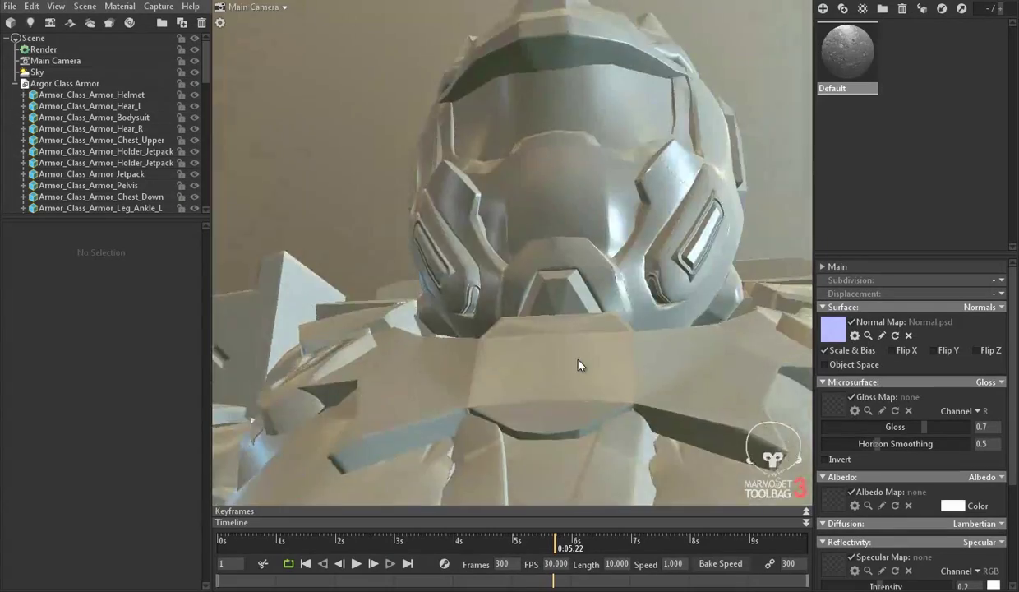
# - Review the new inset, then move up to the scenes folder in File Explorer
pyautogui.moveTo(578, 365)
pyautogui.mouseDown()
pyautogui.moveTo(608, 370)
pyautogui.moveTo(441, 375)
pyautogui.moveTo(596, 367)
pyautogui.moveTo(573, 395)
pyautogui.moveTo(815, 421)
pyautogui.moveTo(545, 411)
pyautogui.moveTo(539, 249)
pyautogui.moveTo(529, 282)
pyautogui.moveTo(477, 283)
pyautogui.moveTo(526, 288)
pyautogui.mouseUp()
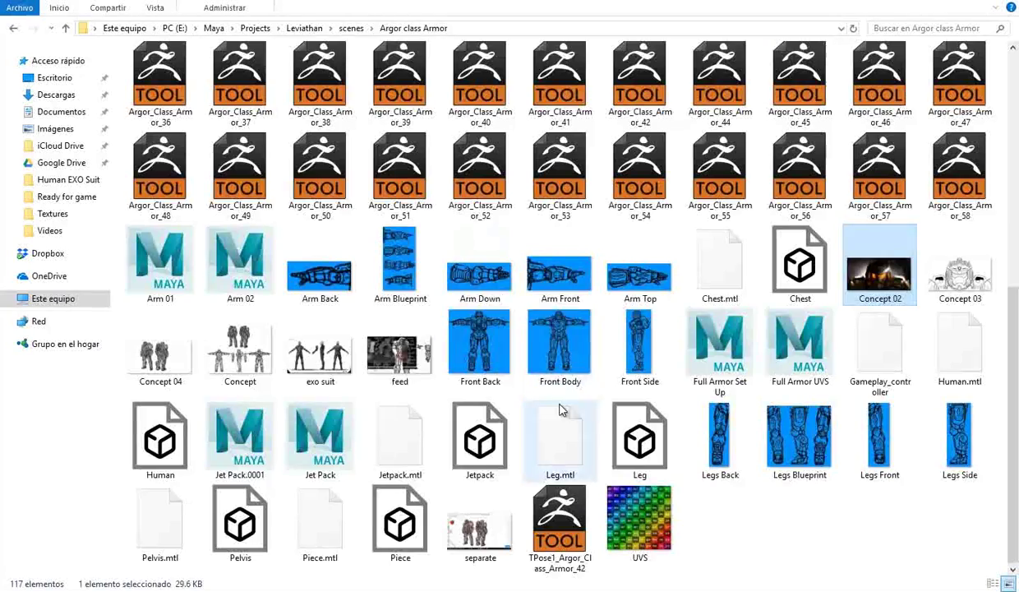
pyautogui.scroll(10, 560, 408)
pyautogui.hotkey('alt', 'Up')
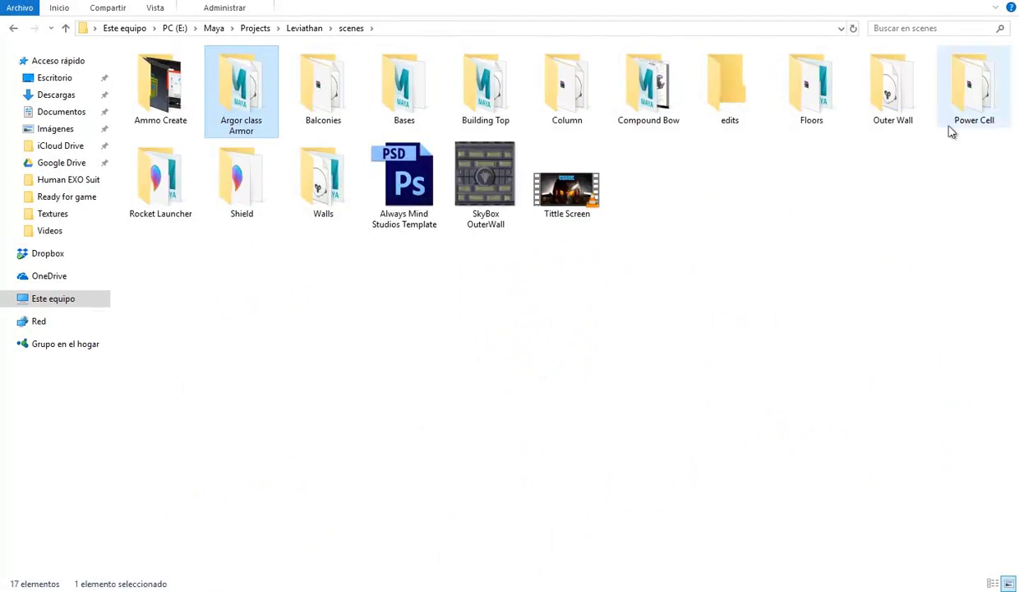
# - Go to the Leviathan Logos folder and place the emblem logo file into Photoshop
pyautogui.hotkey('alt', 'Up')
pyautogui.doubleClick(152, 168)
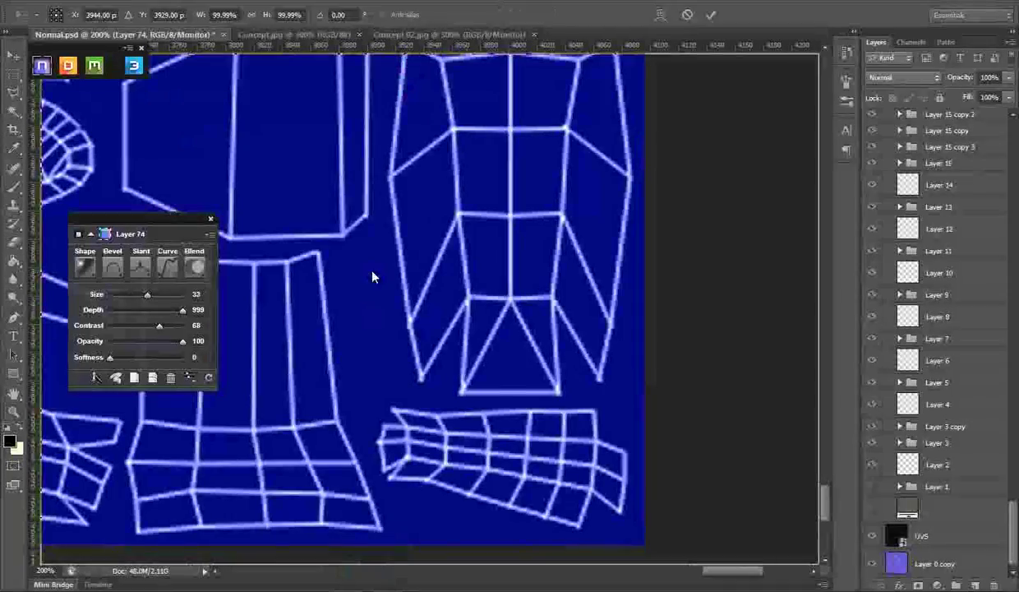
pyautogui.moveTo(163, 86); pyautogui.dragTo(257, 503)
pyautogui.press('Return')
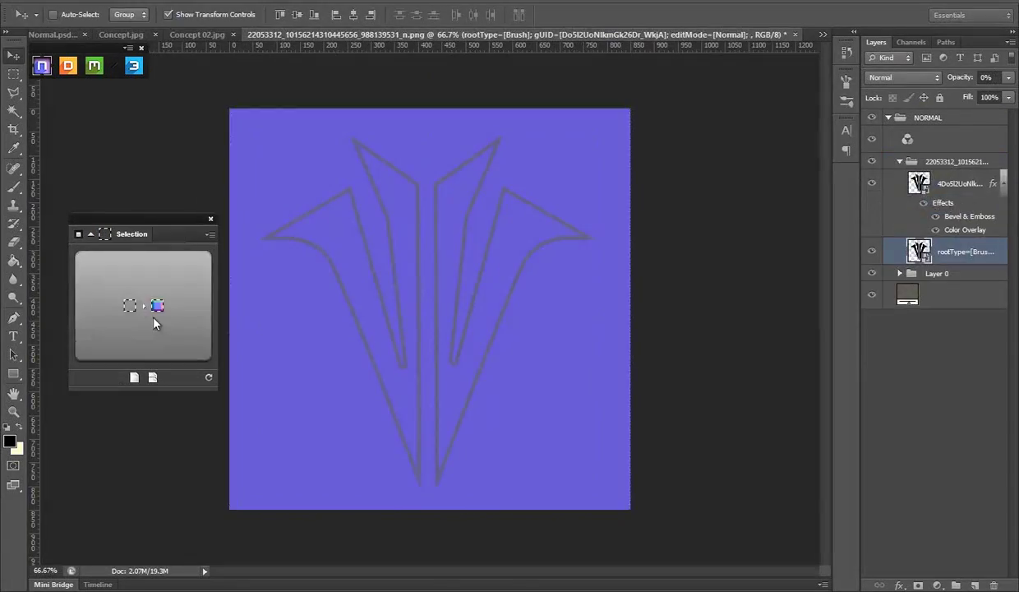
# - Convert the logo with nDo into a Slant Down bevel and move it into Normal.psd
pyautogui.click(154, 319)
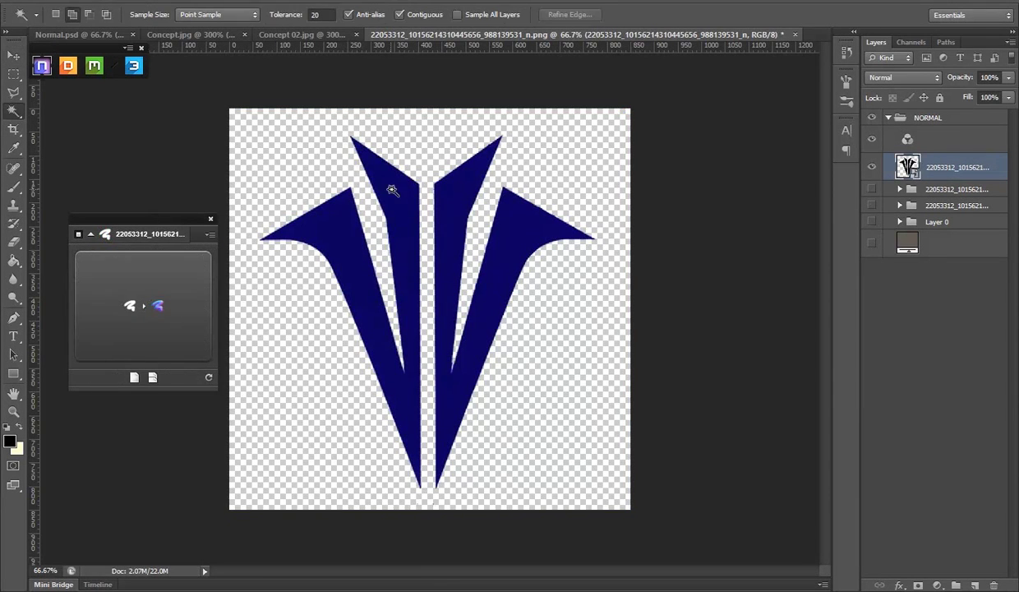
pyautogui.click(128, 303)
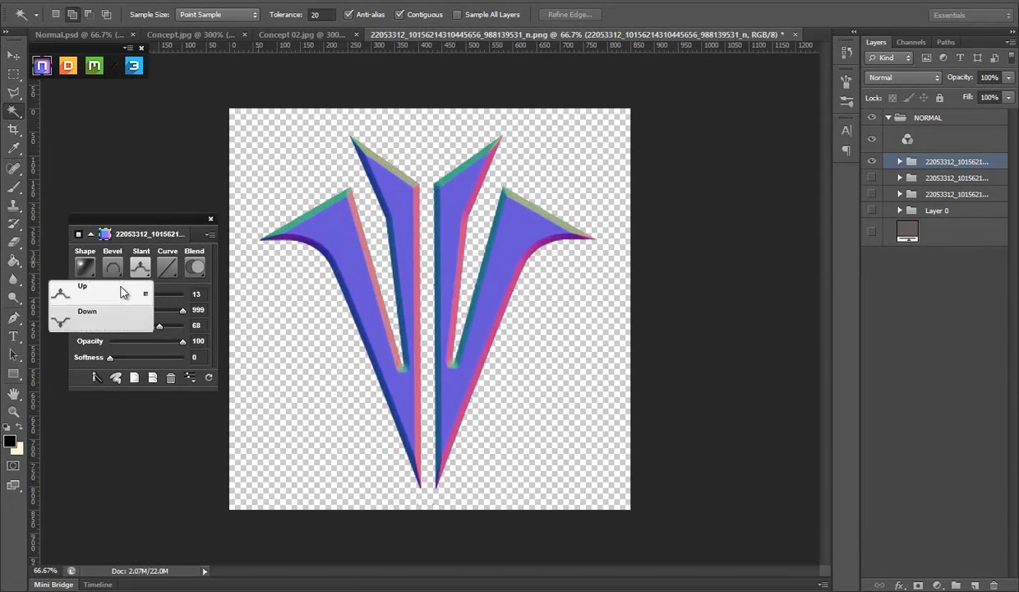
pyautogui.click(123, 312)
pyautogui.press('v')
pyautogui.moveTo(394, 329); pyautogui.dragTo(411, 329)
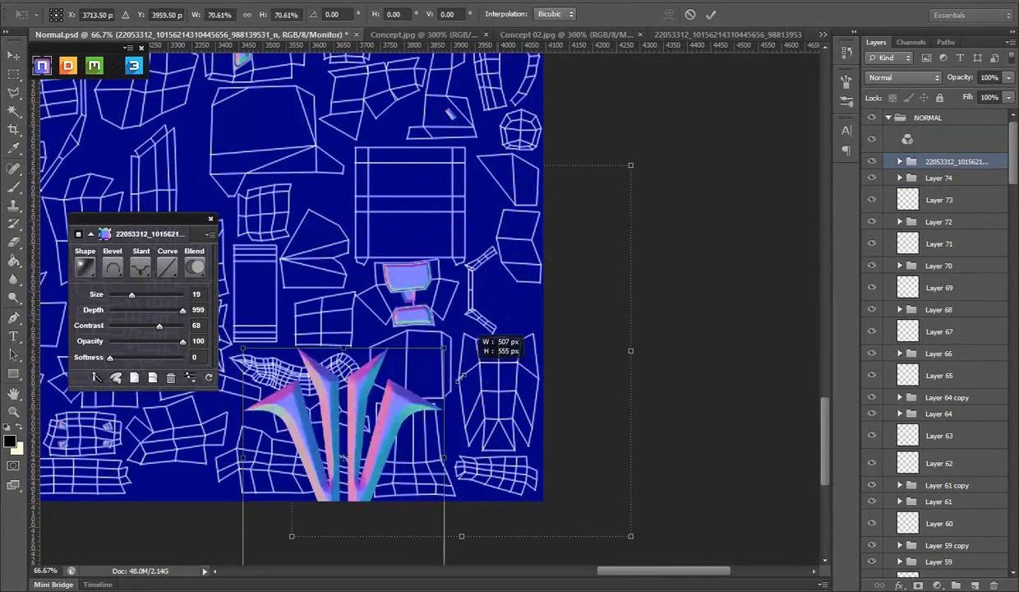
# - Scale the emblem down and fit it into the lower UV panel
pyautogui.moveTo(527, 486); pyautogui.dragTo(489, 423)
pyautogui.press('Return')
pyautogui.press('z')
pyautogui.click(445, 382)
pyautogui.click(445, 383)
pyautogui.press('v')
pyautogui.moveTo(461, 58)
pyautogui.mouseDown()
pyautogui.moveTo(574, 305)
pyautogui.moveTo(545, 442)
pyautogui.mouseUp()
pyautogui.press('Return')
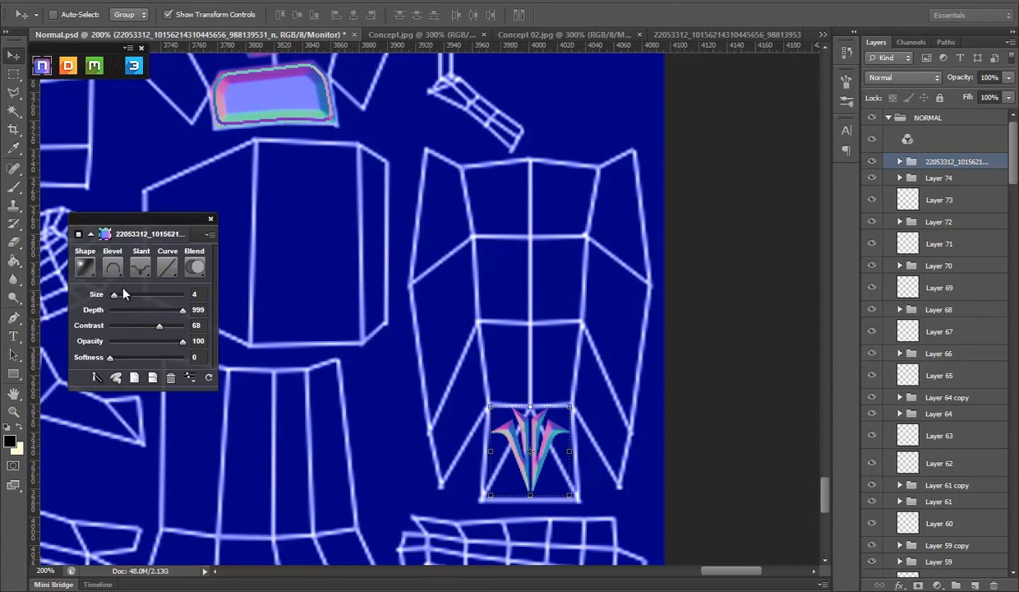
# - Hide the UVS wireframe layer and save Normal.psd
pyautogui.scroll(-10, 953, 460)
pyautogui.scroll(-10, 954, 460)
pyautogui.click(873, 536)
pyautogui.hotkey('ctrl', 's')
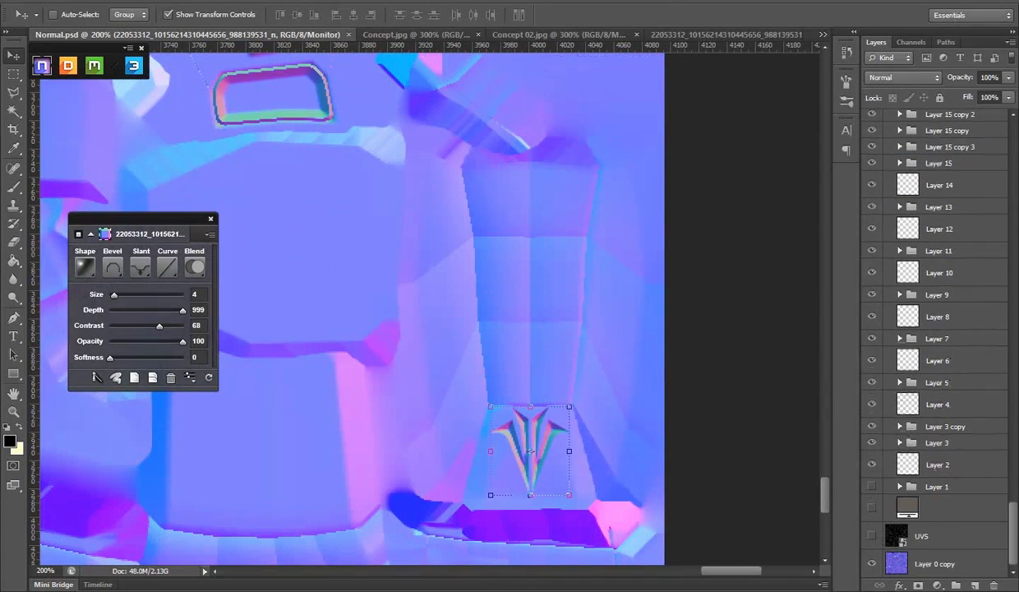
# - Inspect the armor in Marmoset, then zoom out and show the UV wireframe again
pyautogui.hotkey('alt', 'Tab')
pyautogui.moveTo(504, 306)
pyautogui.mouseDown()
pyautogui.moveTo(582, 270)
pyautogui.moveTo(525, 357)
pyautogui.moveTo(533, 267)
pyautogui.mouseUp()
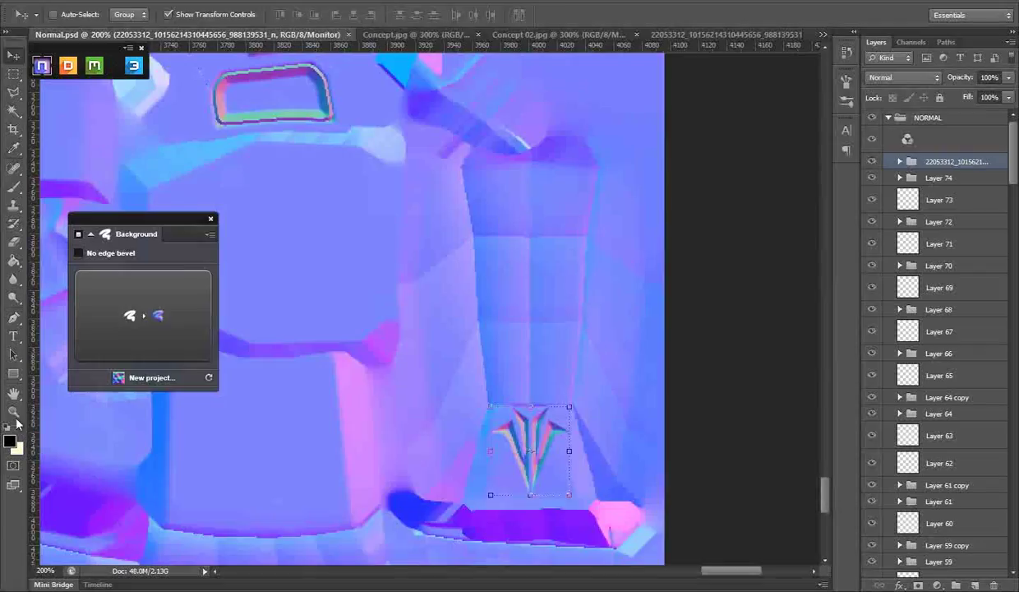
pyautogui.click(13, 411)
pyautogui.keyDown('alt'); pyautogui.click(329, 288); pyautogui.keyUp('alt')
pyautogui.scroll(-10, 937, 329)
pyautogui.click(871, 535)
pyautogui.click(370, 294)
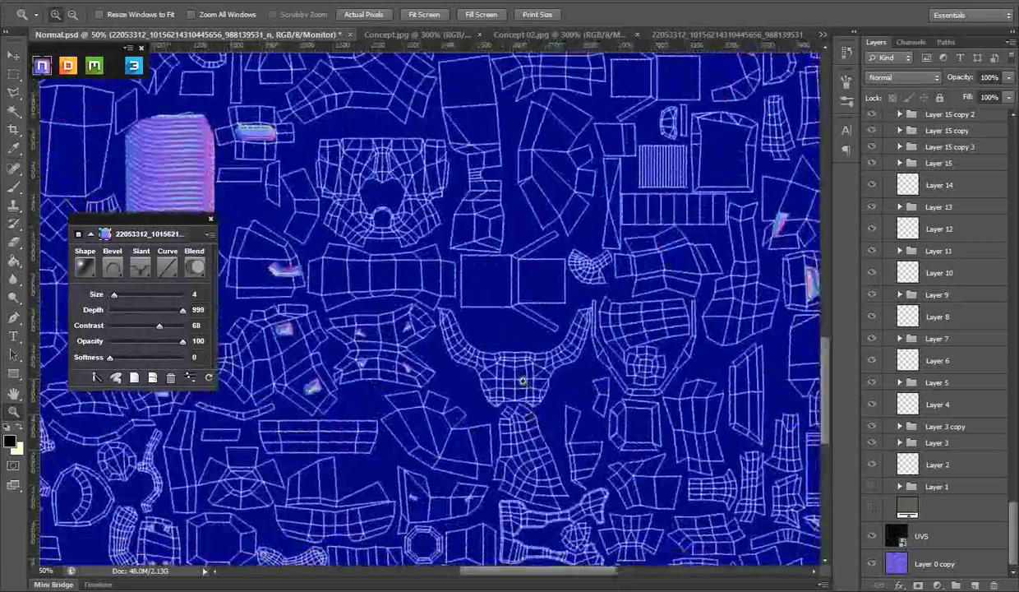
# - On a new layer, add a lassoed bevelled groove down the central shell's left side
pyautogui.click(523, 380)
pyautogui.click(436, 346)
pyautogui.scroll(15, 980, 530)
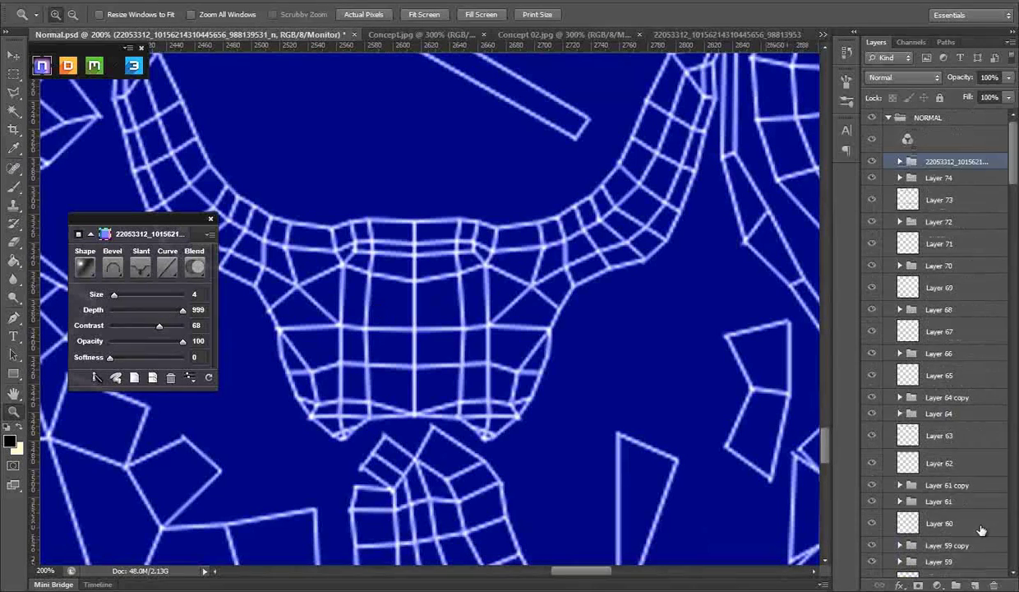
pyautogui.hotkey('ctrl', 'shift', 'alt', 'n')
pyautogui.press('l')
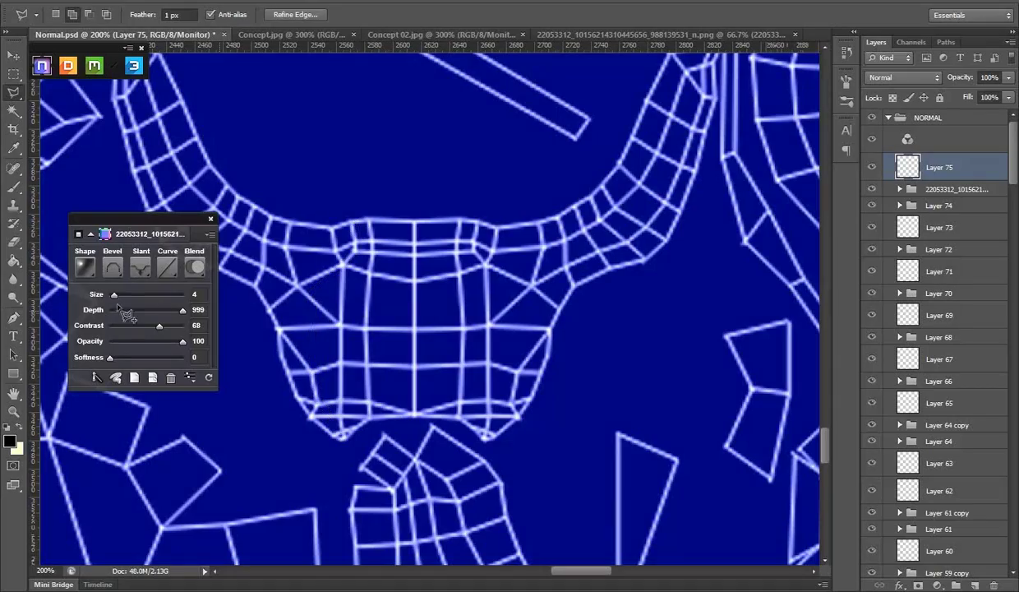
pyautogui.moveTo(114, 294); pyautogui.dragTo(119, 295)
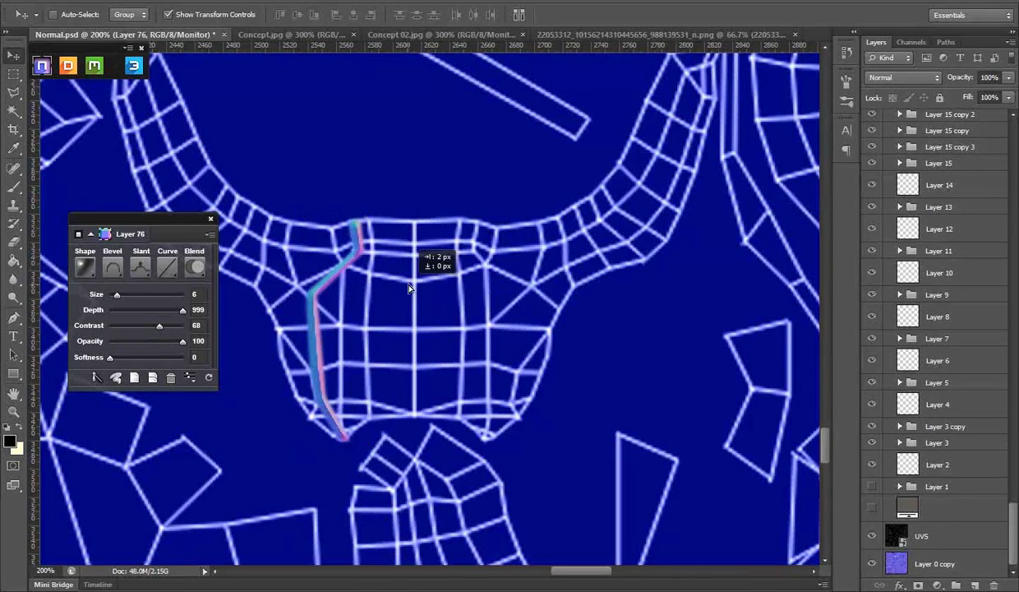
# - Duplicate the groove and flip the copy horizontally onto the shell's right side
pyautogui.hotkey('ctrl', 't')
pyautogui.moveTo(311, 329); pyautogui.dragTo(370, 329)
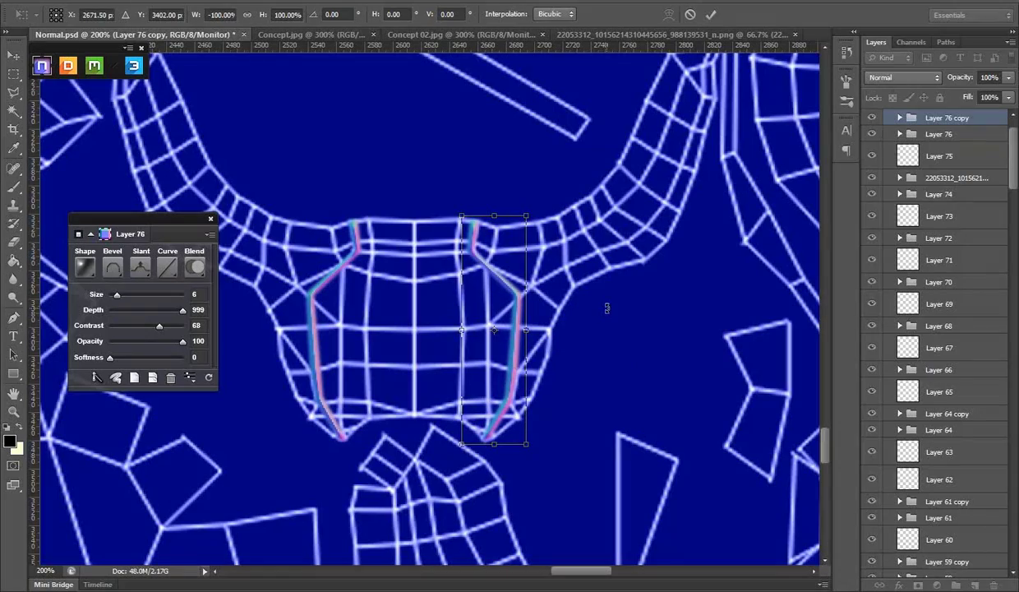
pyautogui.scroll(-10, 940, 424)
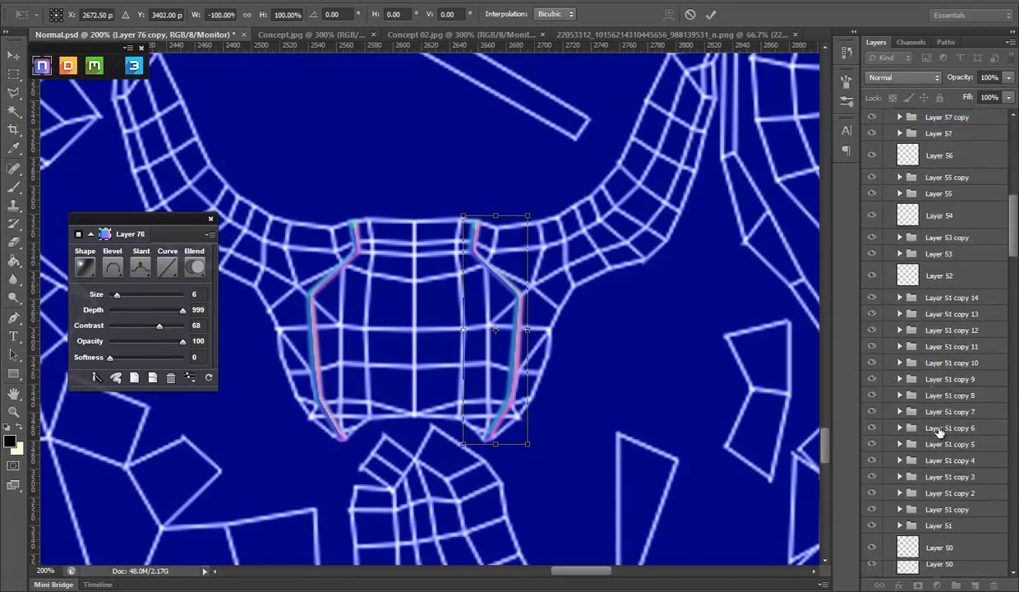
pyautogui.scroll(-10, 940, 424)
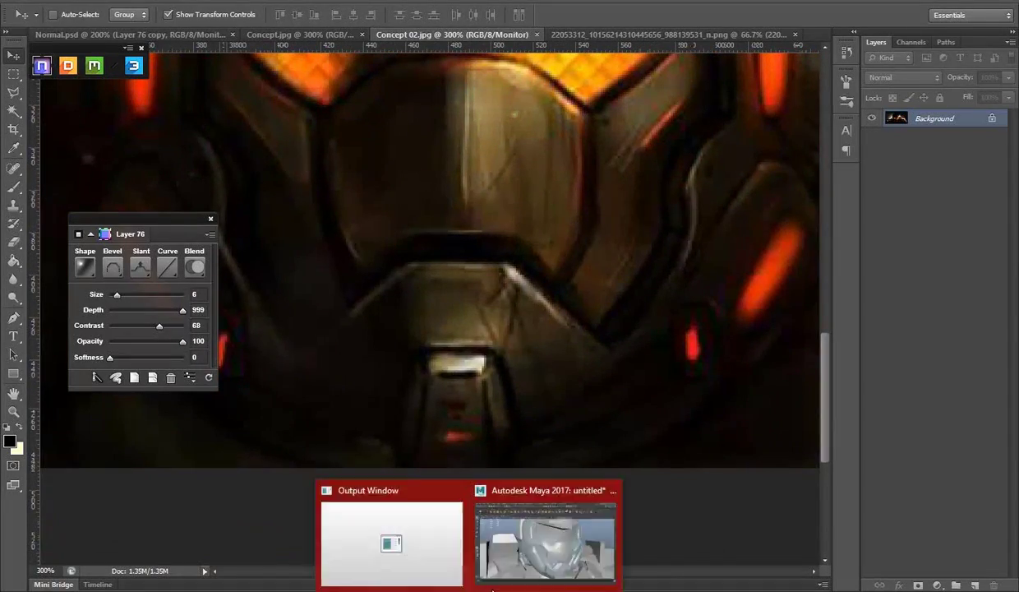
# - On a new layer, bevel a pentagon panel at the shell's centre with an arched Curve preset
pyautogui.click(556, 526)
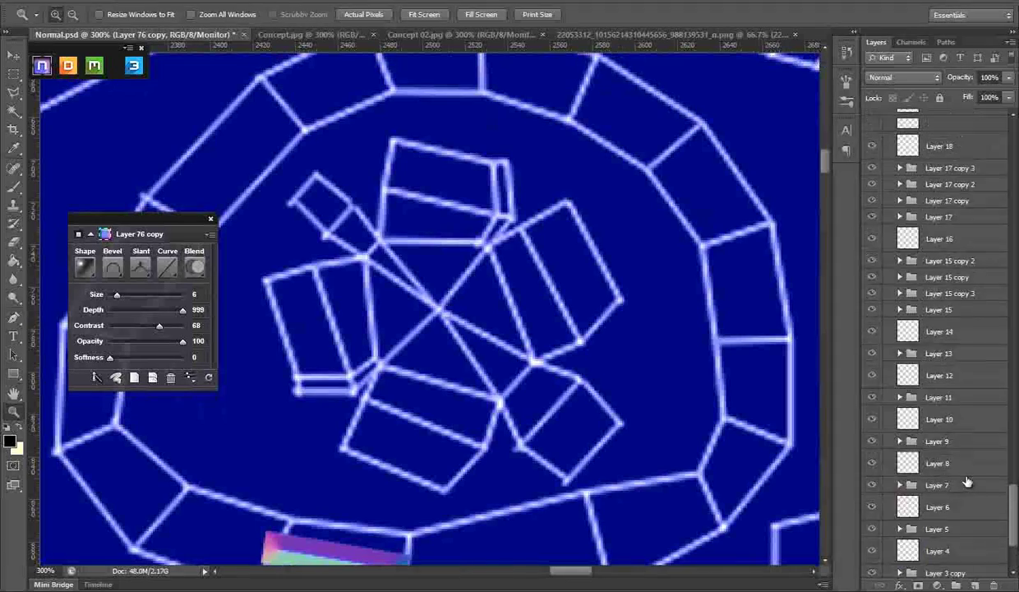
pyautogui.click(976, 584)
pyautogui.press('l')
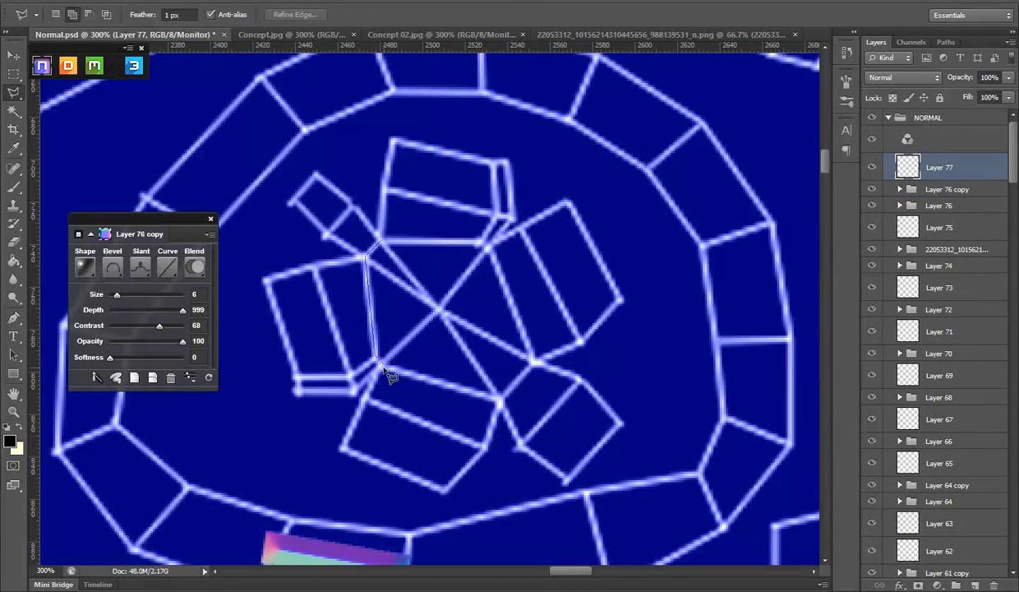
pyautogui.click(383, 246)
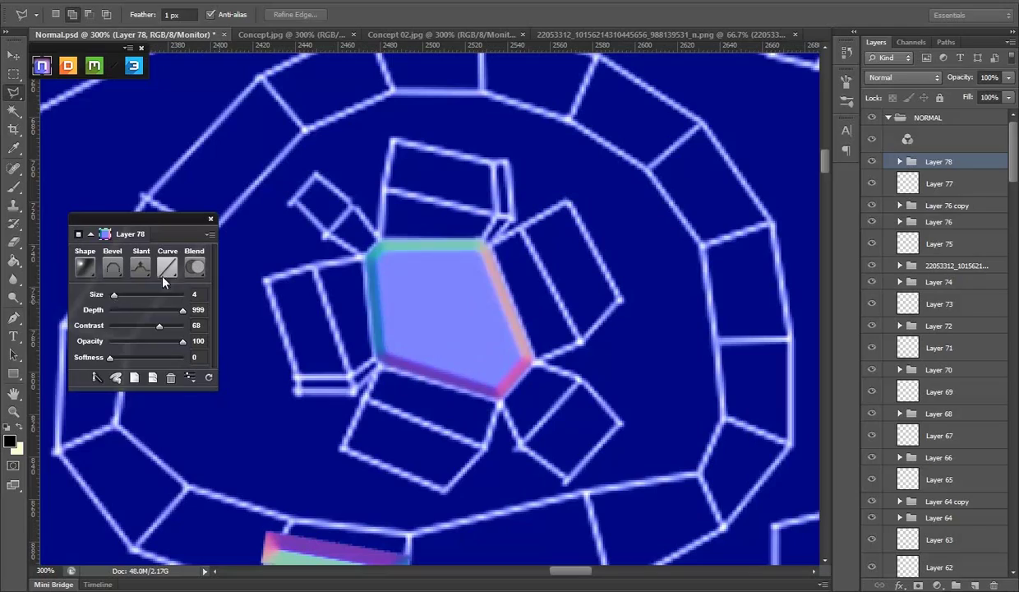
pyautogui.click(166, 271)
pyautogui.click(86, 436)
pyautogui.click(133, 271)
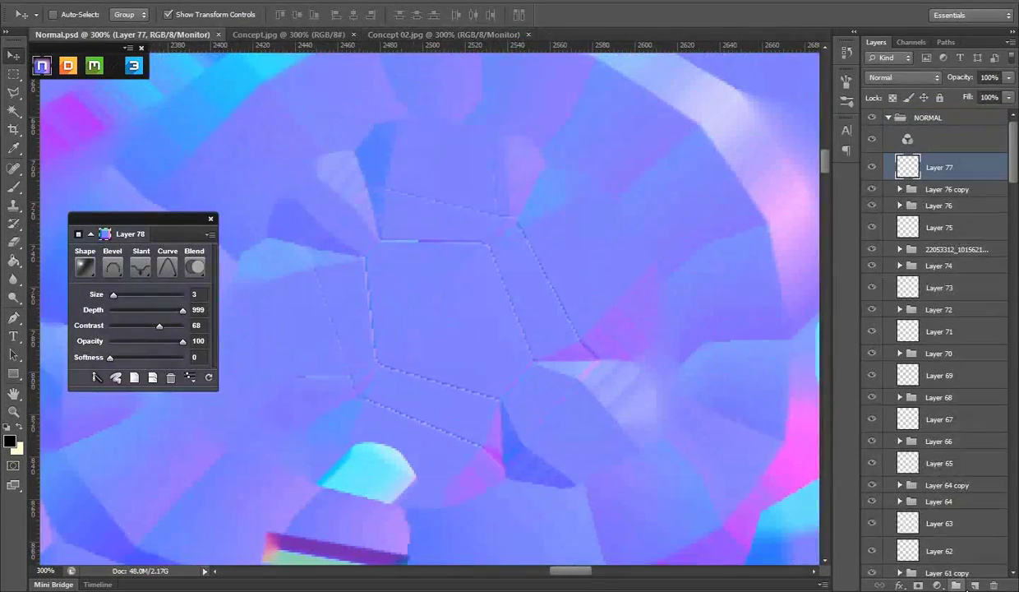
pyautogui.click(974, 585)
# - Create a recessed slot with Slant Down, Cone curve and a slightly narrower bevel
pyautogui.press('m')
pyautogui.click(144, 315)
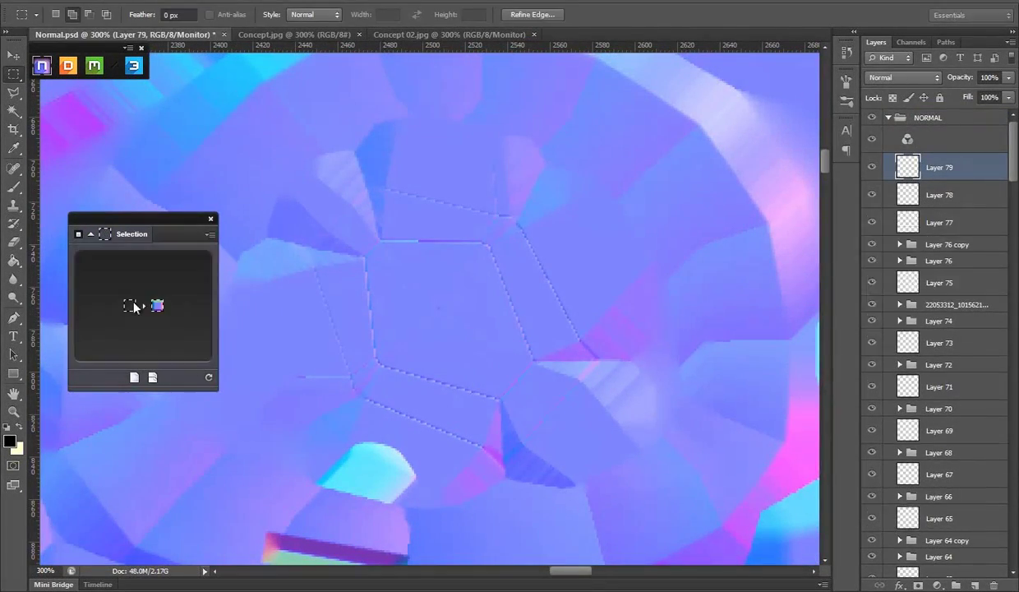
pyautogui.click(129, 292)
pyautogui.click(112, 324)
pyautogui.click(167, 267)
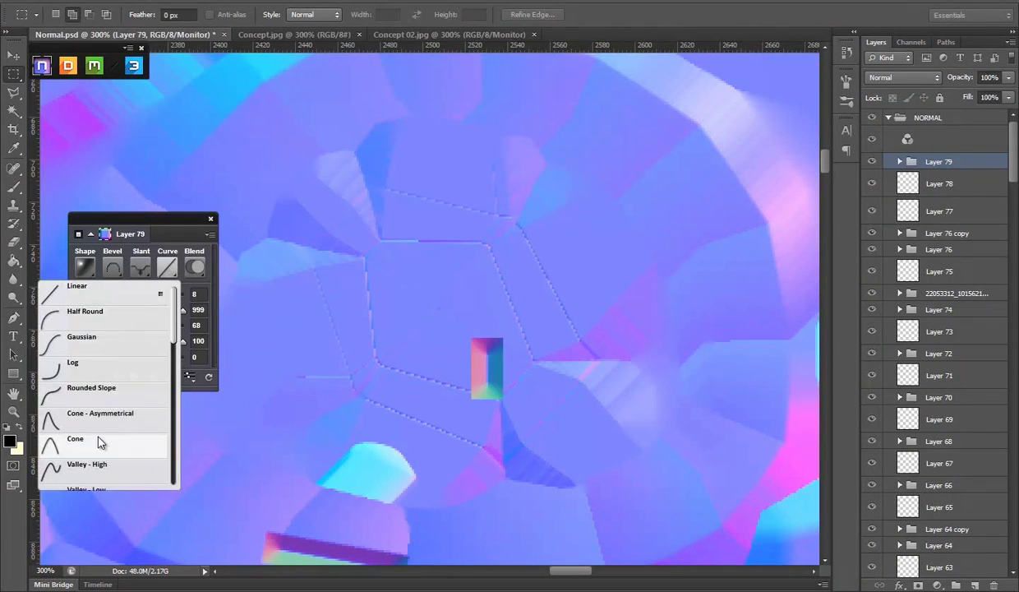
pyautogui.click(98, 457)
pyautogui.moveTo(117, 299); pyautogui.dragTo(114, 300)
# - Duplicate the slot into three copies, scaling each to a different size
pyautogui.press('v')
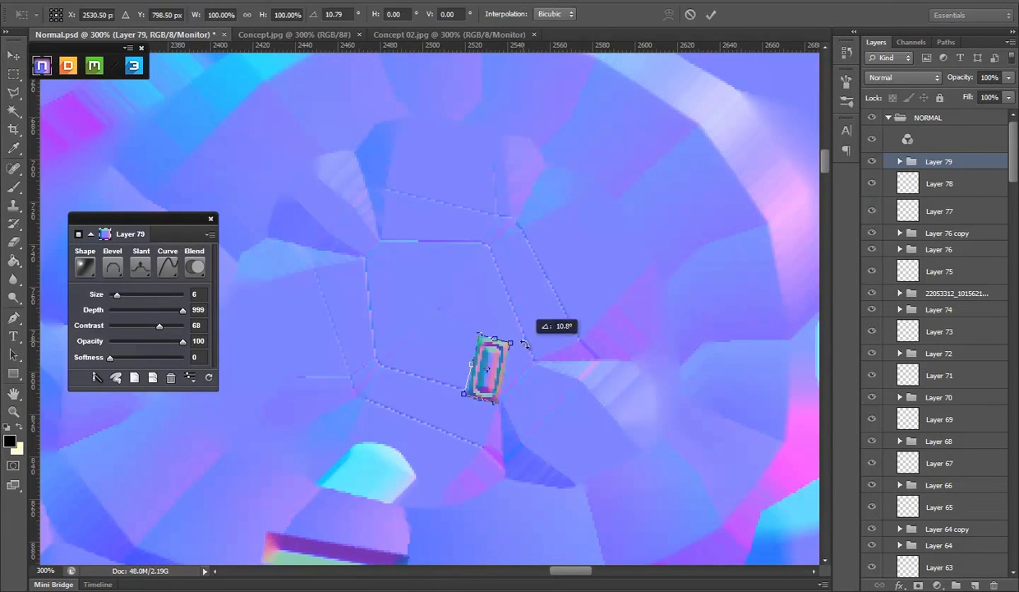
pyautogui.hotkey('ctrl', 't')
pyautogui.moveTo(441, 339); pyautogui.dragTo(440, 328)
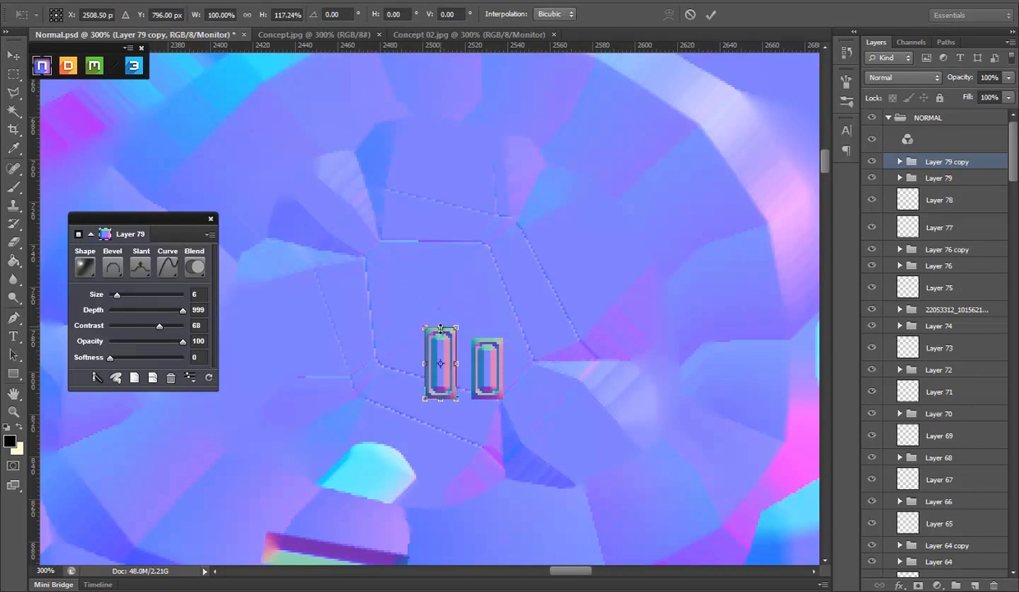
pyautogui.click(468, 35)
pyautogui.click(136, 34)
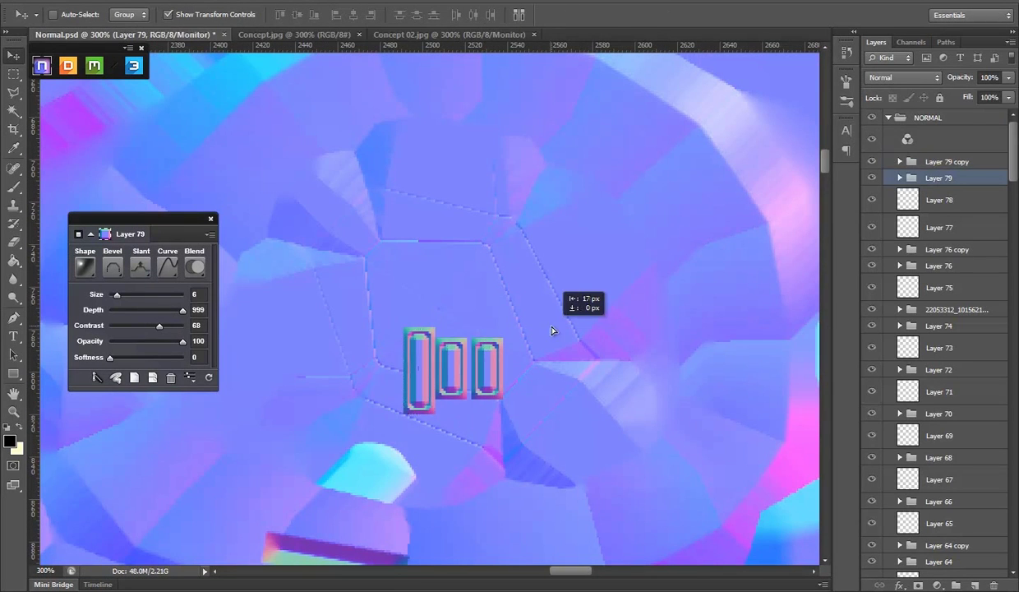
pyautogui.hotkey('ctrl', 'j')
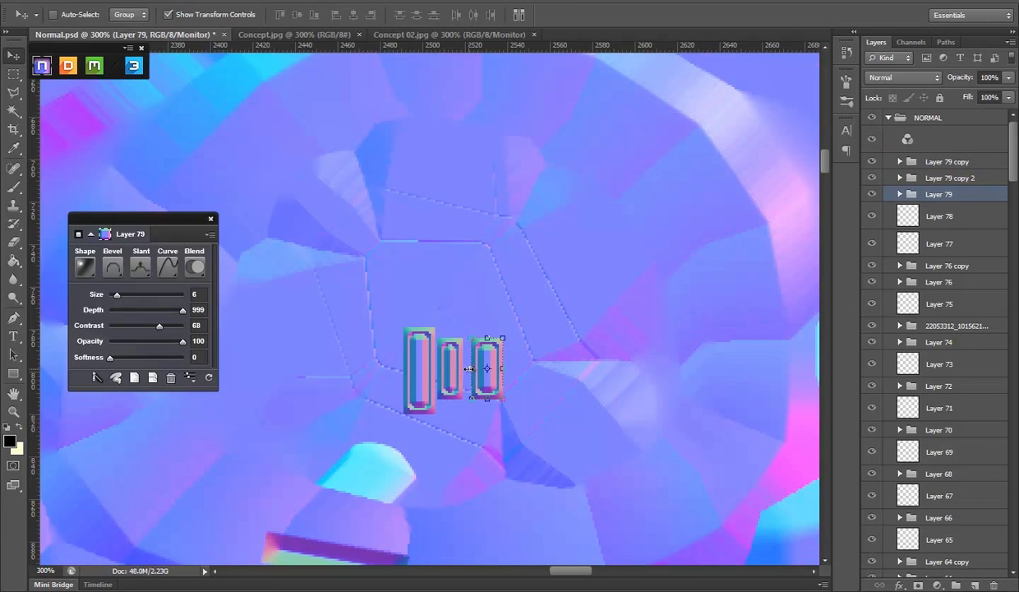
# - Merge the three slot layers and shift them into their final position
pyautogui.keyDown('shift'); pyautogui.click(960, 179); pyautogui.keyUp('shift')
pyautogui.rightClick(960, 179)
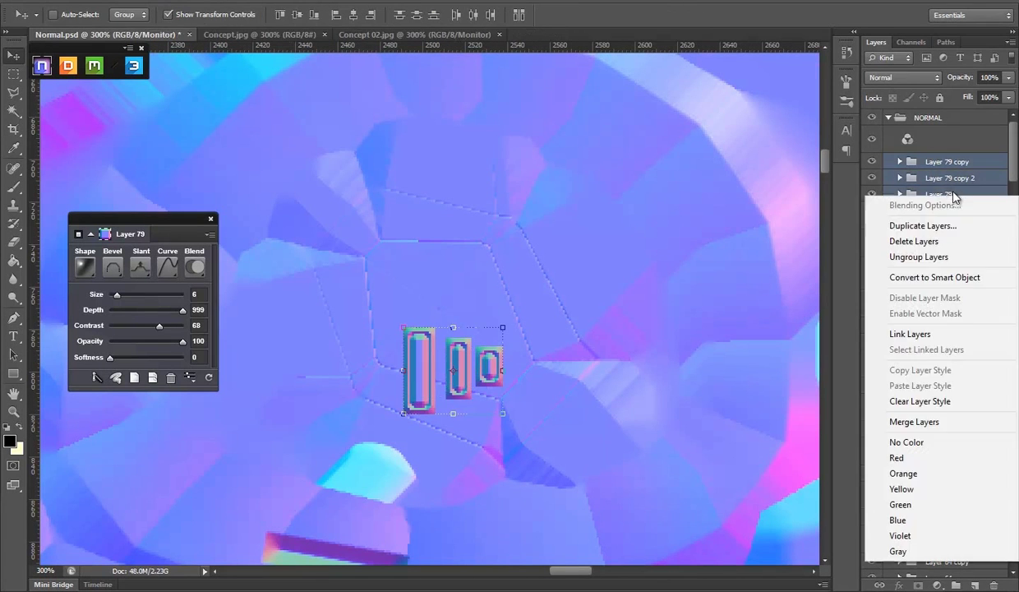
pyautogui.click(900, 421)
pyautogui.moveTo(531, 341); pyautogui.dragTo(492, 368)
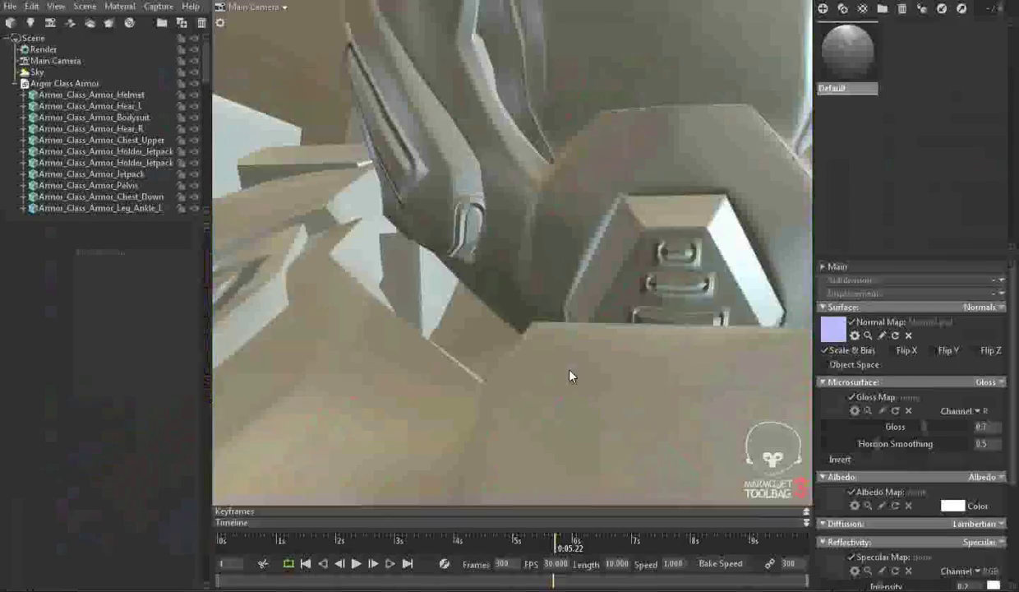
# - Zoom the Marmoset viewport onto the chest plate to inspect the three slots
pyautogui.scroll(5, 510, 362)
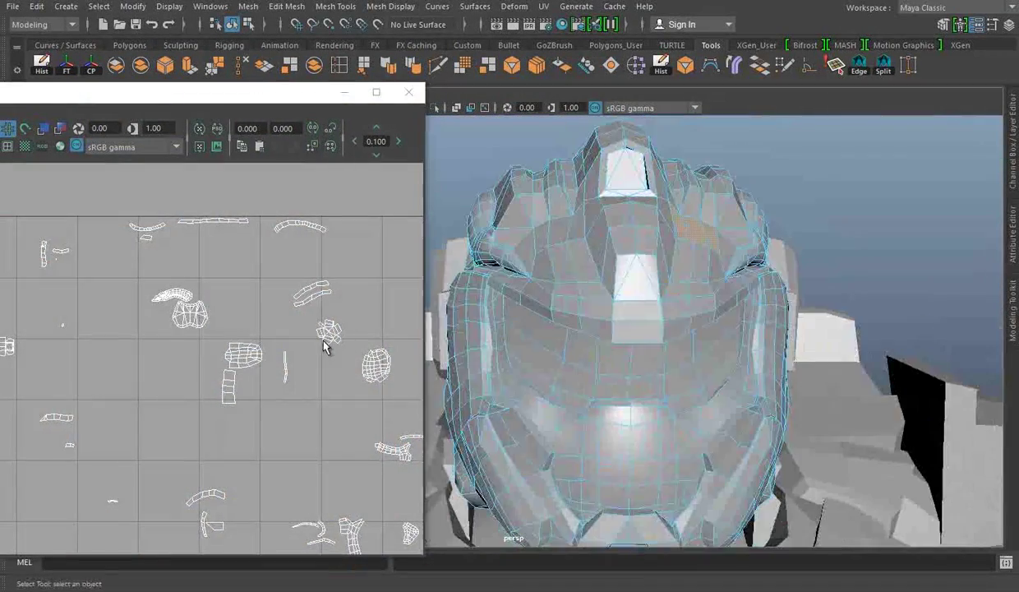
# - Create a thin bevelled groove above the striped disc using the Curve Valley - High profile
pyautogui.scroll(-5, 324, 346)
pyautogui.scroll(3, 212, 400)
pyautogui.scroll(2, 203, 394)
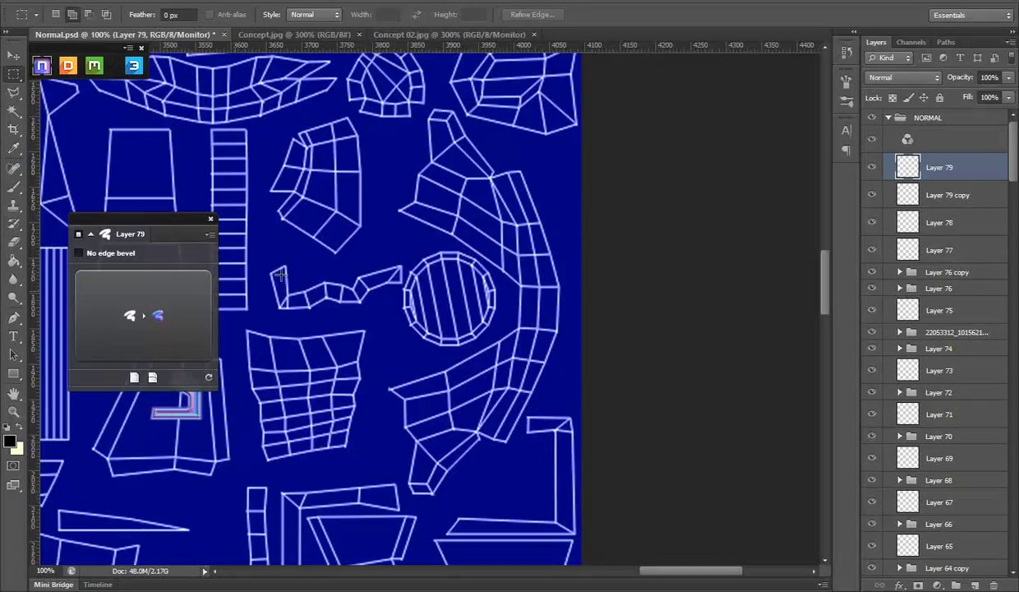
pyautogui.press('z')
pyautogui.click(436, 209)
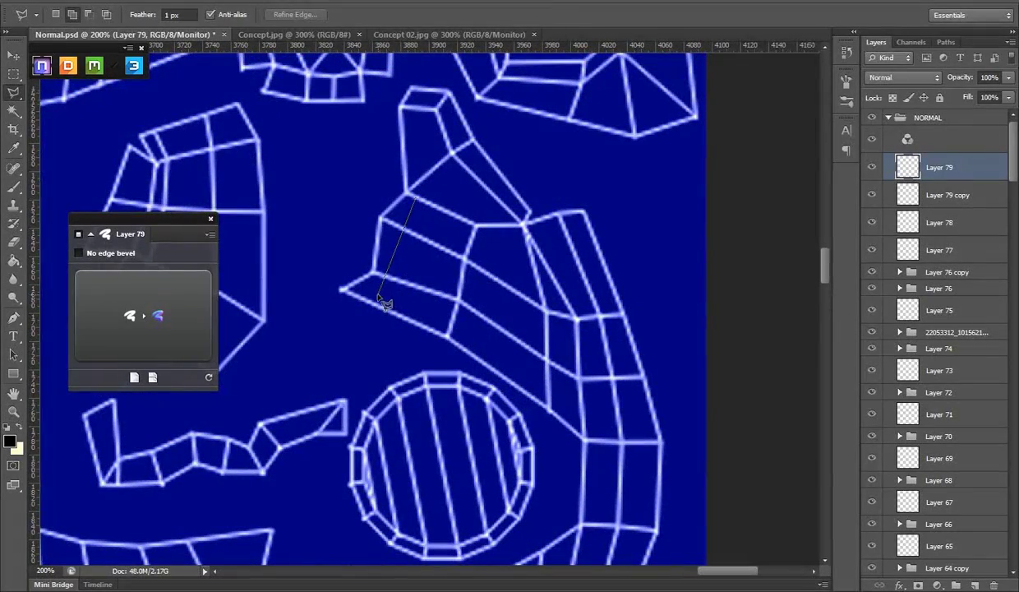
pyautogui.click(134, 312)
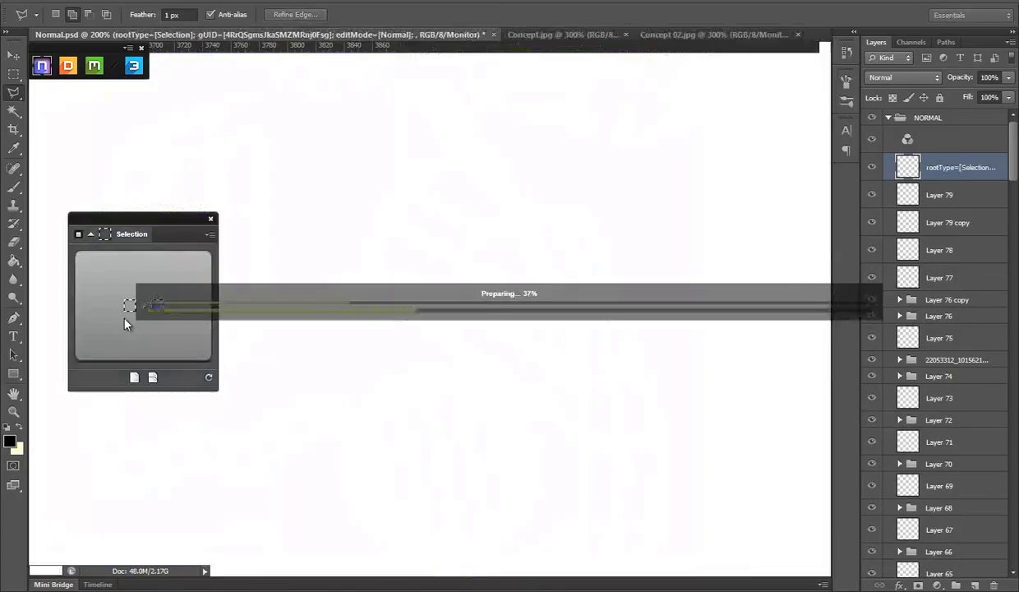
pyautogui.click(168, 266)
pyautogui.click(90, 406)
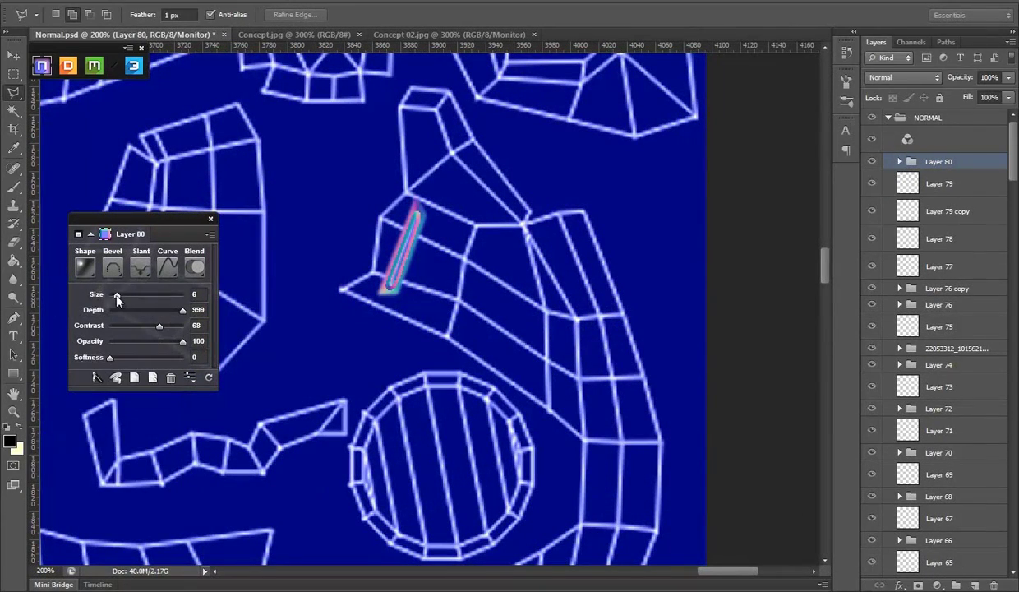
# - Place a vertically flipped copy of the groove below the disc and save Normal.psd
pyautogui.click(13, 56)
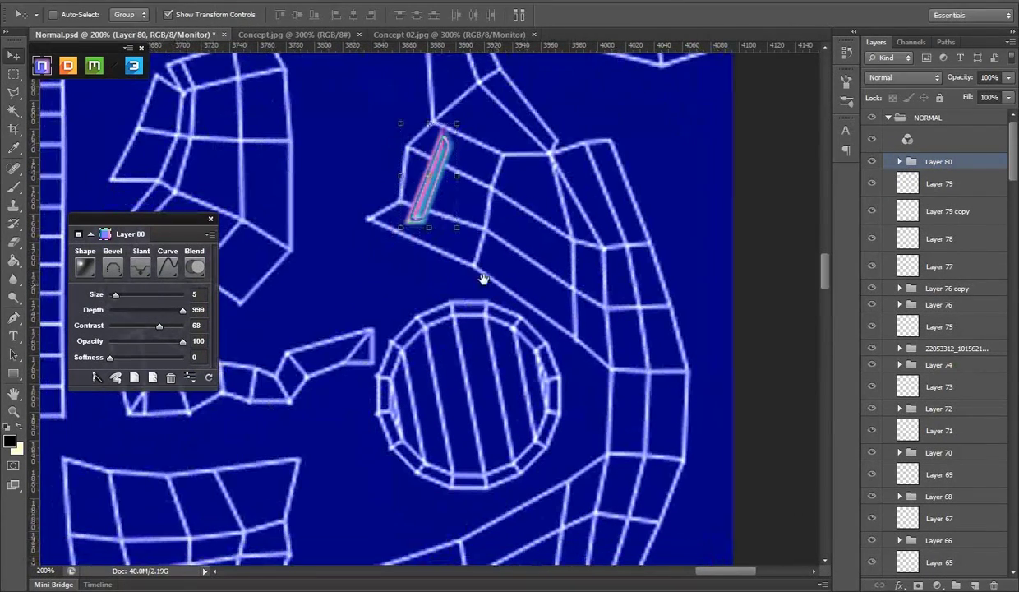
pyautogui.moveTo(436, 119); pyautogui.dragTo(440, 170)
pyautogui.moveTo(419, 277); pyautogui.dragTo(434, 418)
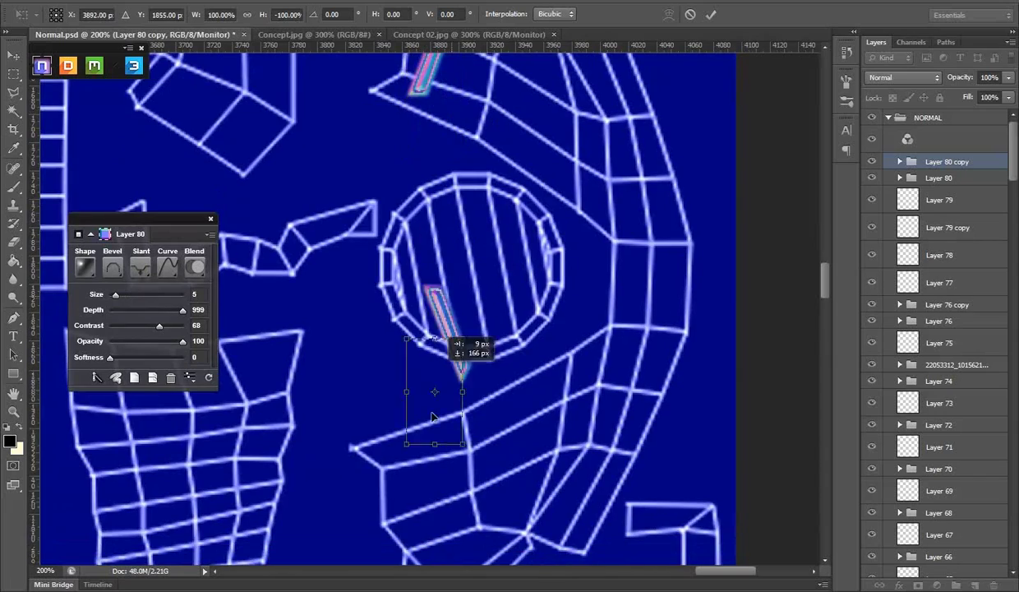
pyautogui.moveTo(417, 496); pyautogui.dragTo(402, 551)
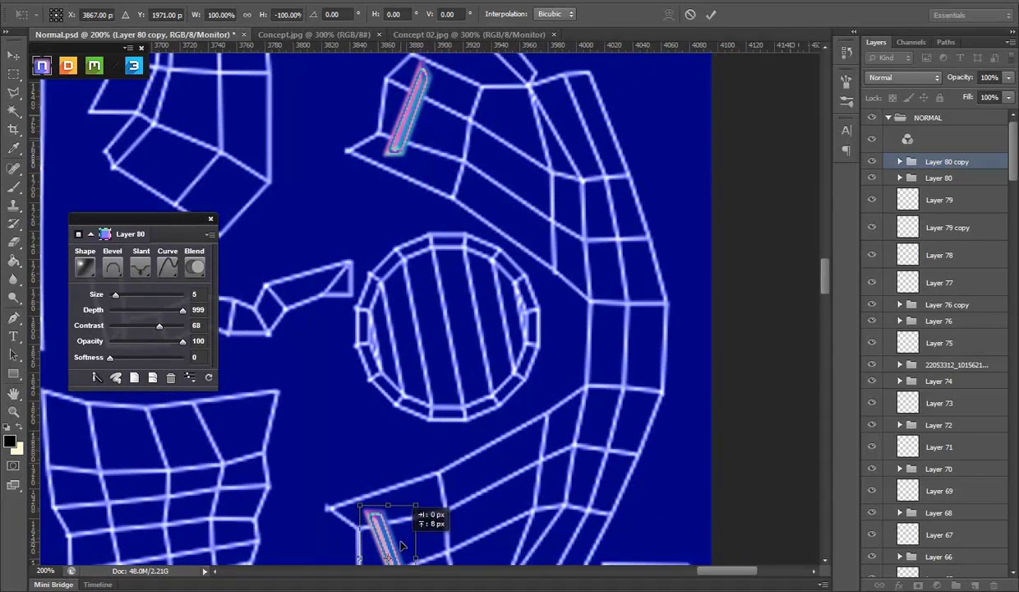
pyautogui.hotkey('ctrl', 's')
pyautogui.press('Return')
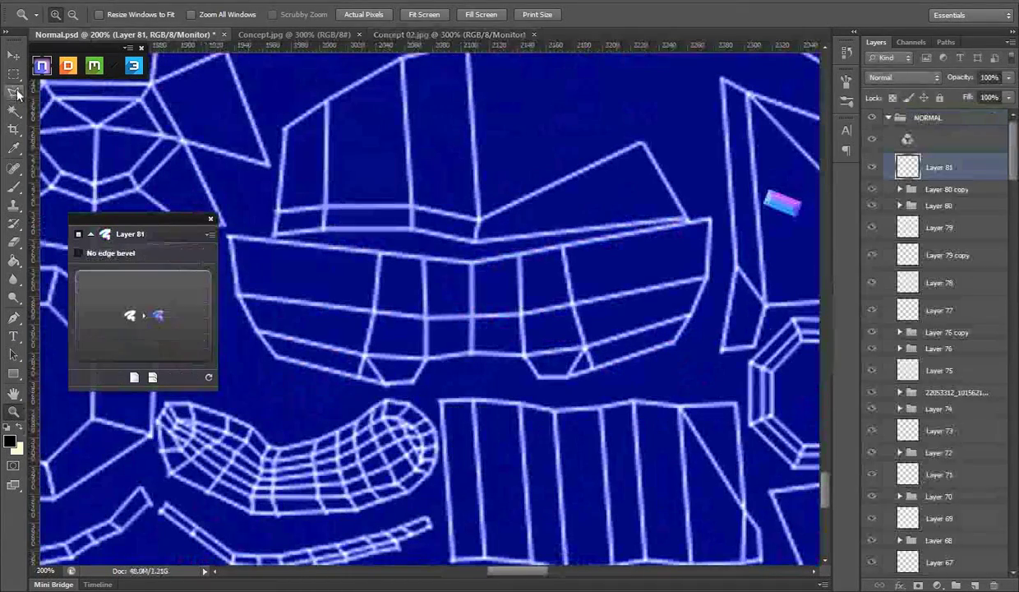
# - Outline a long strip across the shell and make it an ungrouped bevelled stroke layer
pyautogui.click(230, 272)
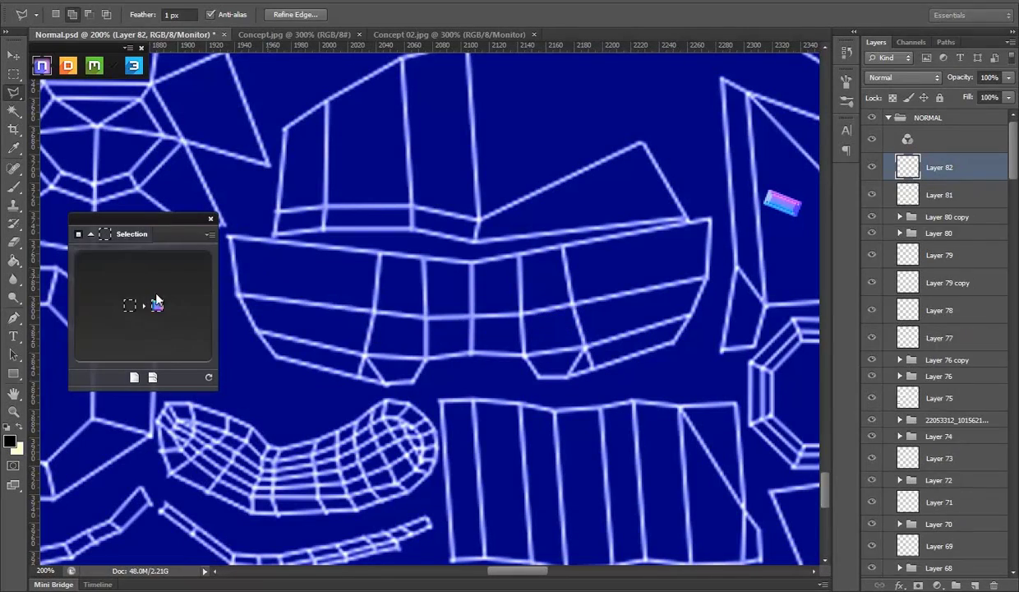
pyautogui.click(156, 302)
pyautogui.click(123, 290)
pyautogui.rightClick(979, 161)
pyautogui.click(929, 218)
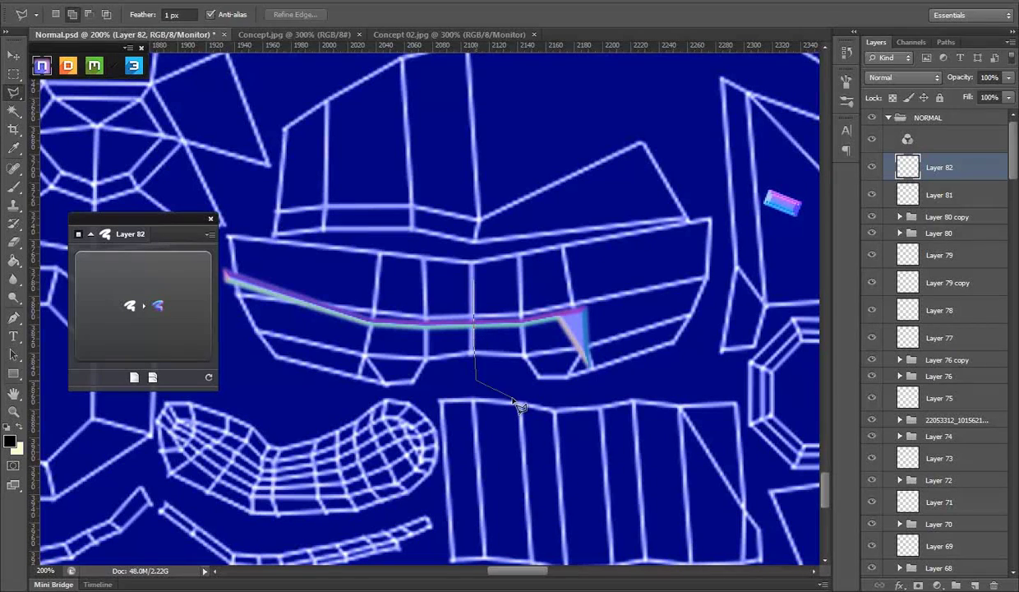
# - Duplicate the stroke, mirror it (W -100%), align the halves, and merge into Layer 82 copy
pyautogui.hotkey('ctrl', 'j')
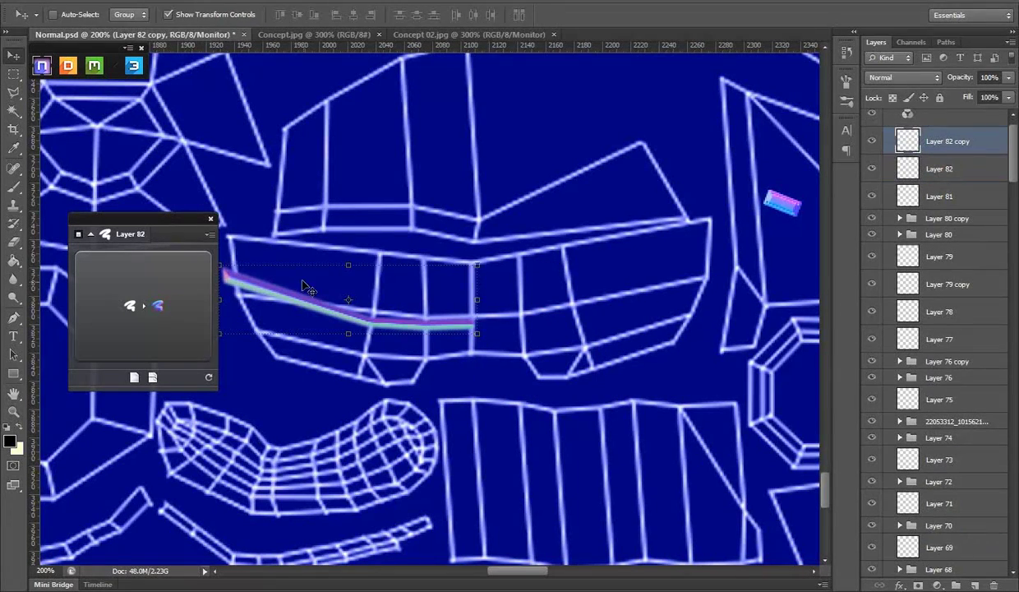
pyautogui.moveTo(218, 299); pyautogui.dragTo(265, 292)
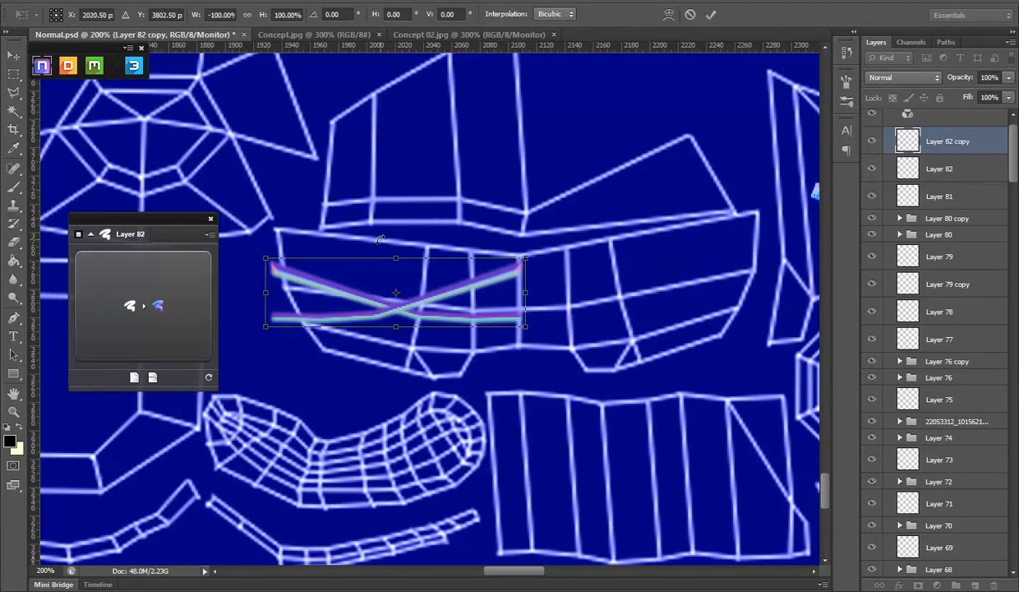
pyautogui.hotkey('ctrl', 'e')
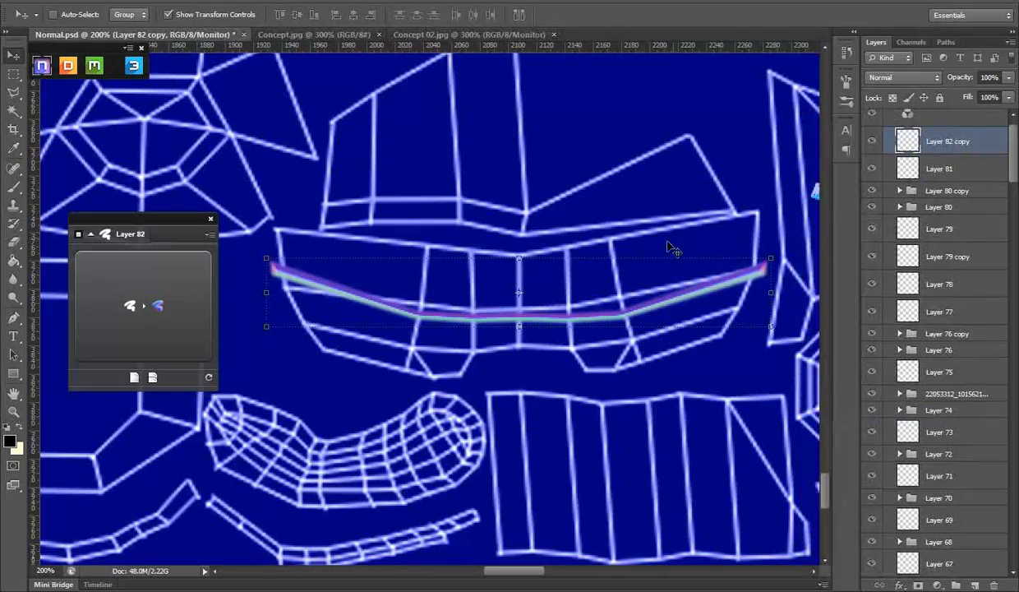
pyautogui.hotkey('ctrl', 't')
pyautogui.moveTo(784, 241); pyautogui.dragTo(781, 230)
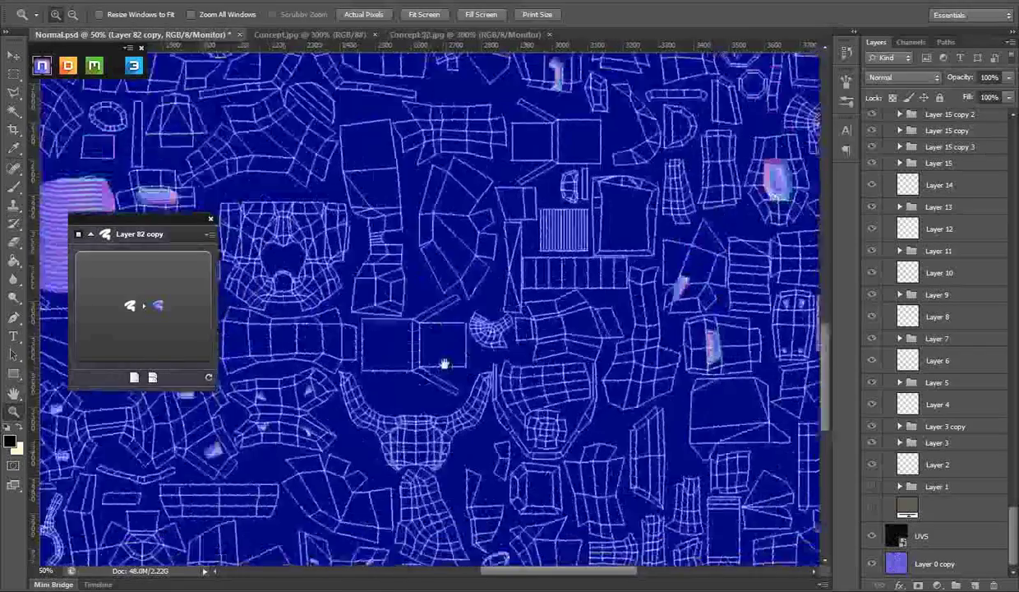
# - Bevel the lasso selection into an inset panel with a rounded curve profile
pyautogui.scroll(15, 976, 390)
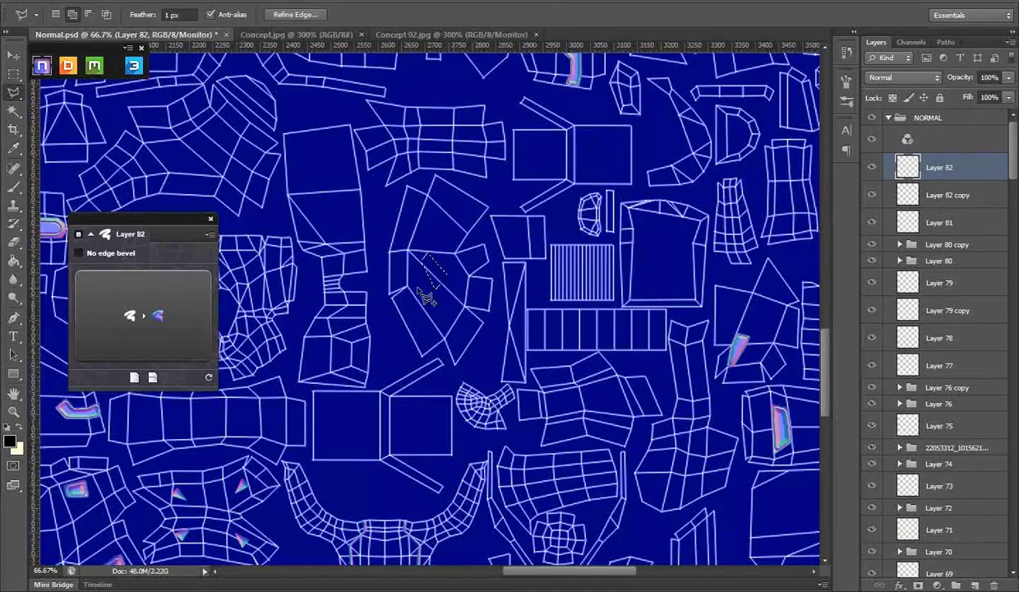
pyautogui.click(120, 295)
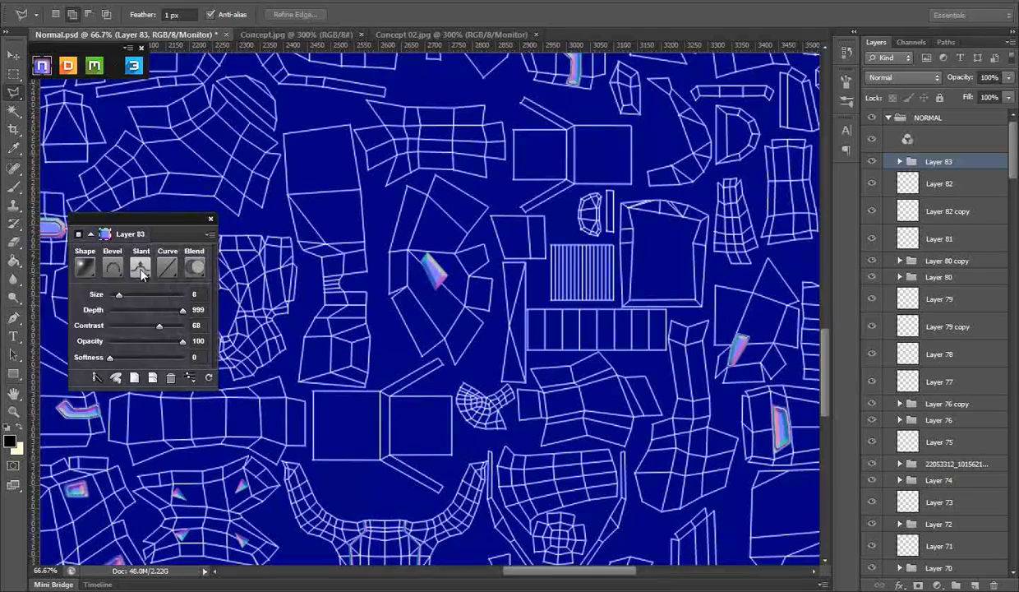
pyautogui.click(167, 267)
pyautogui.click(93, 462)
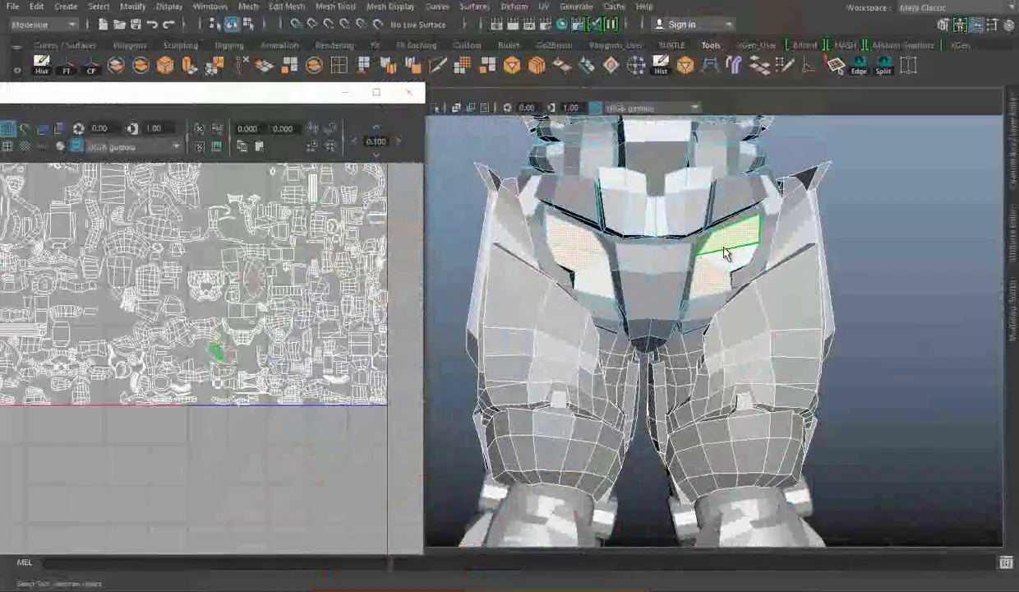
pyautogui.scroll(1, 712, 309)
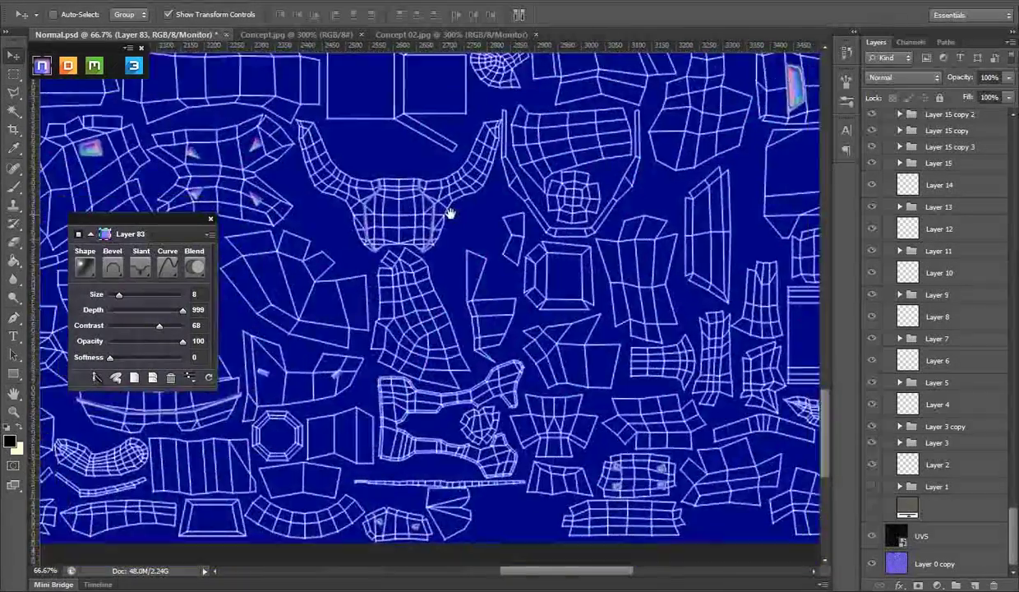
# - Duplicate the panel layer and transform the copy onto the matching shell
pyautogui.hotkey('ctrl', 'j')
pyautogui.hotkey('ctrl', 't')
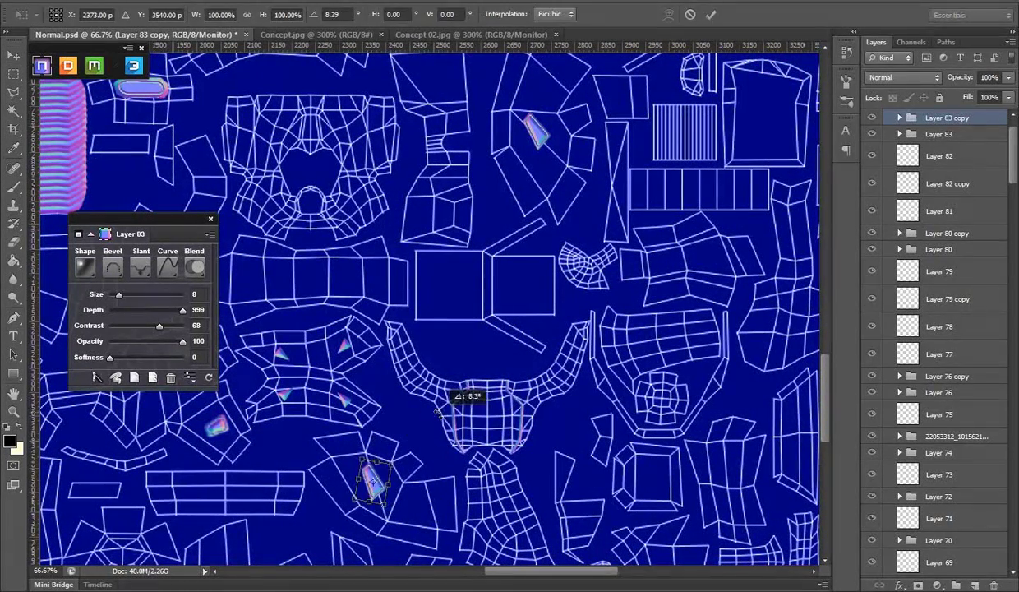
pyautogui.scroll(-10, 990, 452)
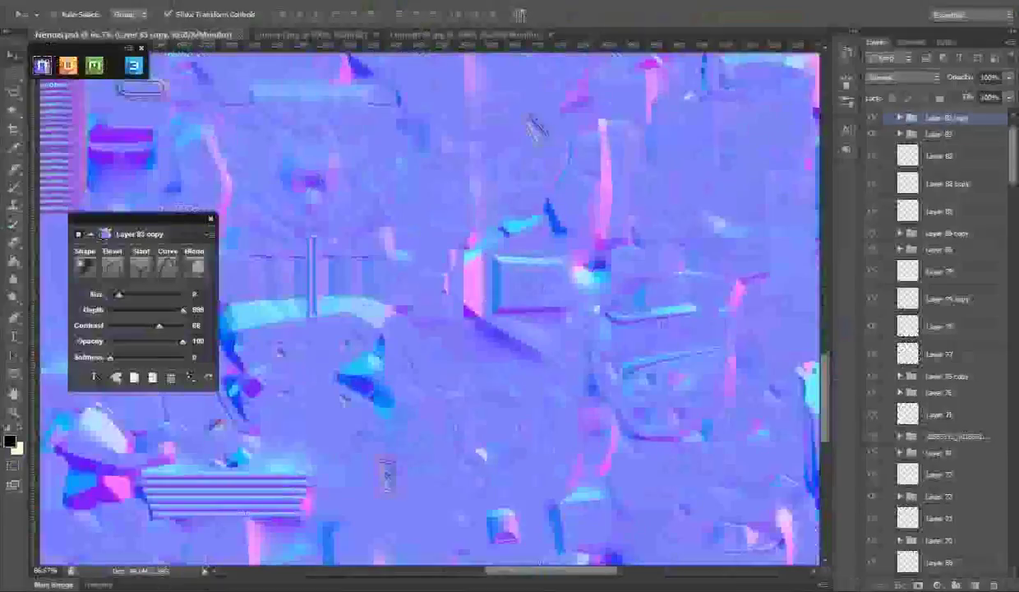
pyautogui.scroll(-10, 946, 329)
pyautogui.scroll(-5, 974, 547)
# - Nudge the duplicated panel into place, check the UVs in Maya, and restore the UV wireframe overlay
pyautogui.click(873, 535)
pyautogui.moveTo(443, 472); pyautogui.dragTo(444, 485)
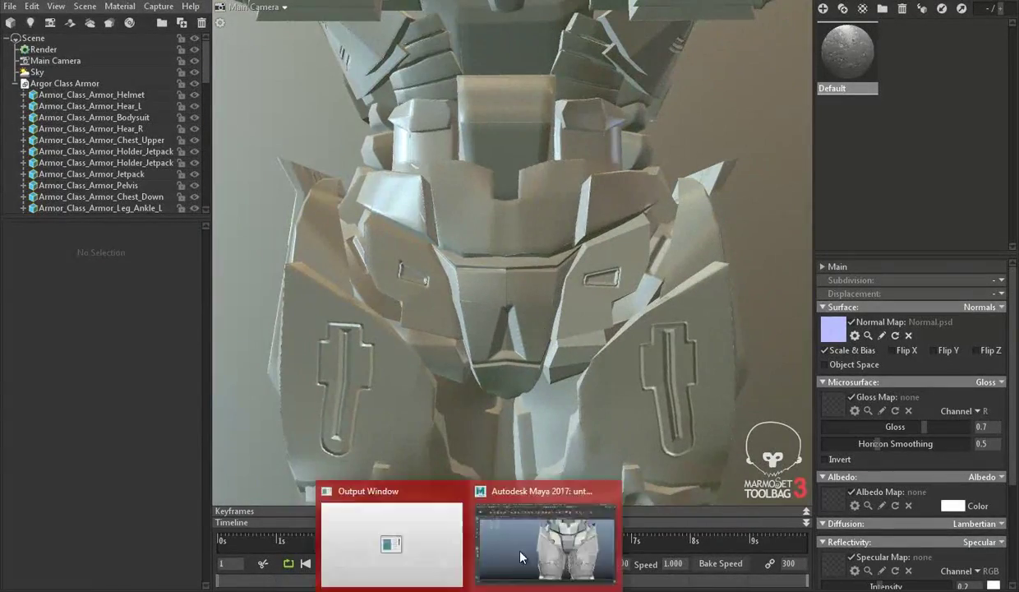
pyautogui.click(503, 532)
pyautogui.scroll(5, 246, 296)
pyautogui.scroll(-3, 111, 273)
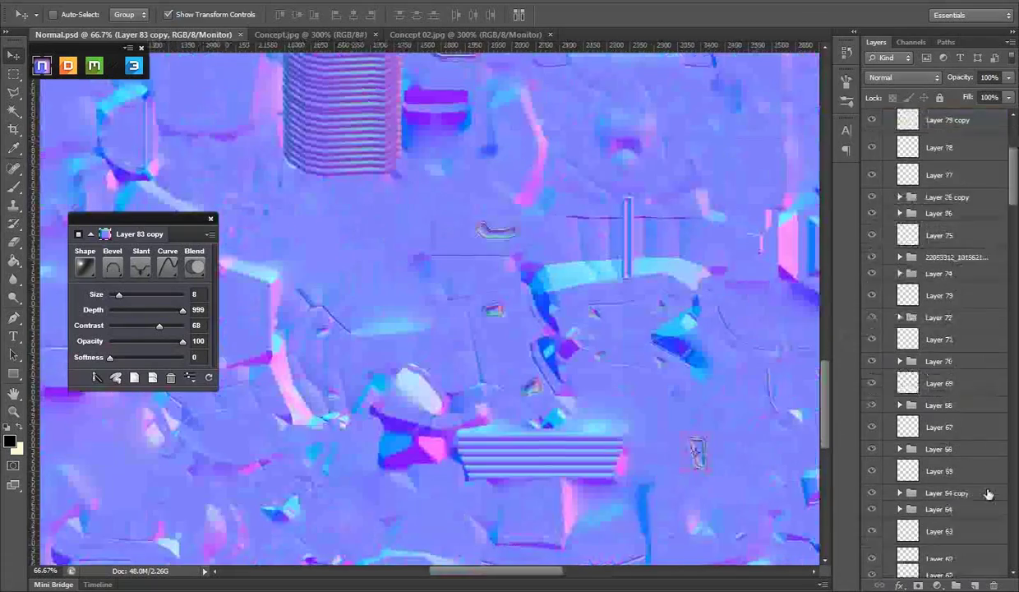
pyautogui.scroll(-5, 937, 329)
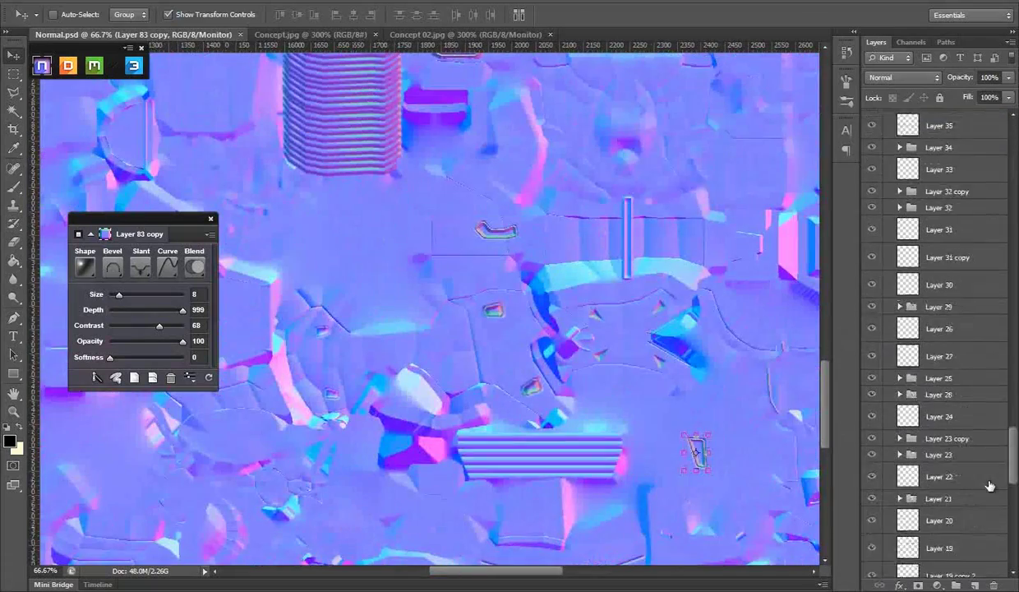
pyautogui.click(871, 536)
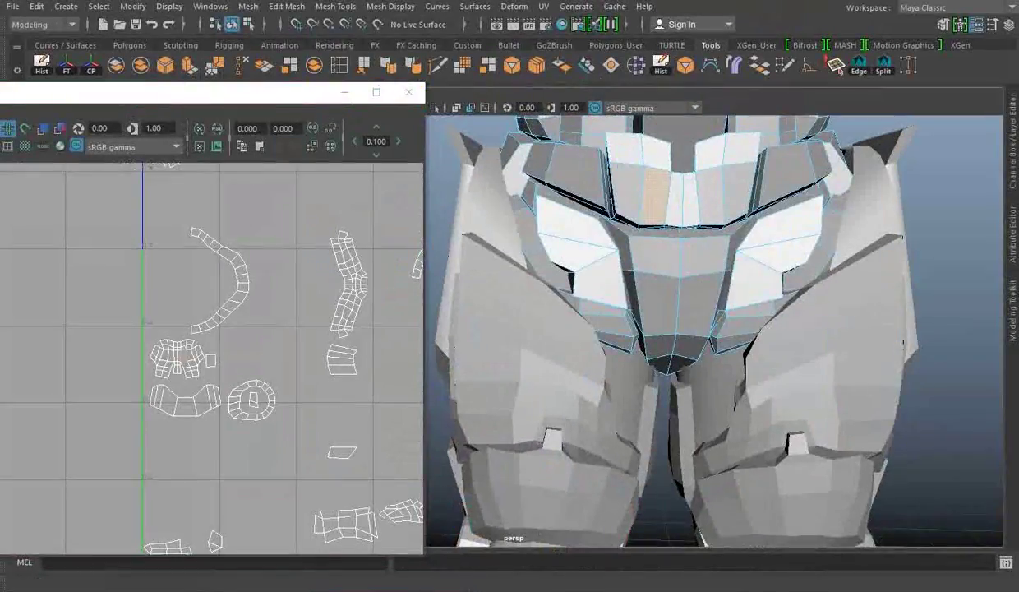
pyautogui.scroll(10, 940, 366)
# - On a new layer, try a J-shaped bevelled emblem on the torso shell, then discard it
pyautogui.hotkey('ctrl', 'shift', 'alt', 'n')
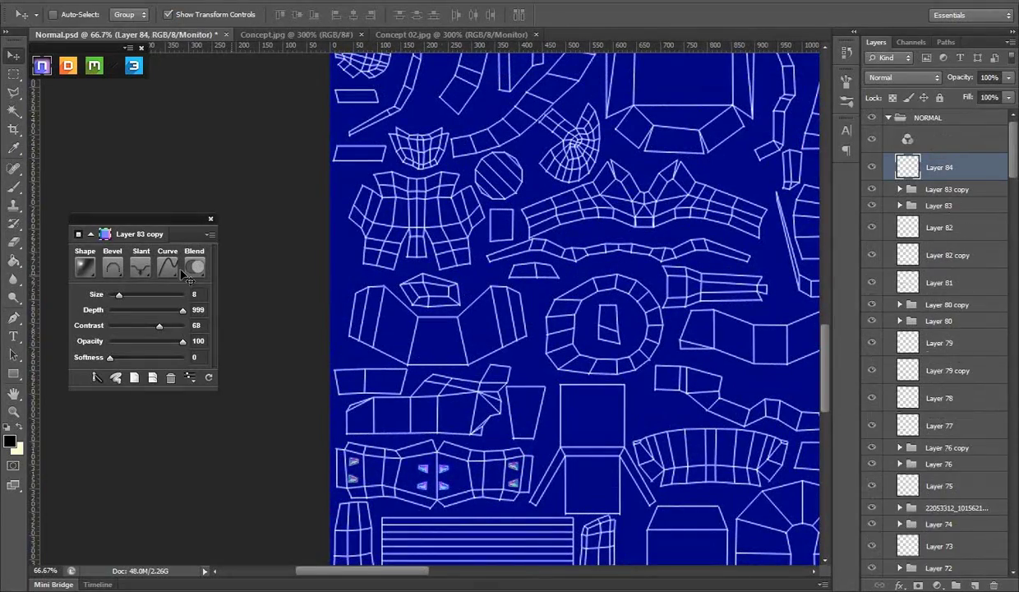
pyautogui.click(427, 242)
pyautogui.click(428, 243)
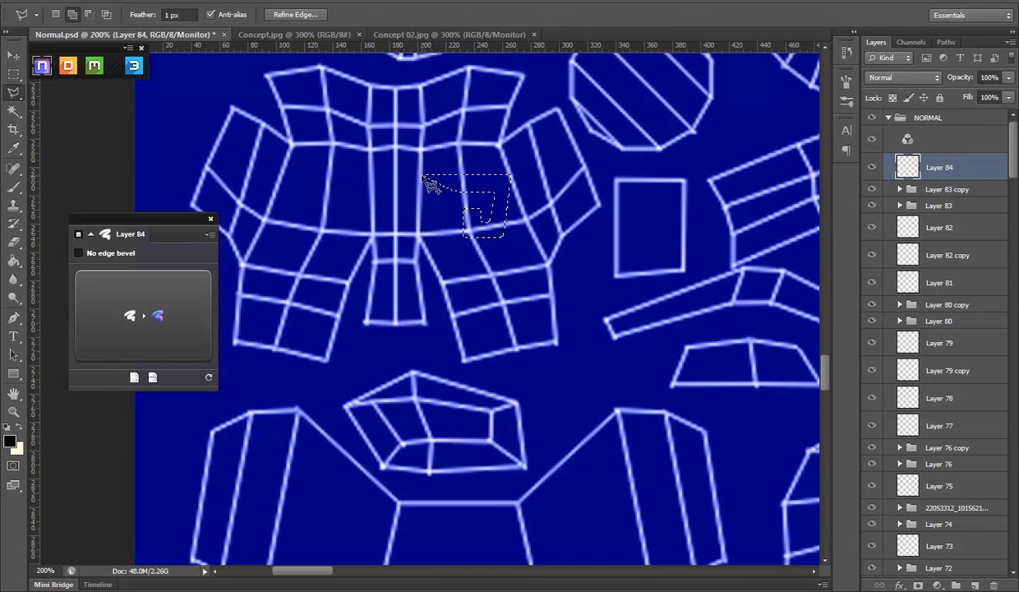
pyautogui.click(160, 307)
pyautogui.click(95, 394)
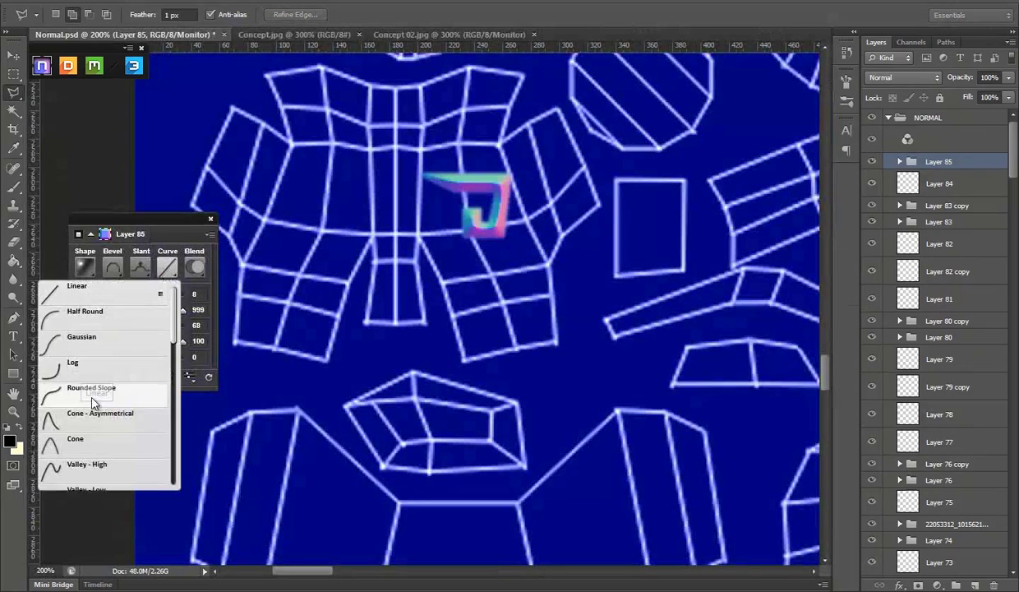
pyautogui.click(118, 353)
pyautogui.click(107, 293)
pyautogui.click(176, 277)
pyautogui.click(118, 352)
pyautogui.moveTo(118, 294); pyautogui.dragTo(121, 296)
pyautogui.press('Delete')
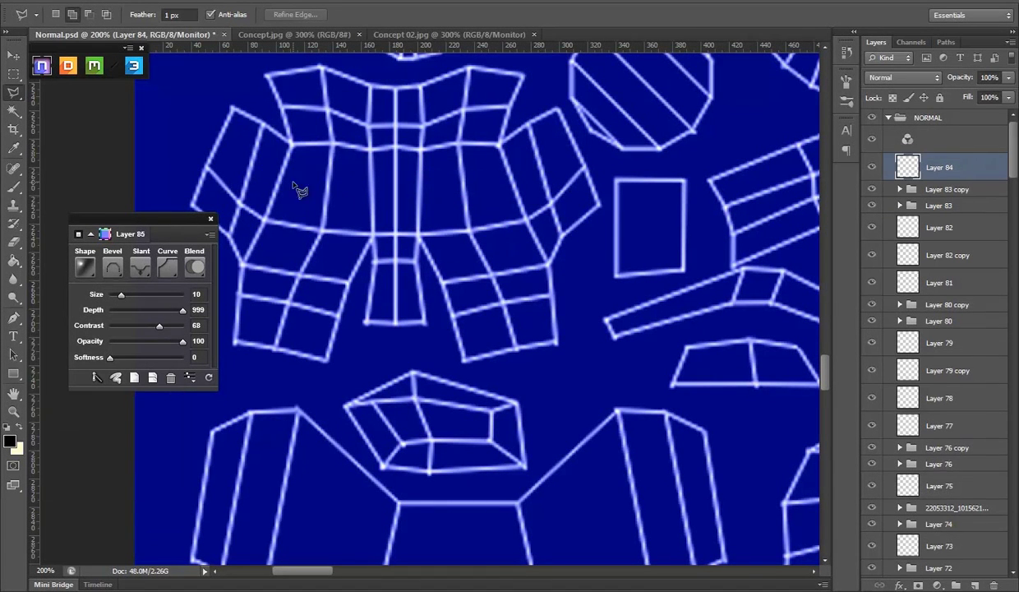
# - Bevel a new shield-shaped selection with size 9 and the Sawtooth 1 curve
pyautogui.click(164, 289)
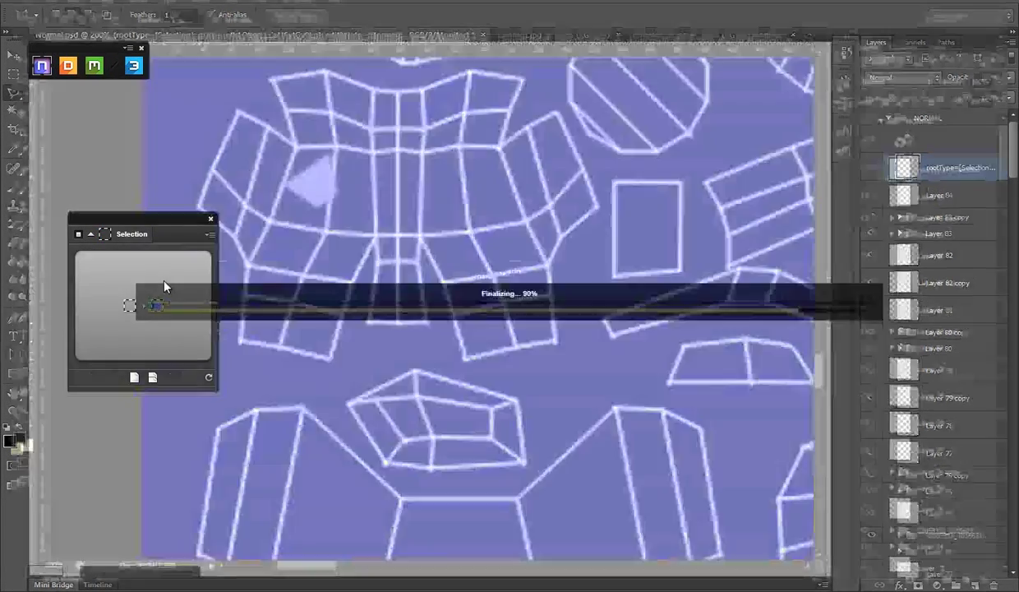
pyautogui.click(167, 266)
pyautogui.click(85, 434)
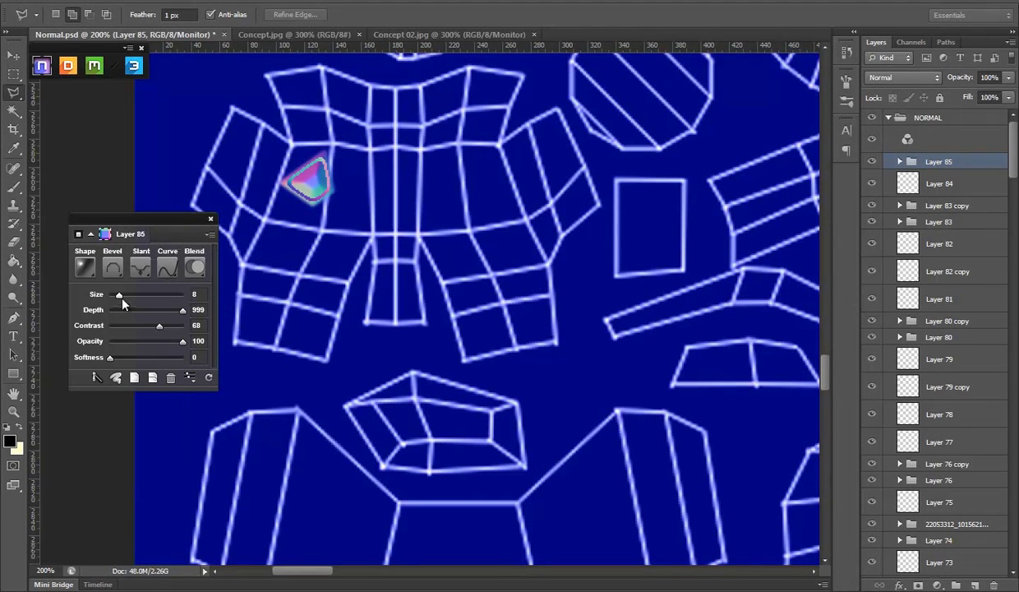
pyautogui.moveTo(117, 295); pyautogui.dragTo(121, 299)
pyautogui.click(167, 266)
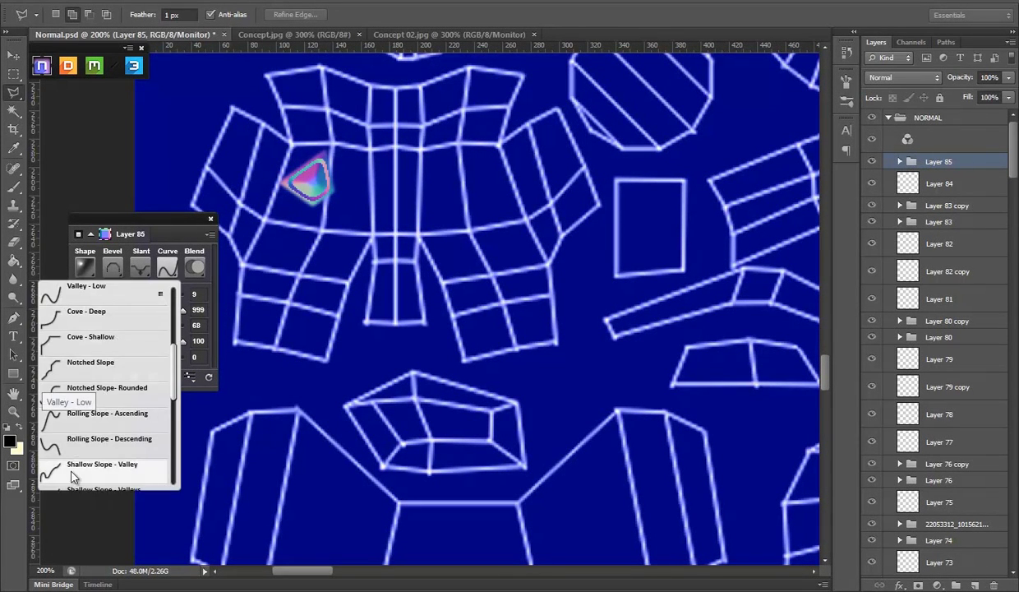
pyautogui.click(82, 407)
pyautogui.click(167, 266)
pyautogui.click(88, 451)
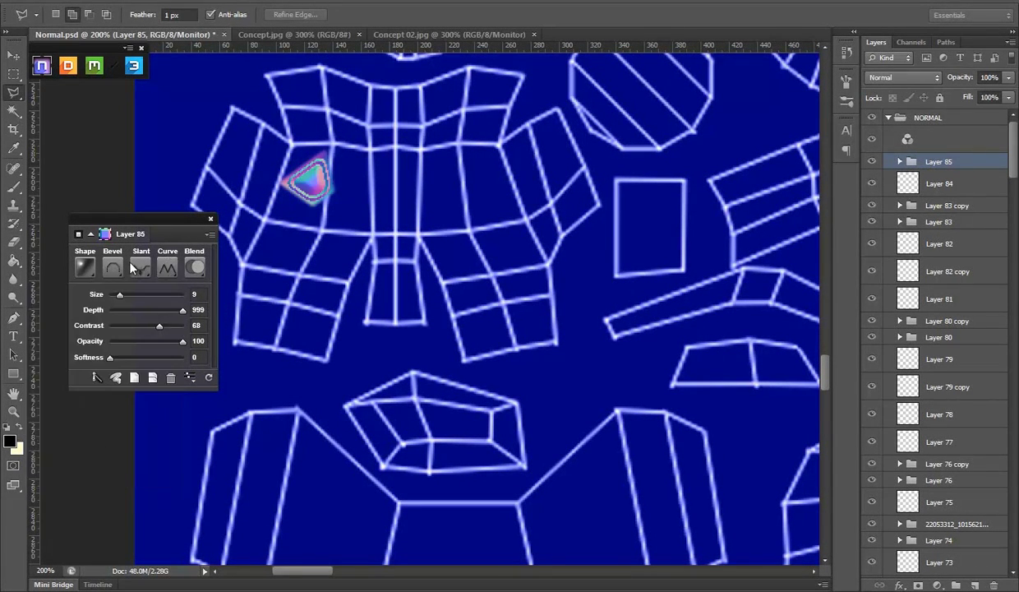
pyautogui.click(41, 65)
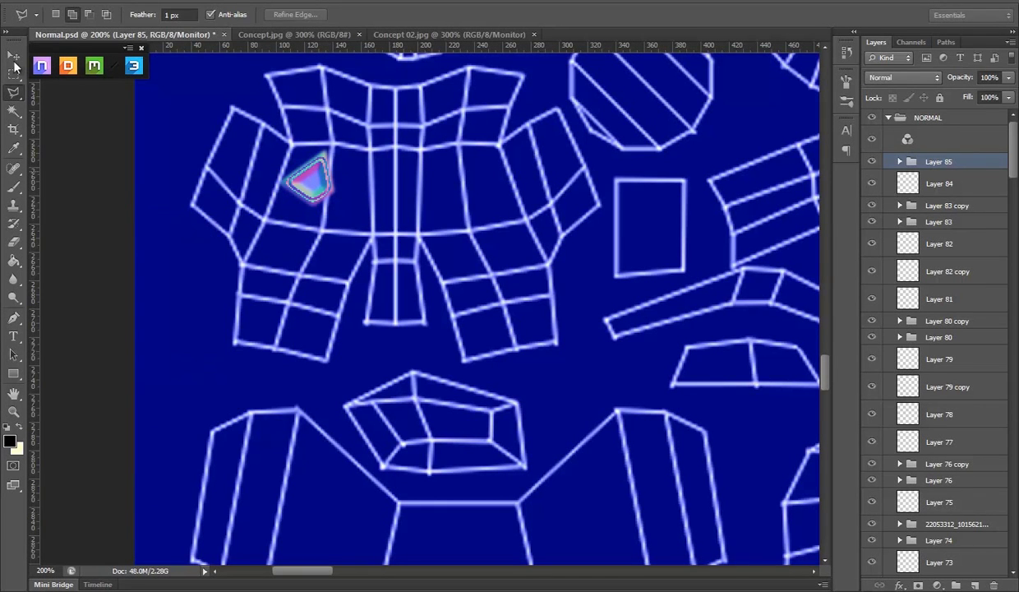
# - Copy the emblem to the right side of the torso, hide the UV wireframe, and save
pyautogui.moveTo(287, 177); pyautogui.dragTo(332, 178)
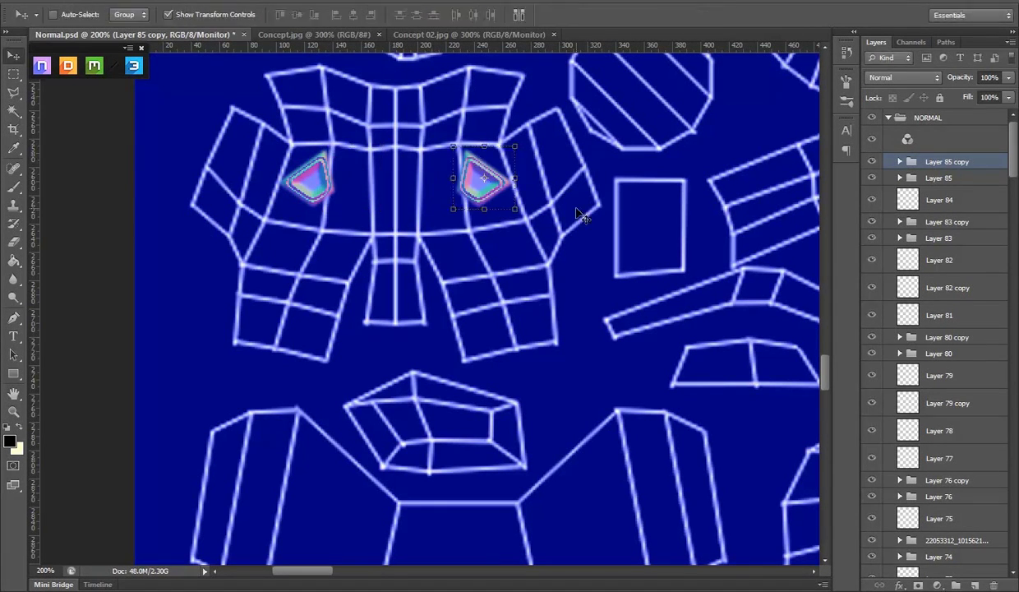
pyautogui.scroll(-10, 877, 358)
pyautogui.scroll(-10, 887, 493)
pyautogui.click(920, 535)
pyautogui.click(872, 535)
pyautogui.hotkey('ctrl', 's')
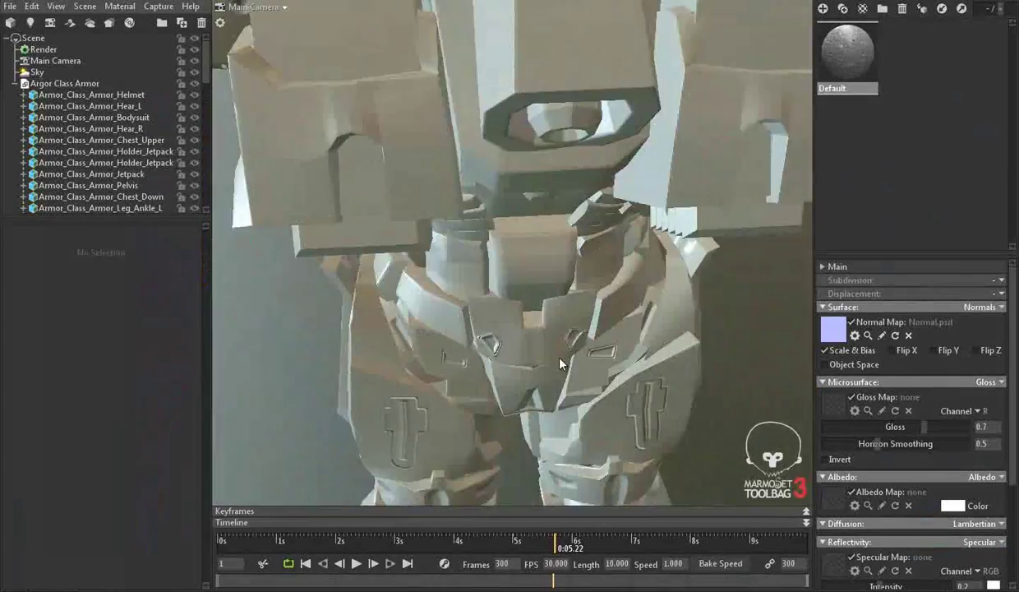
# - In Maya, frame the hip mesh with F and zoom the UV Editor to its shells
pyautogui.click(543, 526)
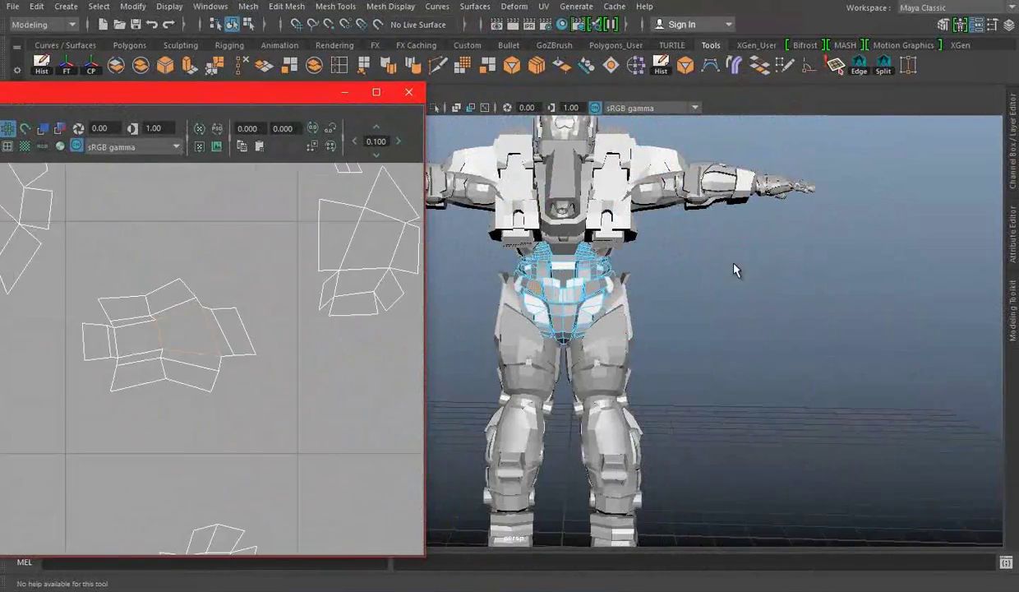
pyautogui.press('f')
pyautogui.scroll(3, 195, 327)
pyautogui.scroll(2, 266, 296)
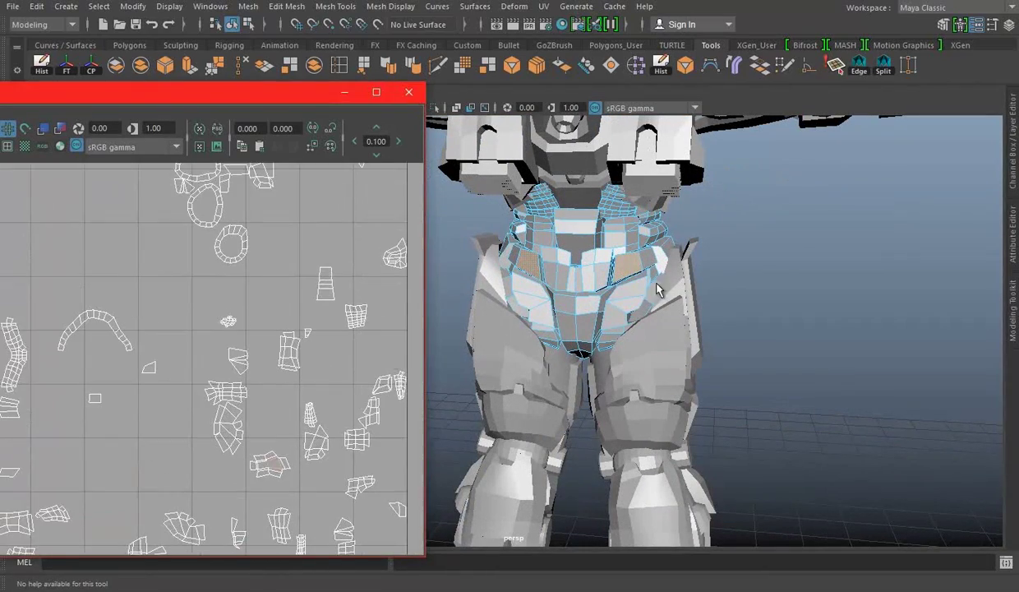
pyautogui.scroll(5, 267, 461)
pyautogui.scroll(-3, 333, 379)
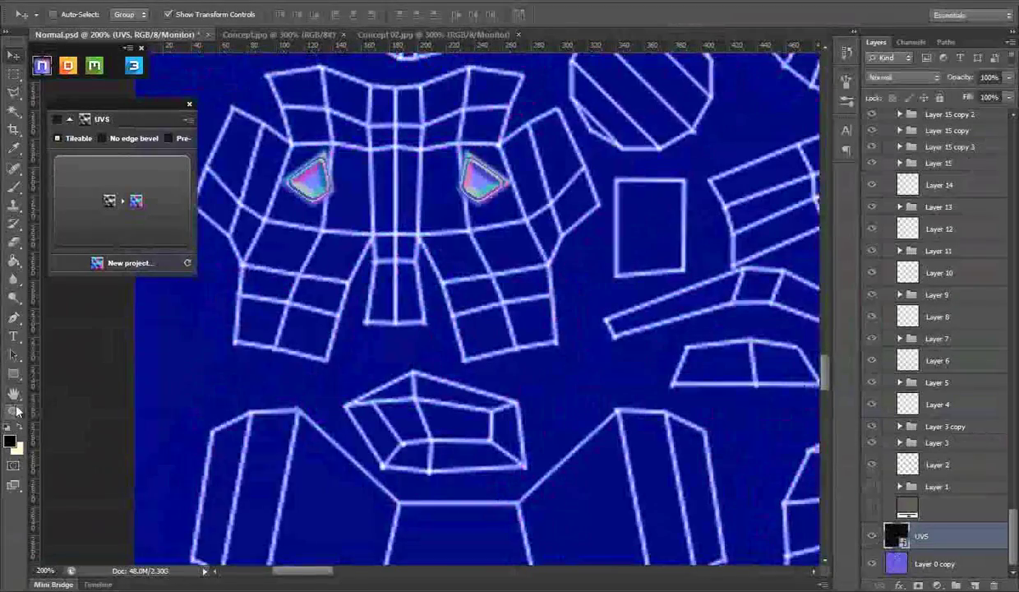
pyautogui.click(14, 411)
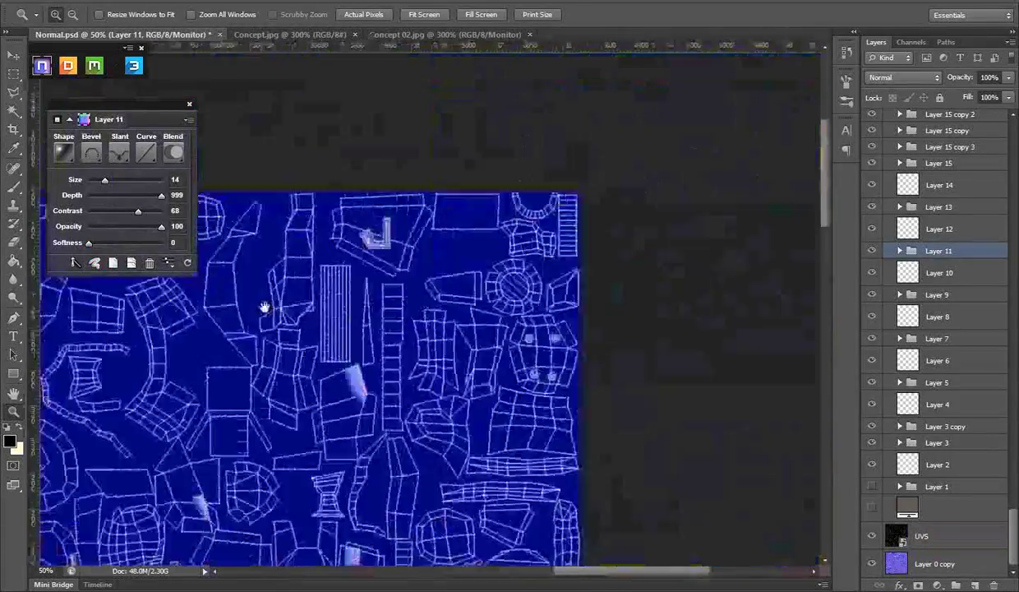
# - Paste the hip piece's UV outline and bevel a small trapezoid inset selection on its shell
pyautogui.click(553, 262)
pyautogui.scroll(10, 985, 256)
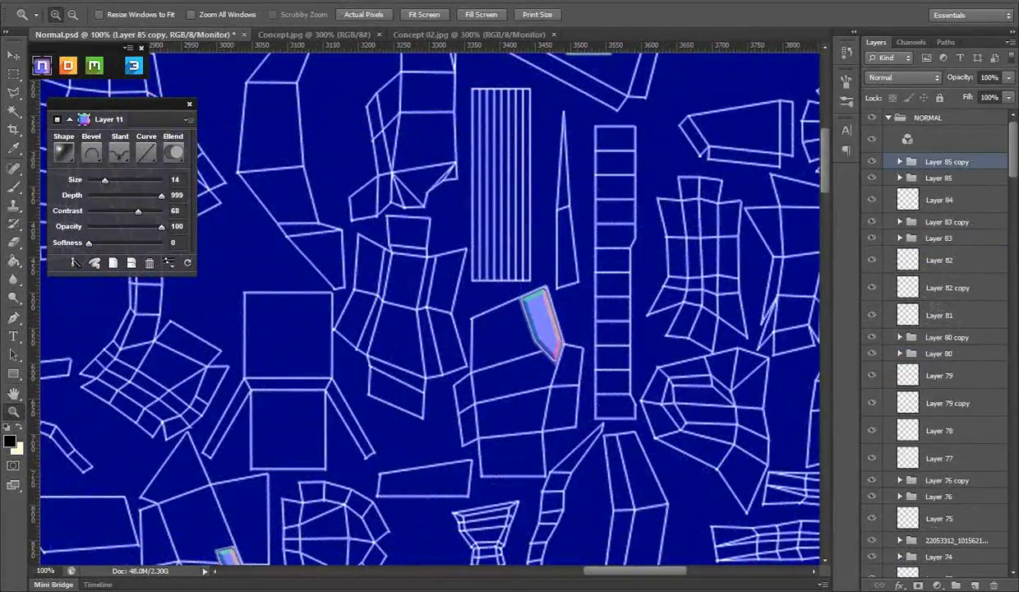
pyautogui.hotkey('ctrl', 'v')
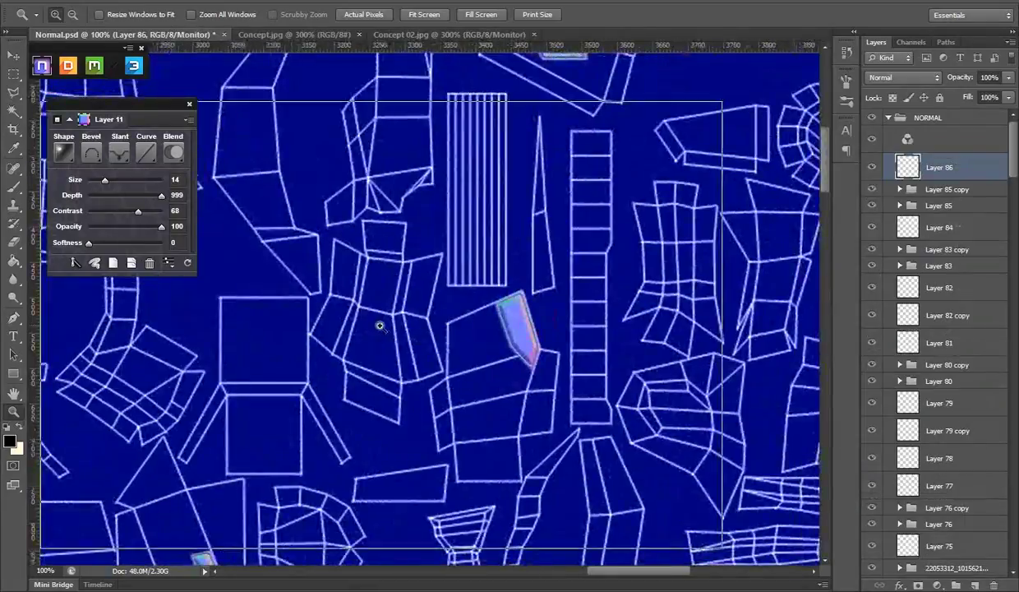
pyautogui.click(380, 326)
pyautogui.press('l')
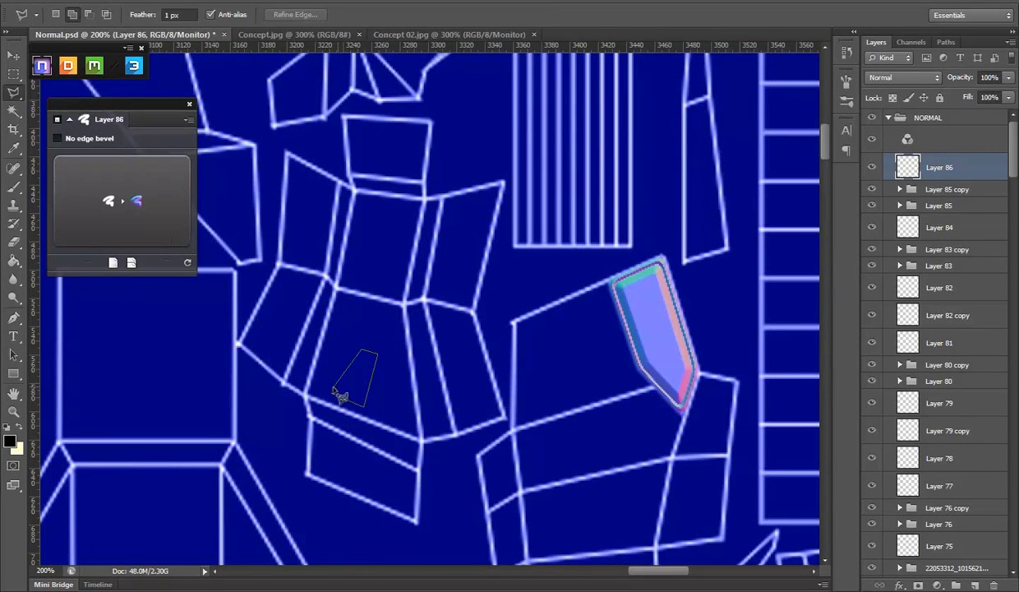
pyautogui.click(340, 397)
pyautogui.click(137, 201)
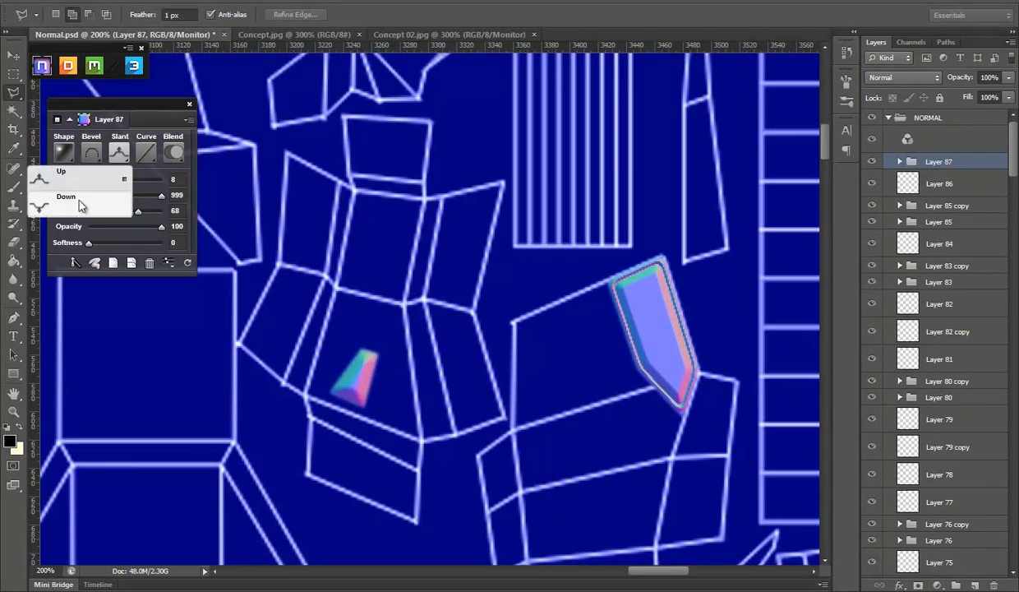
pyautogui.click(146, 152)
pyautogui.click(111, 278)
pyautogui.click(91, 152)
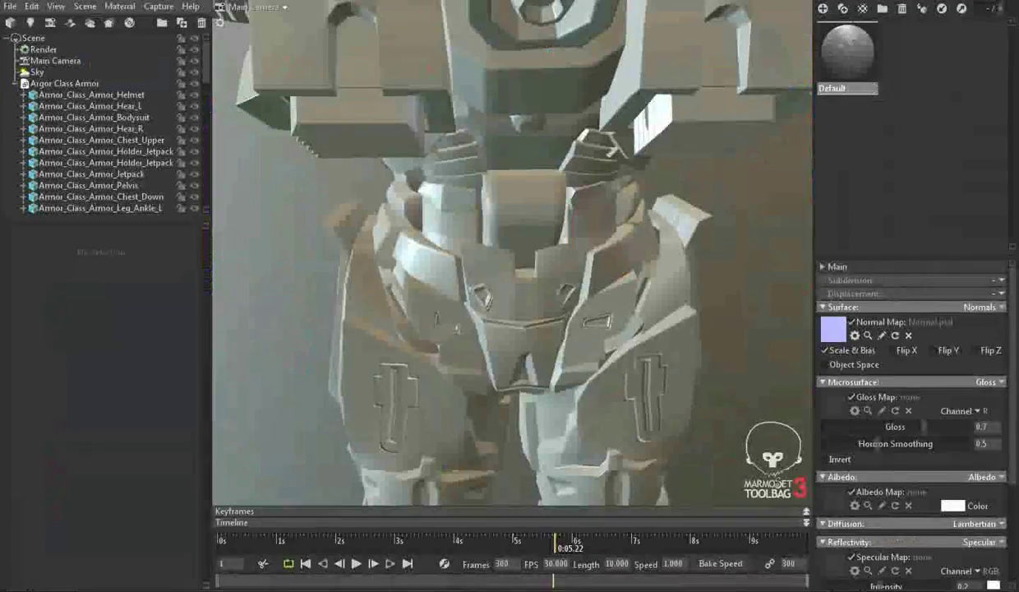
# - Inspect the insets on the armor and reposition the trapezoid inset on its shell
pyautogui.scroll(2, 470, 349)
pyautogui.scroll(5, 507, 405)
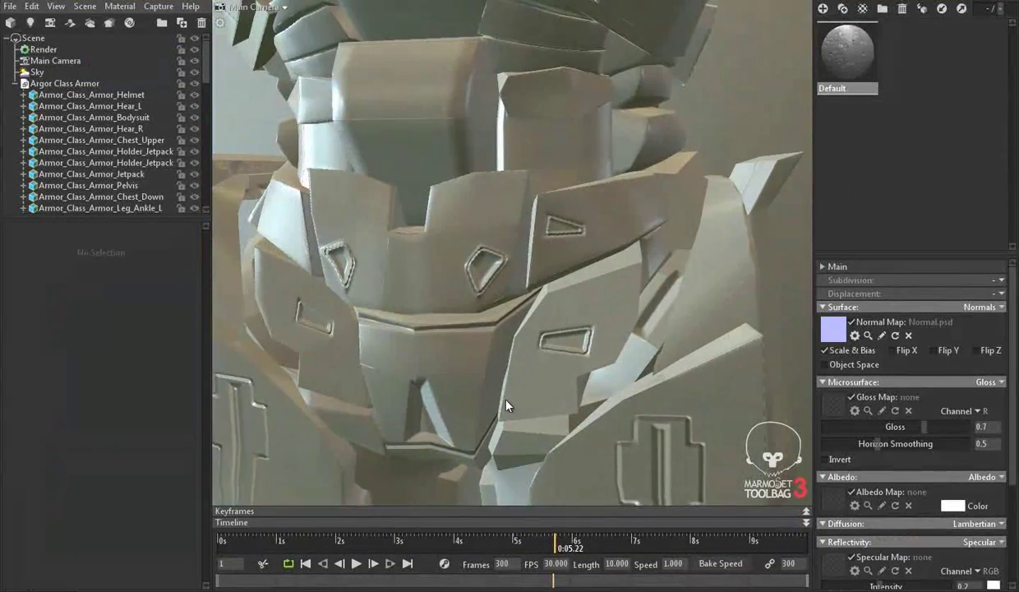
pyautogui.moveTo(512, 402); pyautogui.dragTo(557, 310)
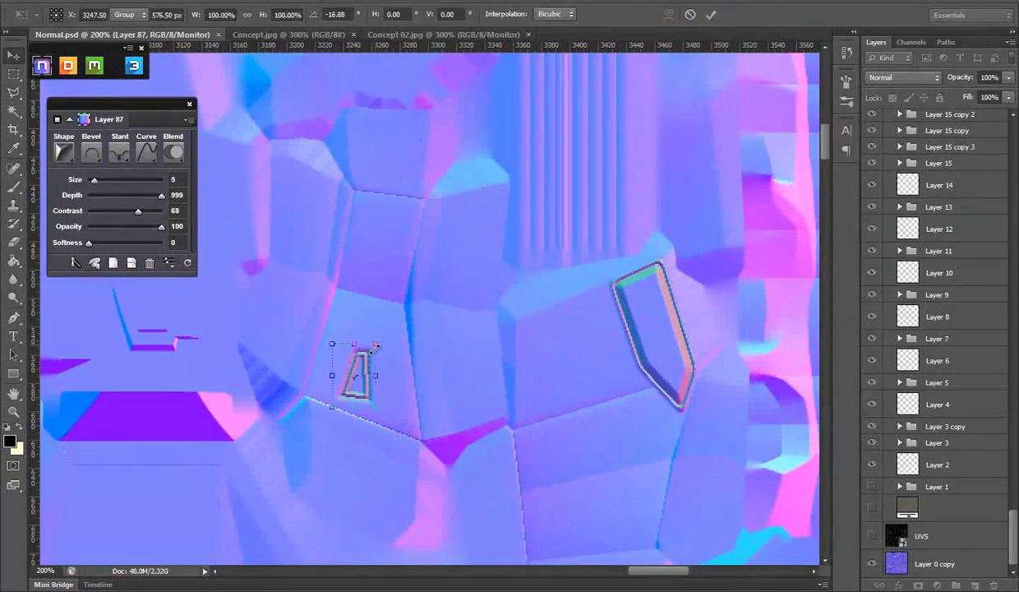
pyautogui.press('Return')
pyautogui.moveTo(375, 348); pyautogui.dragTo(387, 197)
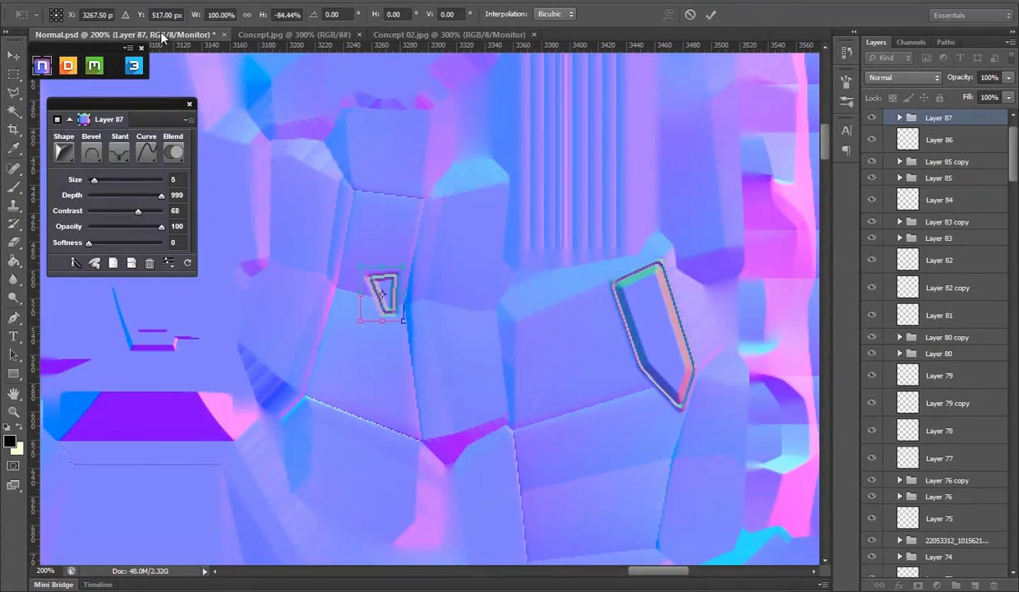
pyautogui.press('Return')
# - Move the copied inset onto another hip shell and rotate it to match the shell
pyautogui.scroll(-10, 948, 467)
pyautogui.scroll(-5, 948, 475)
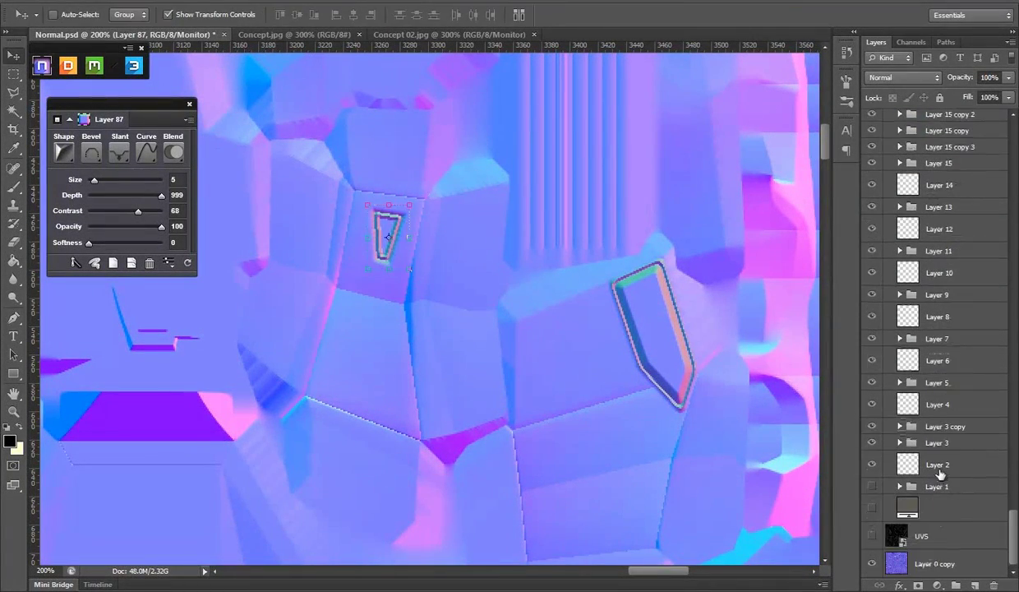
pyautogui.click(872, 535)
pyautogui.hotkey('ctrl', '-')
pyautogui.hotkey('ctrl', '-')
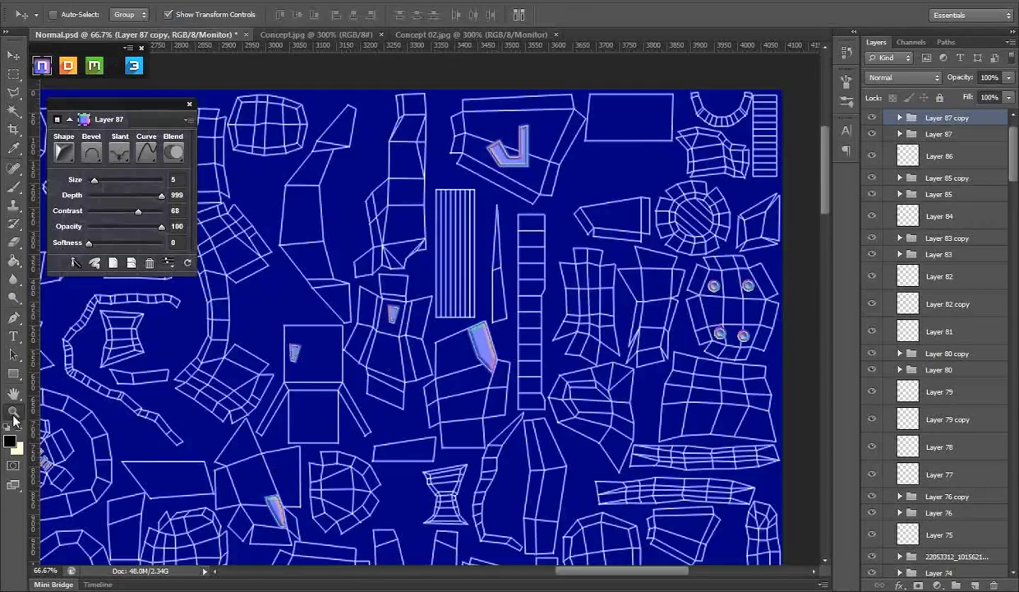
pyautogui.press('v')
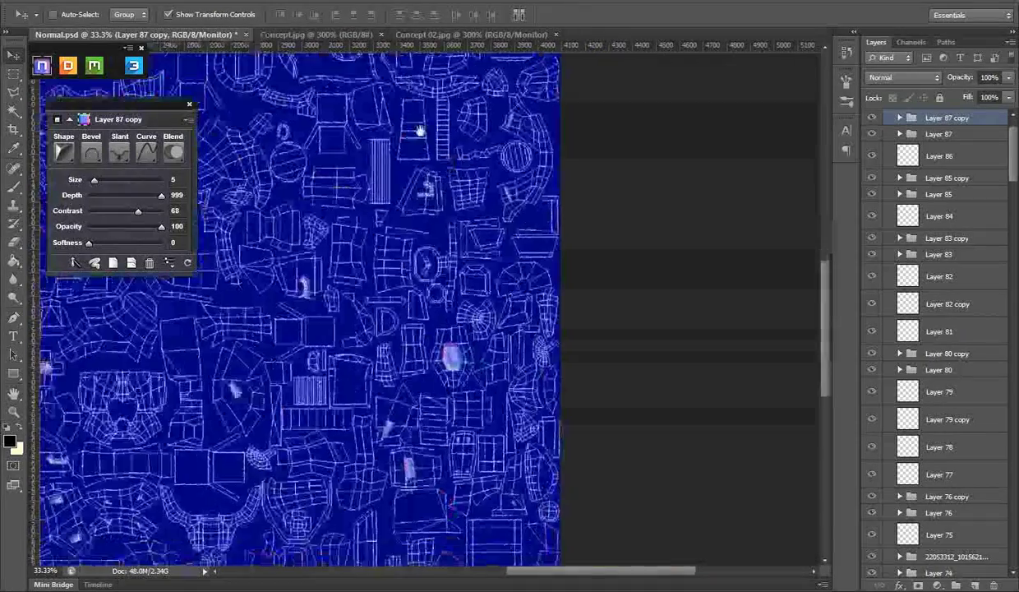
pyautogui.moveTo(444, 360); pyautogui.dragTo(410, 222)
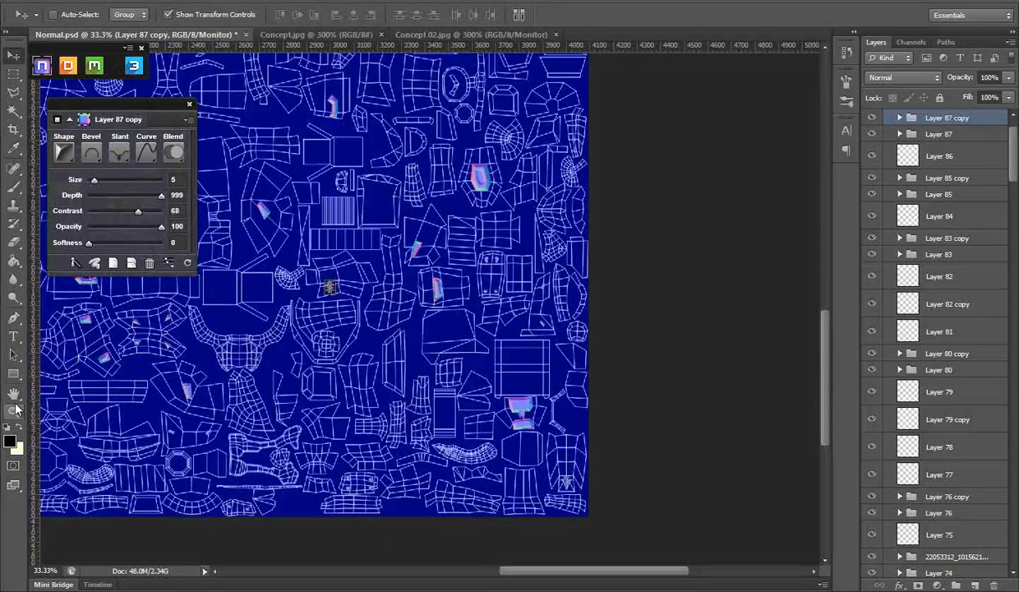
pyautogui.press('z')
pyautogui.moveTo(317, 275); pyautogui.dragTo(403, 294)
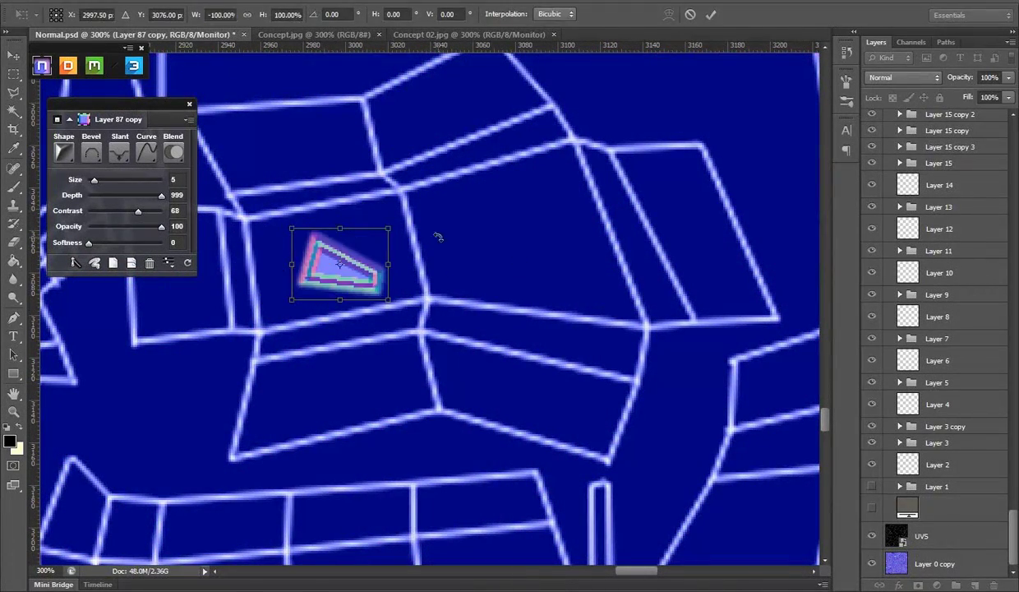
pyautogui.moveTo(438, 238); pyautogui.dragTo(429, 209)
pyautogui.press('Return')
pyautogui.moveTo(328, 284); pyautogui.dragTo(324, 285)
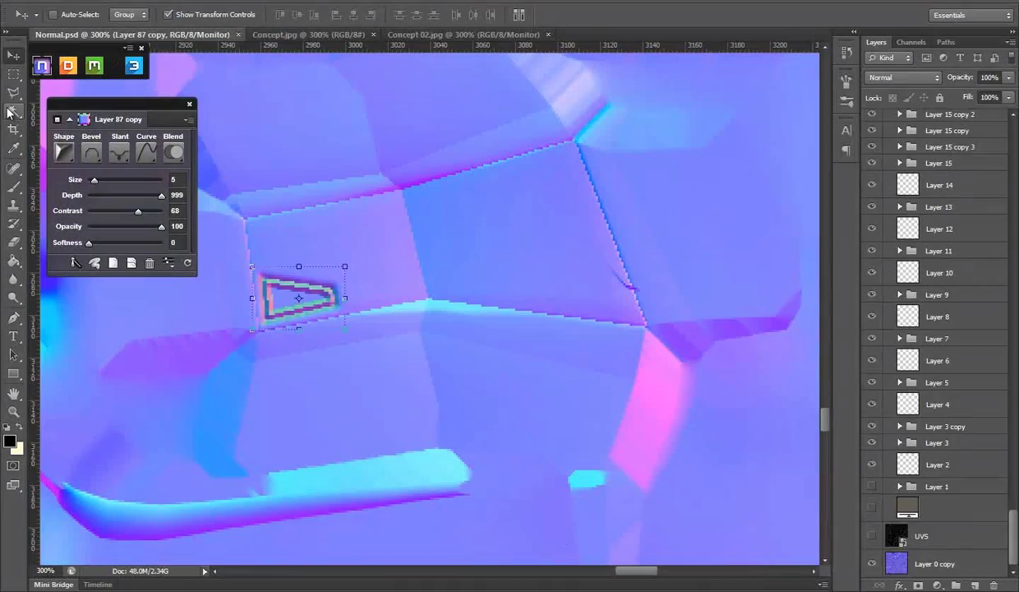
pyautogui.moveTo(345, 315); pyautogui.dragTo(345, 302)
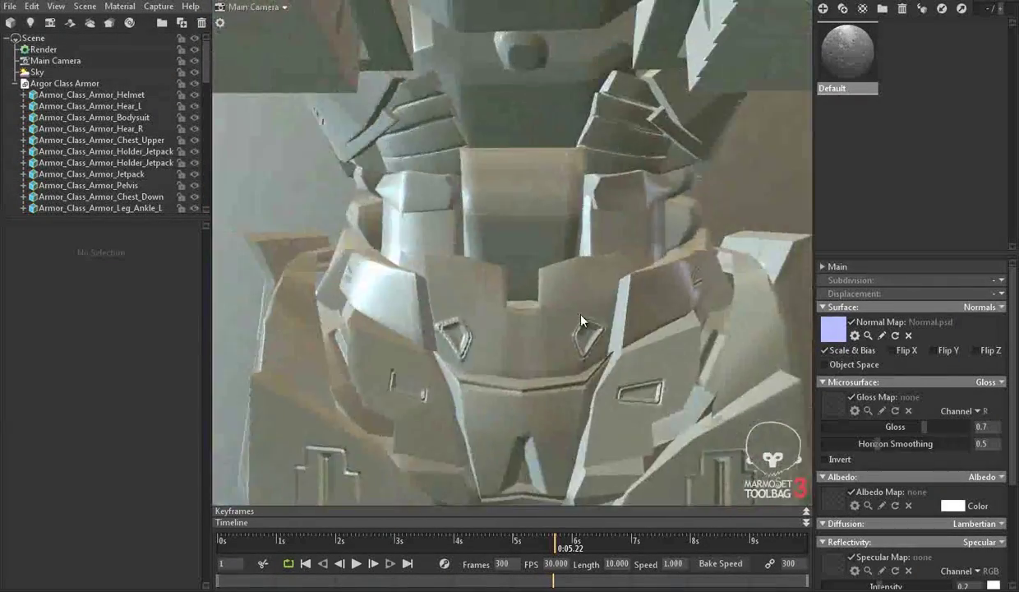
pyautogui.scroll(-10, 567, 263)
pyautogui.moveTo(553, 199)
pyautogui.mouseDown()
pyautogui.moveTo(595, 255)
pyautogui.moveTo(666, 290)
pyautogui.mouseUp()
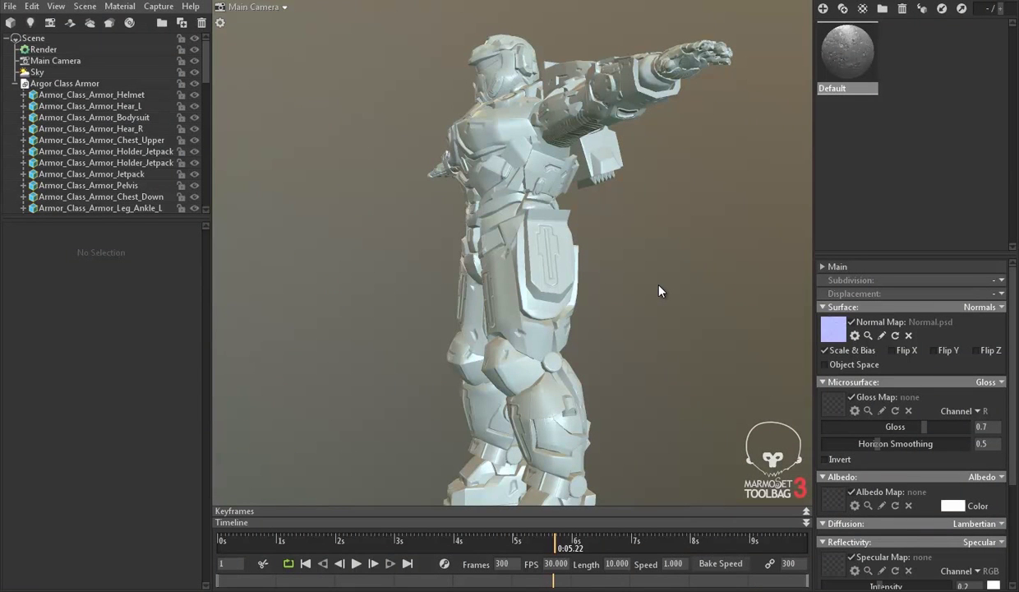
pyautogui.moveTo(659, 292)
pyautogui.mouseDown()
pyautogui.moveTo(454, 338)
pyautogui.moveTo(583, 307)
pyautogui.moveTo(474, 307)
pyautogui.moveTo(740, 273)
pyautogui.moveTo(546, 239)
pyautogui.moveTo(489, 328)
pyautogui.mouseUp()
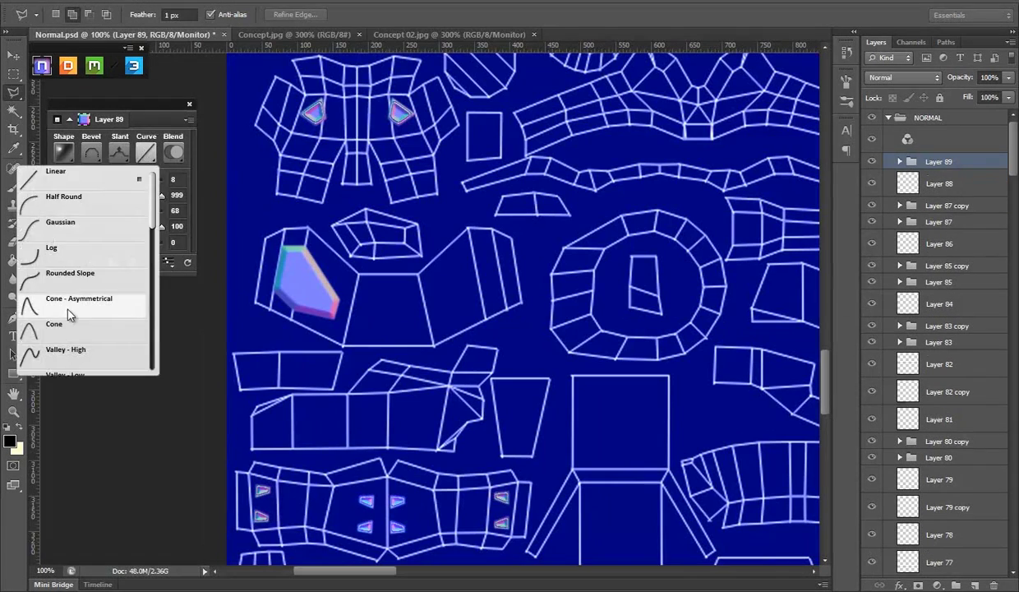
# - Change the angular panel's bevel curve preset and raise its size to 10
pyautogui.click(65, 299)
pyautogui.click(142, 156)
pyautogui.click(69, 319)
pyautogui.moveTo(98, 180); pyautogui.dragTo(101, 181)
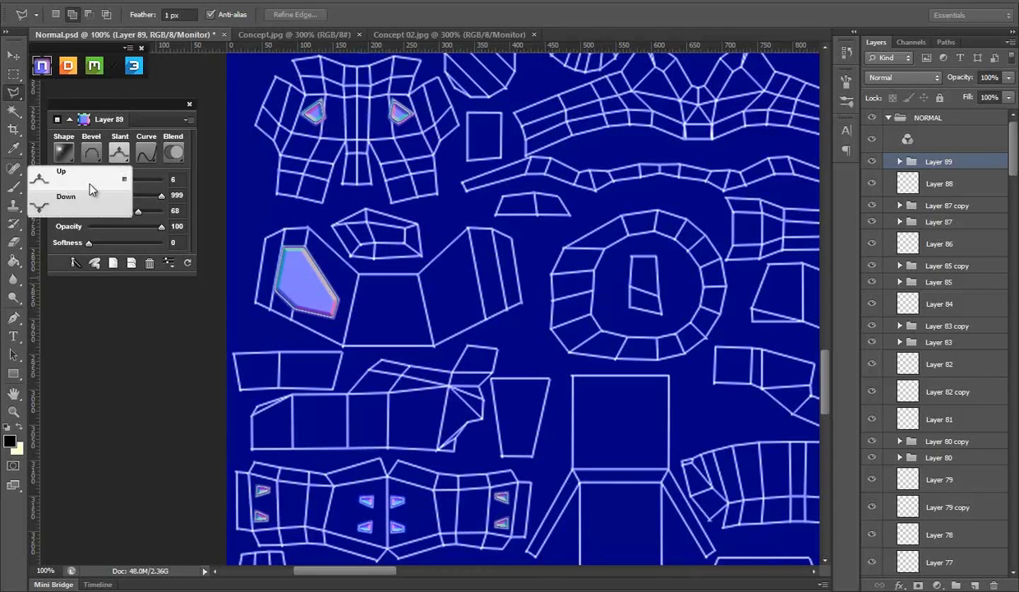
# - On a new layer, bevel a circular selection into a raised disc with size 7
pyautogui.hotkey('ctrl', 'shift', 'alt', 'n')
pyautogui.press('m')
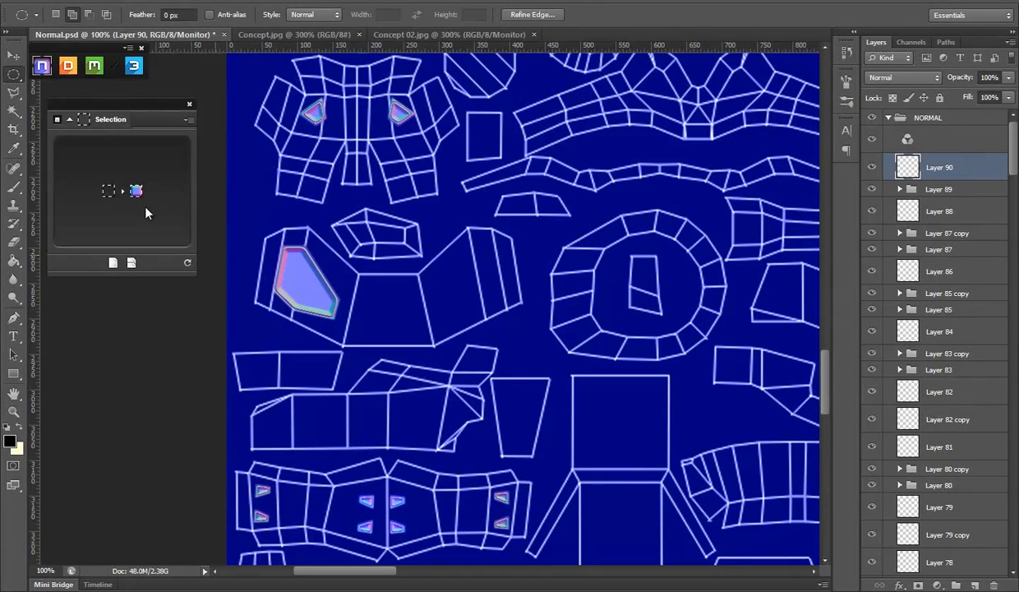
pyautogui.click(140, 199)
pyautogui.click(146, 152)
pyautogui.click(78, 311)
pyautogui.click(119, 152)
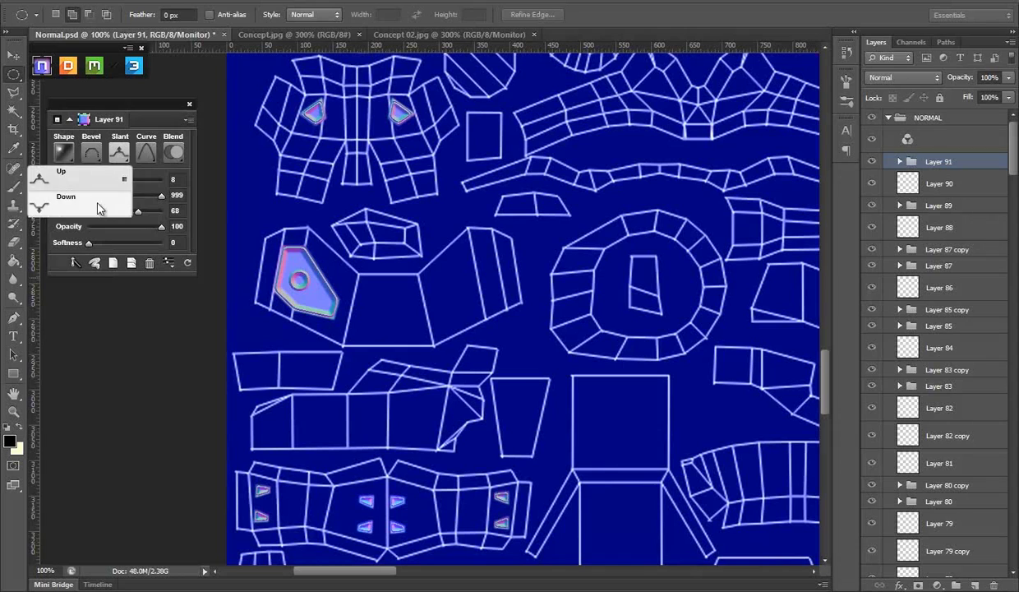
pyautogui.moveTo(97, 186); pyautogui.dragTo(94, 186)
pyautogui.keyDown('shift'); pyautogui.click(939, 206); pyautogui.keyUp('shift')
# - Merge the emblem layers, then try a dragged copy of the panel and discard it
pyautogui.rightClick(939, 173)
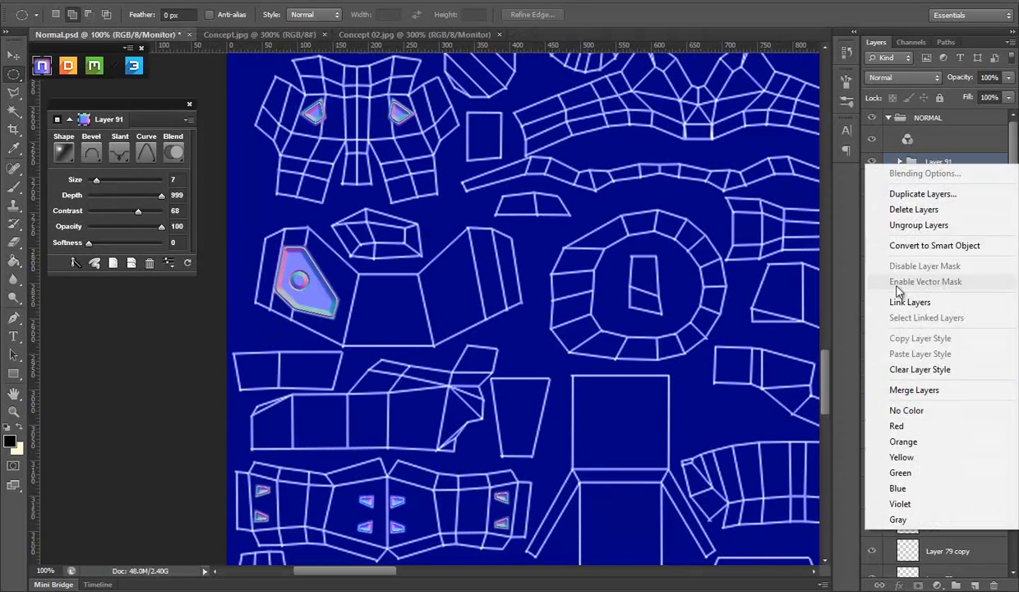
pyautogui.click(913, 409)
pyautogui.press('v')
pyautogui.moveTo(406, 267); pyautogui.dragTo(553, 272)
pyautogui.hotkey('ctrl', 't')
pyautogui.click(208, 14)
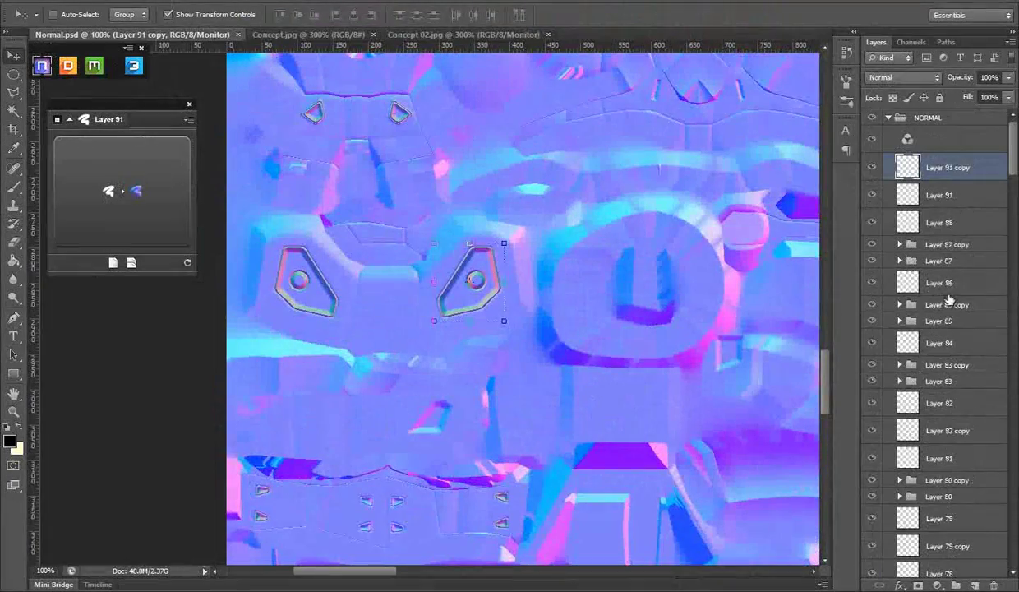
pyautogui.press('Delete')
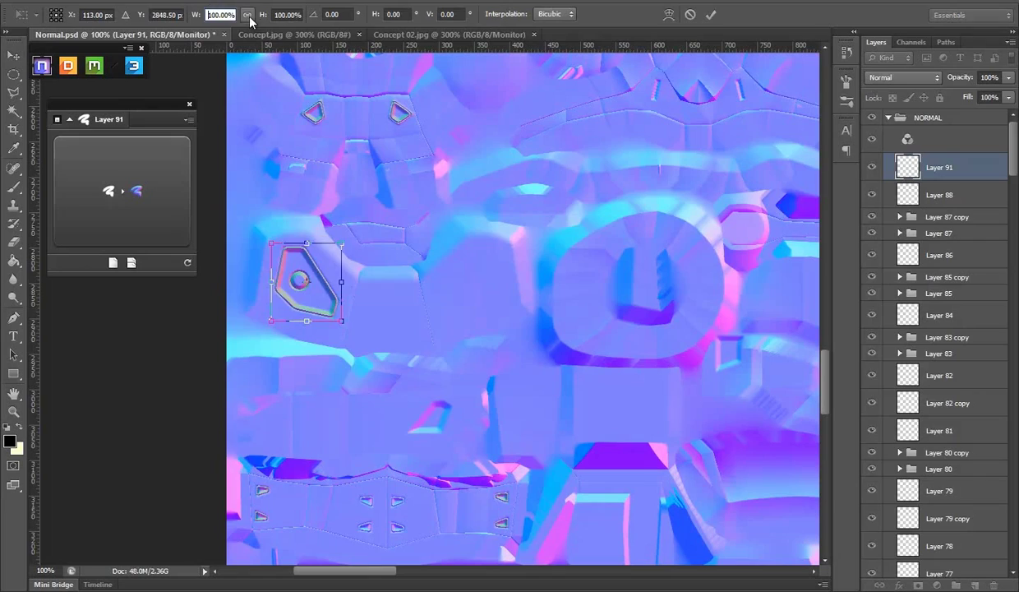
# - Scale the emblem panel to about 81% and rotate it to fit the left shell
pyautogui.scroll(-10, 983, 518)
pyautogui.click(872, 536)
pyautogui.hotkey('ctrl', 't')
pyautogui.moveTo(343, 243); pyautogui.dragTo(336, 245)
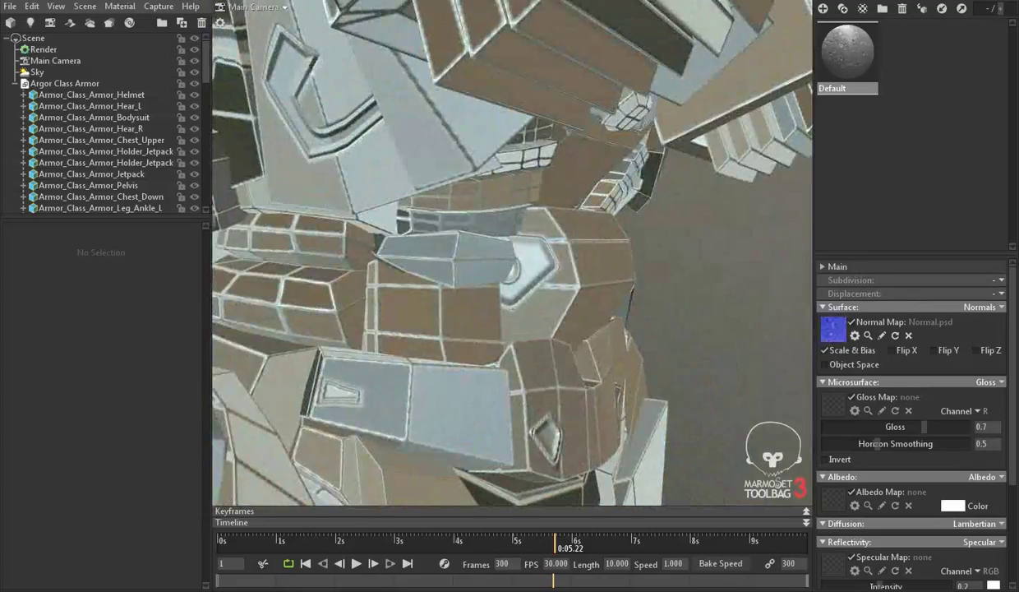
pyautogui.moveTo(359, 262); pyautogui.dragTo(282, 326)
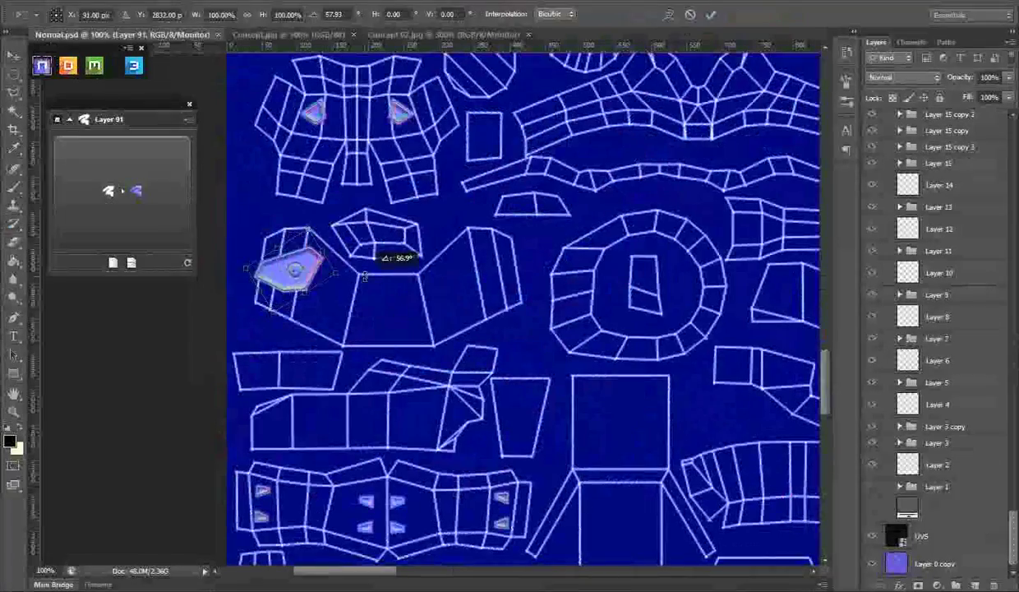
pyautogui.press('Return')
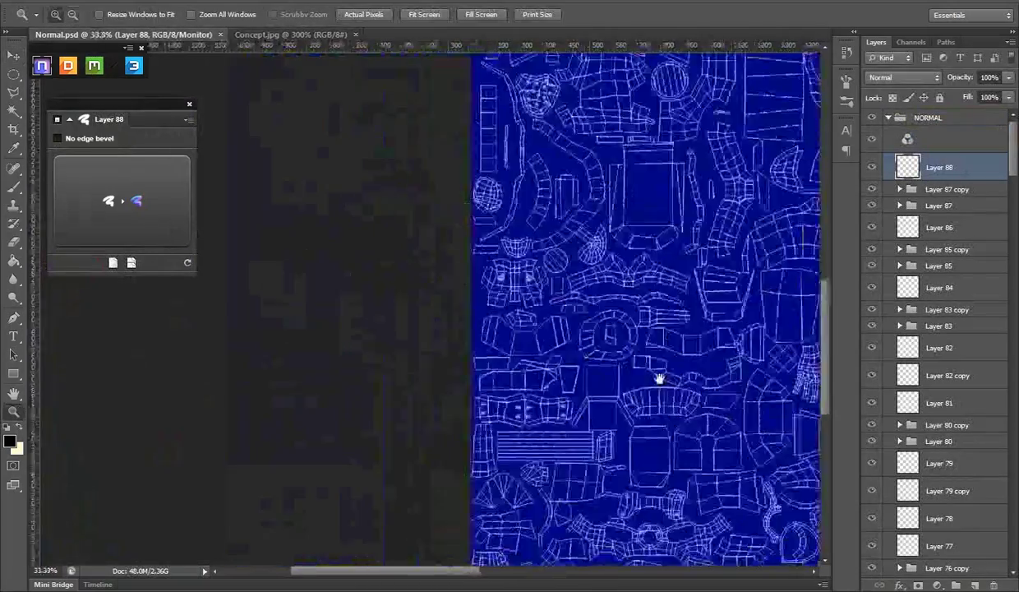
# - Zoom the normal map to 100% and outline a rectangle on the central UV shell
pyautogui.moveTo(659, 378); pyautogui.dragTo(432, 554)
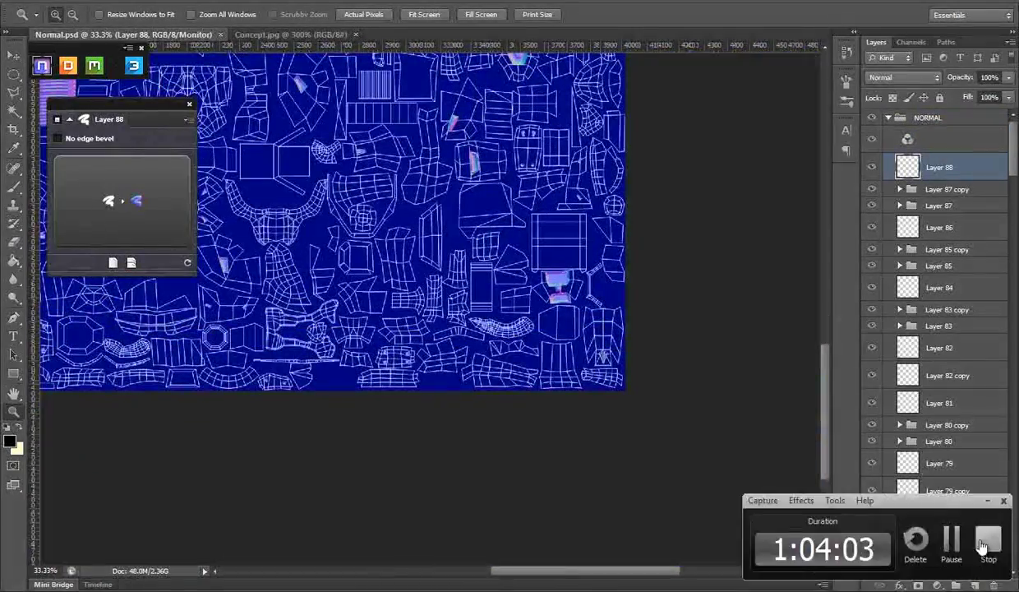
pyautogui.click(448, 230)
pyautogui.hotkey('ctrl', 'Tab')
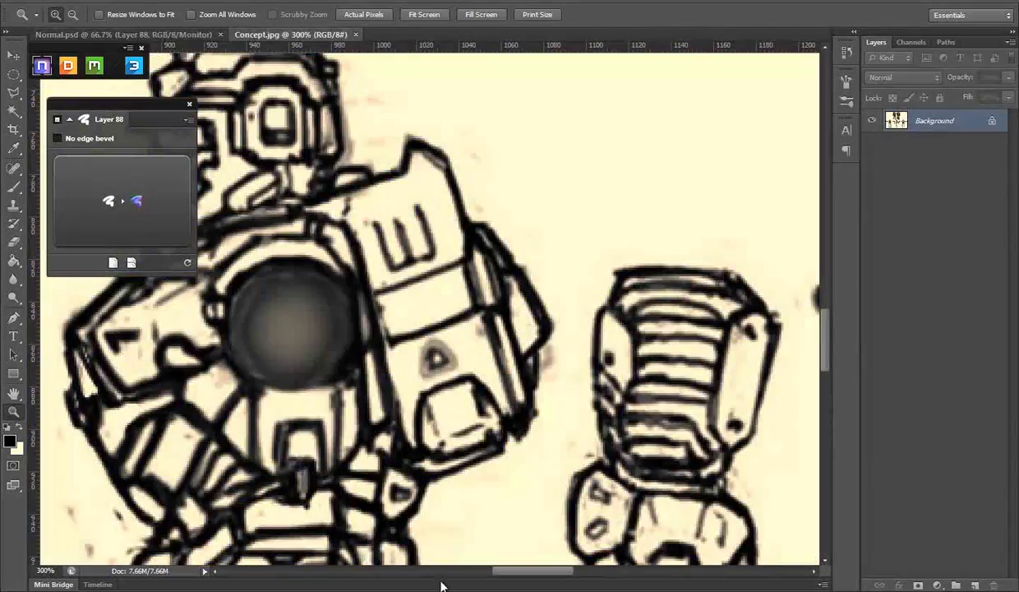
pyautogui.hotkey('ctrl', 'Tab')
pyautogui.click(423, 313)
pyautogui.moveTo(422, 313); pyautogui.dragTo(432, 334)
pyautogui.click(13, 76)
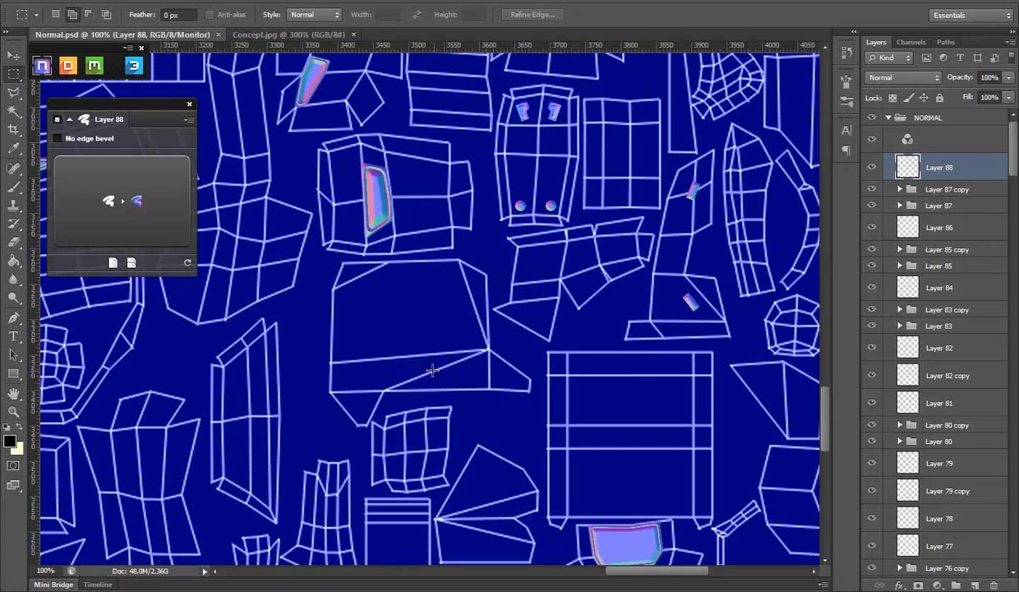
# - Bevel the rectangle into a panel with bevel size 14, merge the panel group and deselect
pyautogui.click(122, 191)
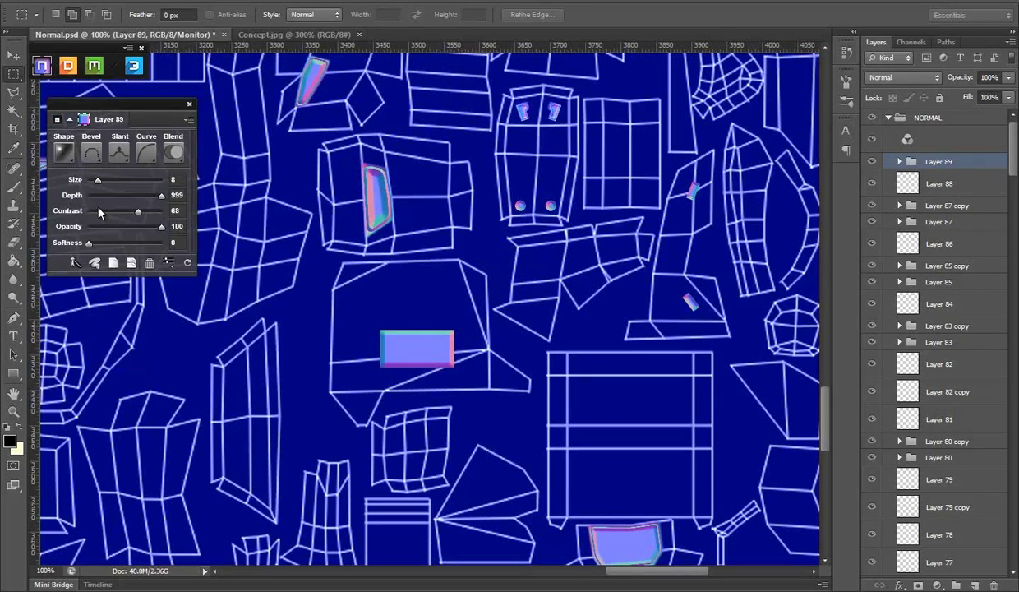
pyautogui.moveTo(98, 180); pyautogui.dragTo(101, 180)
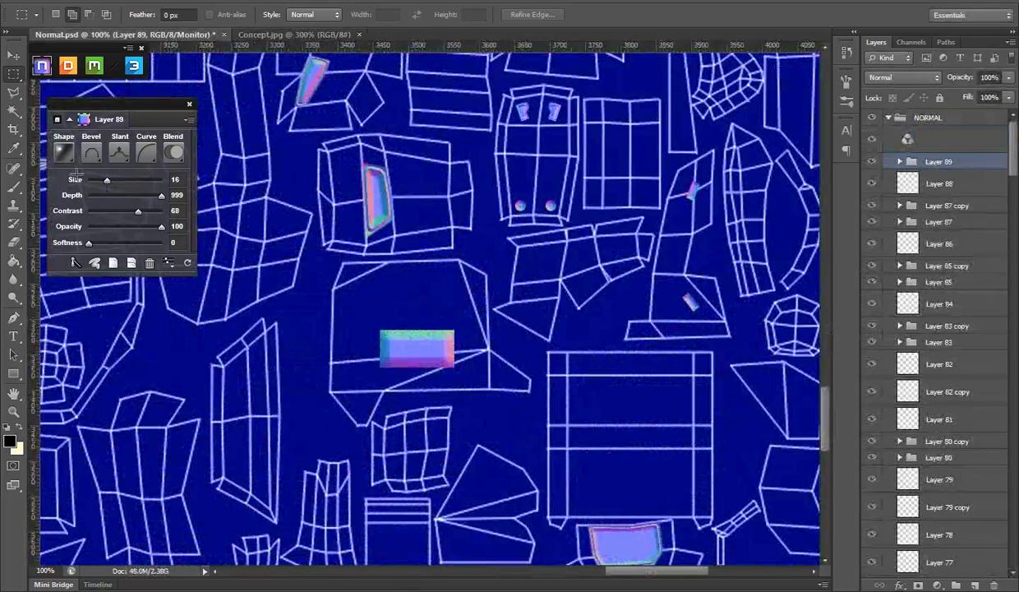
pyautogui.click(119, 152)
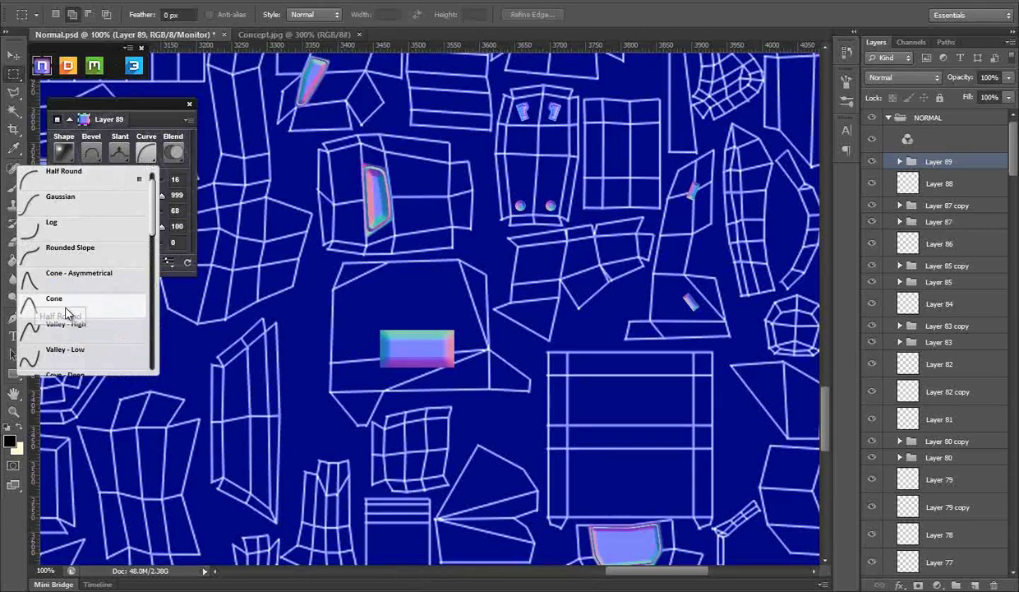
pyautogui.click(63, 300)
pyautogui.moveTo(107, 183); pyautogui.dragTo(104, 185)
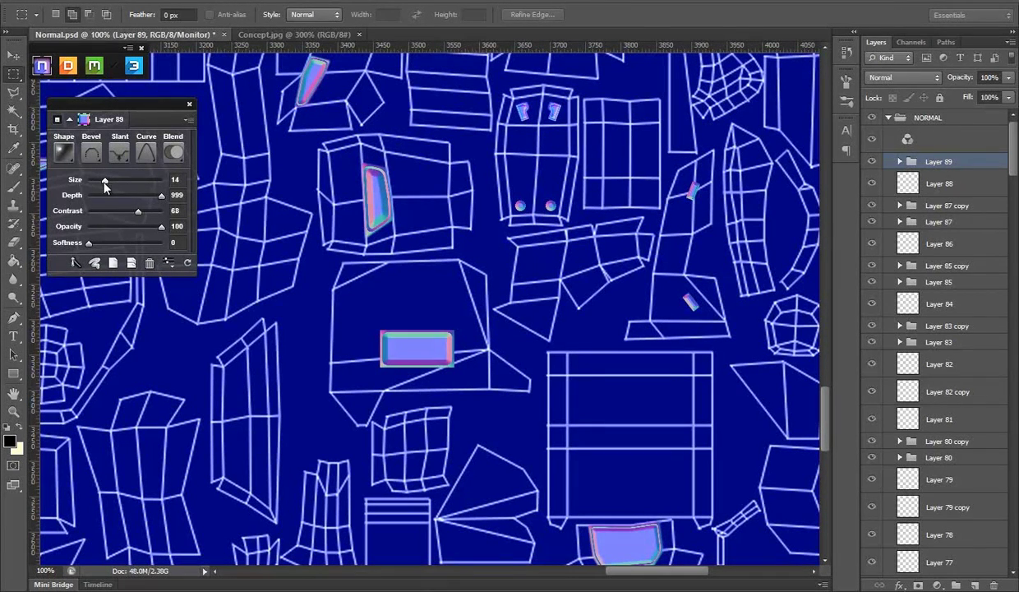
pyautogui.rightClick(947, 159)
pyautogui.click(957, 385)
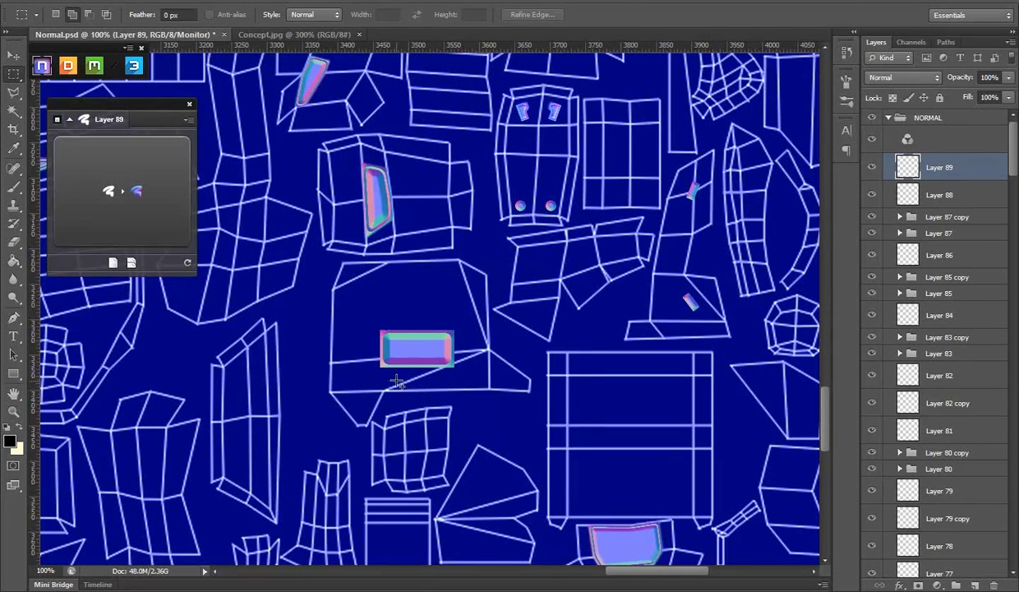
pyautogui.hotkey('ctrl', 'd')
# - Place a panel copy beneath it, hide the UV wireframe and save the normal map
pyautogui.moveTo(448, 350); pyautogui.dragTo(448, 316)
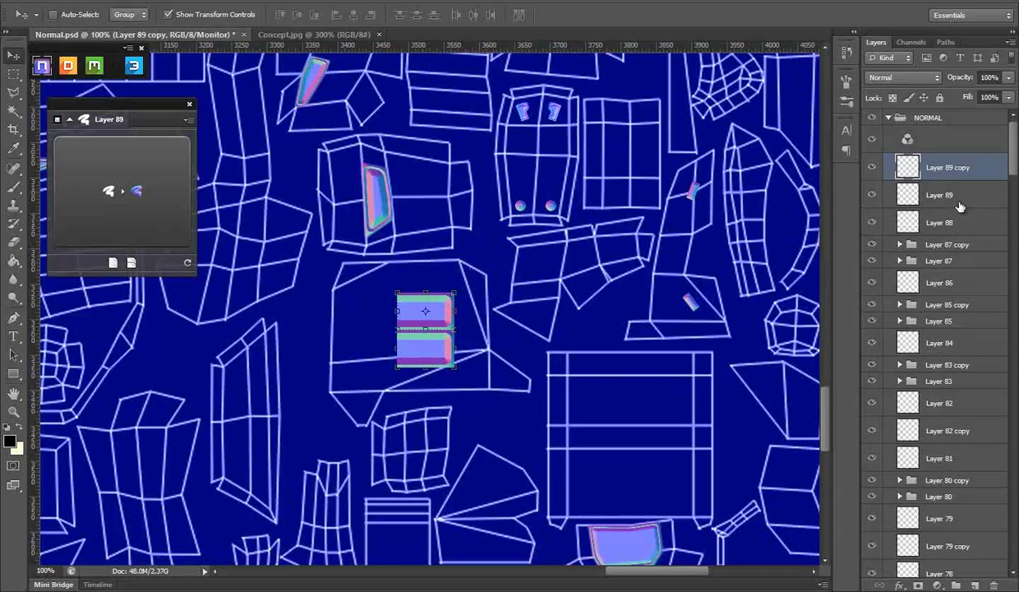
pyautogui.scroll(-15, 937, 329)
pyautogui.click(872, 535)
pyautogui.hotkey('ctrl', 'shift', 's')
pyautogui.press('Return')
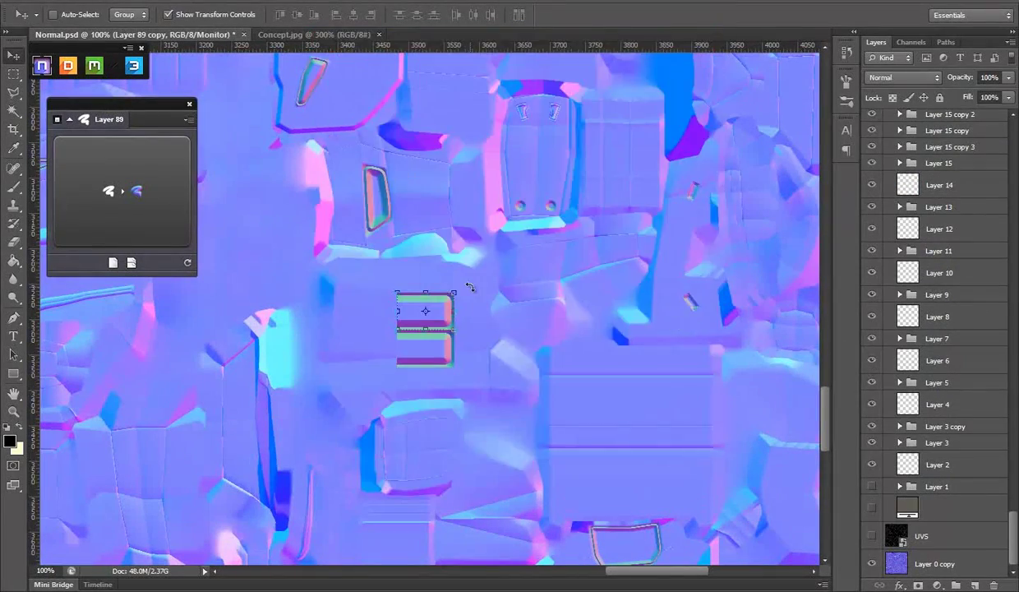
pyautogui.press('Return')
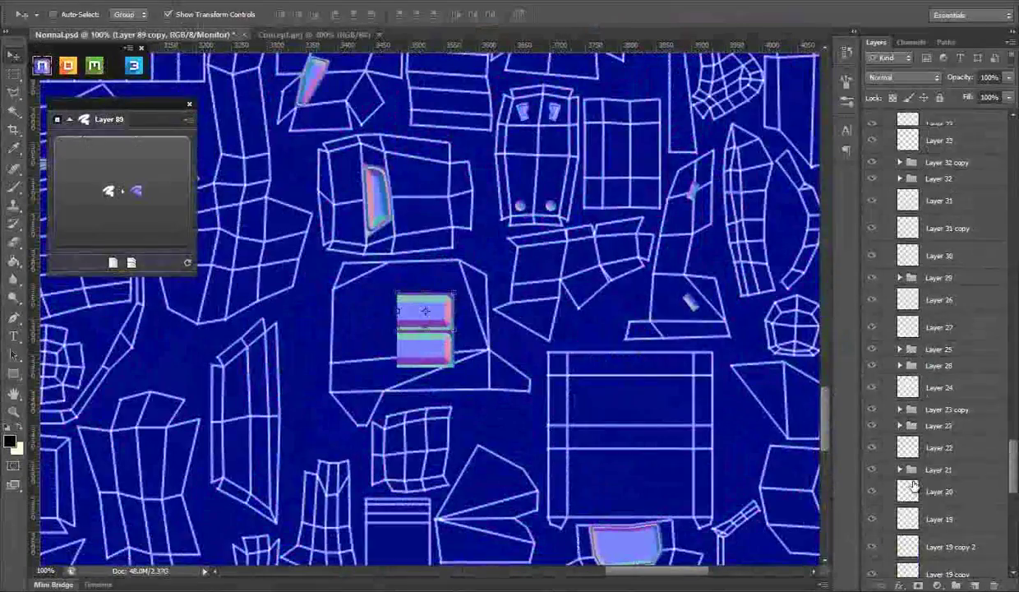
# - Turn the Layer 89 vent copy 180° and move it beside the original
pyautogui.scroll(15, 915, 485)
pyautogui.rightClick(946, 167)
pyautogui.press('Escape')
pyautogui.hotkey('ctrl', 't')
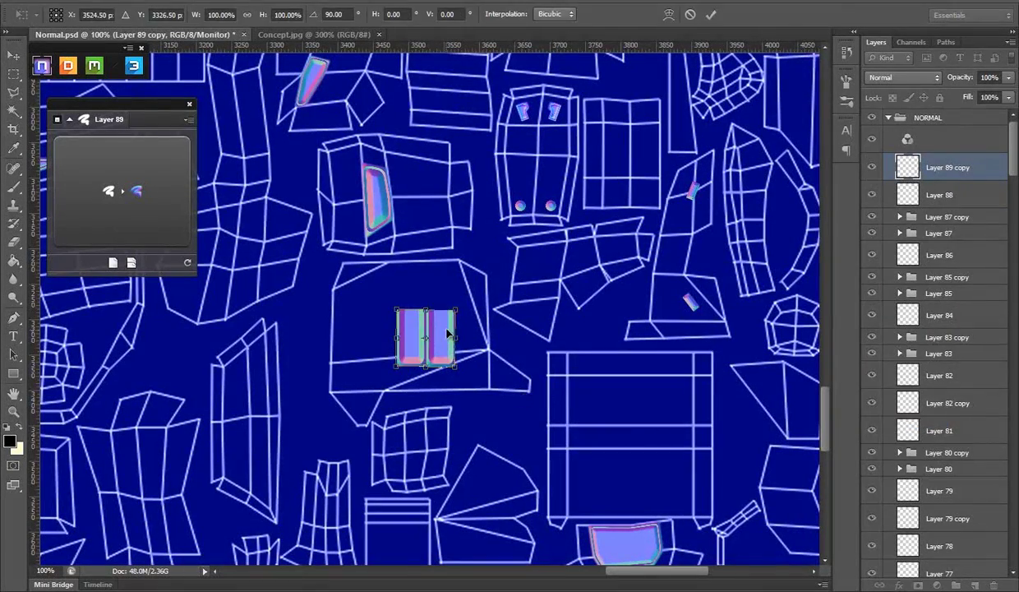
pyautogui.moveTo(448, 333); pyautogui.dragTo(431, 329)
pyautogui.press('Return')
# - Hide the UVS overlay, save Normal.psd and orbit the armor to a front view
pyautogui.scroll(-20, 937, 370)
pyautogui.click(872, 536)
pyautogui.hotkey('ctrl', 's')
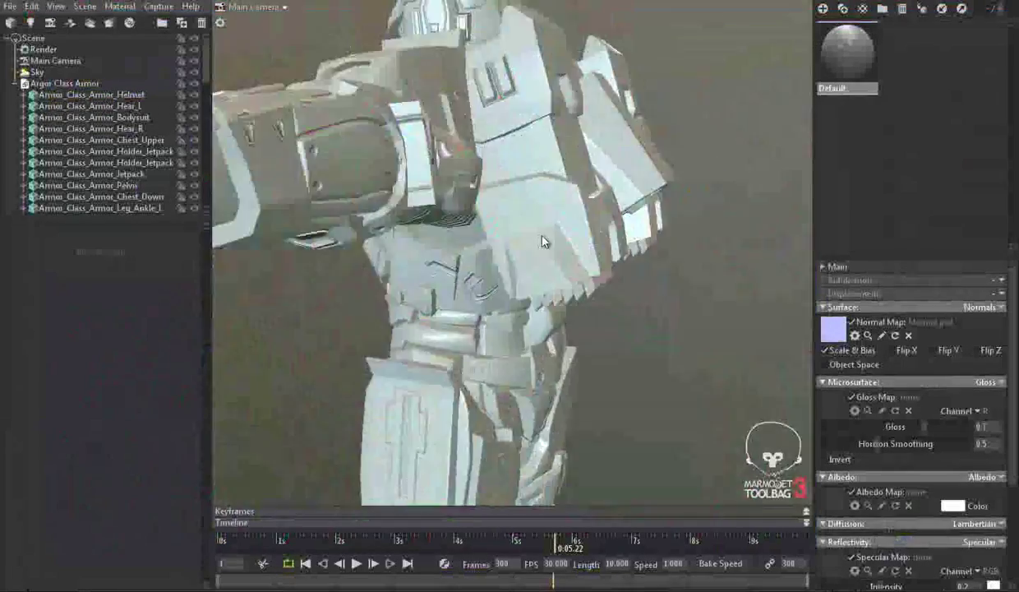
pyautogui.moveTo(524, 227)
pyautogui.mouseDown()
pyautogui.moveTo(794, 341)
pyautogui.moveTo(576, 289)
pyautogui.mouseUp()
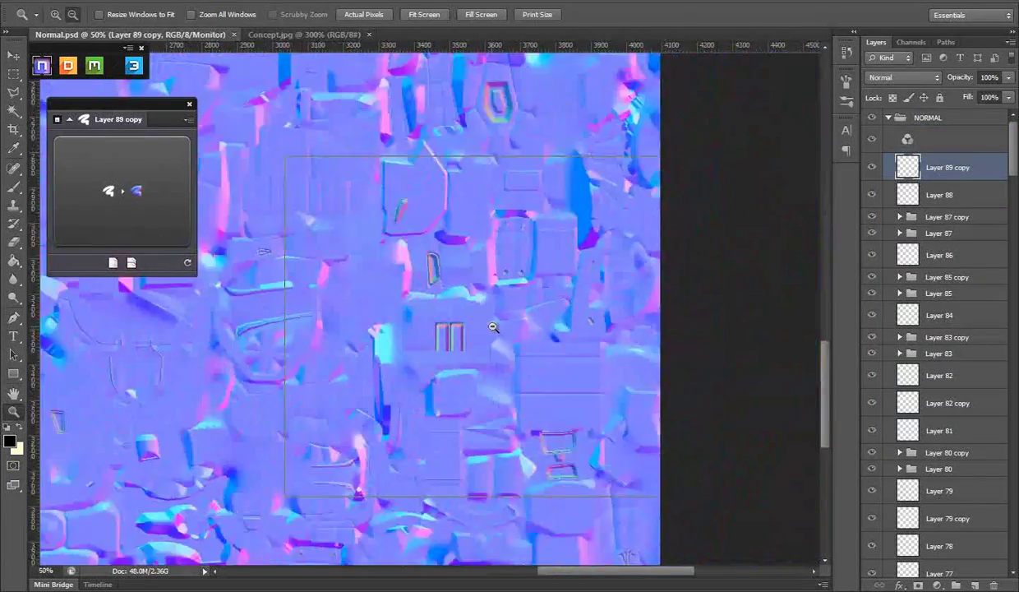
# - Show the UV wireframe and zoom in closely on the target UV shell
pyautogui.keyDown('alt'); pyautogui.click(494, 327); pyautogui.keyUp('alt')
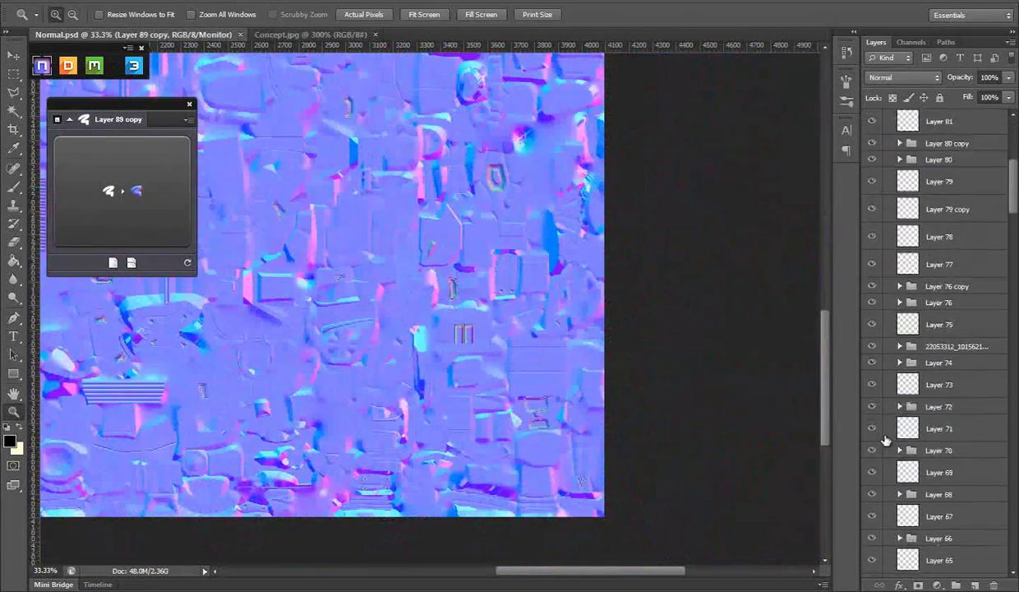
pyautogui.scroll(-15, 888, 444)
pyautogui.click(873, 535)
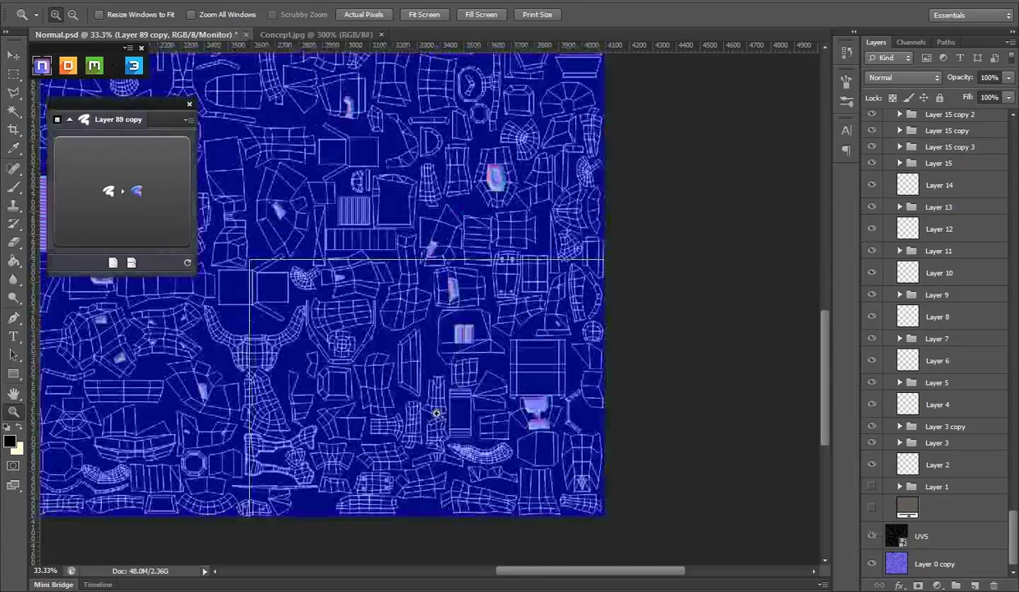
pyautogui.click(503, 420)
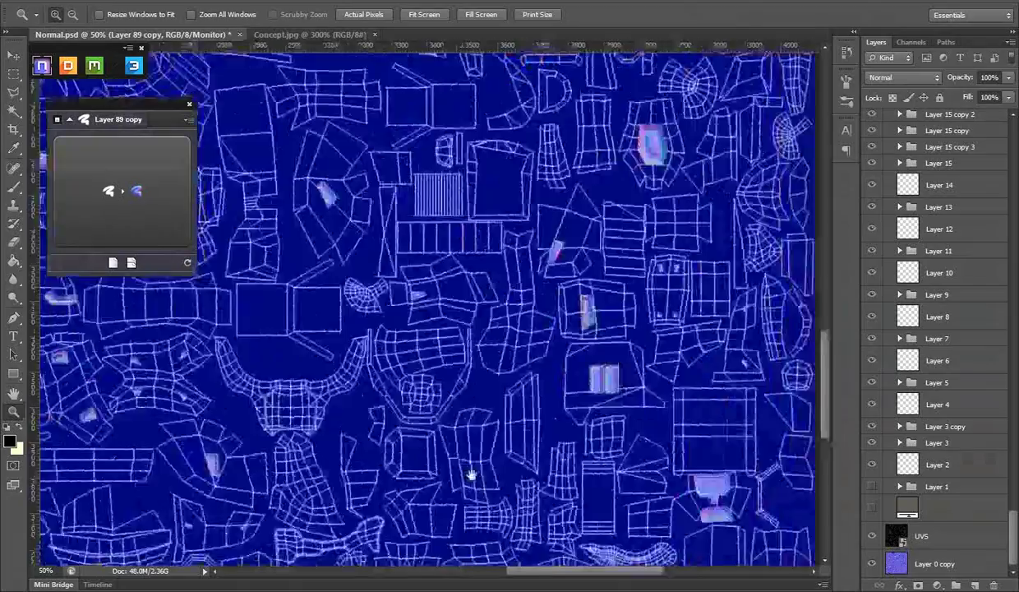
pyautogui.moveTo(412, 337); pyautogui.dragTo(350, 341)
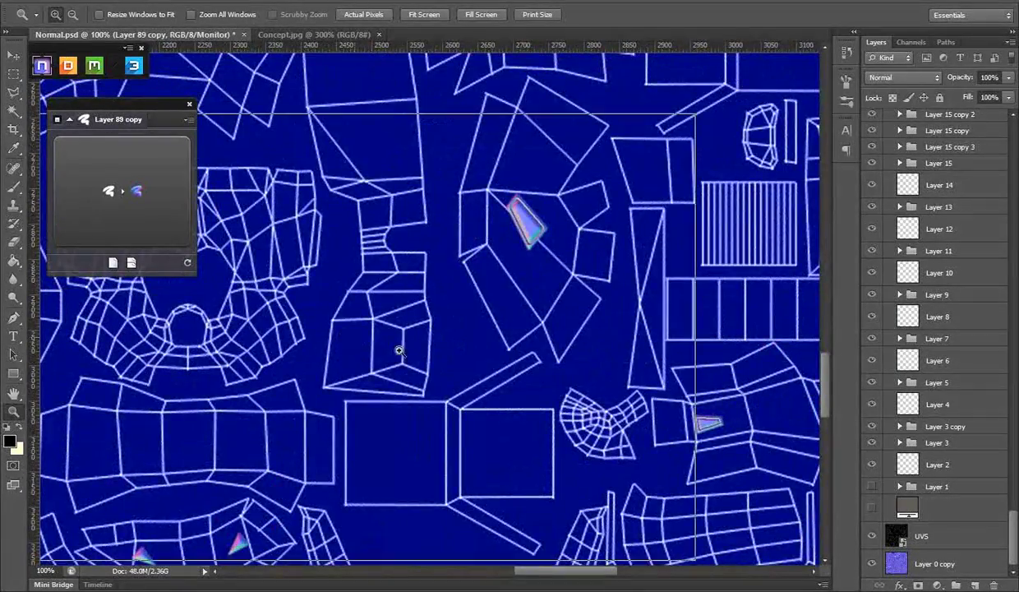
pyautogui.click(400, 351)
pyautogui.click(300, 35)
pyautogui.click(197, 35)
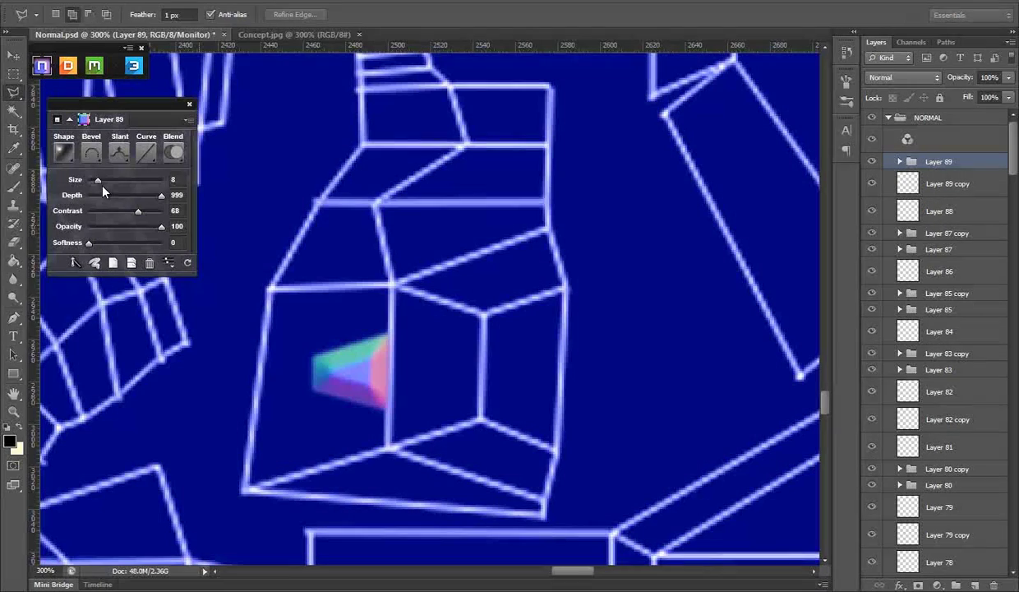
# - Give the inset a Chiseled bevel shape at size 5 and hide the UV wireframe
pyautogui.click(63, 152)
pyautogui.click(61, 201)
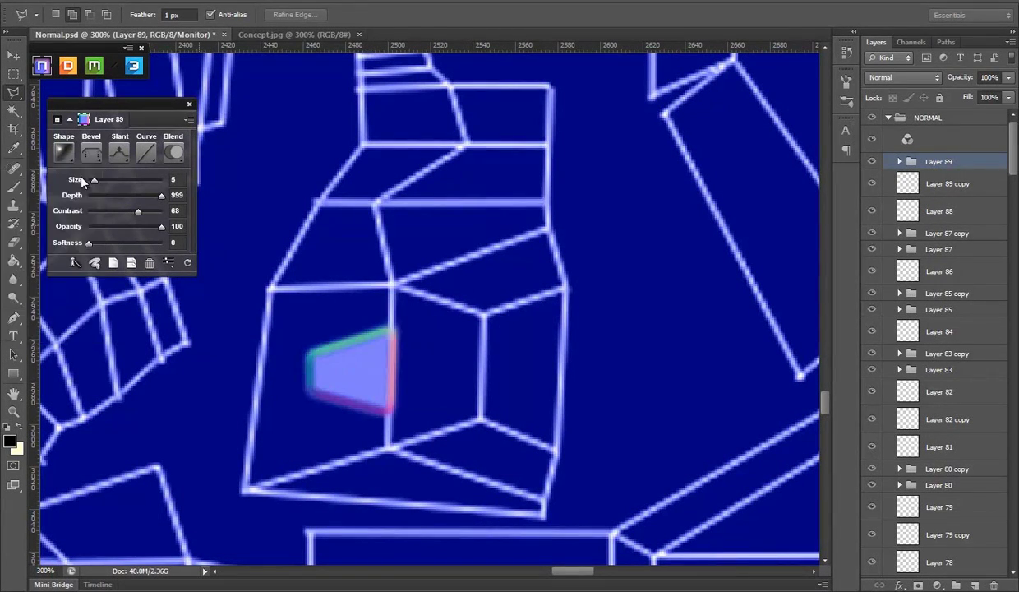
pyautogui.click(63, 152)
pyautogui.scroll(-20, 937, 329)
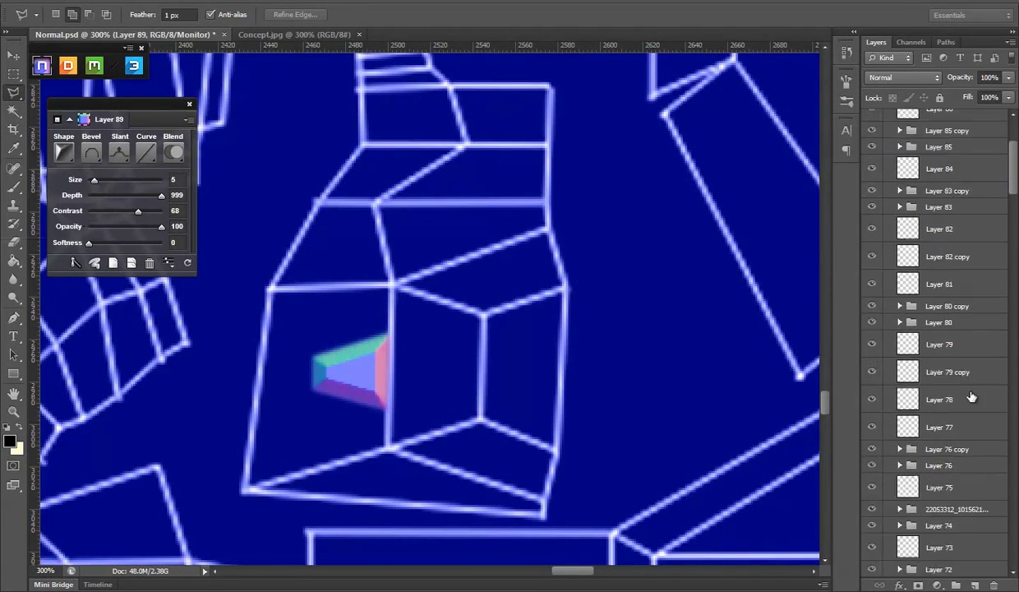
pyautogui.click(872, 536)
# - Inspect the chiseled inset on the 3D armor preview, then zoom back out on the map
pyautogui.hotkey('alt', 'Tab')
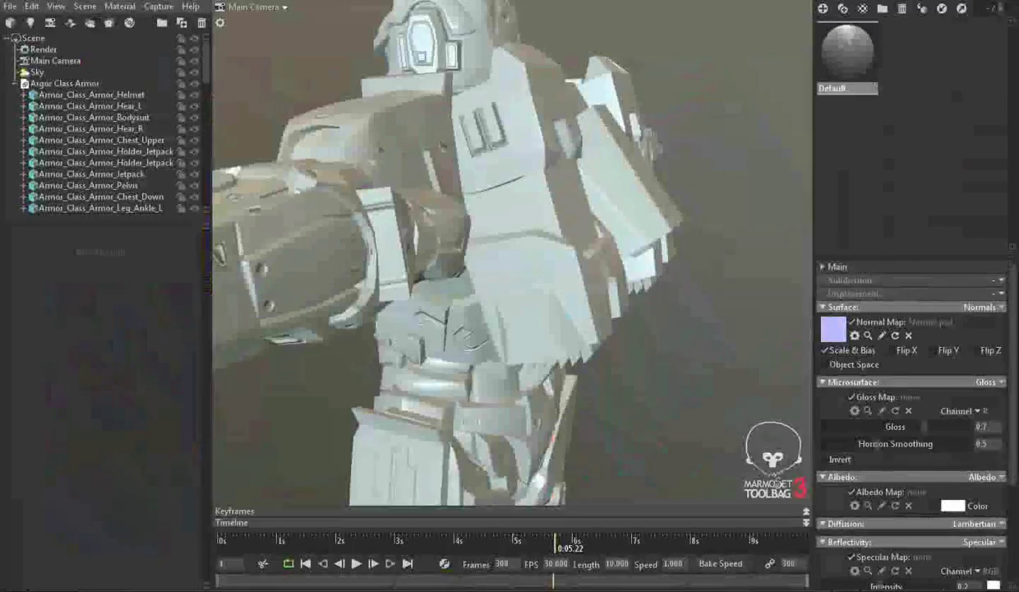
pyautogui.moveTo(552, 410); pyautogui.dragTo(643, 430)
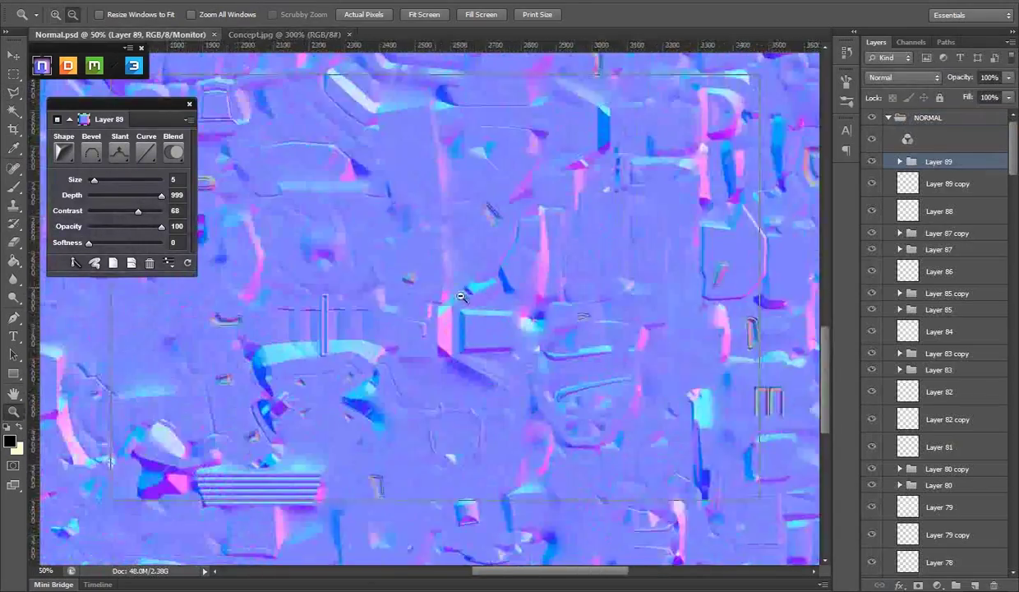
pyautogui.keyDown('alt'); pyautogui.click(461, 298); pyautogui.keyUp('alt')
pyautogui.keyDown('alt'); pyautogui.click(394, 289); pyautogui.keyUp('alt')
pyautogui.scroll(-5, 966, 271)
pyautogui.scroll(-5, 967, 271)
pyautogui.scroll(-5, 967, 271)
# - Merge the detail layers into Layer 44 and show the base normal-map layer again
pyautogui.click(872, 564)
pyautogui.rightClick(952, 448)
pyautogui.click(926, 308)
pyautogui.scroll(8, 929, 329)
pyautogui.click(919, 304)
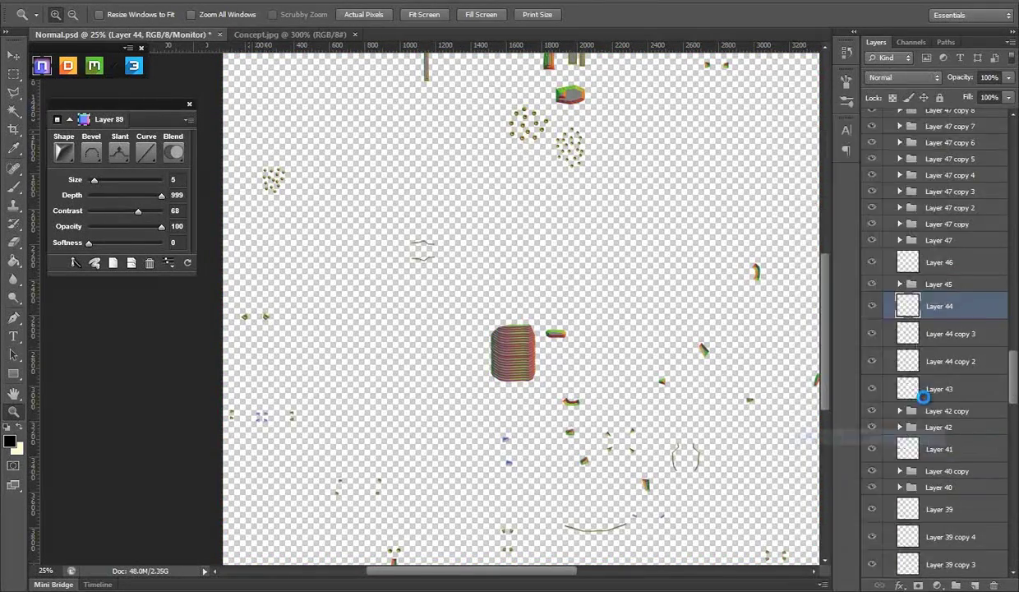
pyautogui.click(872, 249)
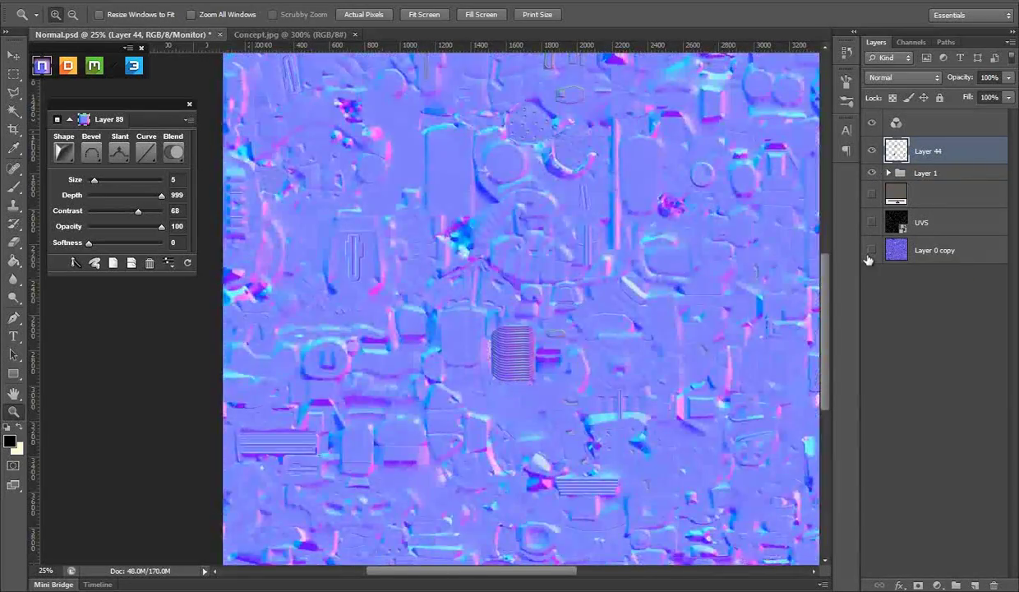
pyautogui.moveTo(653, 209)
pyautogui.mouseDown()
pyautogui.moveTo(555, 284)
pyautogui.moveTo(390, 202)
pyautogui.mouseUp()
pyautogui.scroll(2, 484, 330)
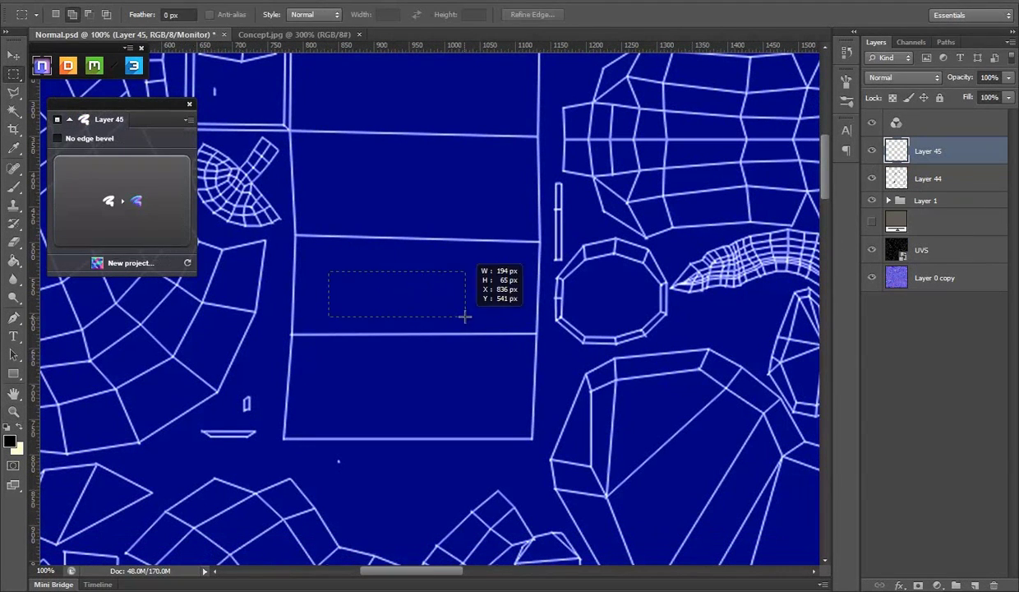
# - Outline a rounded cross emblem with rectangular and elliptical marquees and bevel it with NDo
pyautogui.moveTo(467, 305); pyautogui.dragTo(458, 301)
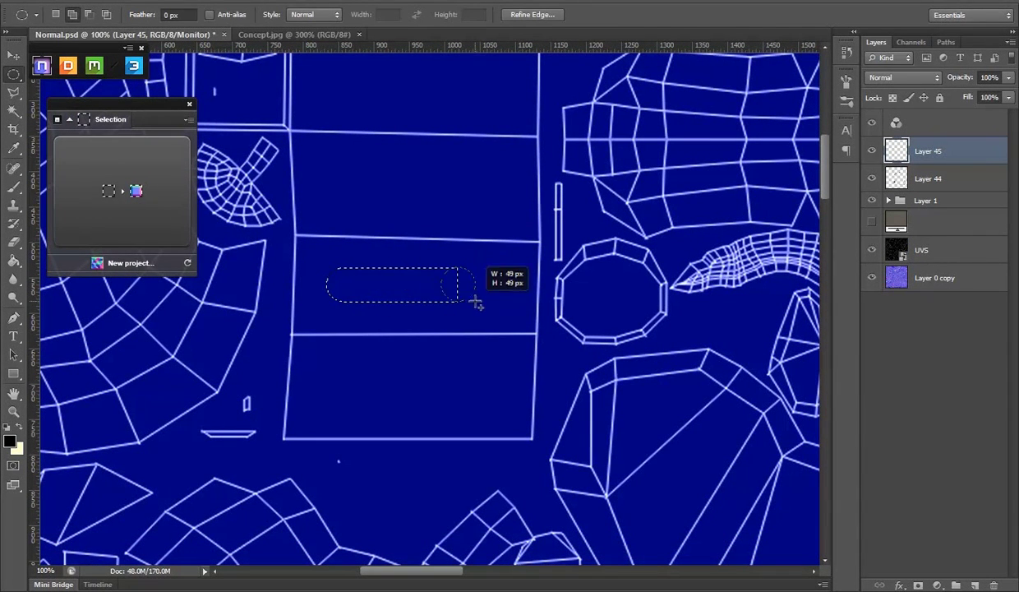
pyautogui.click(254, 34)
pyautogui.click(154, 34)
pyautogui.rightClick(13, 73)
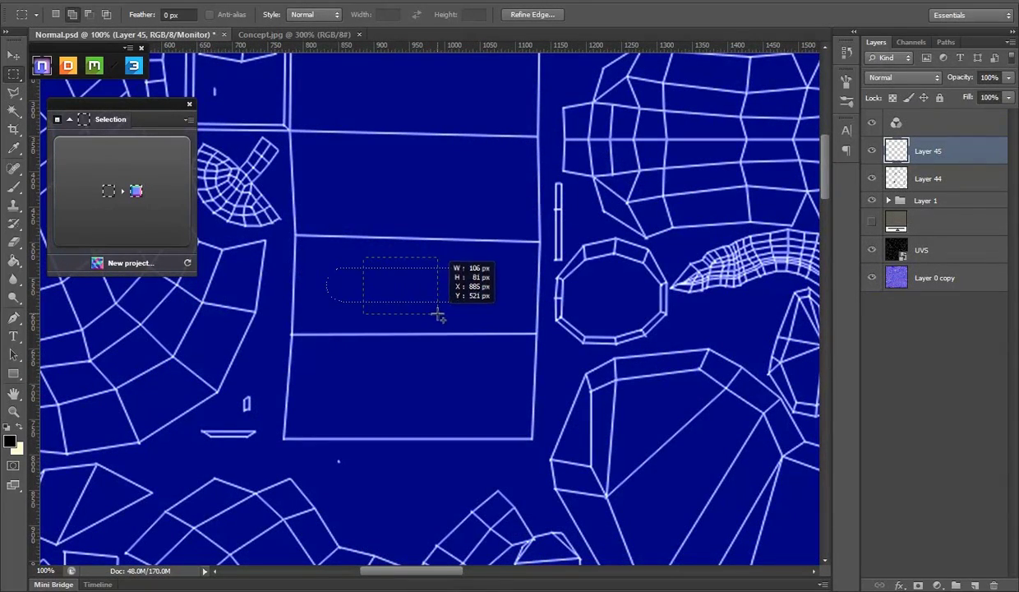
pyautogui.click(110, 192)
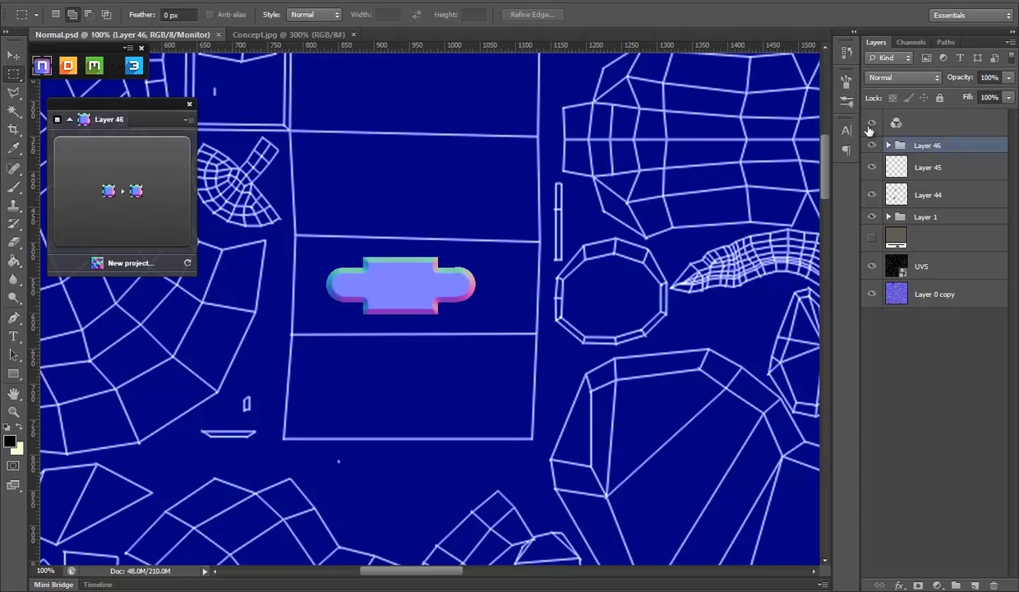
# - Merge the emblem into the detail layer, hide the UV wireframe and save the normal map
pyautogui.rightClick(922, 186)
pyautogui.click(826, 423)
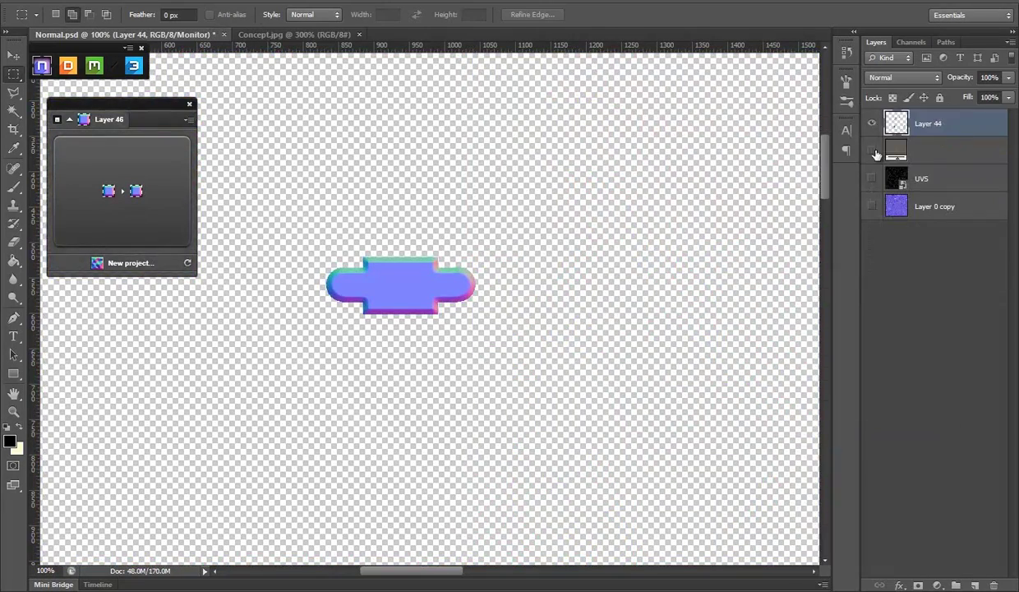
pyautogui.click(920, 151)
pyautogui.click(873, 152)
pyautogui.click(873, 151)
pyautogui.click(873, 151)
pyautogui.click(873, 151)
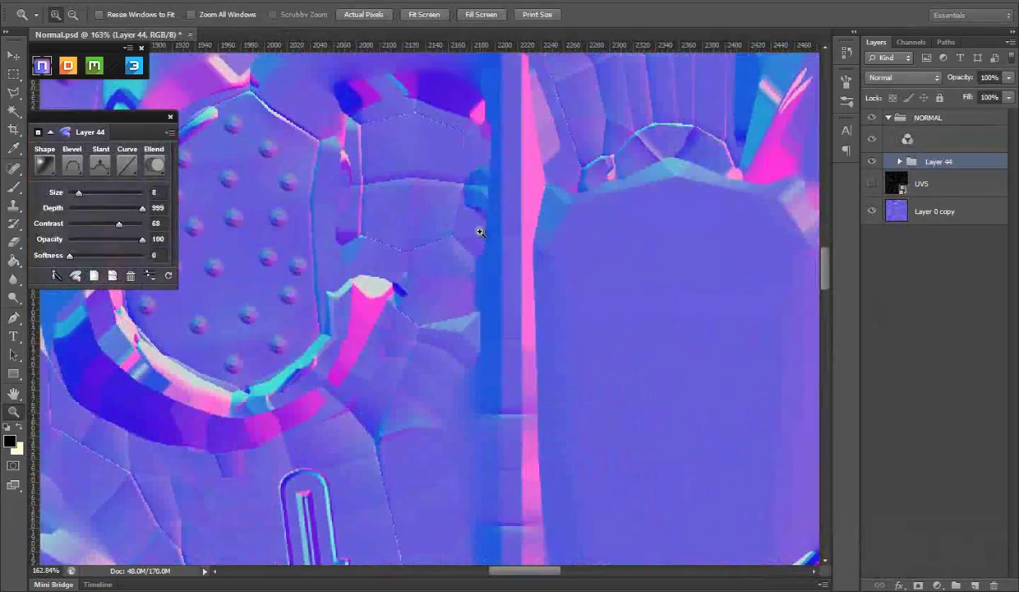
pyautogui.hotkey('ctrl', 'w')
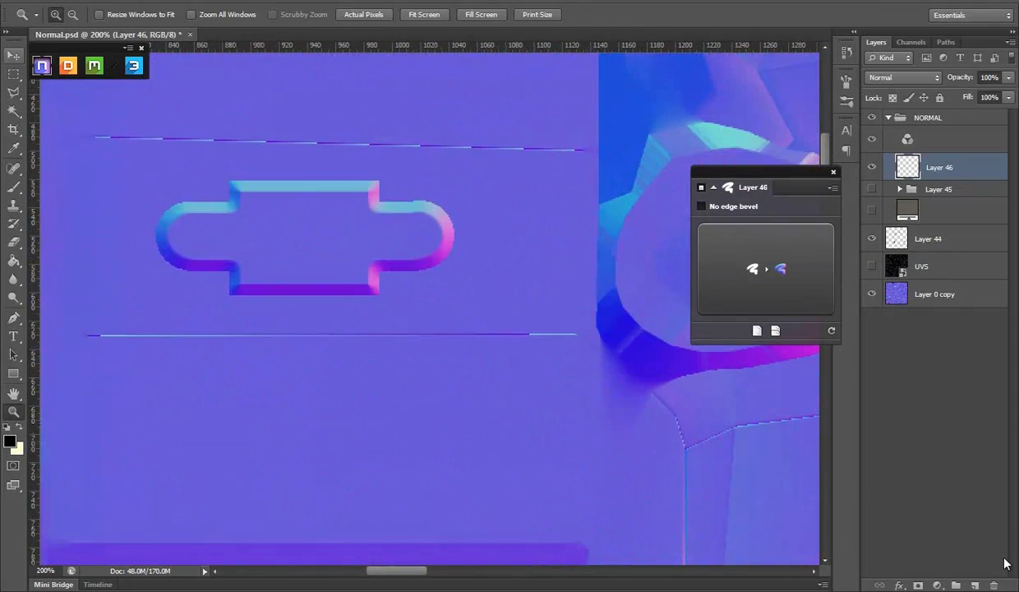
# - Shrink the emblem slightly on Layer 44 and nudge it to the right
pyautogui.hotkey('alt', '[')
pyautogui.hotkey('ctrl', 't')
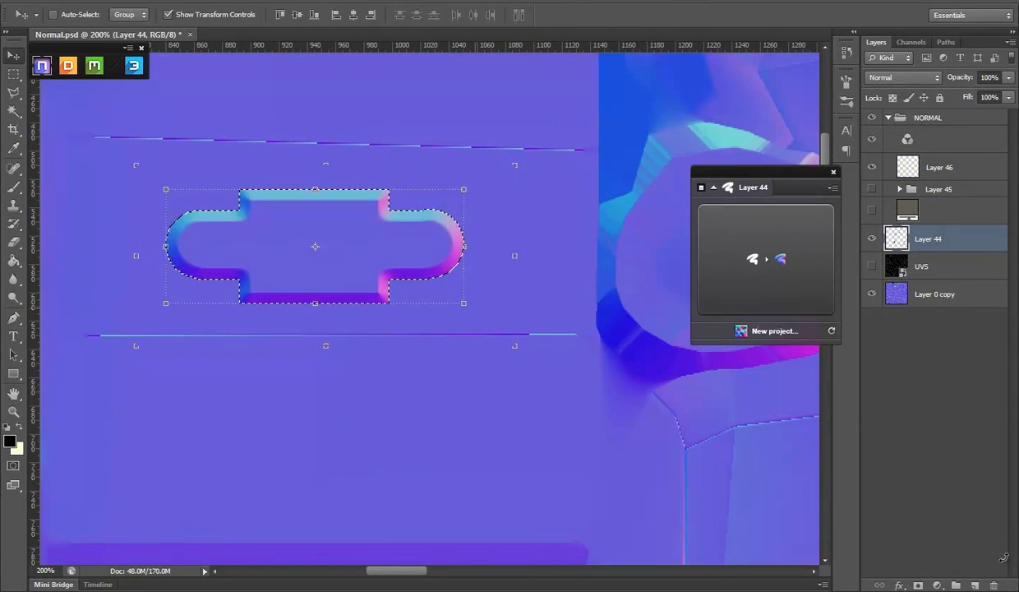
pyautogui.press('Return')
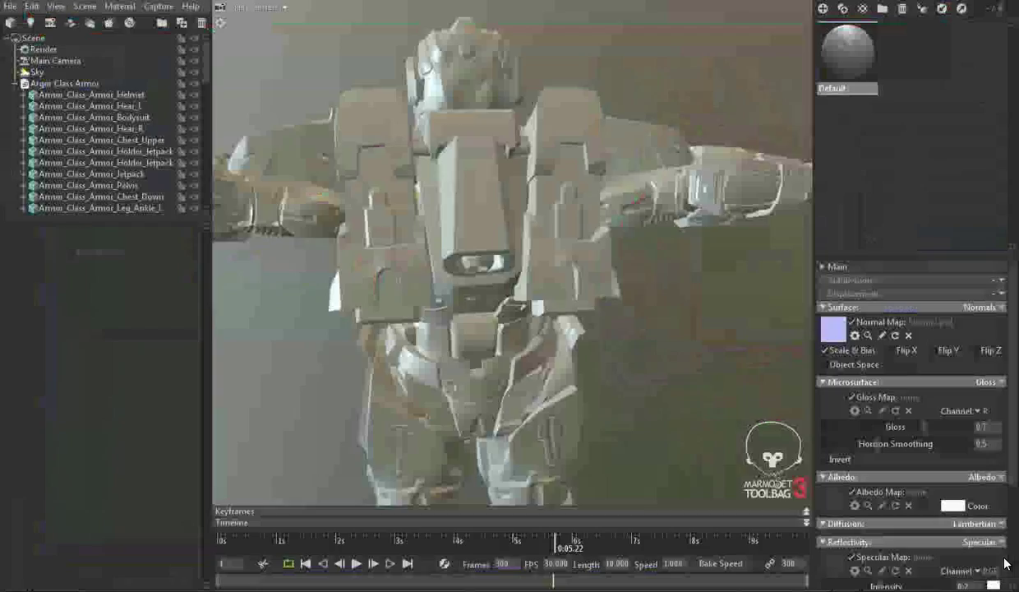
pyautogui.hotkey('alt', 'Tab')
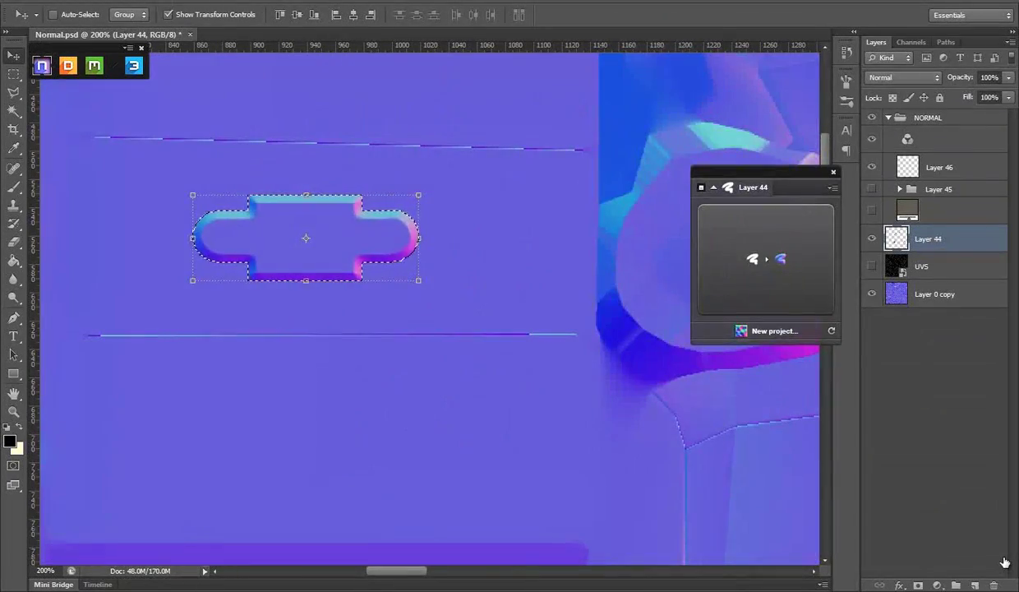
pyautogui.hotkey('shift', 'Right')
pyautogui.hotkey('shift', 'Right')
pyautogui.hotkey('shift', 'Right')
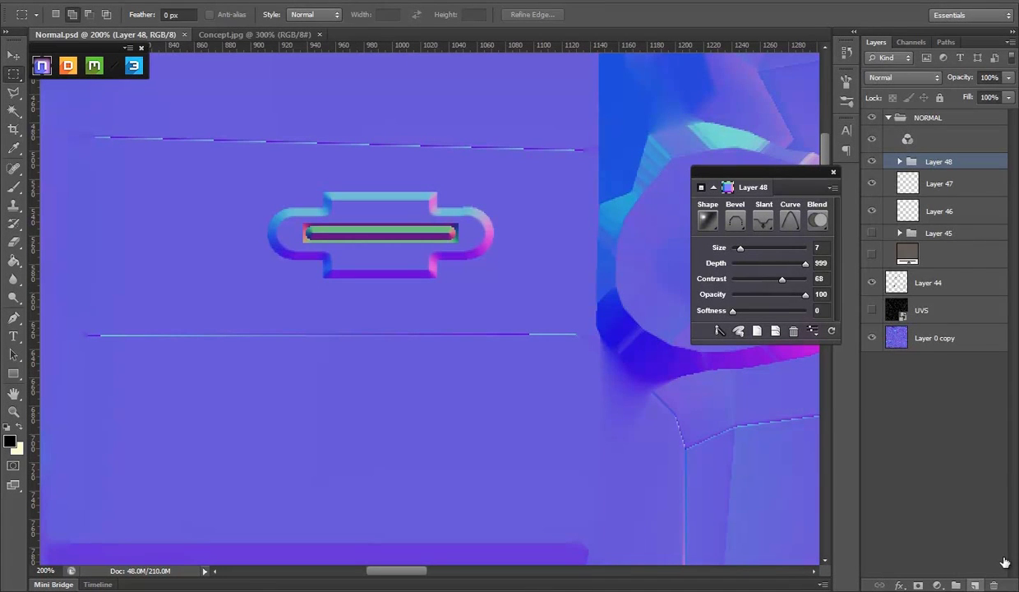
# - Add a new empty layer, pick the Lasso tool and check the Concept.jpg reference sketch
pyautogui.hotkey('ctrl', 'shift', 'alt', 'n')
pyautogui.press('l')
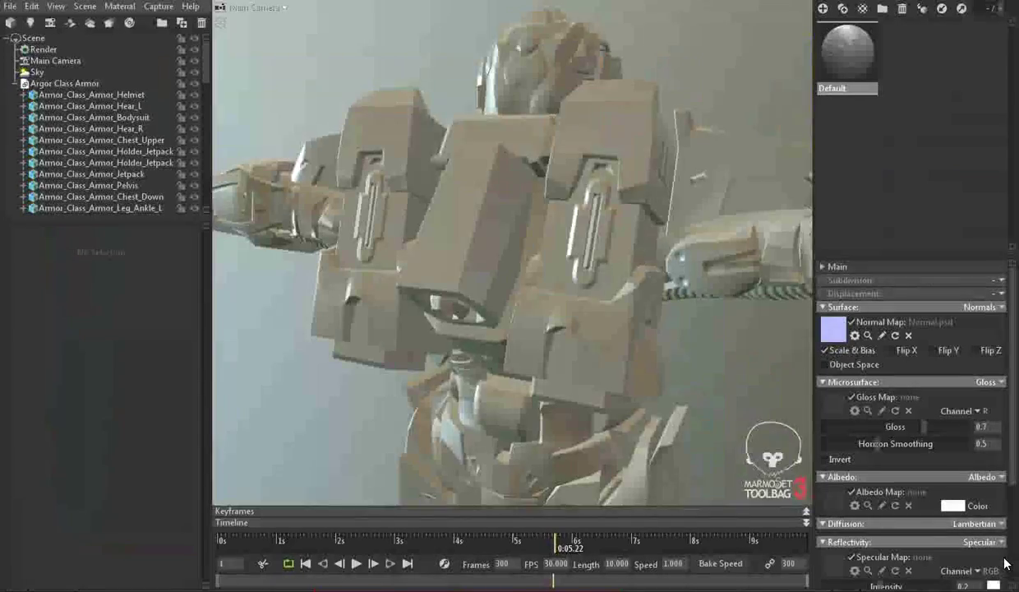
pyautogui.hotkey('ctrl', 'Tab')
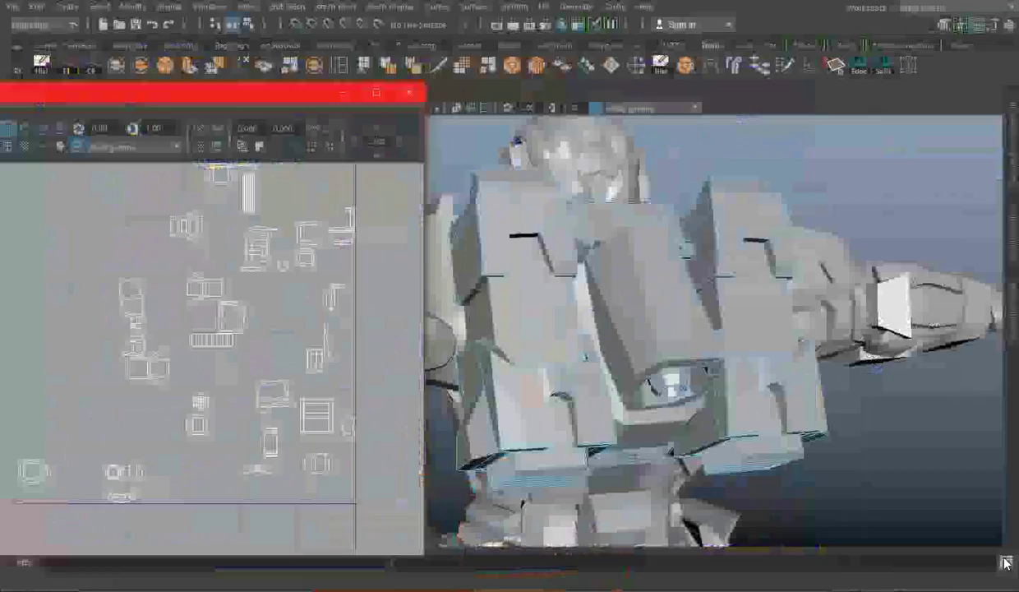
pyautogui.hotkey('ctrl', 'Tab')
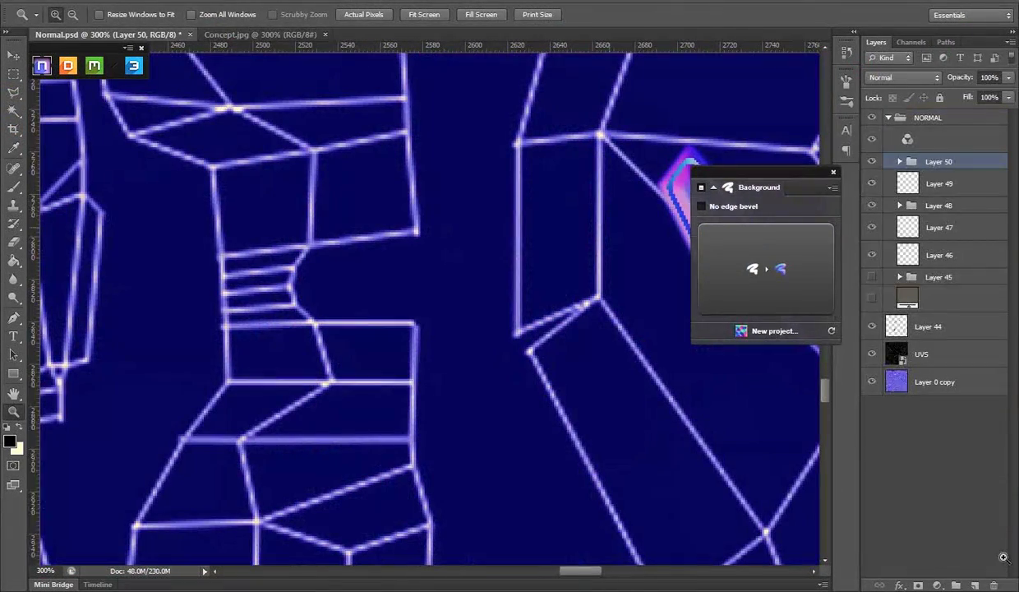
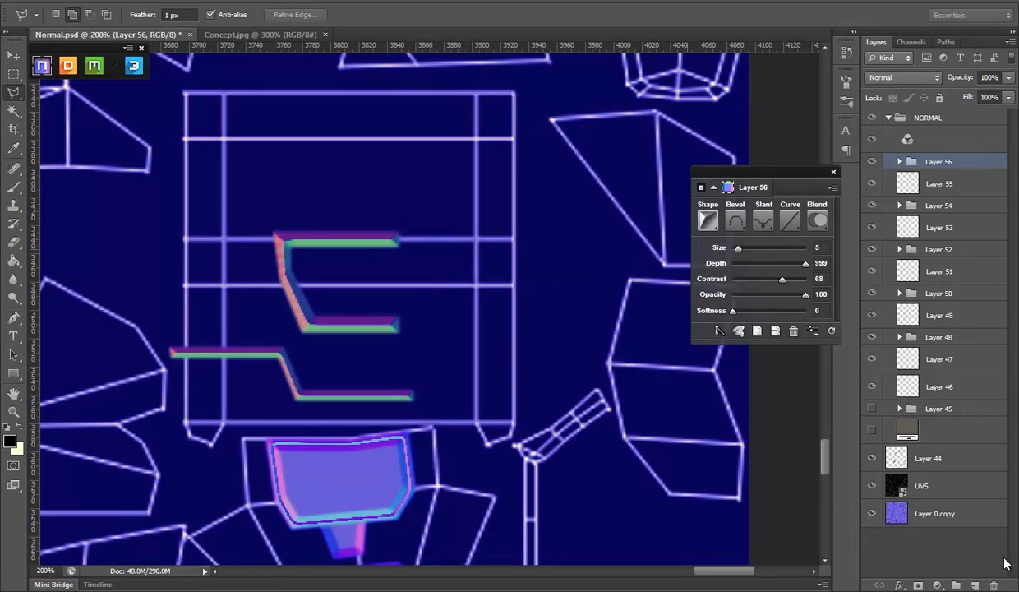
# - Set the NDo bevel curve for the C-shaped groove to Rolling Slope - Descending
pyautogui.click(789, 220)
pyautogui.click(724, 271)
pyautogui.click(790, 219)
pyautogui.scroll(-3, 728, 337)
pyautogui.scroll(3, 727, 354)
pyautogui.click(727, 337)
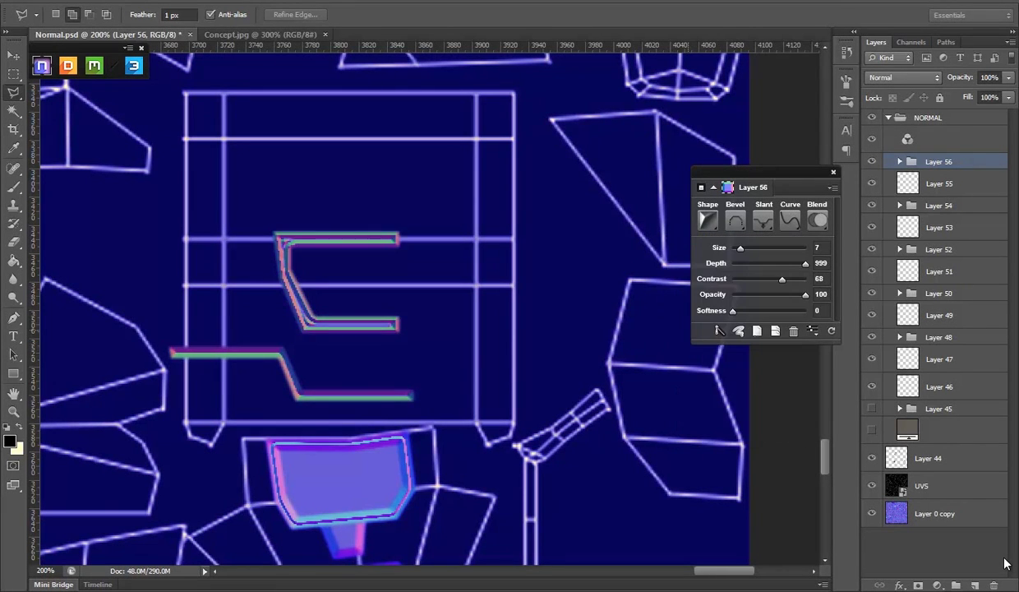
pyautogui.click(763, 219)
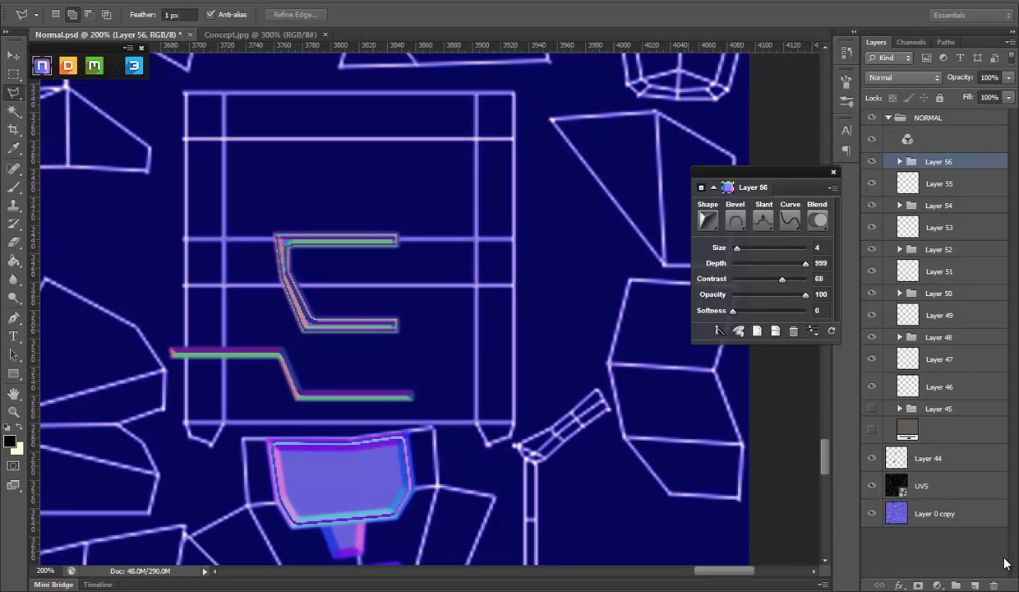
# - Merge the groove bevel layers and delete the right-hand half of the groove
pyautogui.keyDown('shift'); pyautogui.click(945, 161); pyautogui.keyUp('shift')
pyautogui.rightClick(945, 161)
pyautogui.click(904, 433)
pyautogui.press('m')
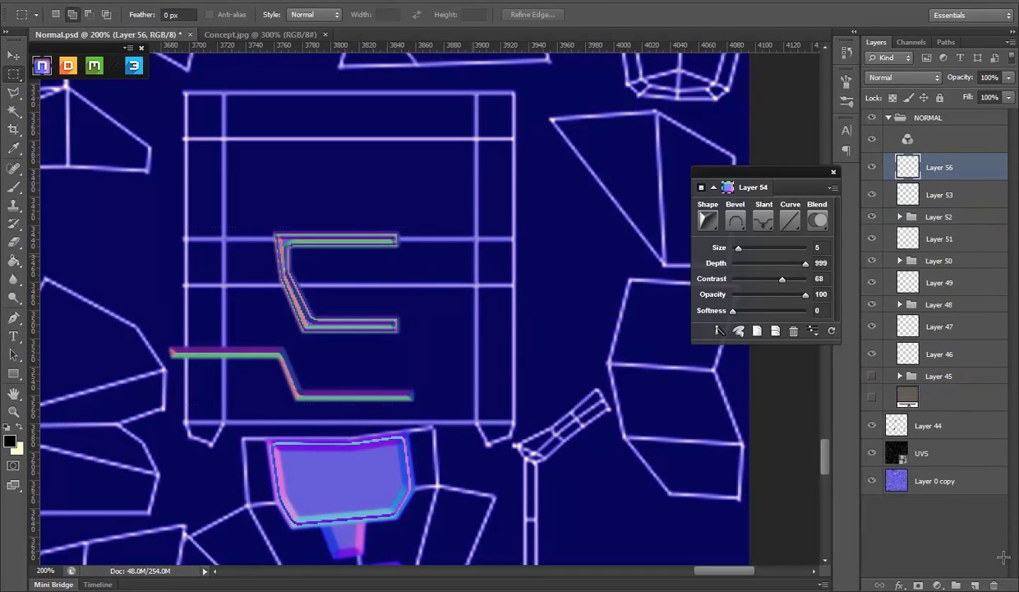
pyautogui.press('Delete')
pyautogui.hotkey('ctrl', 'd')
# - Duplicate the half groove, flip it horizontally, and place it beside the original
pyautogui.press('v')
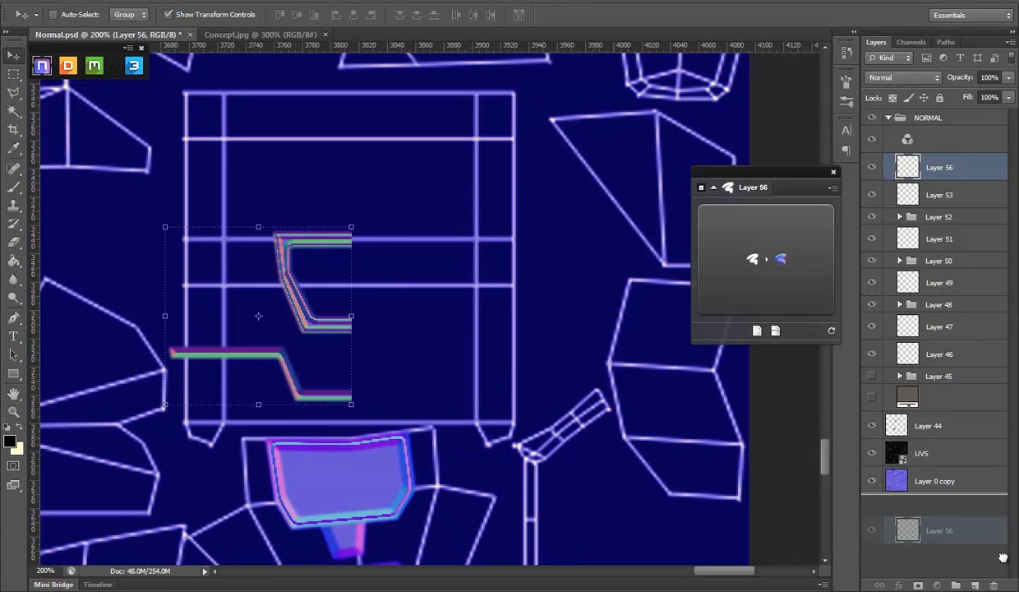
pyautogui.hotkey('ctrl', 'j')
pyautogui.hotkey('ctrl', 't')
pyautogui.moveTo(258, 316); pyautogui.dragTo(442, 316)
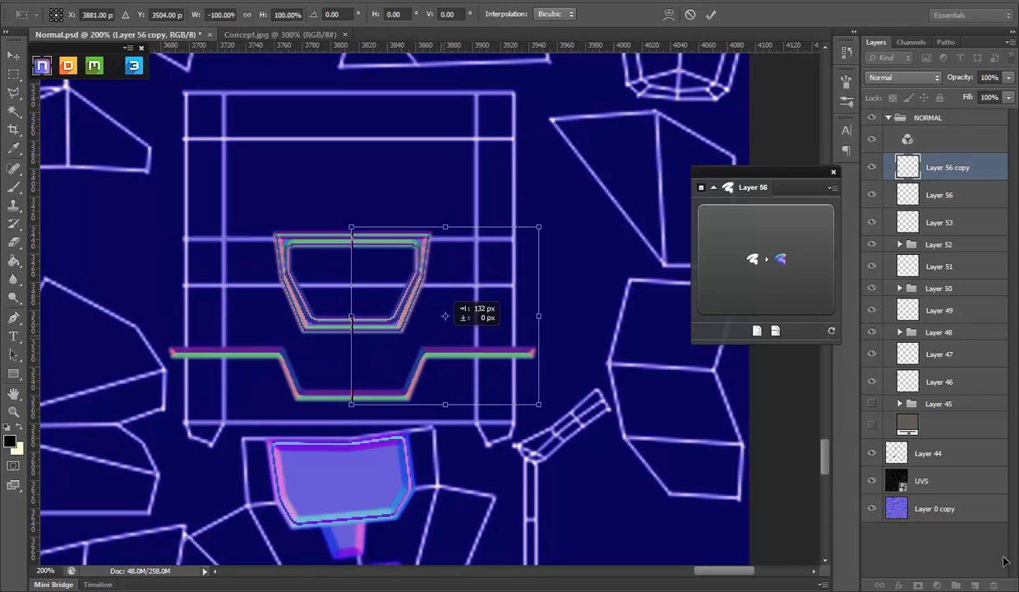
pyautogui.press('Return')
# - Merge the two groove halves into one layer and hide the UV wireframe layer
pyautogui.rightClick(1004, 563)
pyautogui.click(831, 418)
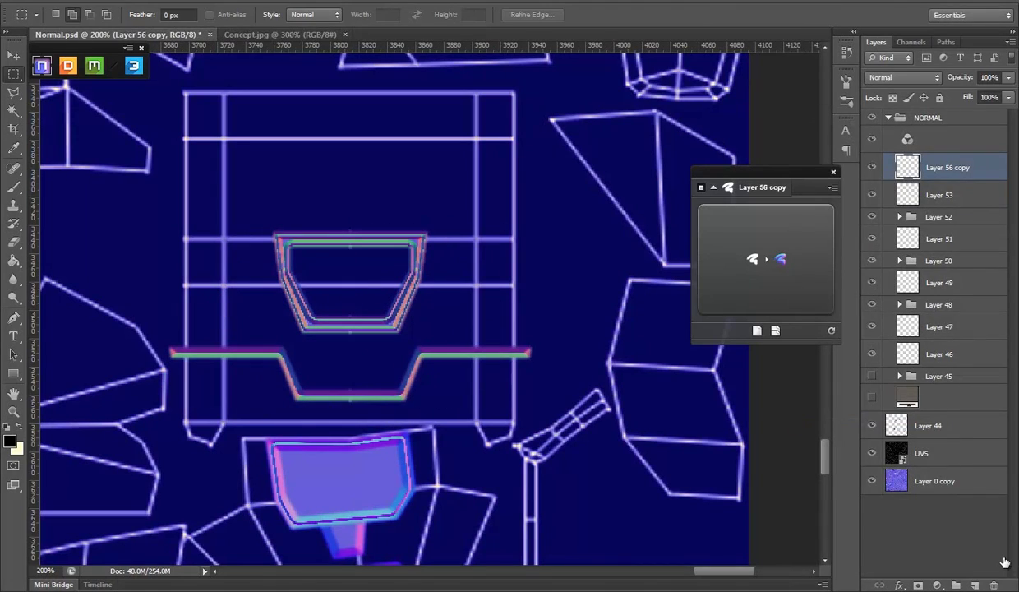
pyautogui.click(872, 481)
pyautogui.hotkey('alt', 'Tab')
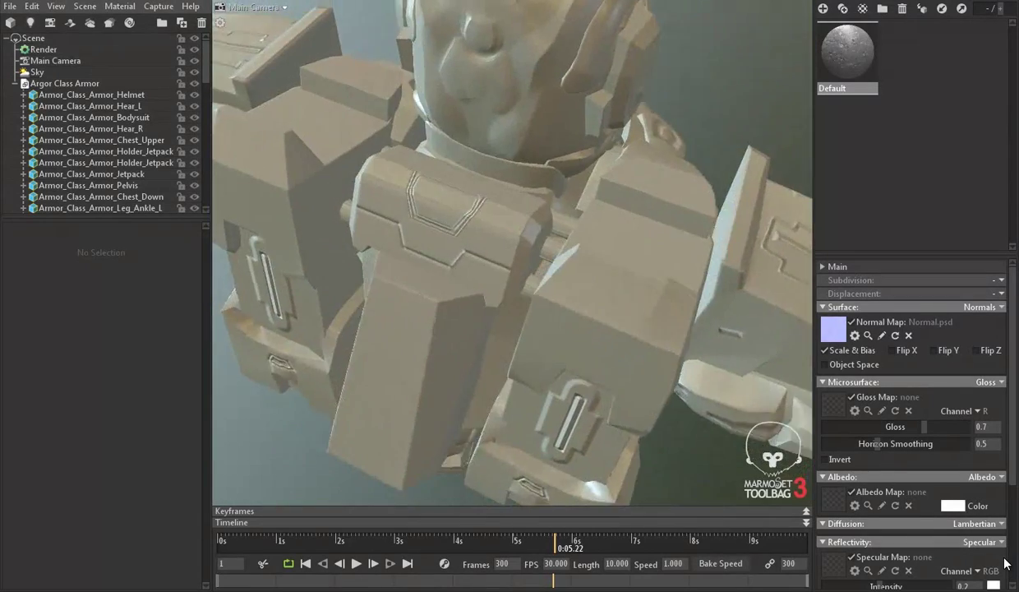
# - Leave the Marmoset chest preview and return to the normal map in Photoshop
pyautogui.hotkey('alt', 'Tab')
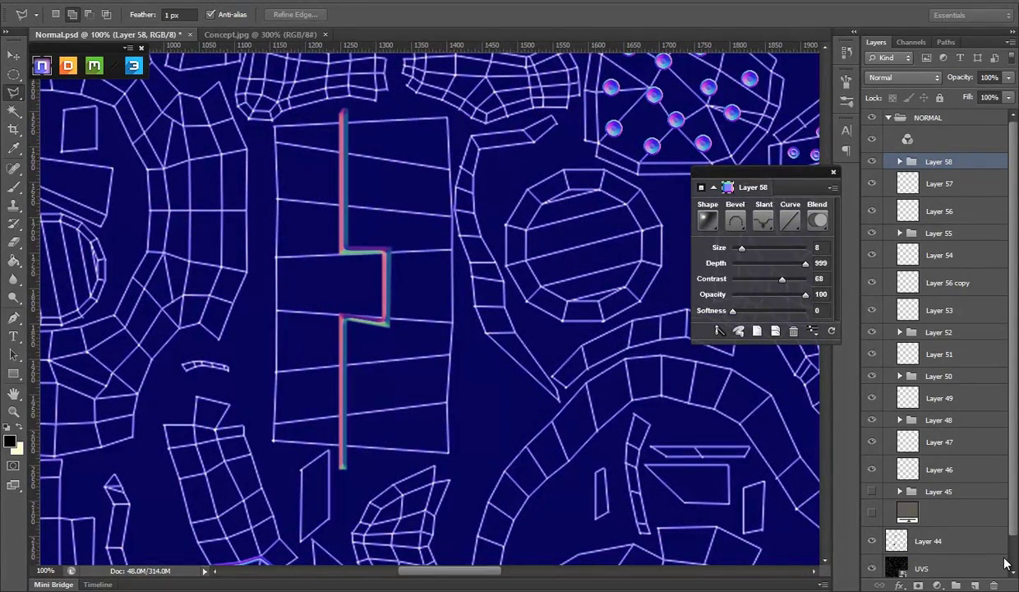
# - Give the stepped groove a cone-shaped NDo bevel curve and merge the Layer 58 group
pyautogui.click(790, 219)
pyautogui.click(703, 387)
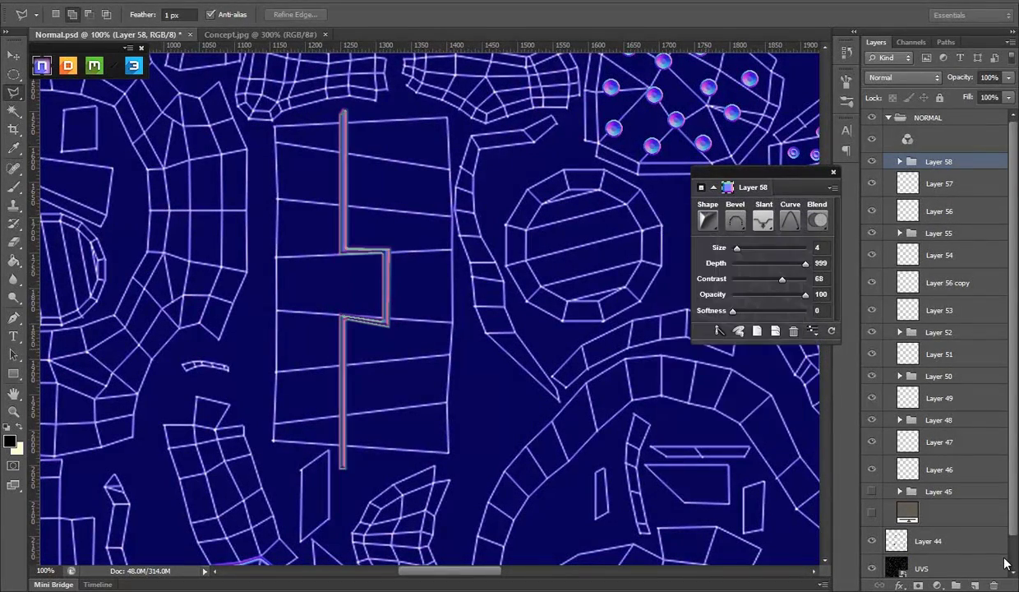
pyautogui.rightClick(986, 161)
pyautogui.click(933, 390)
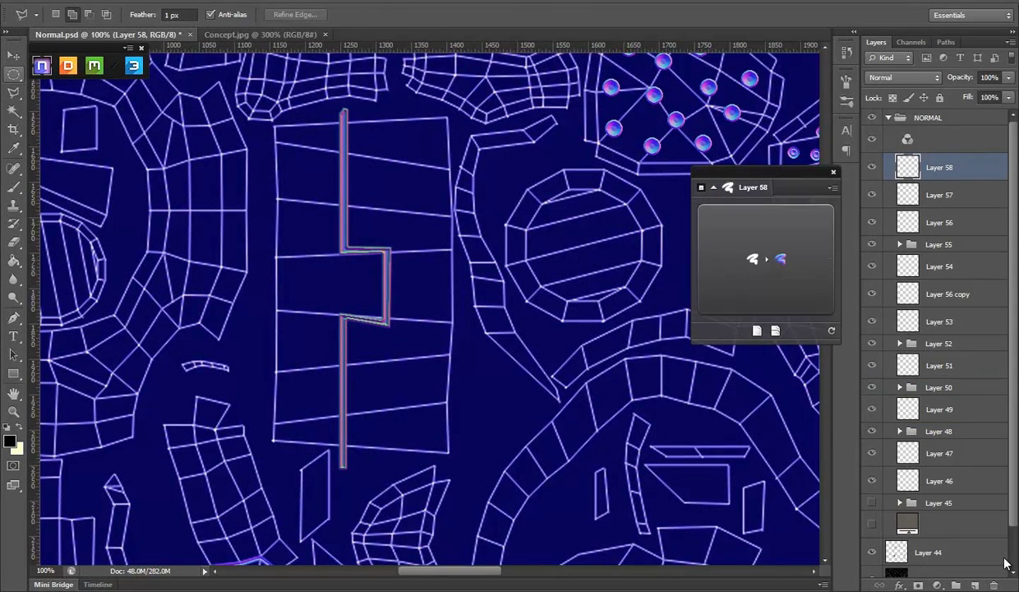
# - Duplicate the upper half of the groove, flip it vertically, and move it below
pyautogui.hotkey('ctrl', 'j')
pyautogui.press('v')
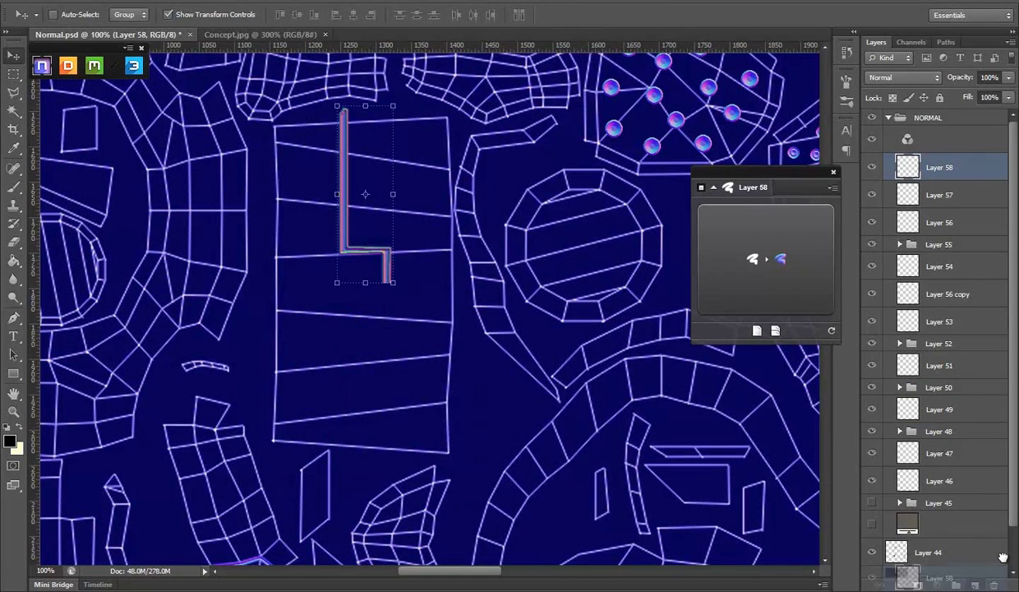
pyautogui.hotkey('ctrl', 't')
pyautogui.moveTo(365, 194); pyautogui.dragTo(365, 368)
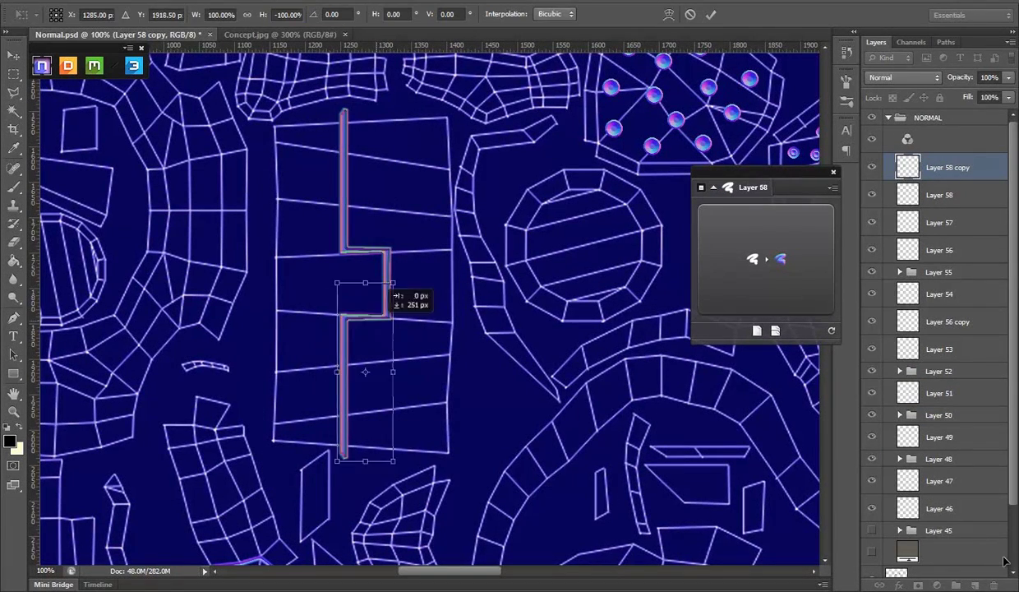
pyautogui.press('Return')
pyautogui.press('m')
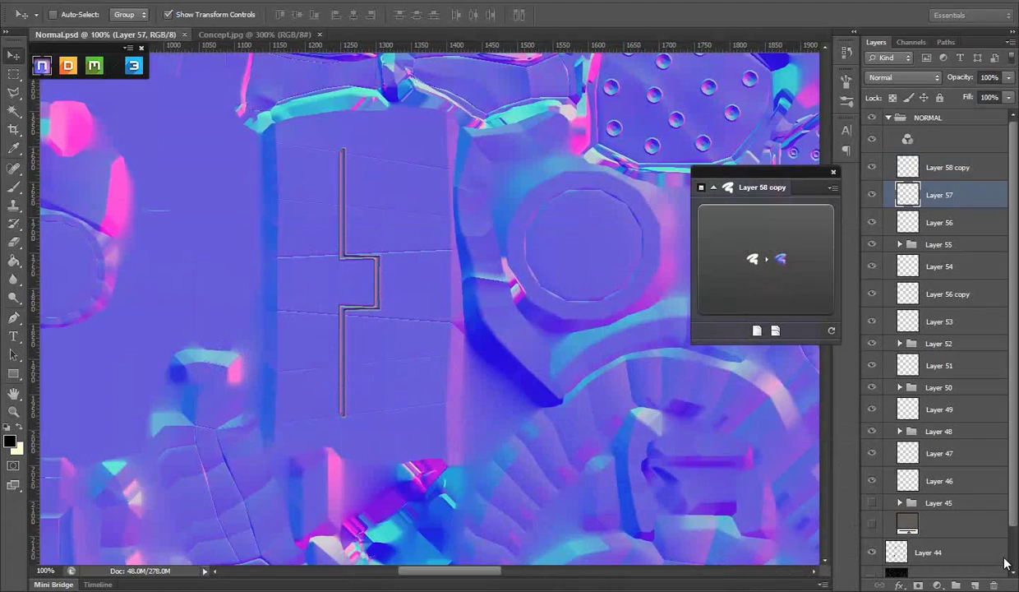
# - Preview the updated normal map on the armor's helmet and chest in Marmoset
pyautogui.hotkey('alt', ']')
pyautogui.hotkey('ctrl', 't')
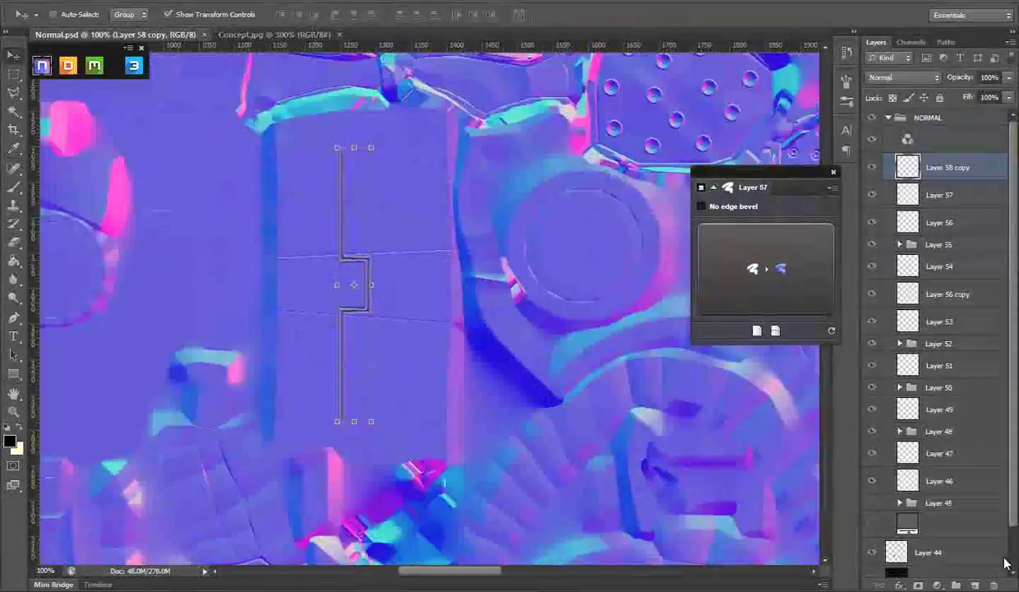
# - Zoom out over the whole normal-map texture to view the UV layout
pyautogui.press('z')
pyautogui.hotkey('ctrl', '-')
pyautogui.hotkey('ctrl', '-')
pyautogui.hotkey('ctrl', '-')
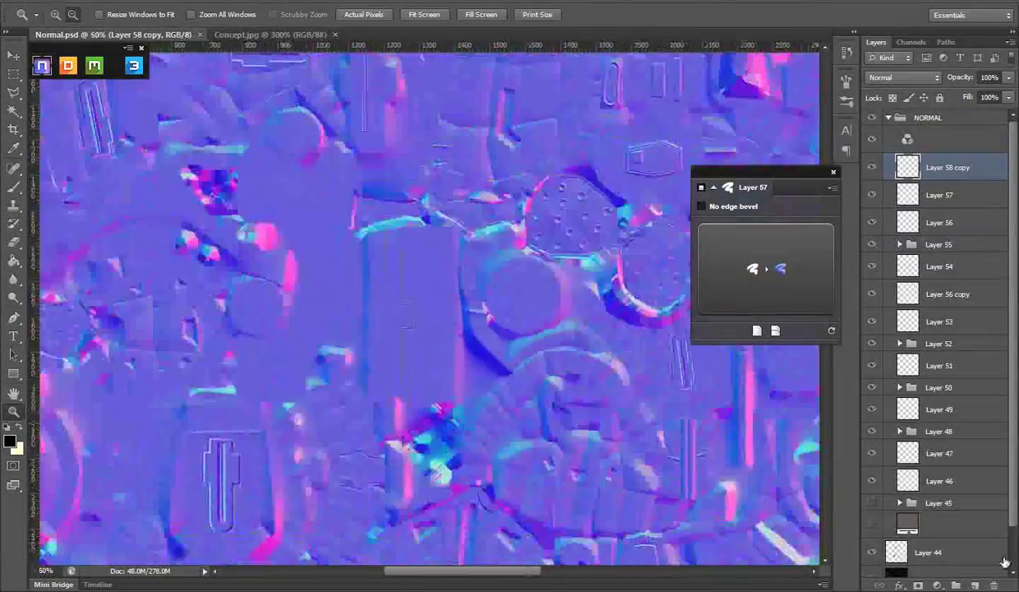
pyautogui.scroll(-2, 1006, 563)
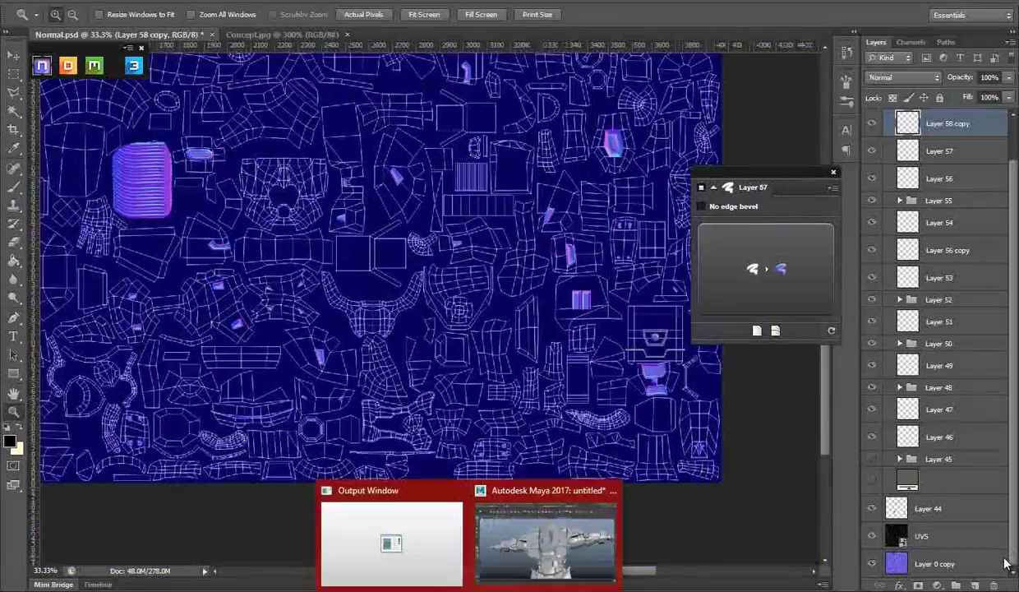
pyautogui.click(568, 543)
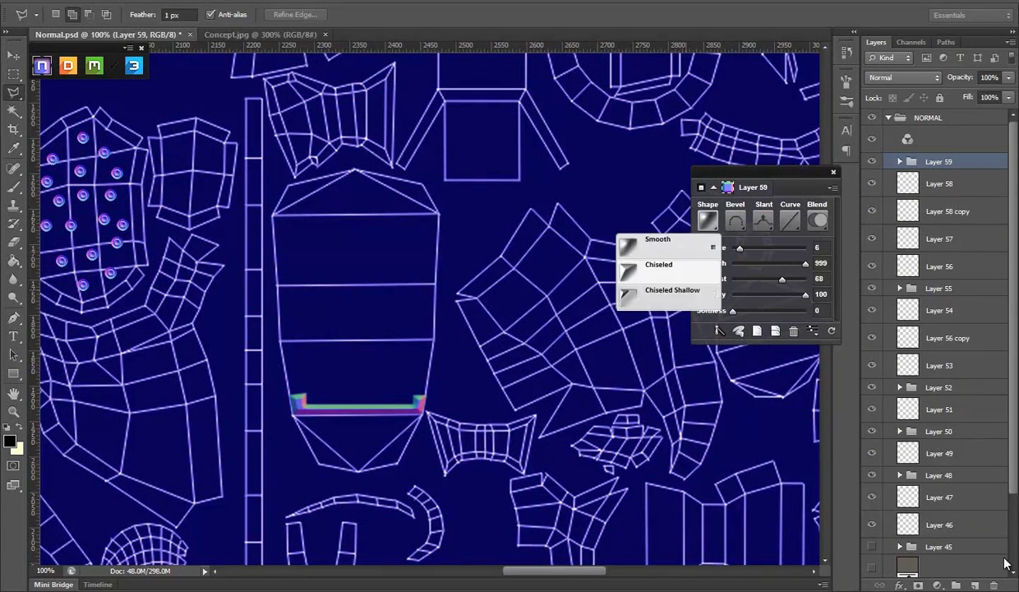
# - Duplicate the groove, widen the copy to fit the panel, and move a further copy up one step
pyautogui.press('v')
pyautogui.hotkey('ctrl', 'j')
pyautogui.hotkey('ctrl', 't')
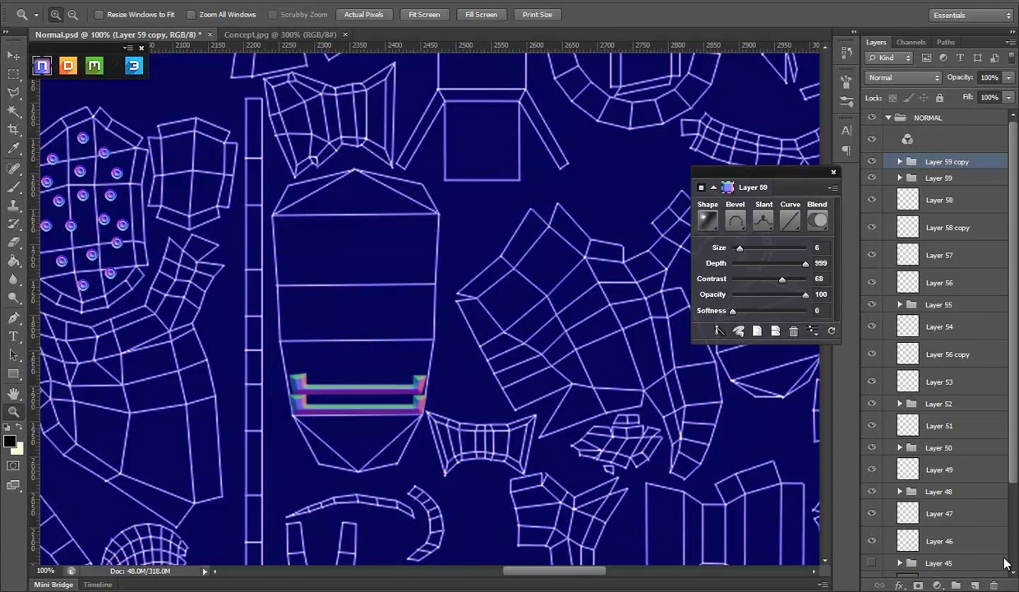
pyautogui.hotkey('ctrl', '+')
pyautogui.moveTo(544, 358); pyautogui.dragTo(550, 358)
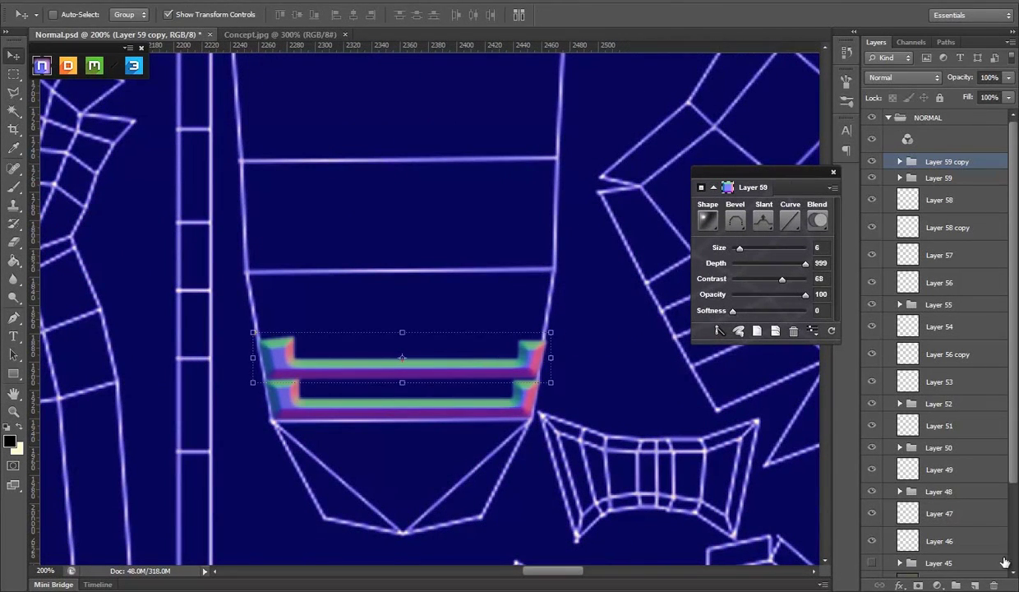
pyautogui.hotkey('ctrl', 'j')
pyautogui.hotkey('ctrl', 't')
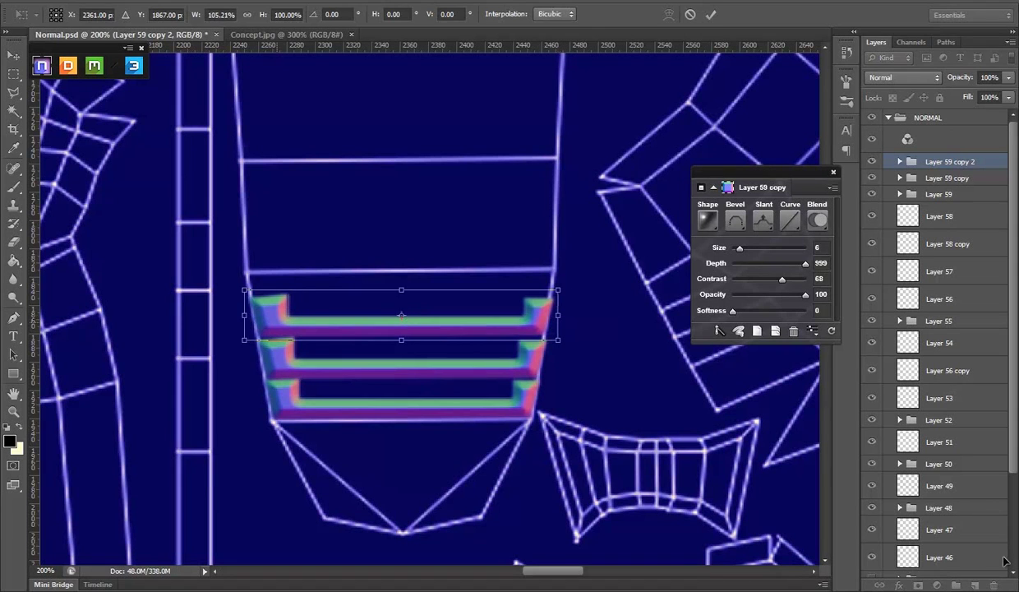
pyautogui.press('Return')
pyautogui.hotkey('ctrl', 'j')
pyautogui.hotkey('ctrl', 't')
pyautogui.hotkey('shift', 'Up')
pyautogui.hotkey('shift', 'Up')
pyautogui.hotkey('shift', 'Up')
pyautogui.press('Up')
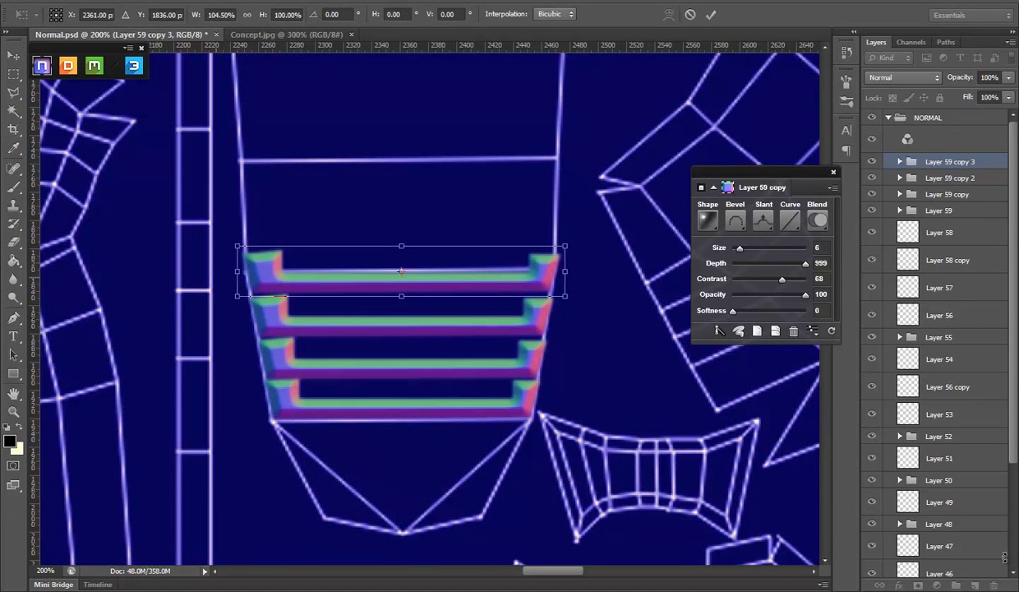
# - Add more groove copies lower down, fitting each into the panel's taper
pyautogui.press('Return')
pyautogui.hotkey('ctrl', 'j')
pyautogui.hotkey('ctrl', 't')
pyautogui.hotkey('shift', 'Up')
pyautogui.hotkey('shift', 'Up')
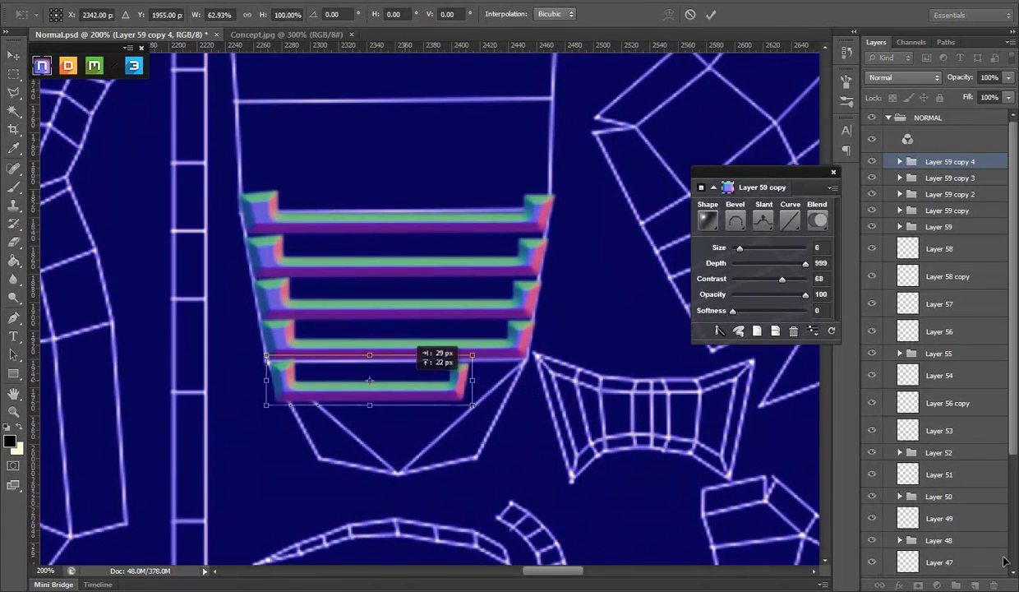
pyautogui.press('Return')
pyautogui.hotkey('ctrl', 'j')
pyautogui.hotkey('ctrl', 't')
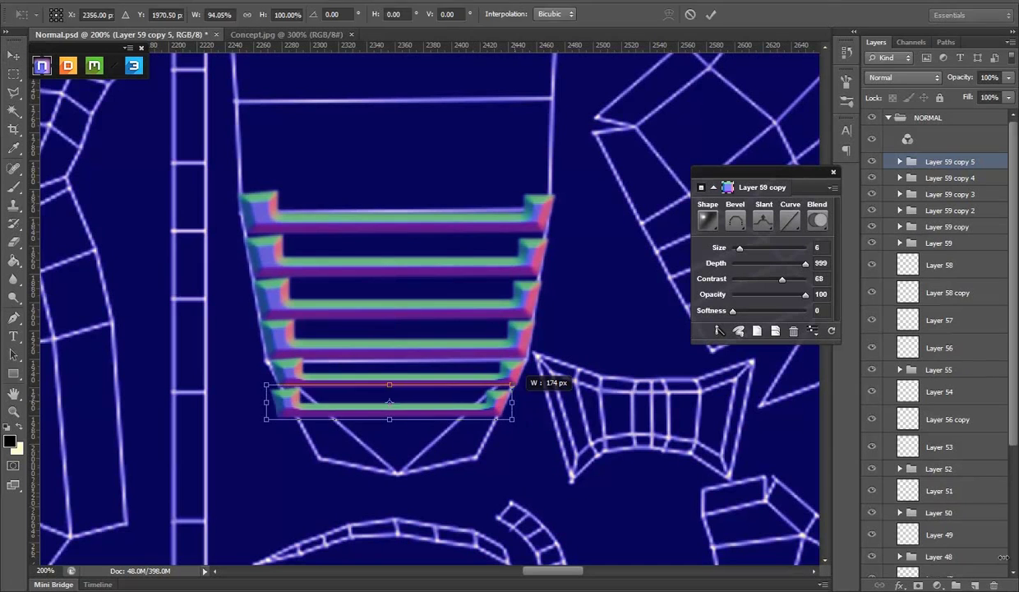
pyautogui.hotkey('ctrl', 'j')
pyautogui.hotkey('ctrl', 't')
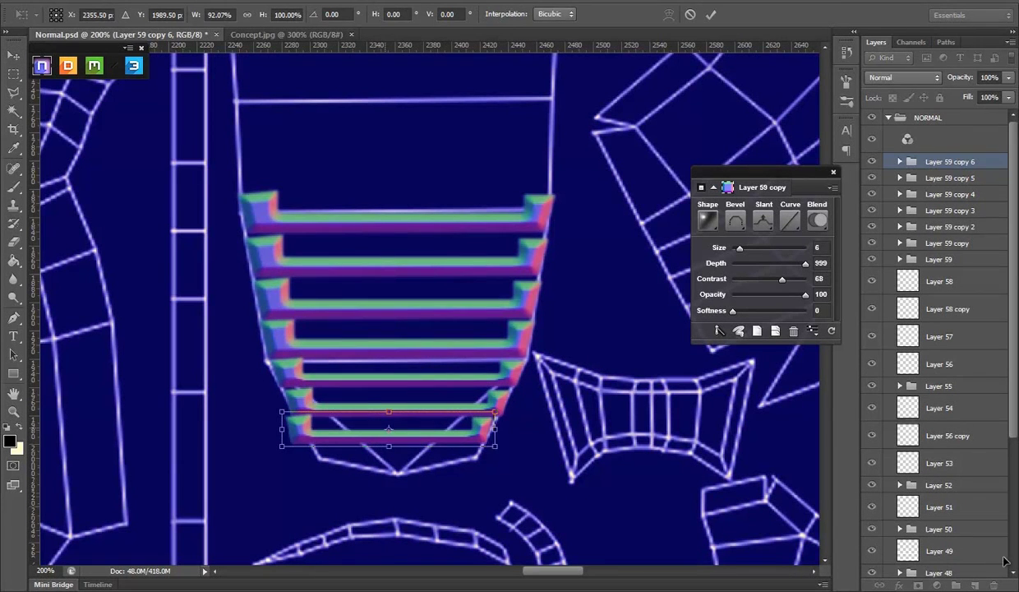
pyautogui.press('Return')
pyautogui.hotkey('ctrl', 'j')
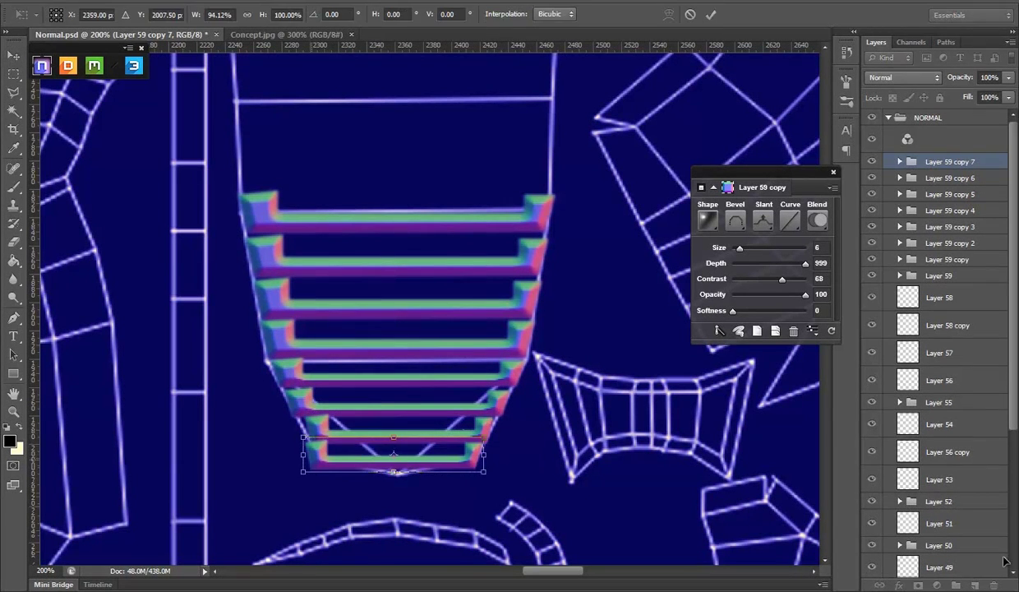
# - Stack further groove copies upward along the panel, each a step higher
pyautogui.hotkey('alt', ']')
pyautogui.hotkey('alt', ']')
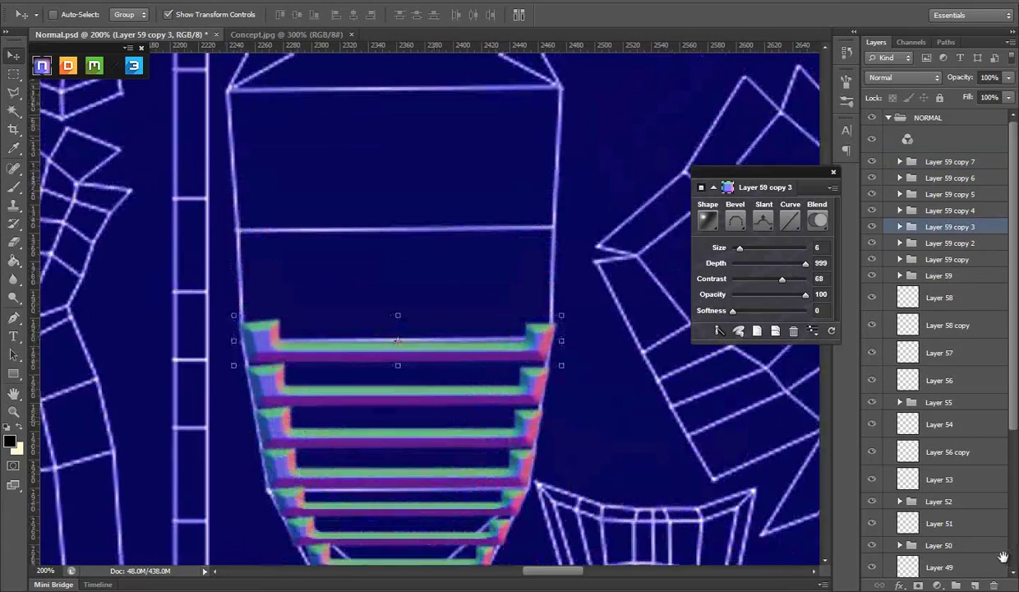
pyautogui.hotkey('ctrl', 'j')
pyautogui.hotkey('ctrl', 't')
pyautogui.press('Return')
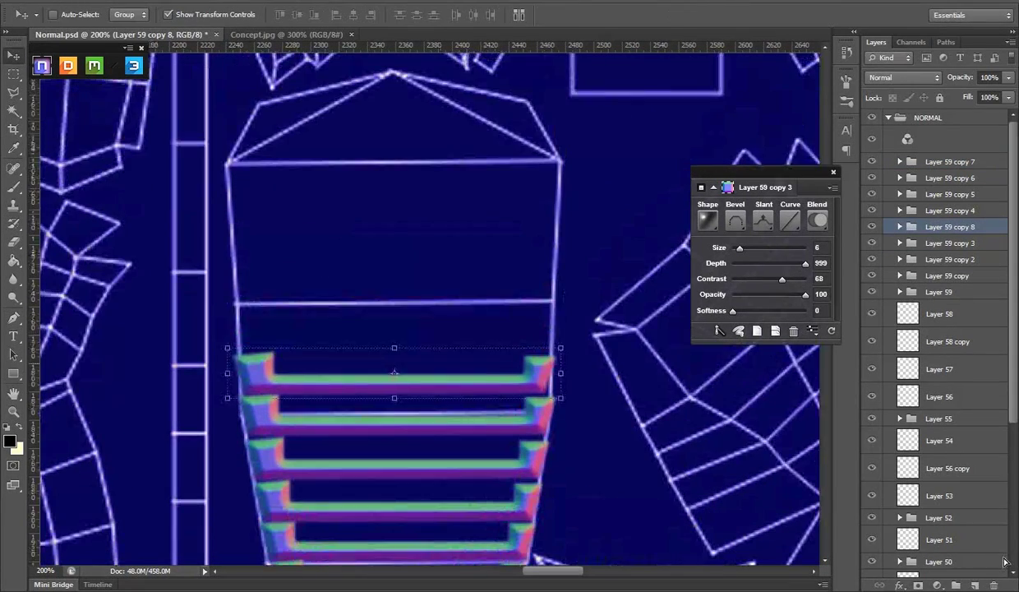
pyautogui.hotkey('alt', 'shift', 'Up')
pyautogui.hotkey('alt', 'shift', 'Up')
pyautogui.hotkey('alt', 'shift', 'Up')
pyautogui.hotkey('alt', 'shift', 'Up')
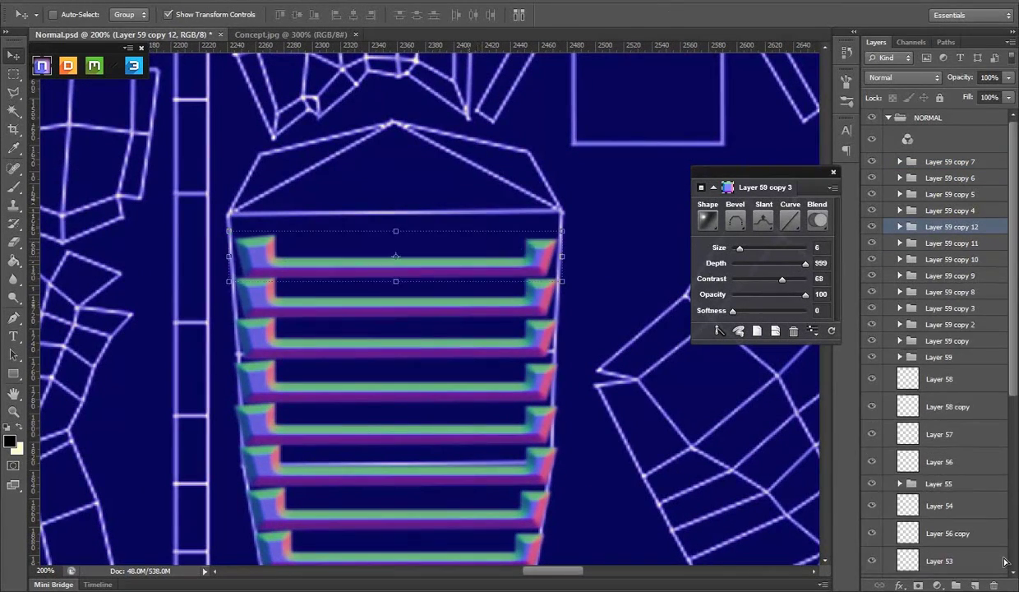
pyautogui.hotkey('alt', 'shift', 'Up')
pyautogui.hotkey('ctrl', 't')
pyautogui.press('Return')
pyautogui.hotkey('alt', 'shift', 'Up')
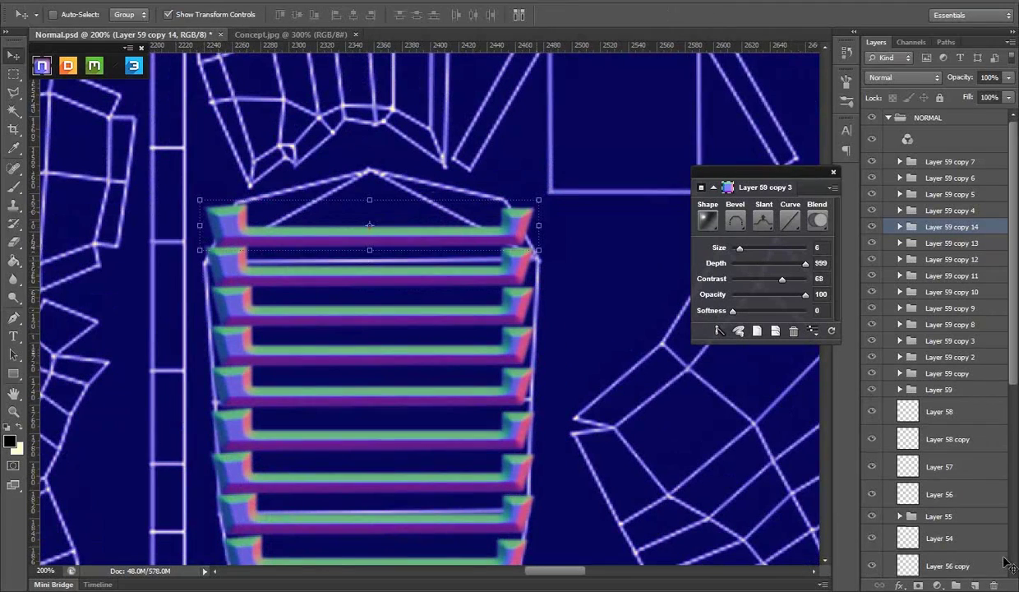
pyautogui.press('Return')
pyautogui.hotkey('alt', 'shift', 'Up')
# - Undo the extra duplicate groove and merge the groove copies into one layer
pyautogui.hotkey('ctrl', 'z')
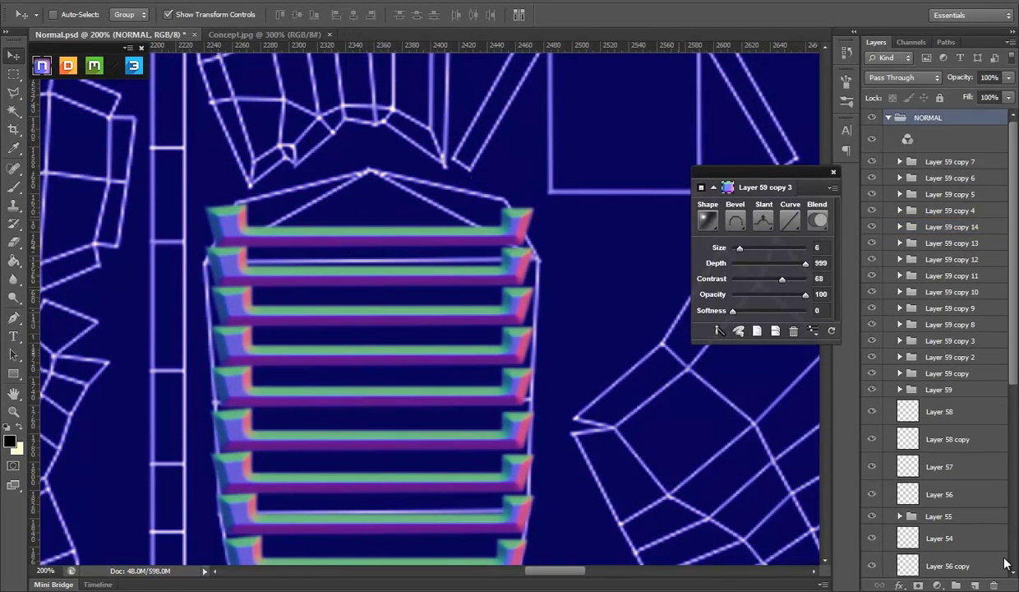
pyautogui.hotkey('alt', '.')
pyautogui.rightClick(1005, 562)
pyautogui.click(904, 234)
# - Save the full normal map as PNG with Smallest / Slow compression and no interlace
pyautogui.press('m')
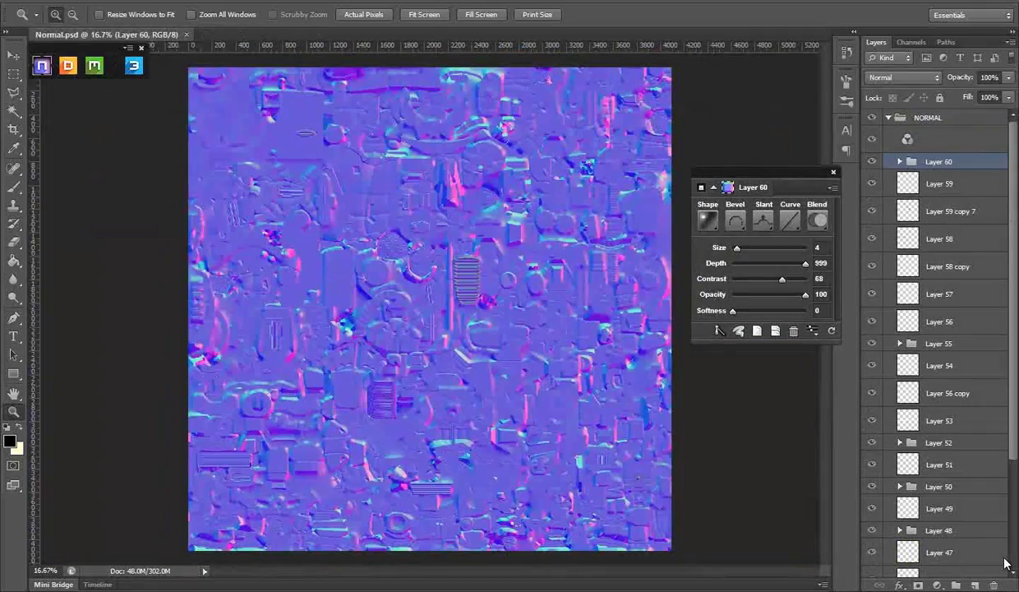
pyautogui.press('Return')
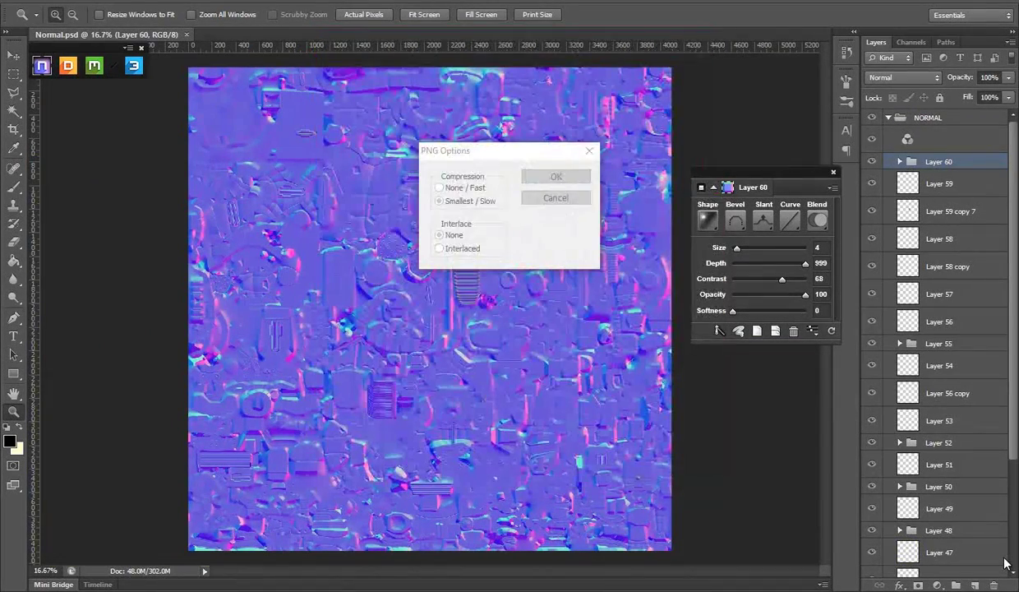